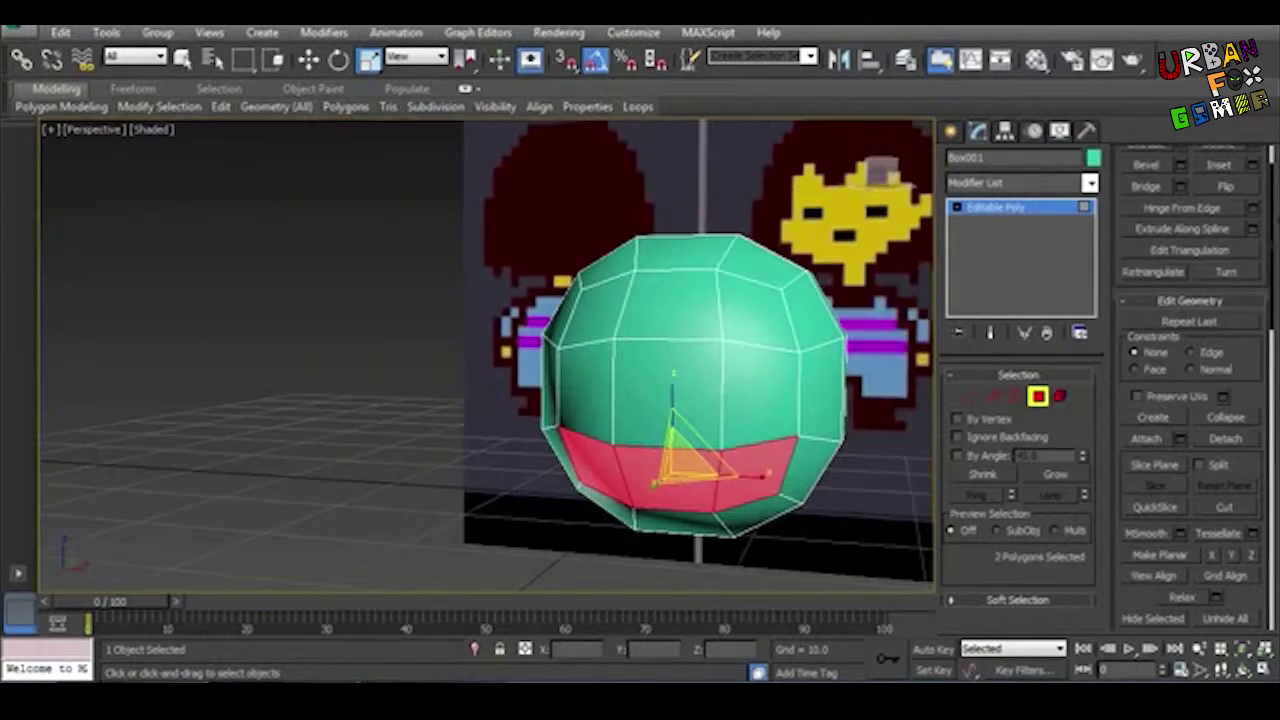
# Step: Extrude the three lower front polygons of the head outward to form a protruding jaw
pyautogui.scroll(2, 1177, 193)
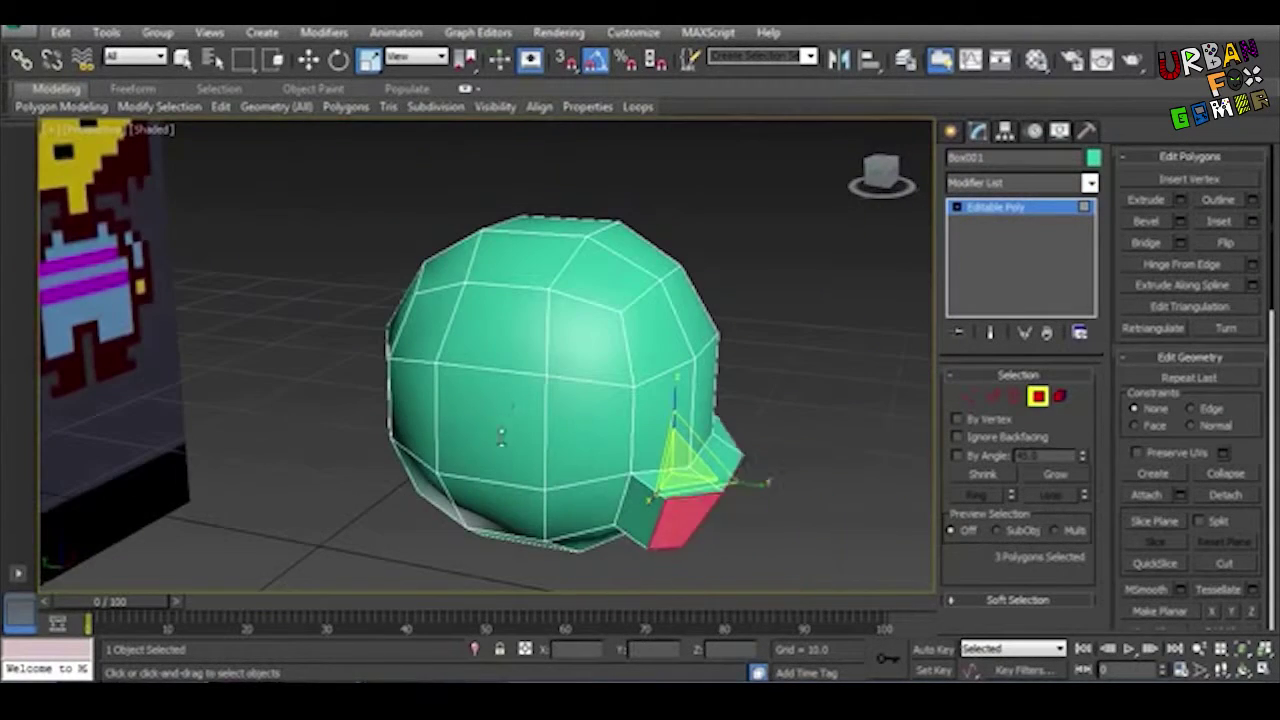
pyautogui.hotkey('alt', 'w')
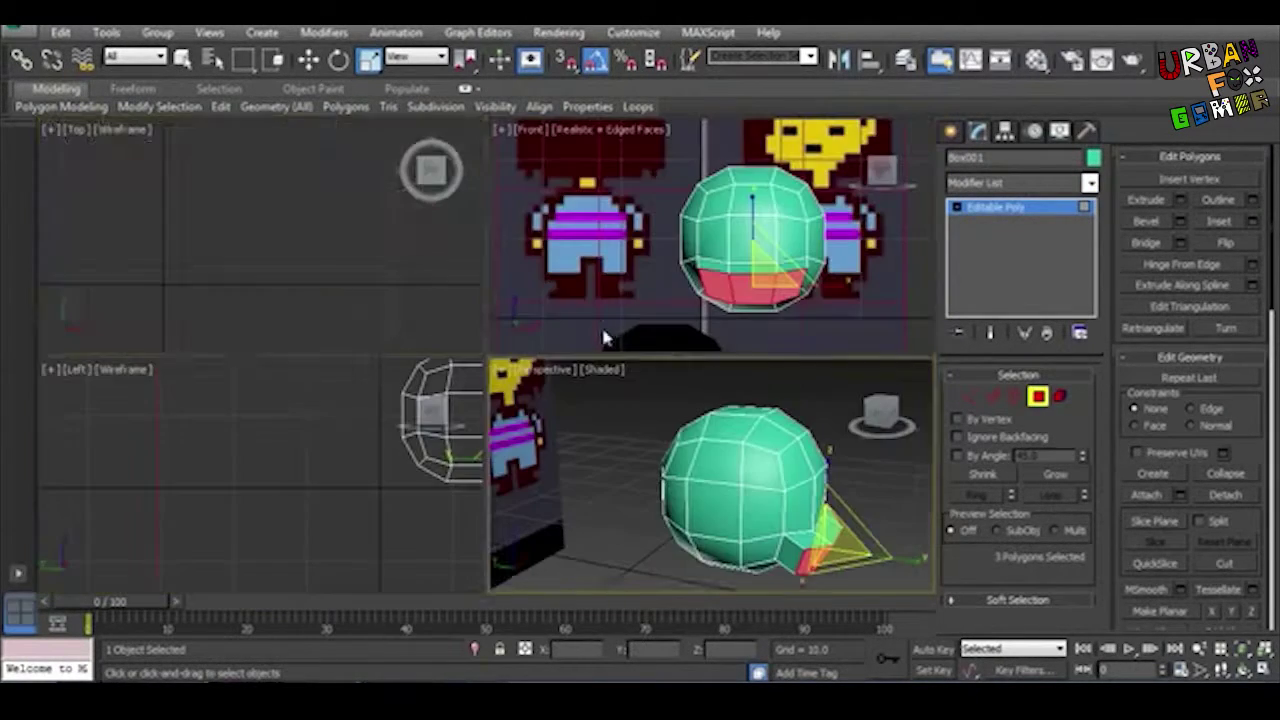
pyautogui.hotkey('alt', 'w')
pyautogui.press('1')
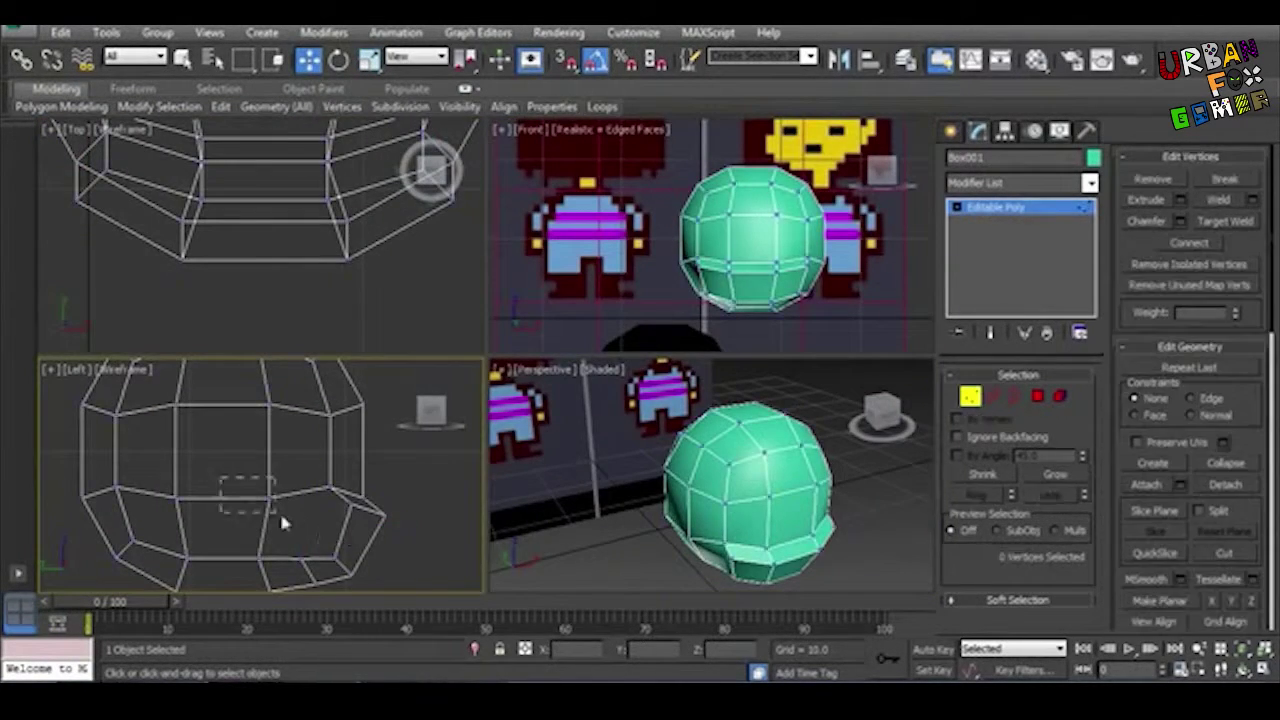
# Step: Adjust the vertices at the ends of the jaw so it tapers into the sides of the head
pyautogui.hotkey('alt', 'w')
pyautogui.scroll(3, 786, 509)
pyautogui.keyDown('alt'); pyautogui.moveTo(586, 380); pyautogui.dragTo(480, 357, button='middle'); pyautogui.keyUp('alt')
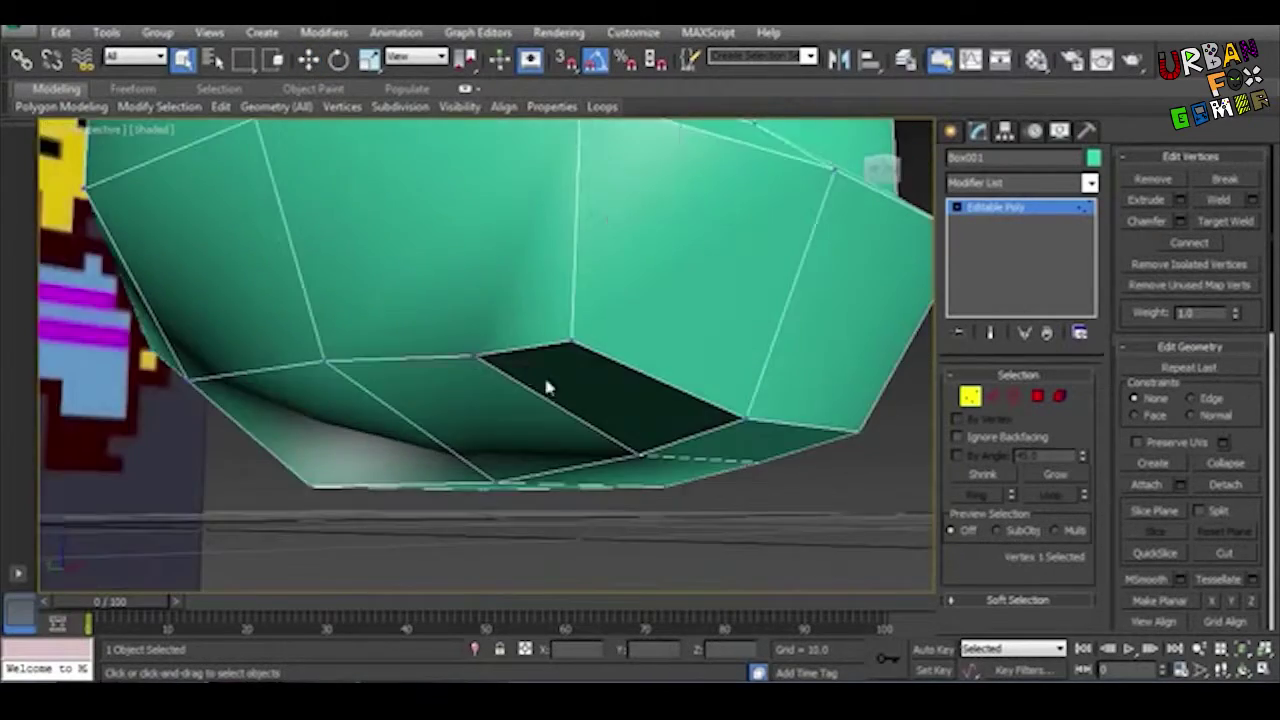
pyautogui.scroll(-3, 710, 410)
pyautogui.keyDown('ctrl'); pyautogui.click(711, 410); pyautogui.keyUp('ctrl')
pyautogui.press('r')
# Step: Select the matching polygon on each side of the head and extrude both outward as ears
pyautogui.keyDown('alt'); pyautogui.moveTo(711, 410); pyautogui.dragTo(655, 439, button='middle'); pyautogui.keyUp('alt')
pyautogui.keyDown('alt'); pyautogui.moveTo(500, 392); pyautogui.dragTo(443, 451, button='middle'); pyautogui.keyUp('alt')
pyautogui.press('l')
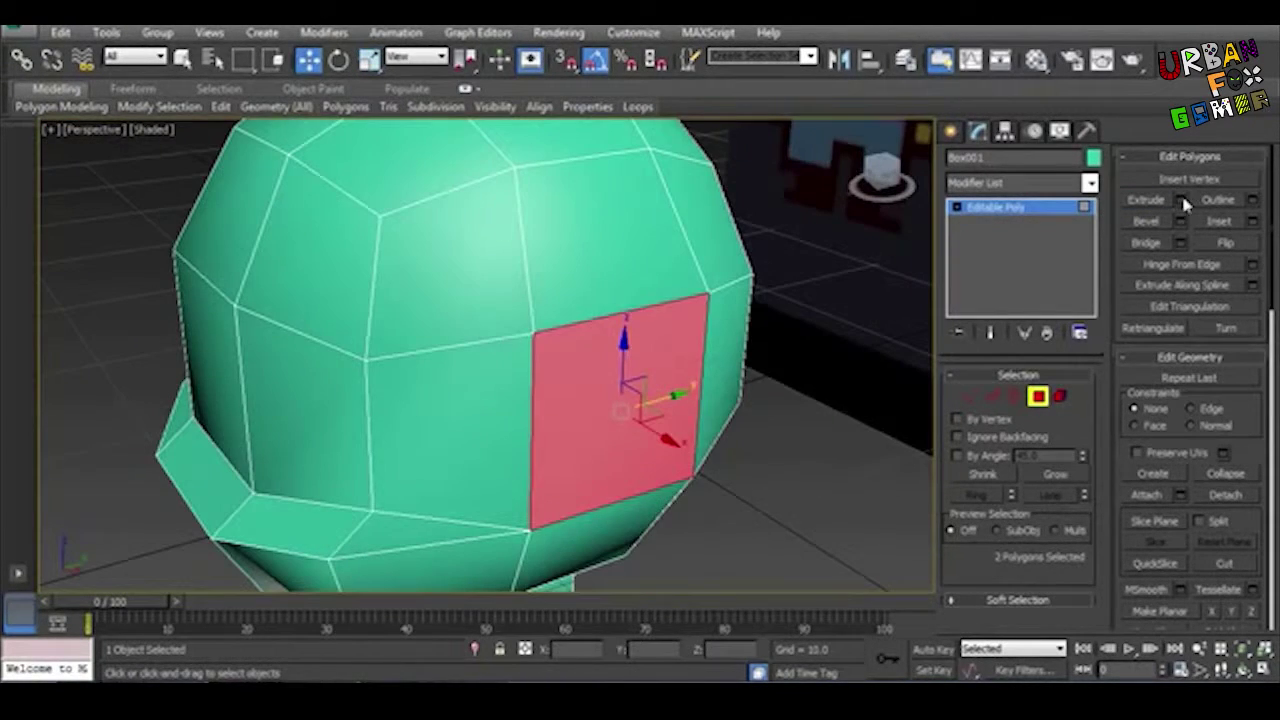
pyautogui.click(1182, 200)
# Step: Select the extruded ear polygons on both sides of the head and scale them into shape
pyautogui.press('2')
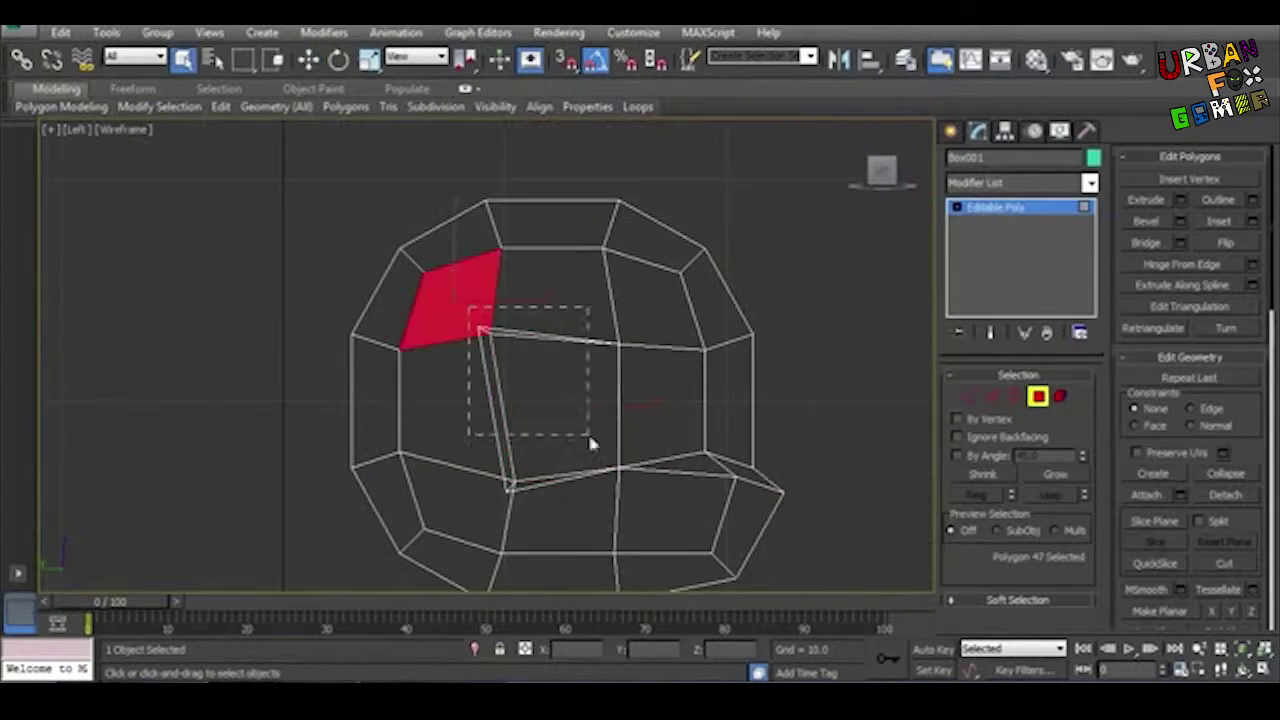
pyautogui.moveTo(594, 443); pyautogui.dragTo(614, 314)
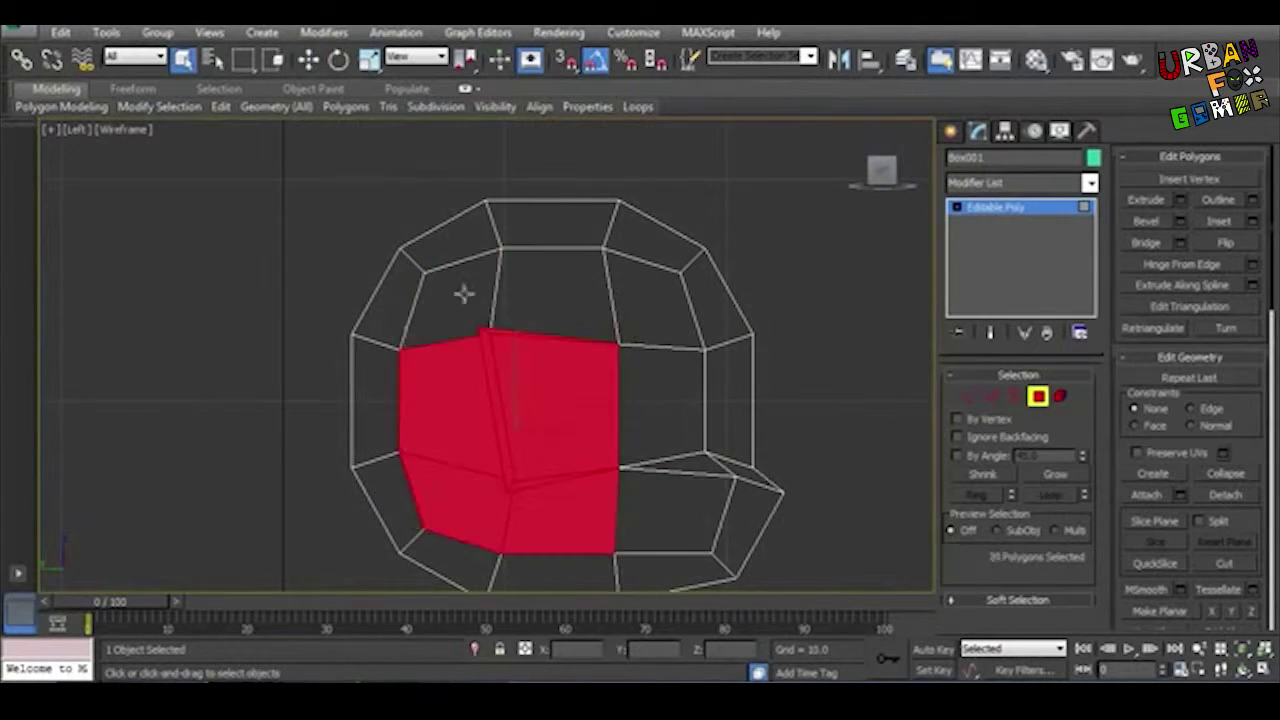
pyautogui.hotkey('alt', 'w')
pyautogui.hotkey('alt', 'w')
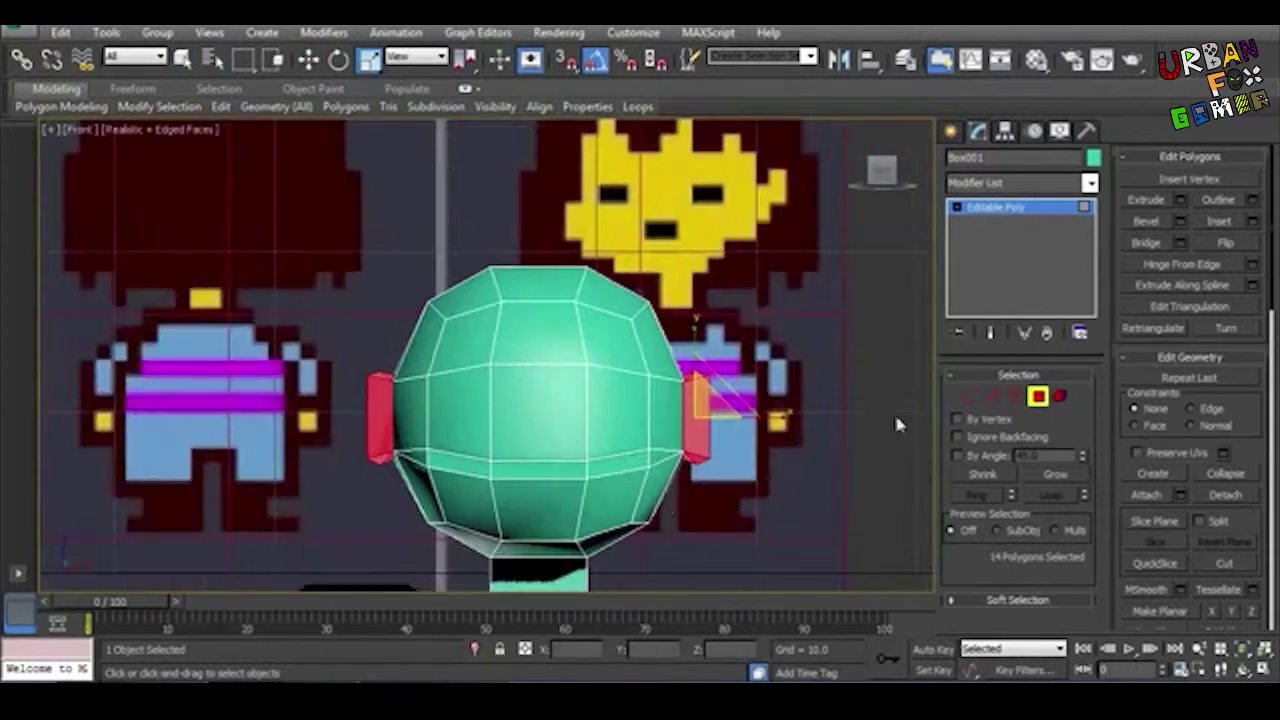
pyautogui.press('1')
pyautogui.press('e')
pyautogui.press('4')
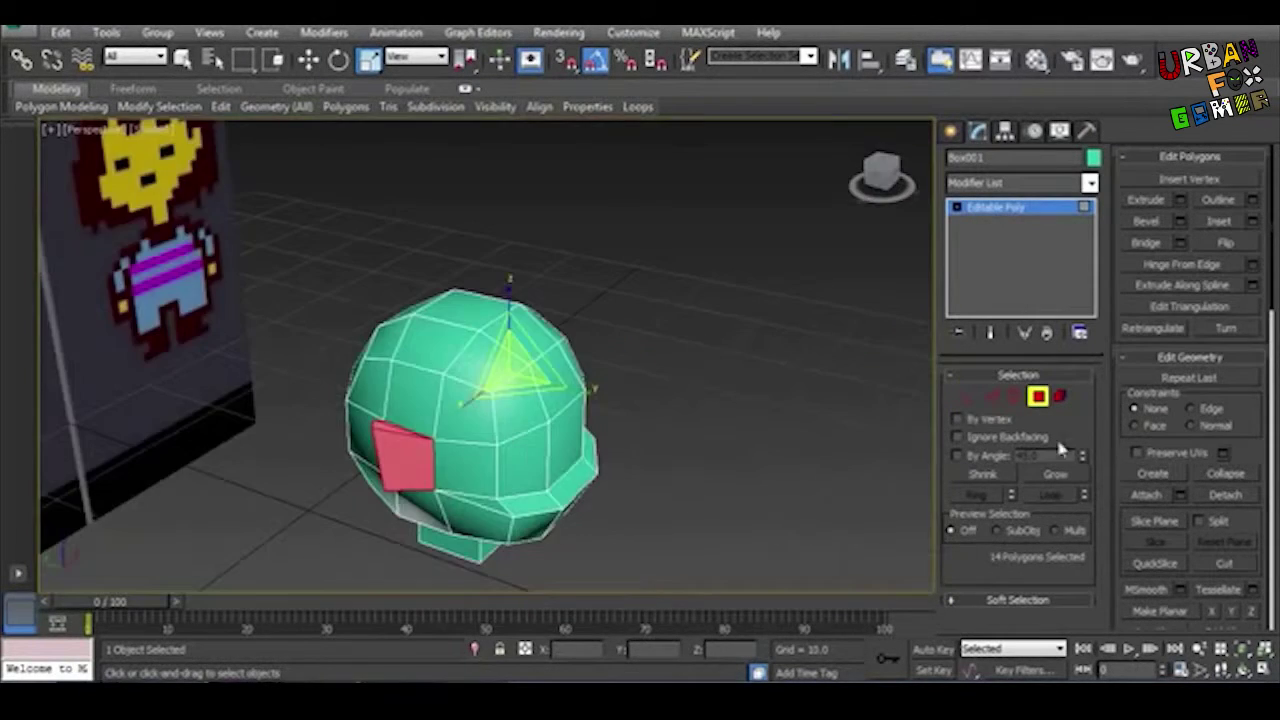
# Step: Clone the head and reduce the copy to its upper, side and back polygons as a hair shell
pyautogui.hotkey('alt', 'w')
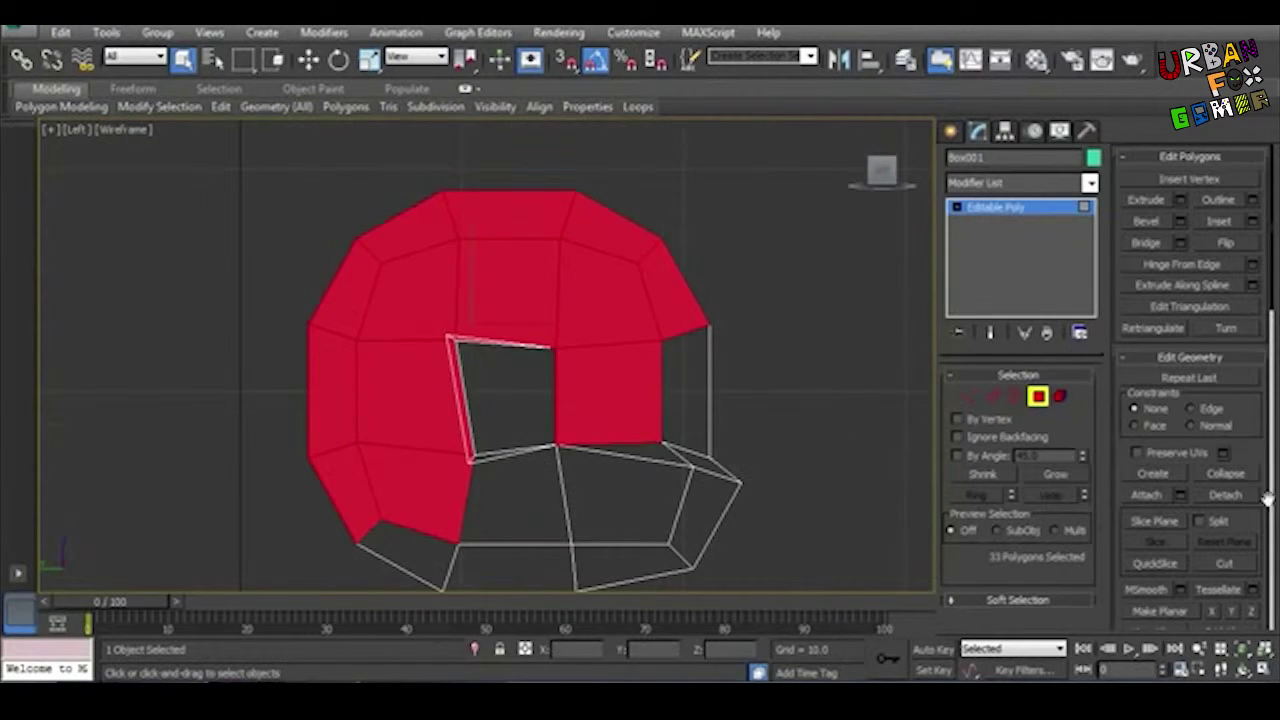
pyautogui.hotkey('ctrl', 'v')
pyautogui.press('Return')
pyautogui.press('4')
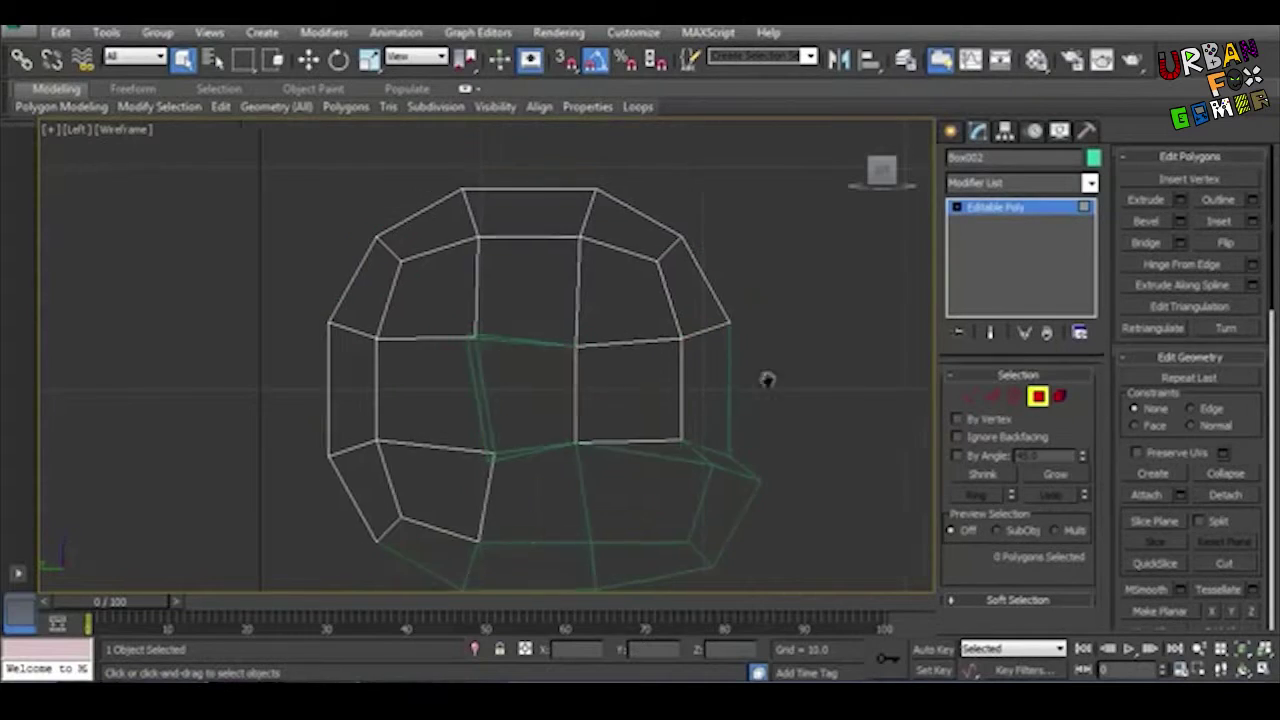
# Step: Apply a Push modifier to the hair shell with a push value of 1.3
pyautogui.hotkey('alt', 'w')
pyautogui.click(1005, 184)
pyautogui.click(974, 367)
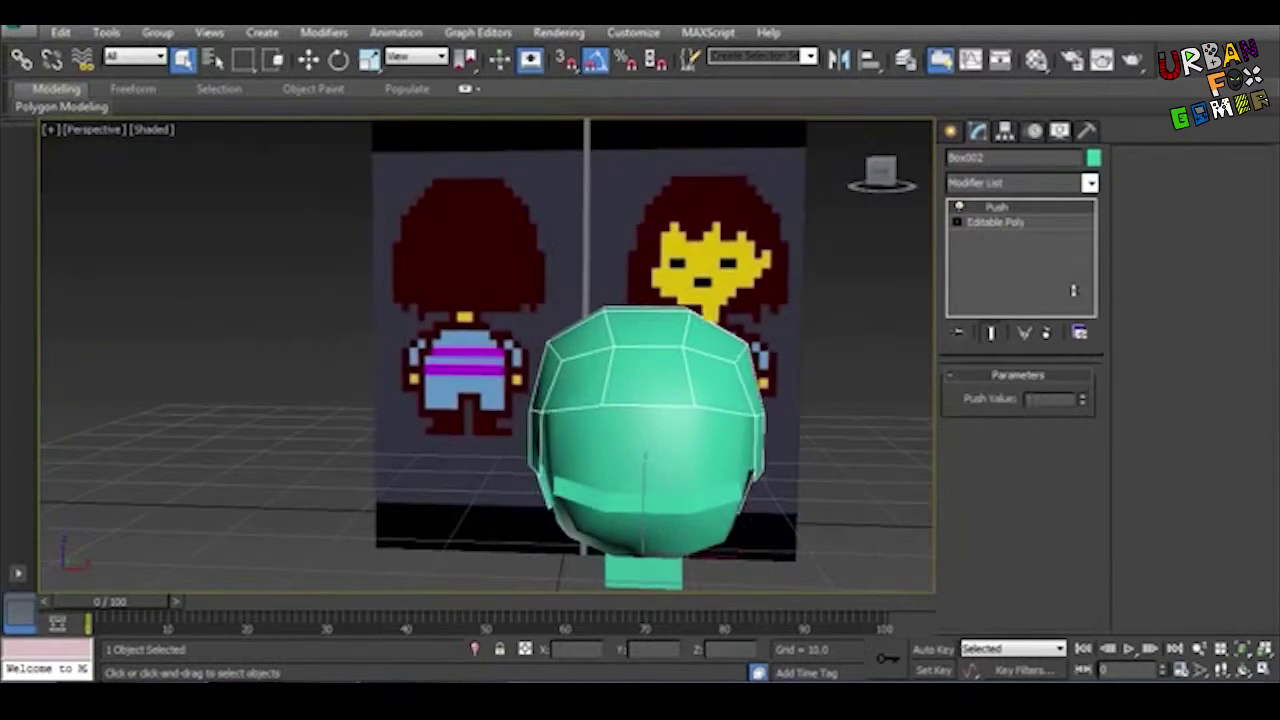
pyautogui.scroll(5, 750, 251)
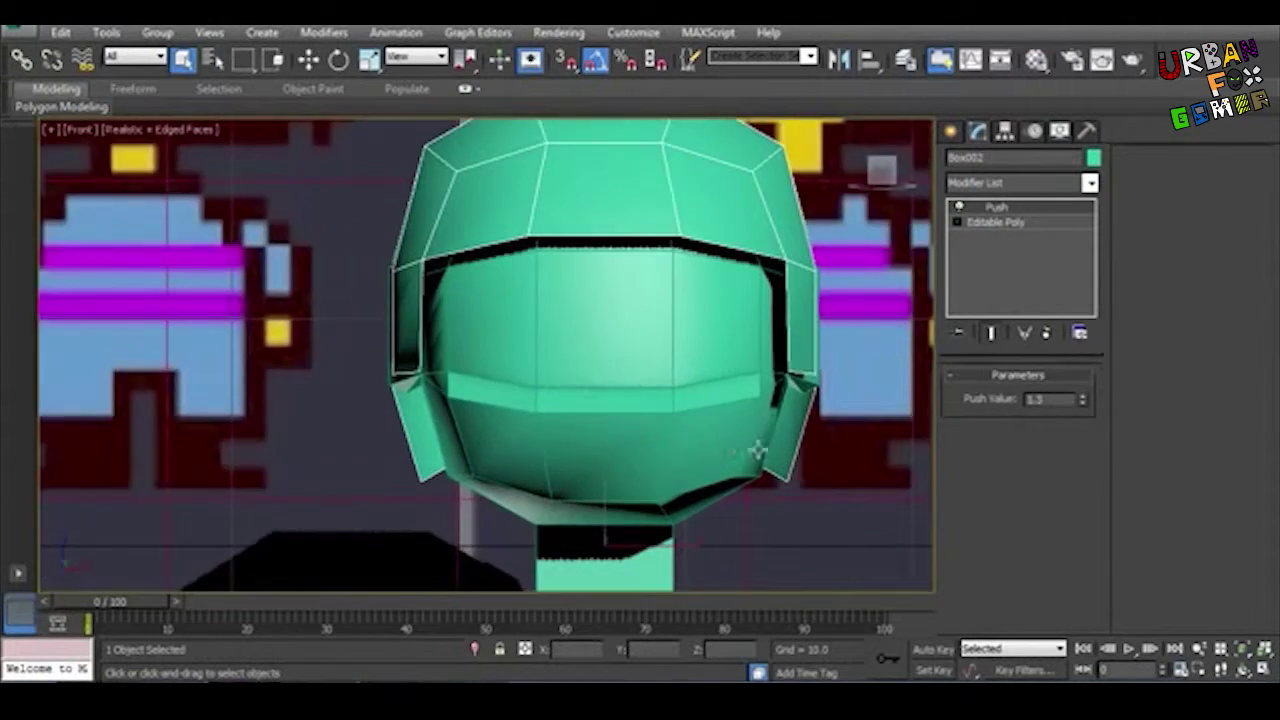
pyautogui.scroll(-2, 751, 449)
# Step: Convert the hair shell to an editable poly and move its side and hairline vertices to refine the outline
pyautogui.moveTo(472, 520); pyautogui.dragTo(892, 444)
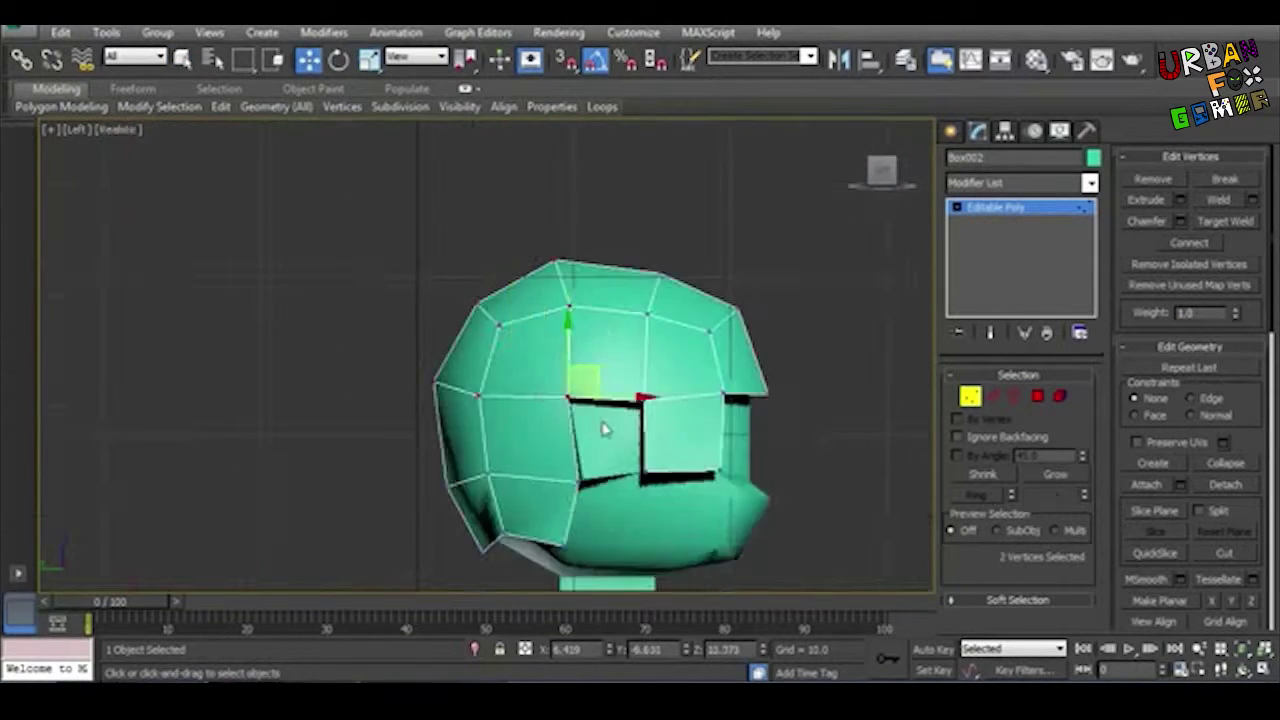
pyautogui.hotkey('alt', 'w')
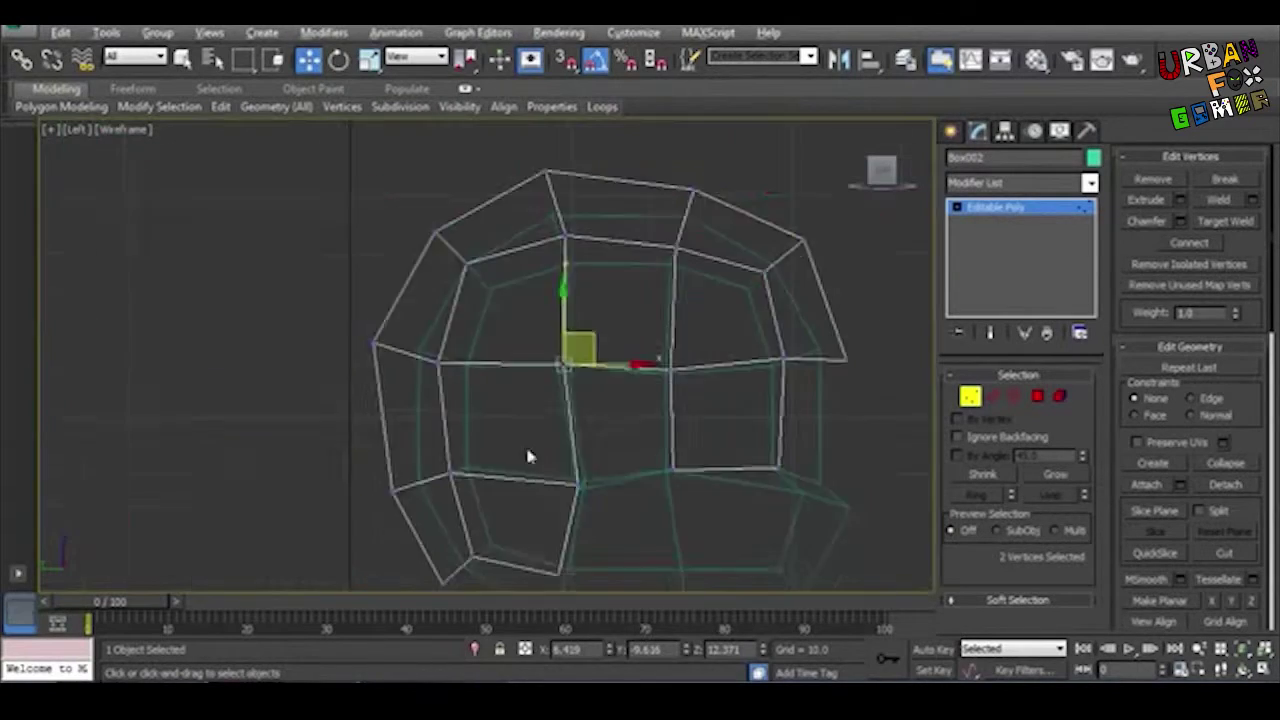
pyautogui.moveTo(528, 451); pyautogui.dragTo(674, 306)
pyautogui.scroll(2, 330, 463)
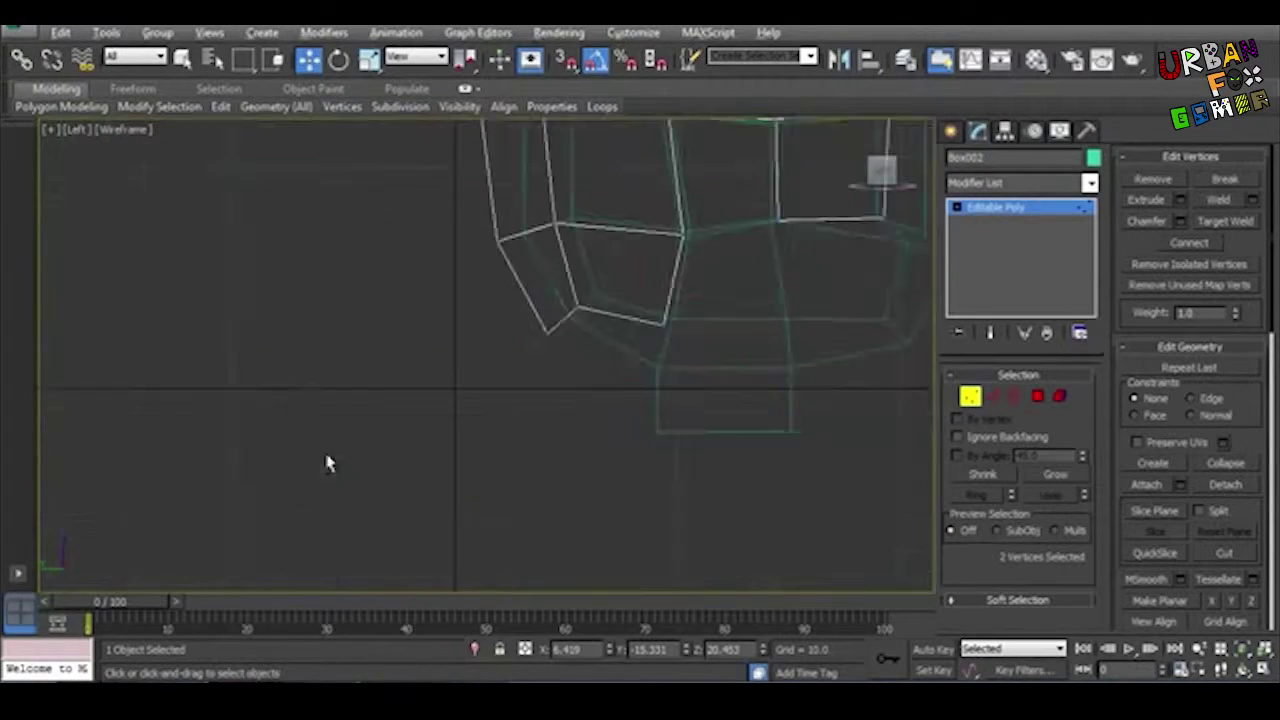
pyautogui.scroll(3, 777, 329)
pyautogui.hotkey('alt', 'w')
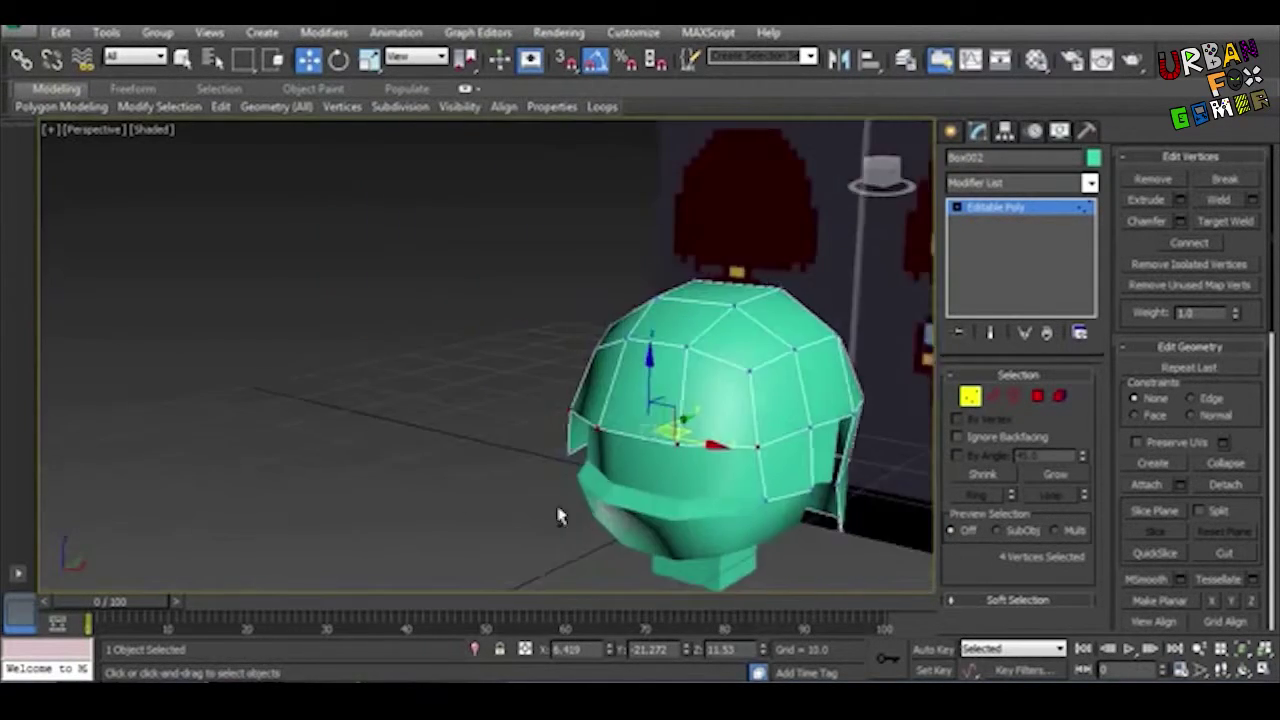
# Step: Extend the front hairline edges downward into a strip of fringe polygons across the forehead
pyautogui.moveTo(563, 517)
pyautogui.keyDown('alt'); pyautogui.mouseDown(button='middle')
pyautogui.moveTo(790, 540)
pyautogui.moveTo(660, 500)
pyautogui.moveTo(690, 477)
pyautogui.mouseUp(button='middle'); pyautogui.keyUp('alt')
pyautogui.press('2')
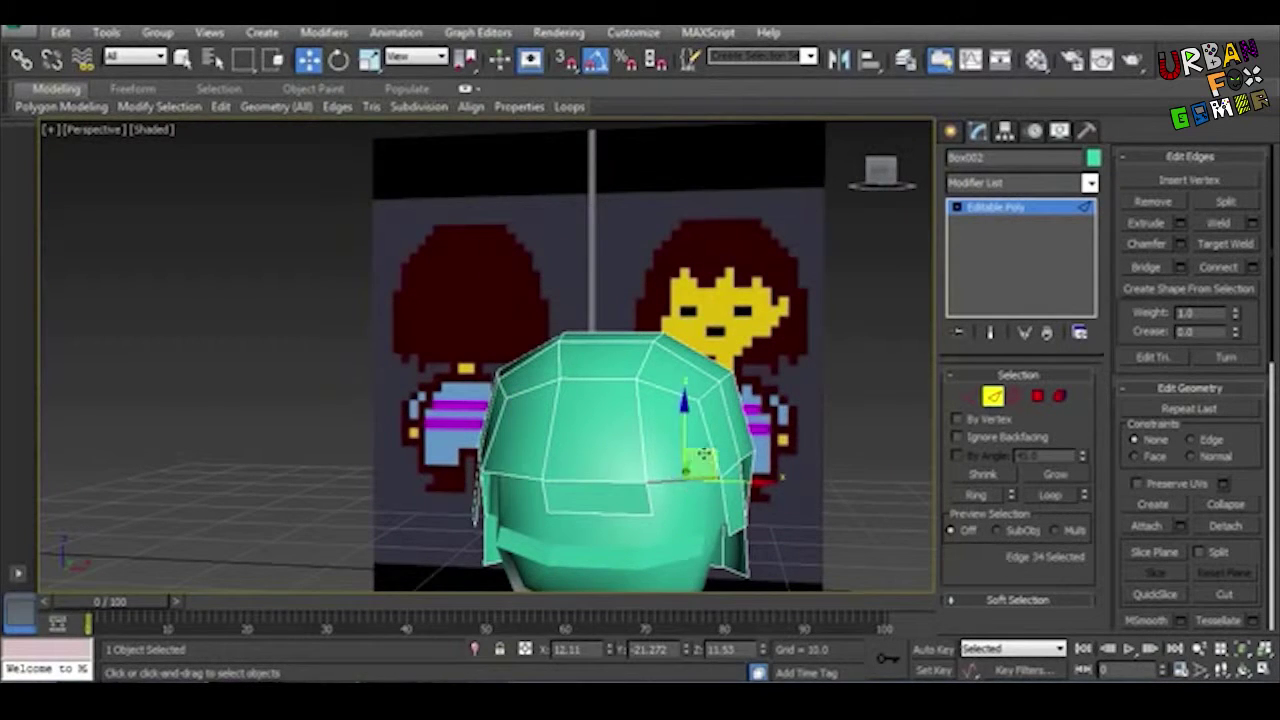
pyautogui.keyDown('alt'); pyautogui.moveTo(630, 508); pyautogui.dragTo(592, 467, button='middle'); pyautogui.keyUp('alt')
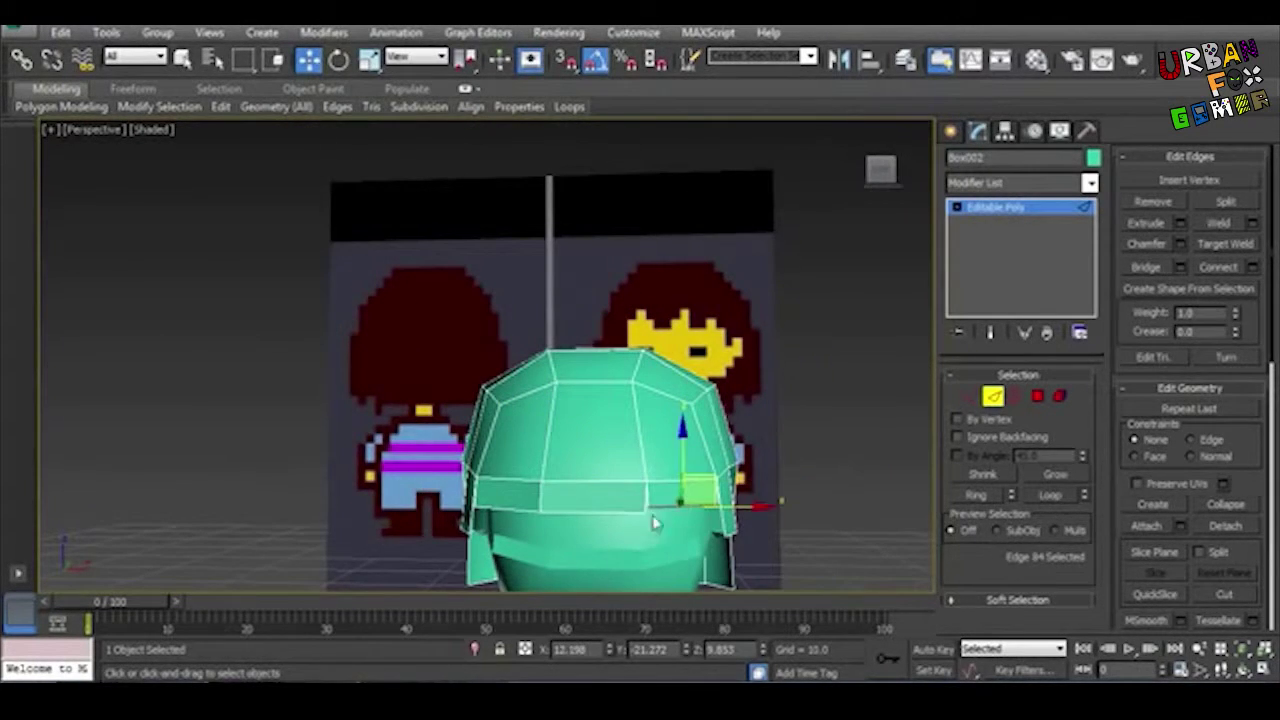
# Step: Merge lower vertices of the fringe strip to shape it into pointed zigzag bangs
pyautogui.press('1')
pyautogui.keyDown('alt'); pyautogui.moveTo(640, 500); pyautogui.dragTo(676, 512, button='middle'); pyautogui.keyUp('alt')
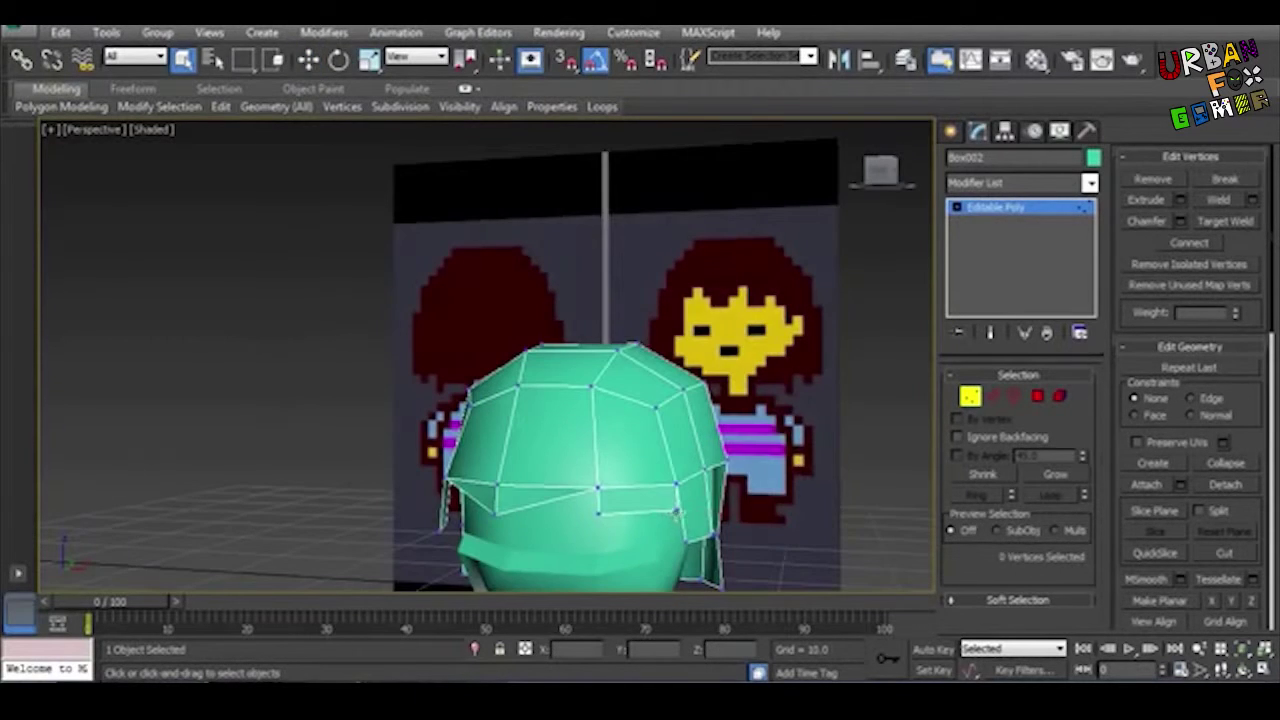
pyautogui.hotkey('alt', 'w')
pyautogui.press('f')
pyautogui.hotkey('alt', 'w')
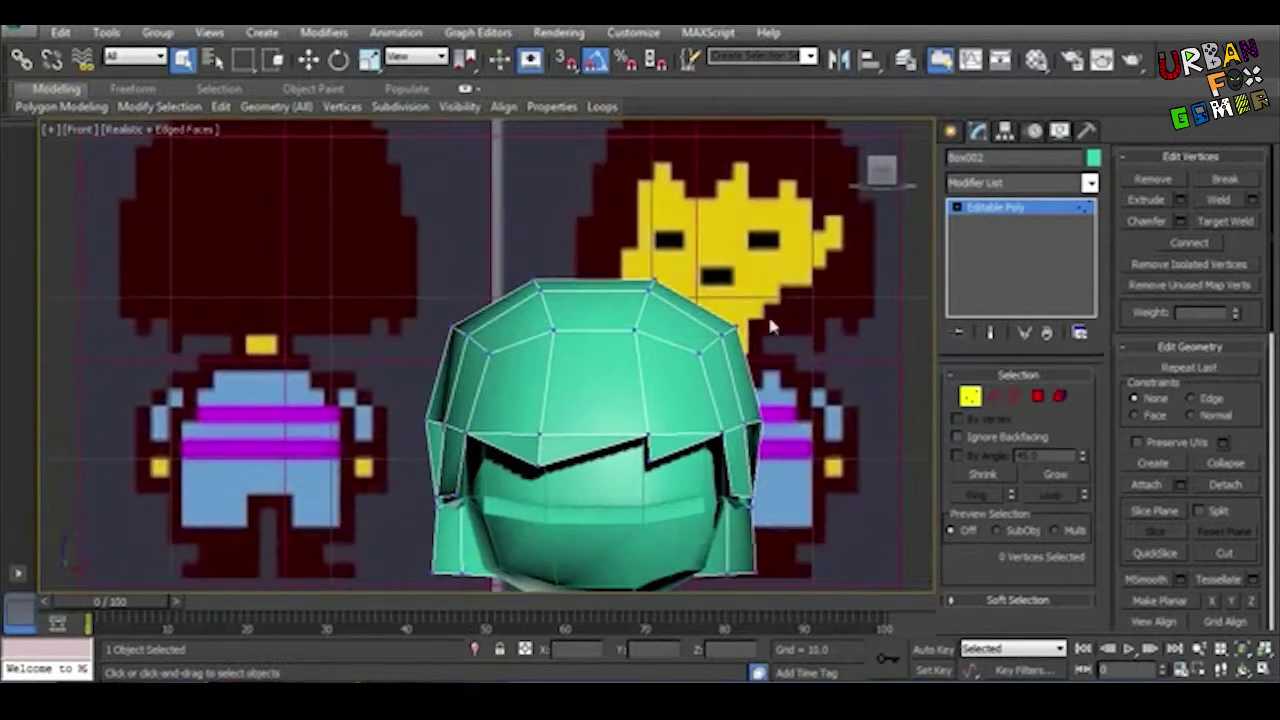
# Step: Select the hair's lower vertices in the front view and scale them to adjust its shape
pyautogui.press('F3')
pyautogui.press('F3')
pyautogui.moveTo(500, 600); pyautogui.dragTo(506, 562, button='middle')
pyautogui.press('F3')
pyautogui.moveTo(394, 574); pyautogui.dragTo(689, 494)
pyautogui.press('F3')
pyautogui.scroll(2, 692, 491)
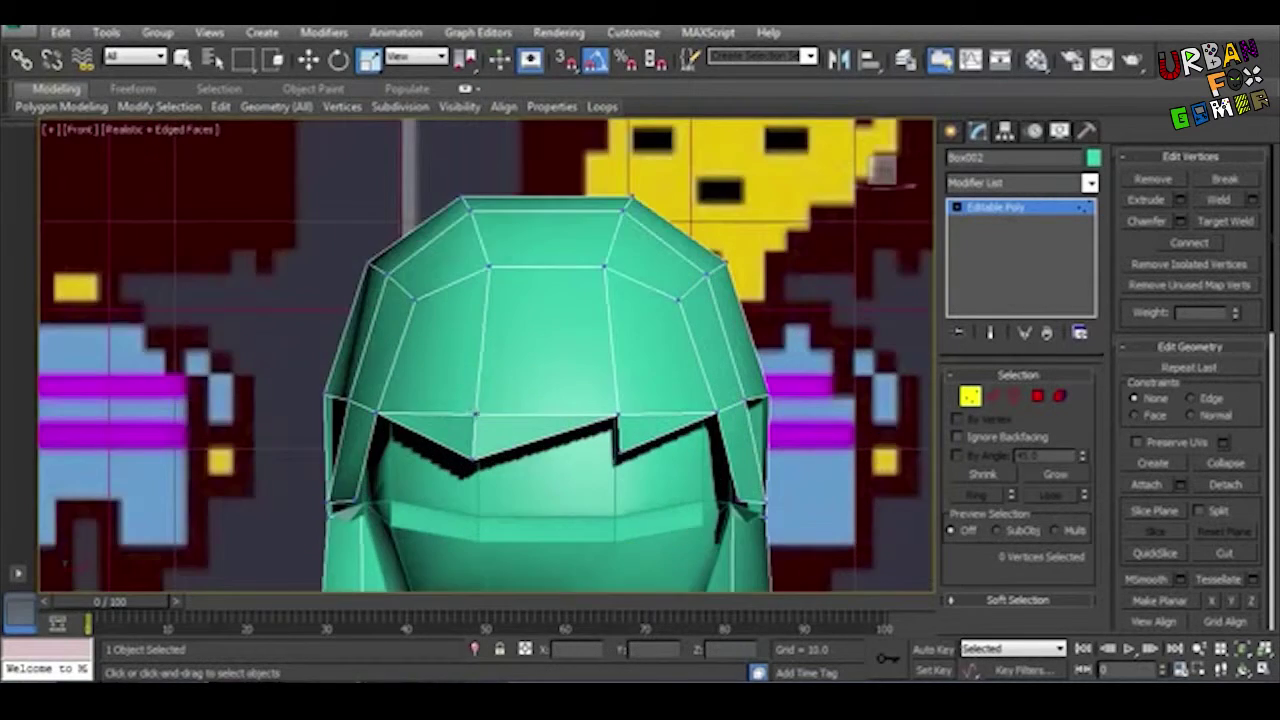
# Step: Move the two fringe tip vertices forward, away from the face
pyautogui.press('l')
pyautogui.press('F3')
pyautogui.click(752, 406)
pyautogui.press('p')
pyautogui.press('F3')
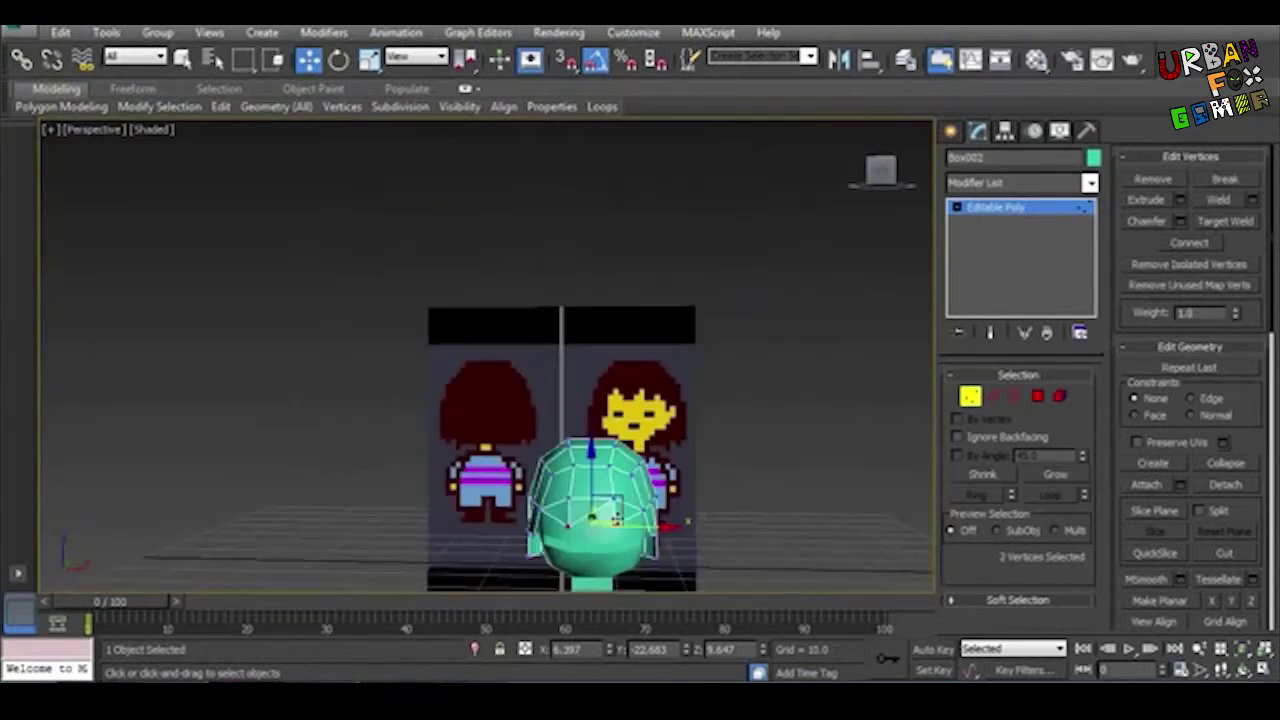
pyautogui.scroll(3, 570, 470)
pyautogui.moveTo(570, 470)
pyautogui.keyDown('alt'); pyautogui.mouseDown(button='middle')
pyautogui.moveTo(700, 450)
pyautogui.moveTo(540, 505)
pyautogui.moveTo(555, 525)
pyautogui.moveTo(737, 508)
pyautogui.moveTo(700, 480)
pyautogui.mouseUp(button='middle'); pyautogui.keyUp('alt')
# Step: Select the paired lower side vertices of the hair and scale them to adjust its flare
pyautogui.press('l')
pyautogui.press('F3')
pyautogui.click(843, 345)
pyautogui.hotkey('alt', 'w')
pyautogui.hotkey('alt', 'w')
pyautogui.press('l')
pyautogui.press('F3')
pyautogui.press('p')
pyautogui.press('F3')
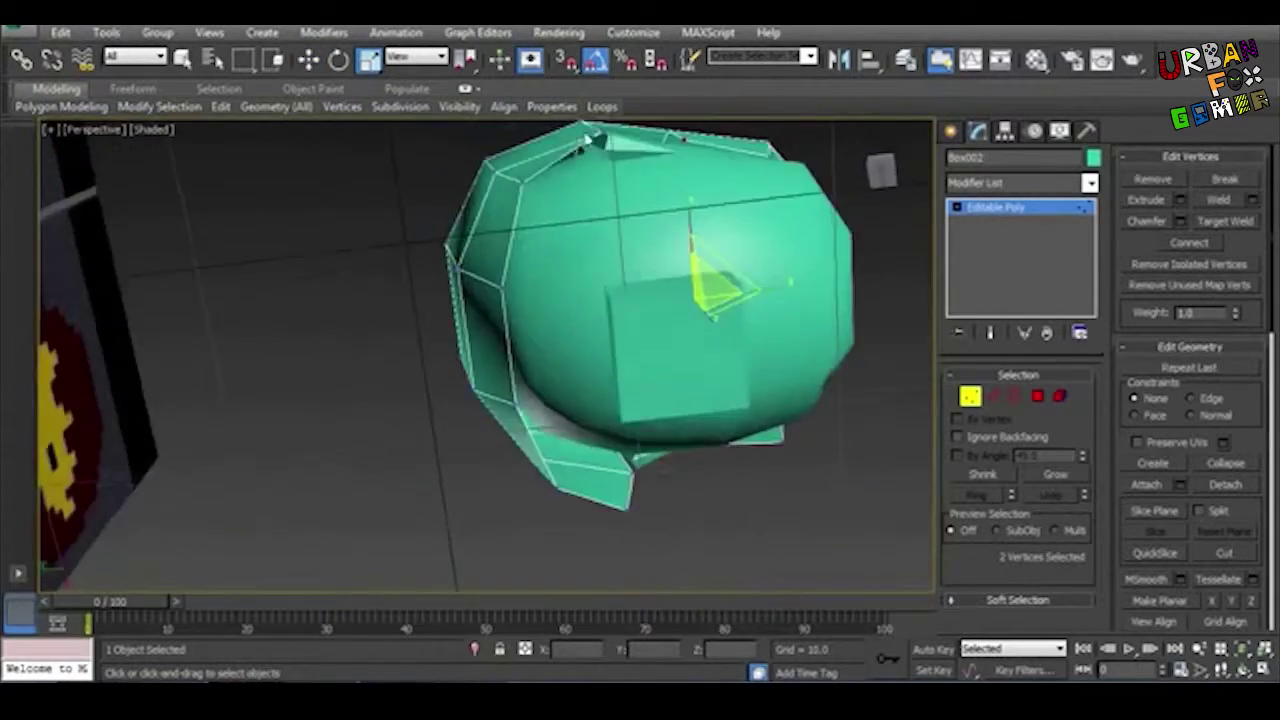
# Step: Select four side vertices of the hair and scale them to 81 percent along X
pyautogui.hotkey('alt', 'w')
pyautogui.hotkey('alt', 'w')
pyautogui.hotkey('alt', 'w')
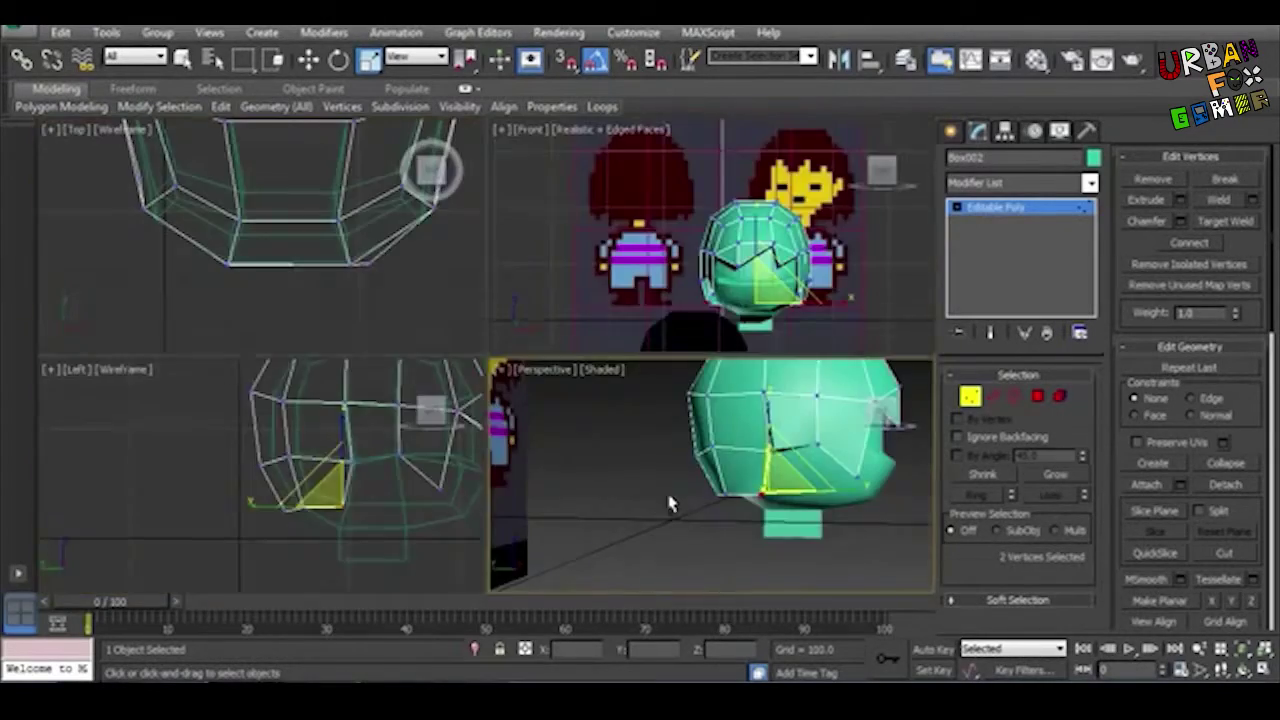
pyautogui.hotkey('alt', 'w')
pyautogui.hotkey('alt', 'w')
pyautogui.keyDown('alt'); pyautogui.moveTo(700, 480); pyautogui.dragTo(700, 520, button='middle'); pyautogui.keyUp('alt')
pyautogui.hotkey('alt', 'w')
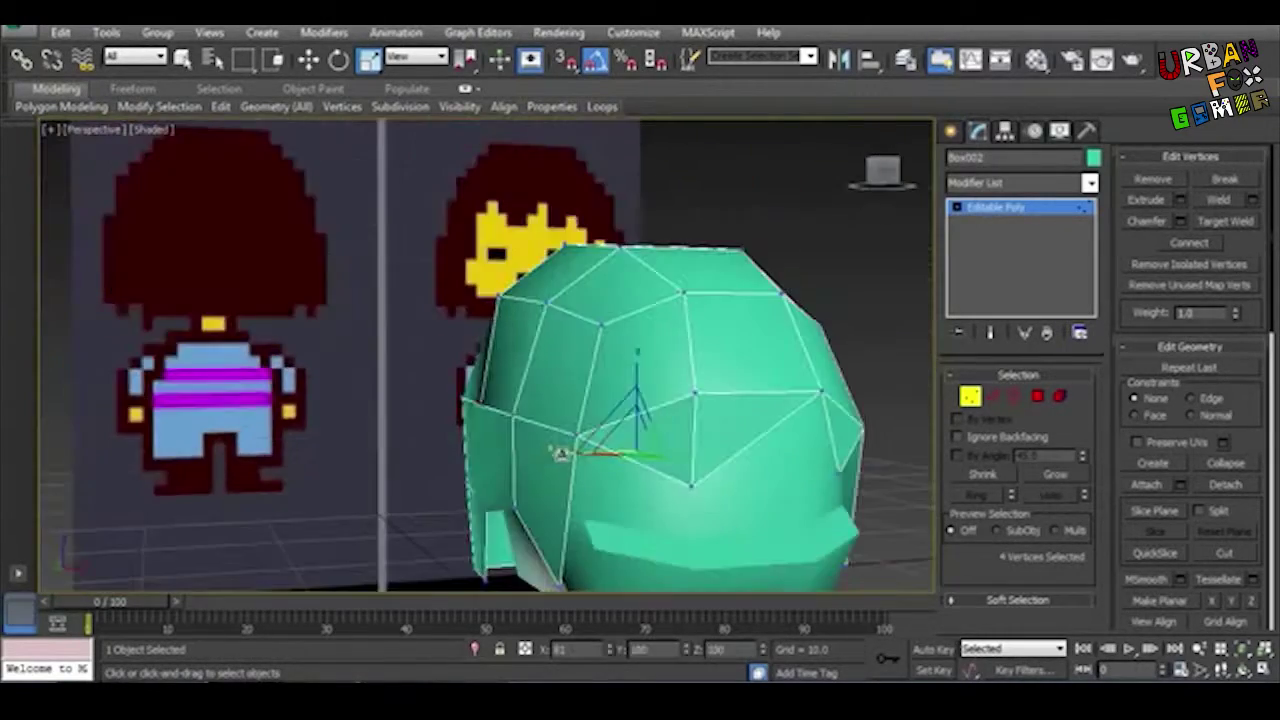
# Step: Select four vertices near the hair's crown, reposition them, and leave vertex editing
pyautogui.hotkey('alt', 'w')
pyautogui.keyDown('ctrl'); pyautogui.click(760, 265); pyautogui.keyUp('ctrl')
pyautogui.hotkey('alt', 'w')
pyautogui.hotkey('alt', 'w')
pyautogui.hotkey('alt', 'w')
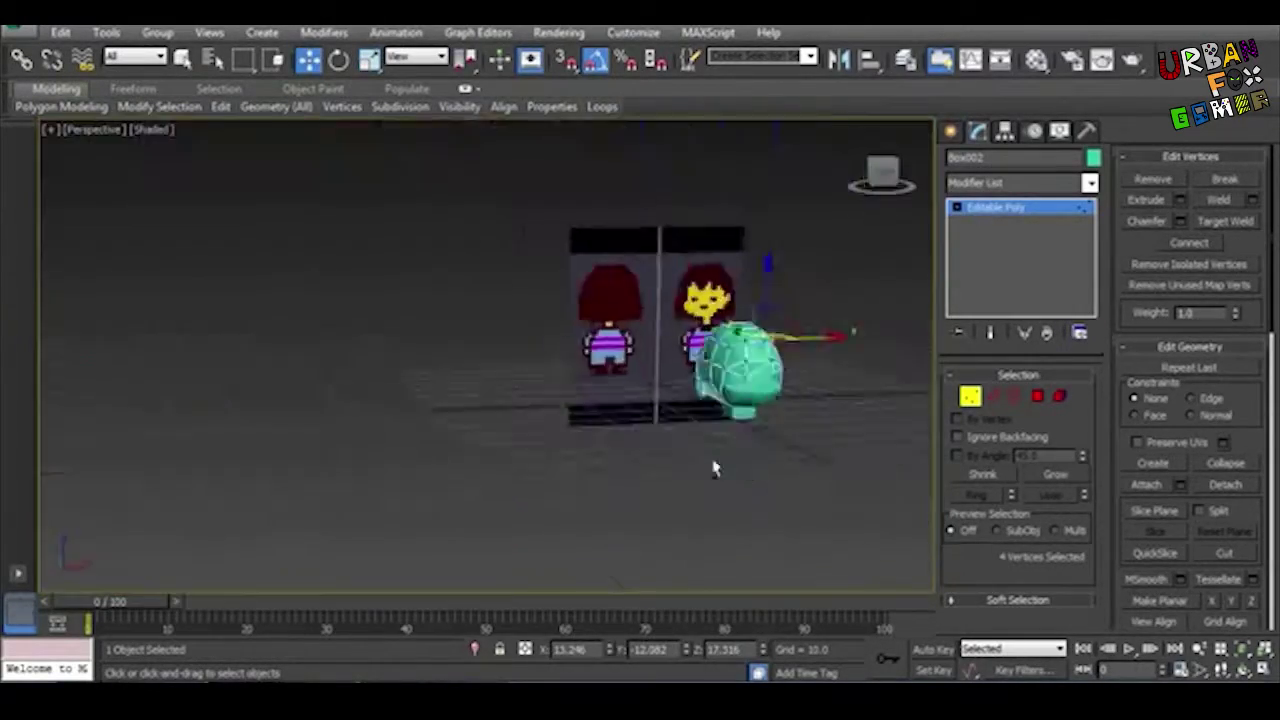
pyautogui.press('1')
# Step: Change the head object's color to yellow
pyautogui.scroll(5, 720, 455)
pyautogui.scroll(3, 737, 443)
pyautogui.click(1093, 157)
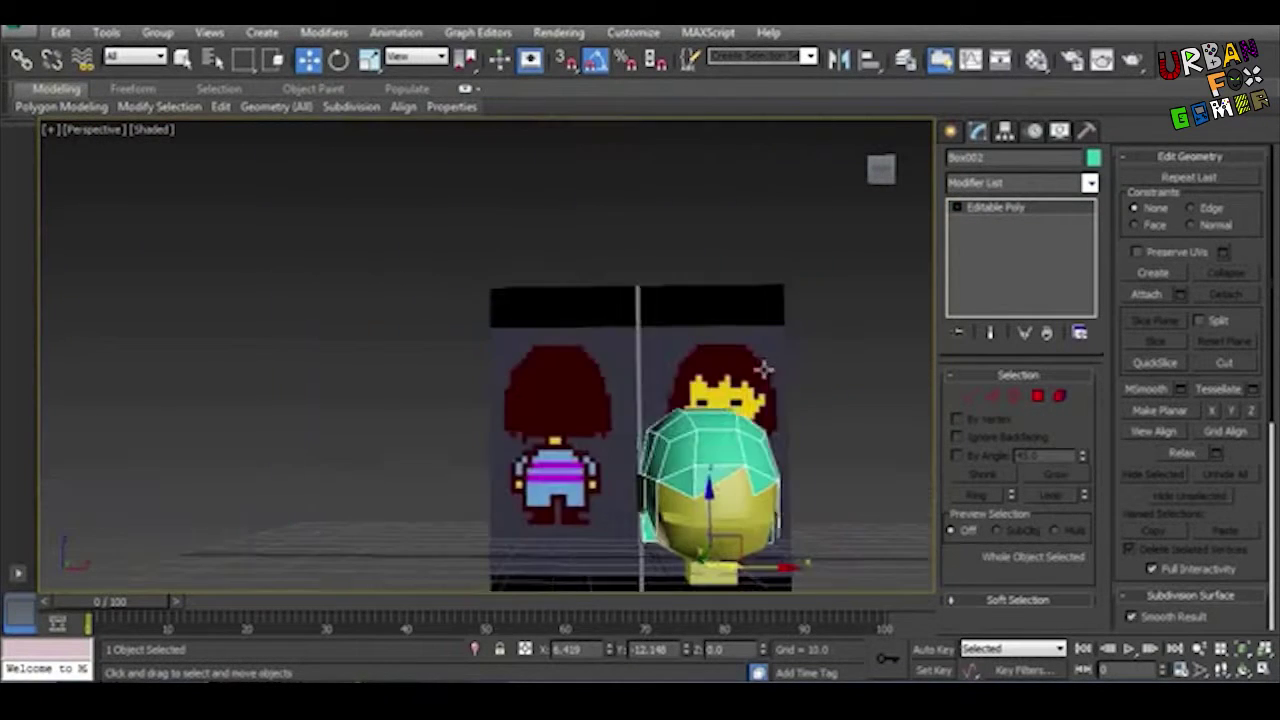
# Step: Change the hair object's color to a dark brown custom color
pyautogui.click(1093, 157)
pyautogui.moveTo(654, 240); pyautogui.dragTo(427, 264)
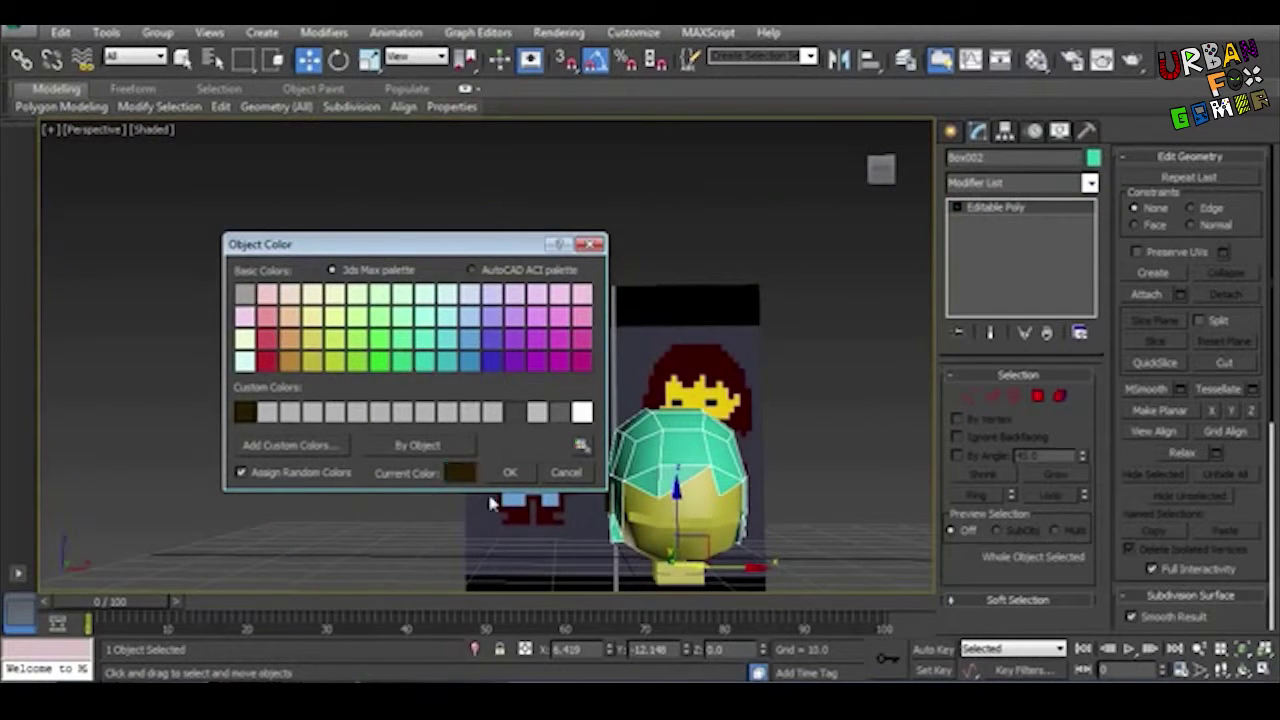
pyautogui.click(510, 472)
# Step: Select the head and hair together and move them up to the height of the reference figure's head
pyautogui.keyDown('alt'); pyautogui.moveTo(510, 472); pyautogui.dragTo(818, 421, button='middle'); pyautogui.keyUp('alt')
pyautogui.press('4')
pyautogui.hotkey('ctrl', 'a')
pyautogui.scroll(-5, 818, 421)
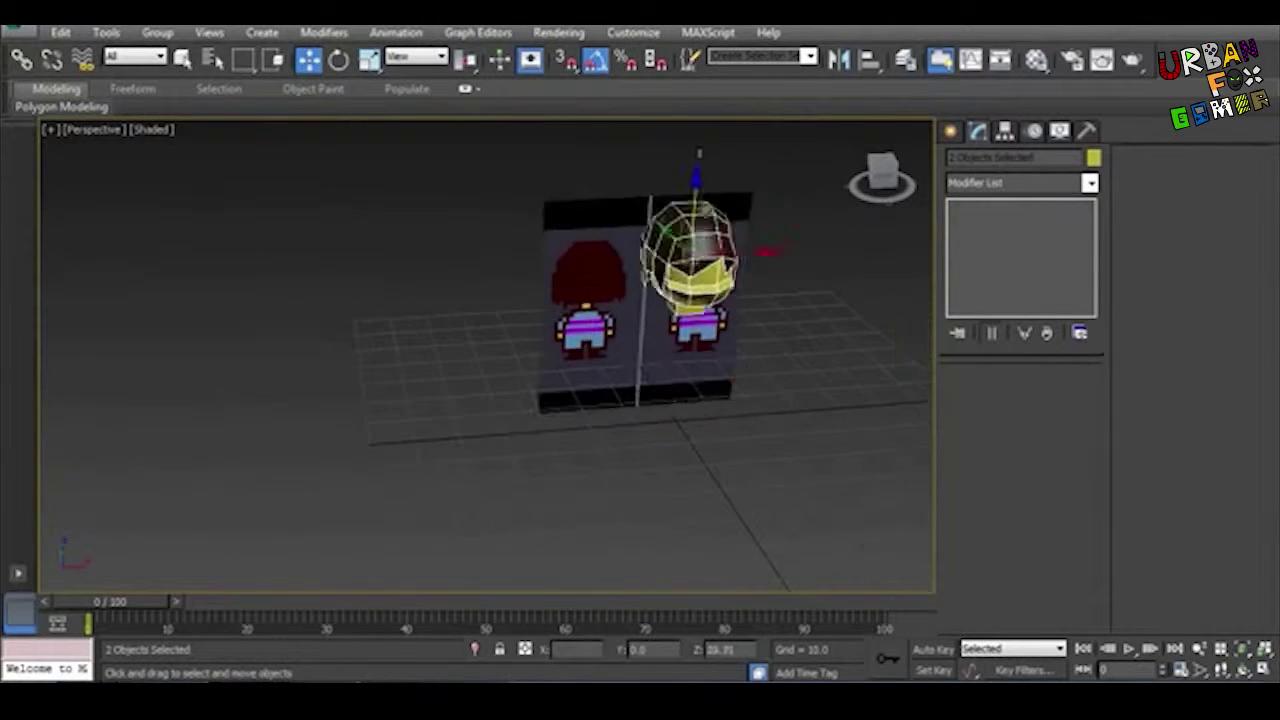
# Step: Create a box with three segments per side below the head for the torso and convert it to an editable poly
pyautogui.click(600, 330)
pyautogui.keyDown('alt'); pyautogui.moveTo(600, 330); pyautogui.dragTo(540, 300, button='middle'); pyautogui.keyUp('alt')
pyautogui.click(514, 290)
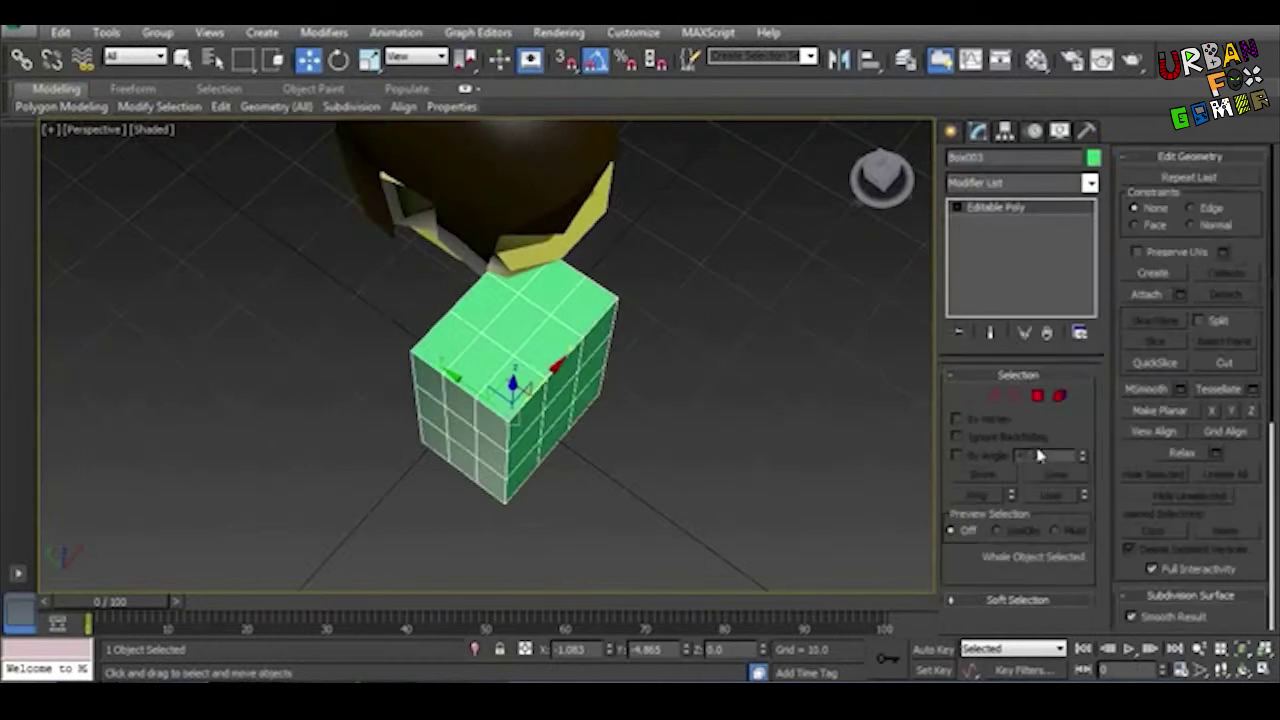
# Step: Round the torso box's vertical corners into an octagonal outline and center it at X 0, Y 0
pyautogui.keyDown('alt'); pyautogui.moveTo(505, 434); pyautogui.dragTo(430, 560, button='middle'); pyautogui.keyUp('alt')
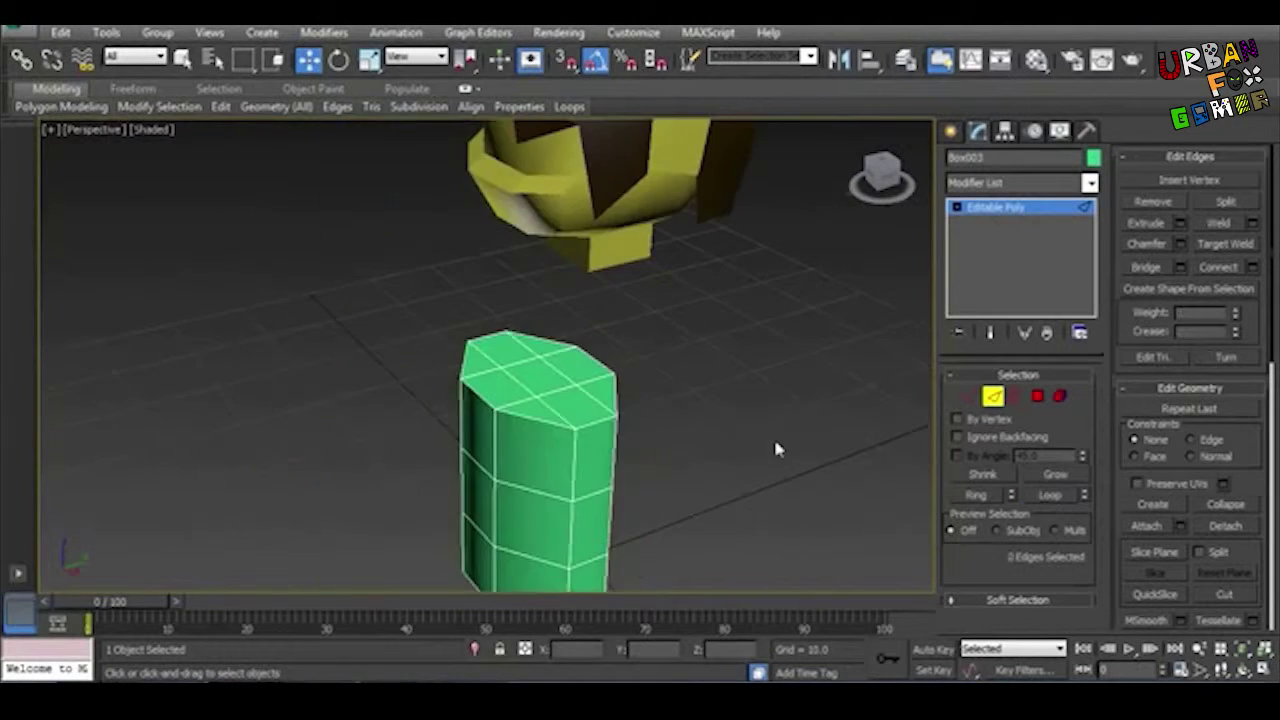
pyautogui.hotkey('alt', 'w')
pyautogui.click(992, 396)
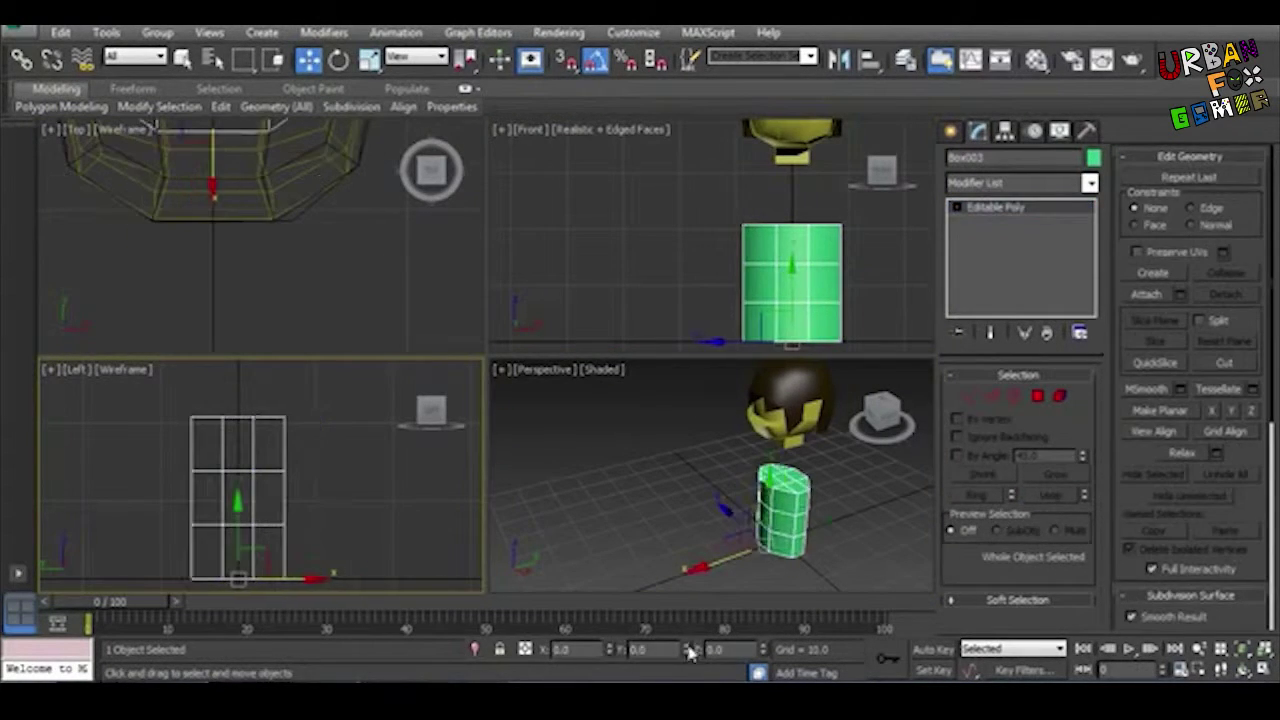
# Step: Raise the torso to the neck and widen the middle column of polygons on its two sides
pyautogui.hotkey('alt', 'w')
pyautogui.hotkey('alt', 'w')
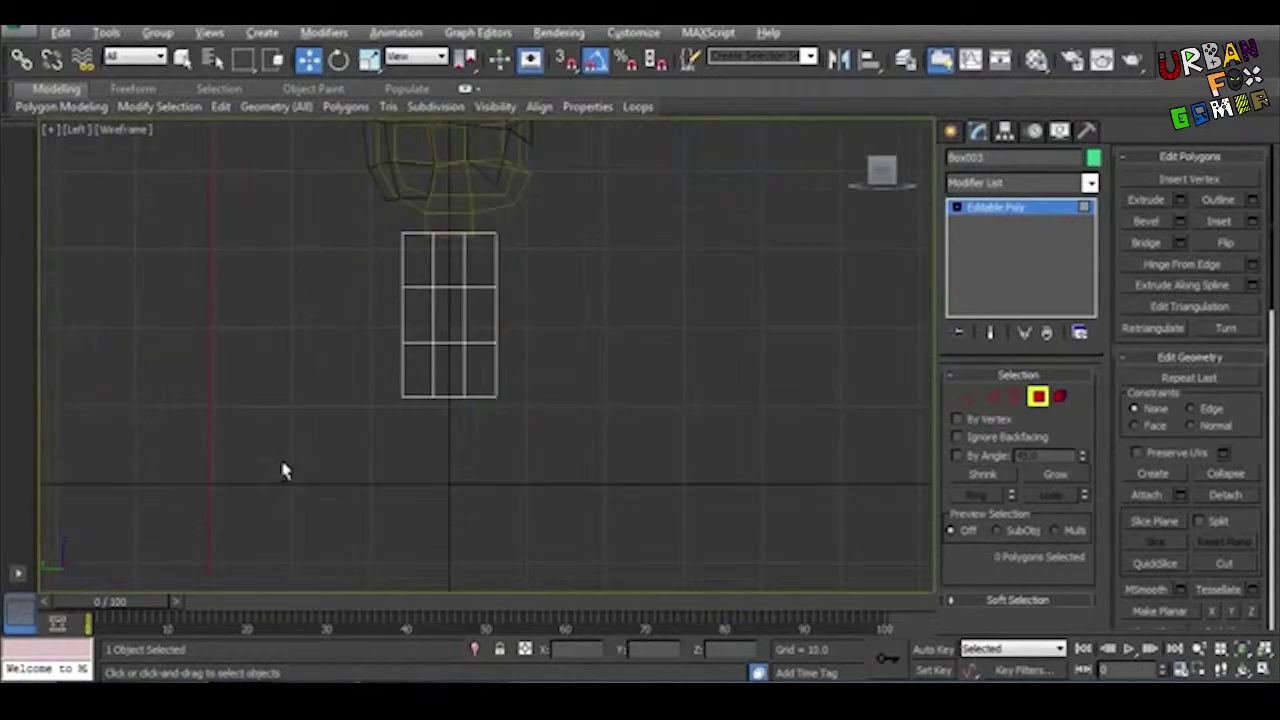
pyautogui.moveTo(283, 466); pyautogui.dragTo(500, 430, button='middle')
pyautogui.hotkey('alt', 'w')
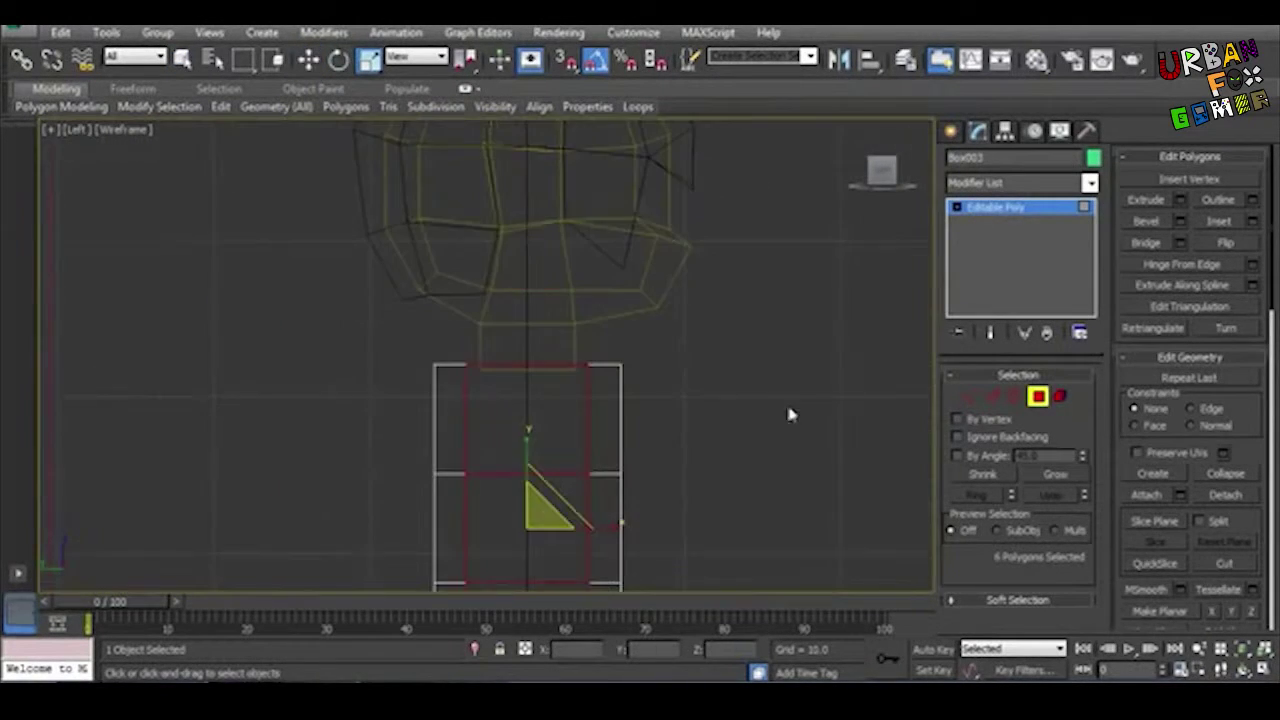
# Step: Reshape the torso's side profile by moving vertices in the left view, sloping the shoulder line and rounding the chest outline
pyautogui.hotkey('alt', 'w')
pyautogui.press('F3')
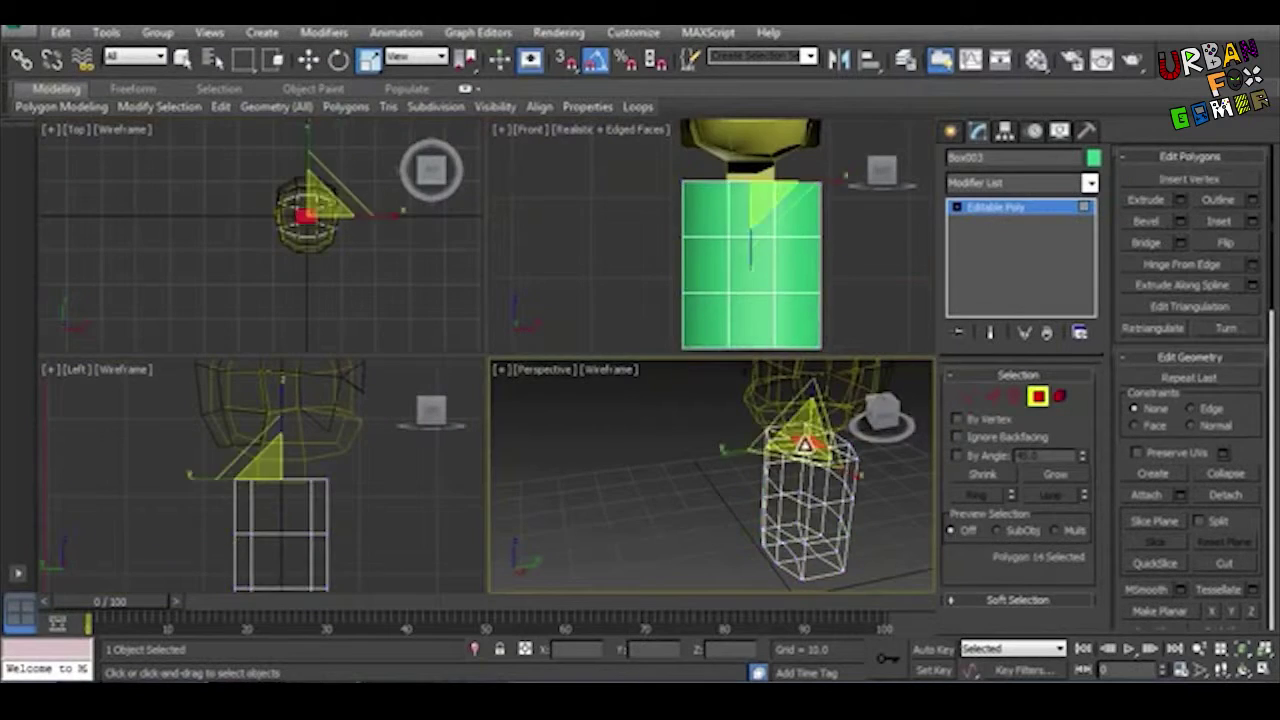
pyautogui.hotkey('alt', 'w')
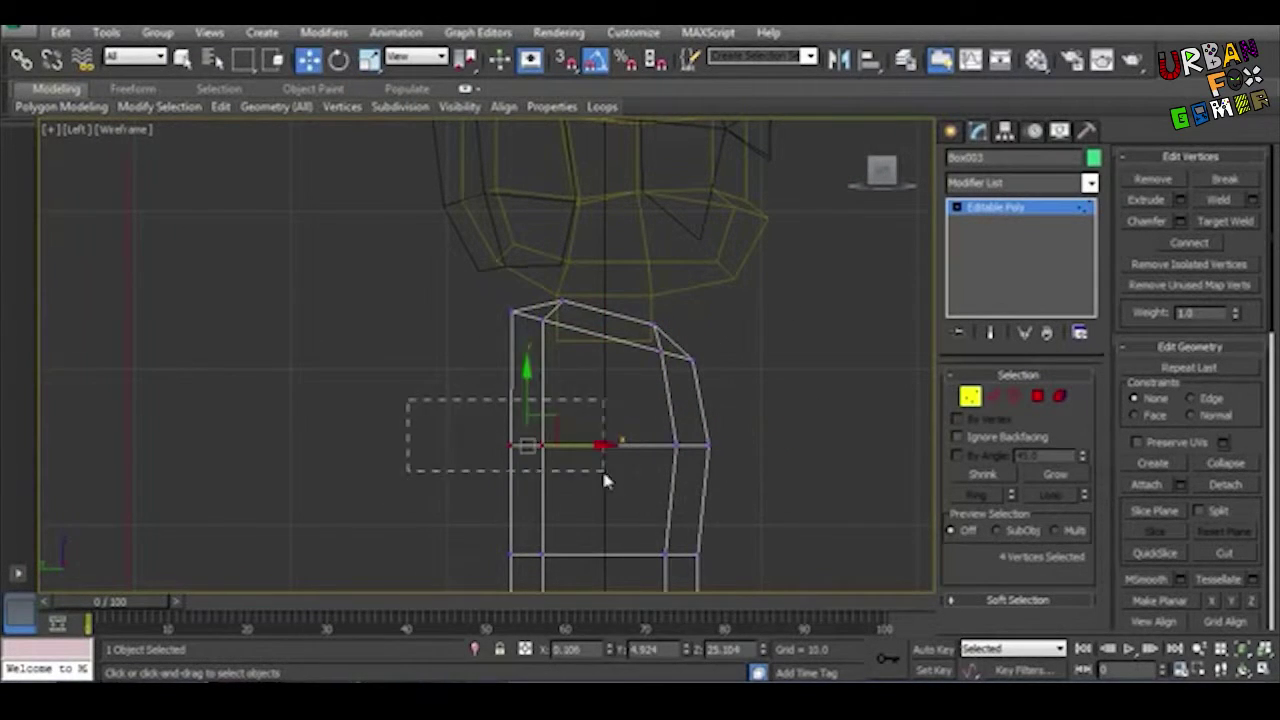
pyautogui.hotkey('alt', 'w')
pyautogui.hotkey('alt', 'w')
pyautogui.press('F3')
# Step: Extrude the polygons on both sides of the torso below the shoulders outward to form the upper arms
pyautogui.click(1037, 396)
pyautogui.moveTo(660, 470)
pyautogui.keyDown('alt'); pyautogui.mouseDown(button='middle')
pyautogui.moveTo(697, 518)
pyautogui.moveTo(620, 420)
pyautogui.moveTo(734, 423)
pyautogui.moveTo(840, 397)
pyautogui.moveTo(718, 521)
pyautogui.moveTo(594, 386)
pyautogui.moveTo(748, 360)
pyautogui.mouseUp(button='middle'); pyautogui.keyUp('alt')
pyautogui.press('r')
pyautogui.scroll(-3, 718, 521)
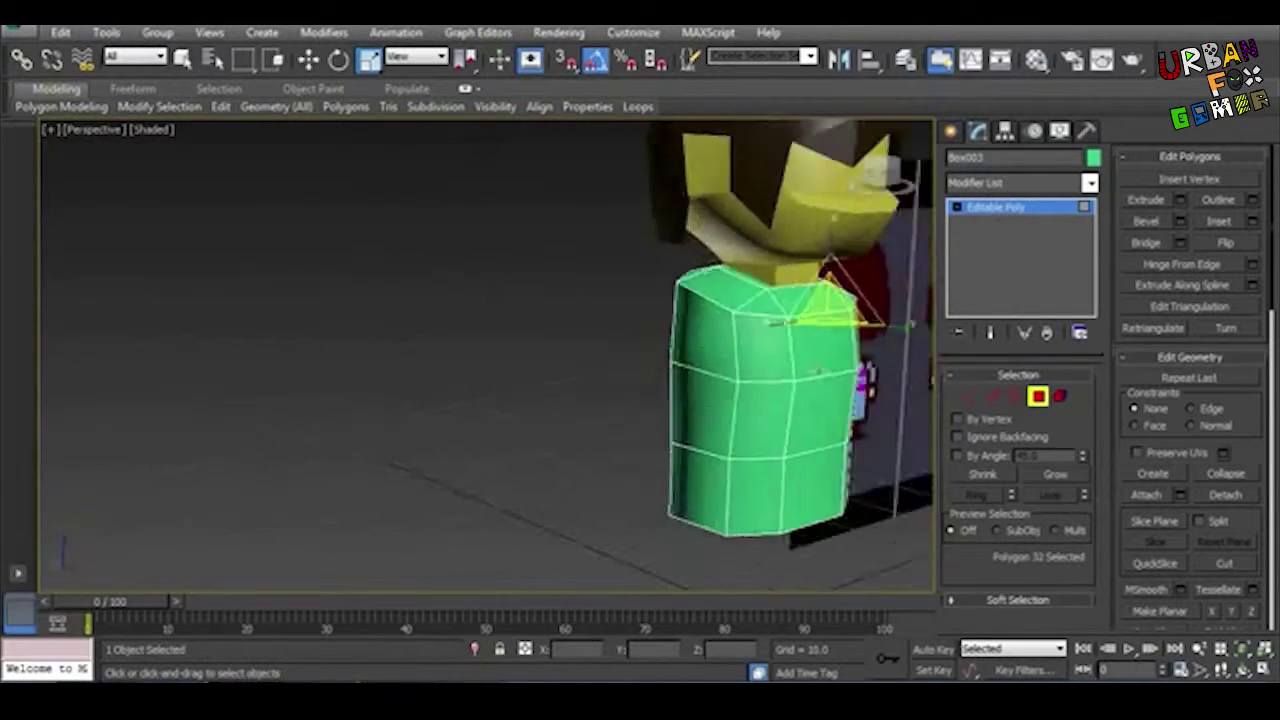
pyautogui.hotkey('alt', 'w')
pyautogui.hotkey('alt', 'w')
pyautogui.scroll(-4, 908, 280)
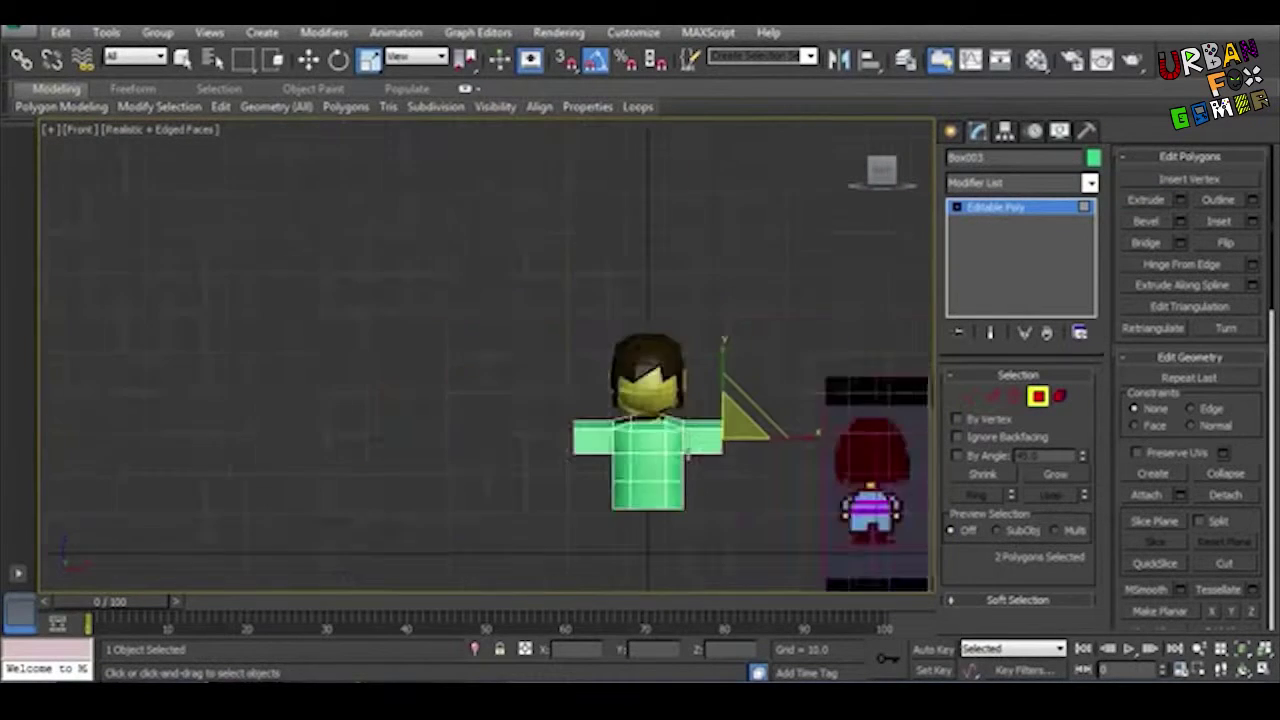
# Step: Extrude the two arm-end polygons outward again to add the forearm segments
pyautogui.scroll(3, 698, 480)
pyautogui.scroll(-2, 698, 480)
pyautogui.moveTo(651, 466); pyautogui.dragTo(536, 466, button='middle')
pyautogui.scroll(2, 536, 466)
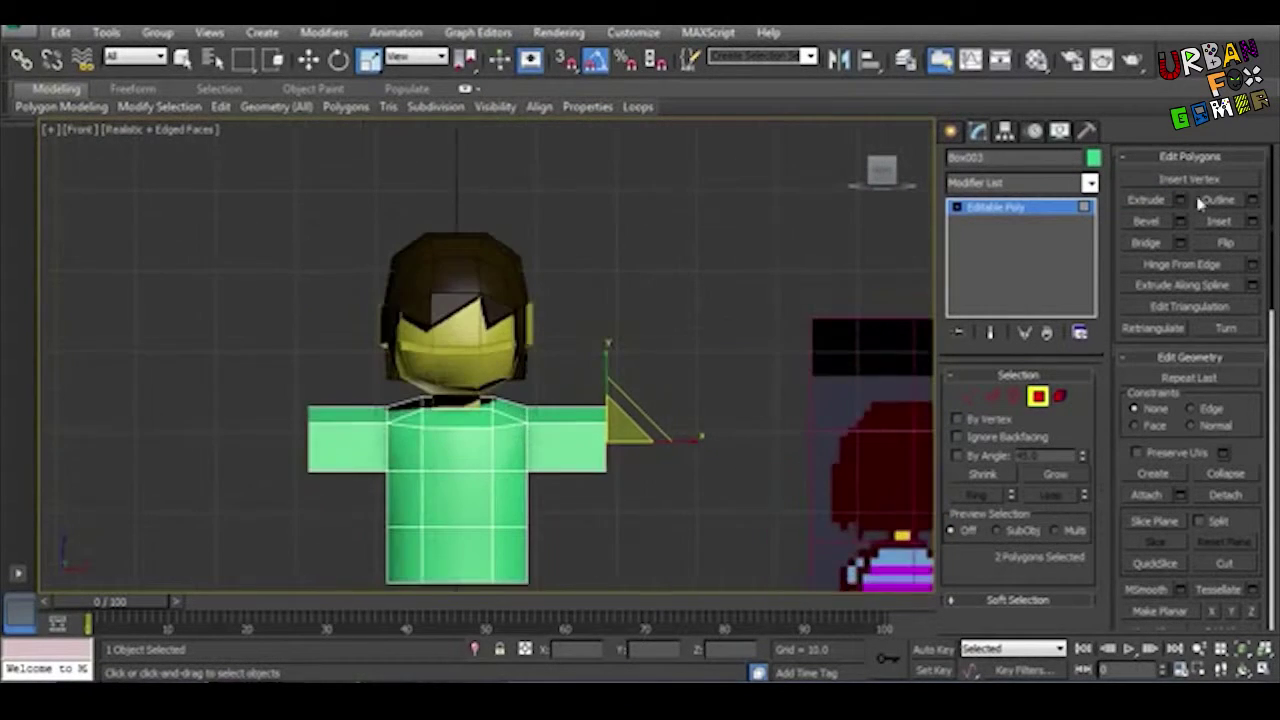
pyautogui.scroll(1, 568, 354)
pyautogui.moveTo(568, 354); pyautogui.dragTo(668, 316, button='middle')
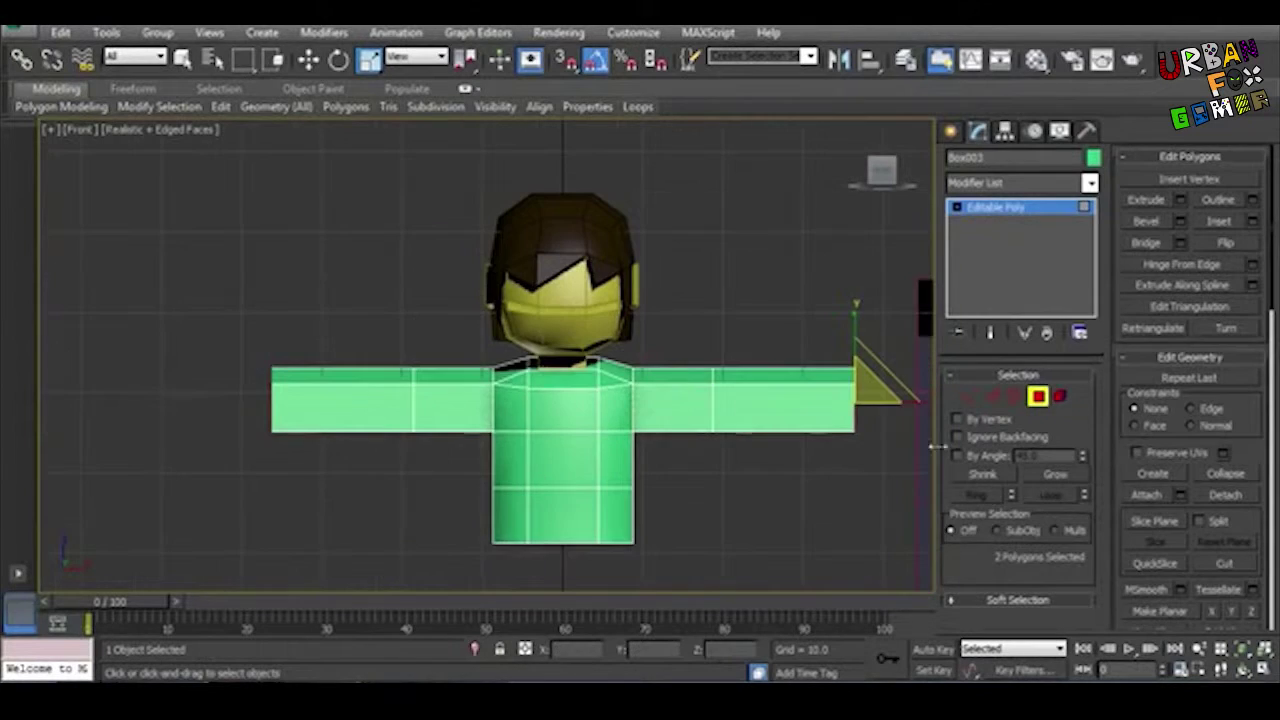
# Step: Delete one half of the torso with its arm and mirror the remaining half as an instance
pyautogui.click(993, 396)
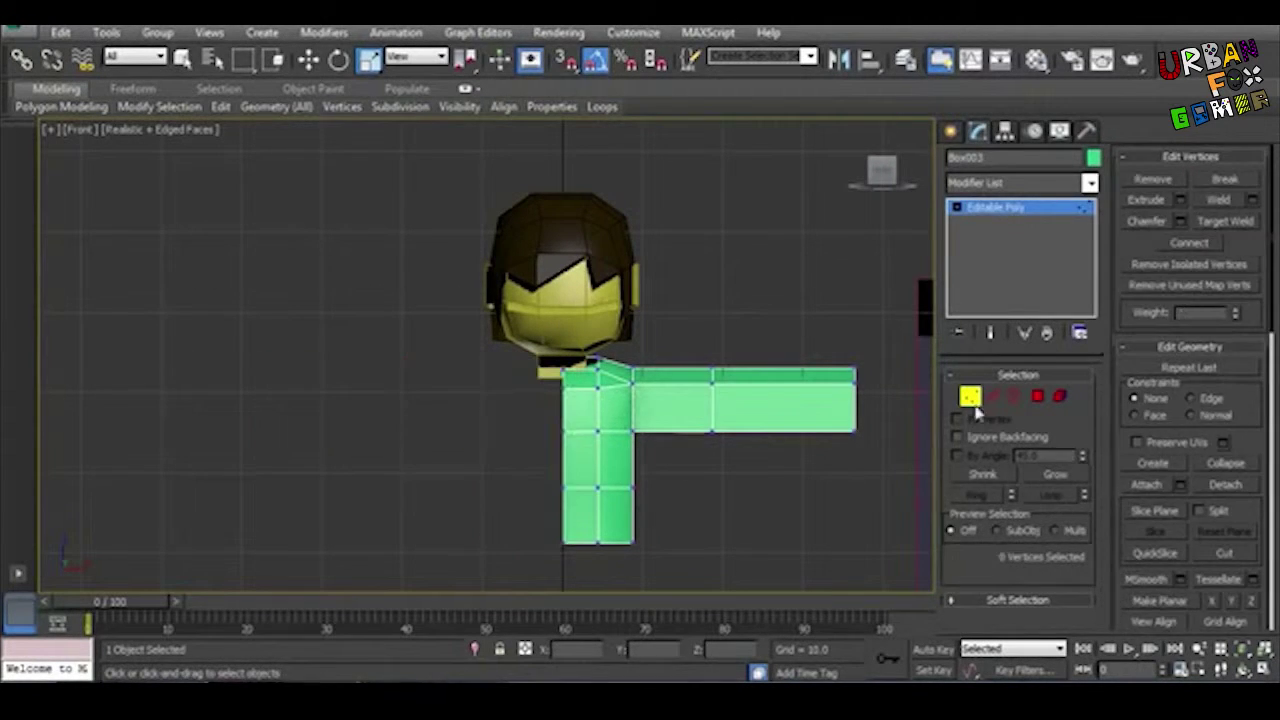
pyautogui.click(970, 397)
pyautogui.click(838, 59)
pyautogui.click(583, 480)
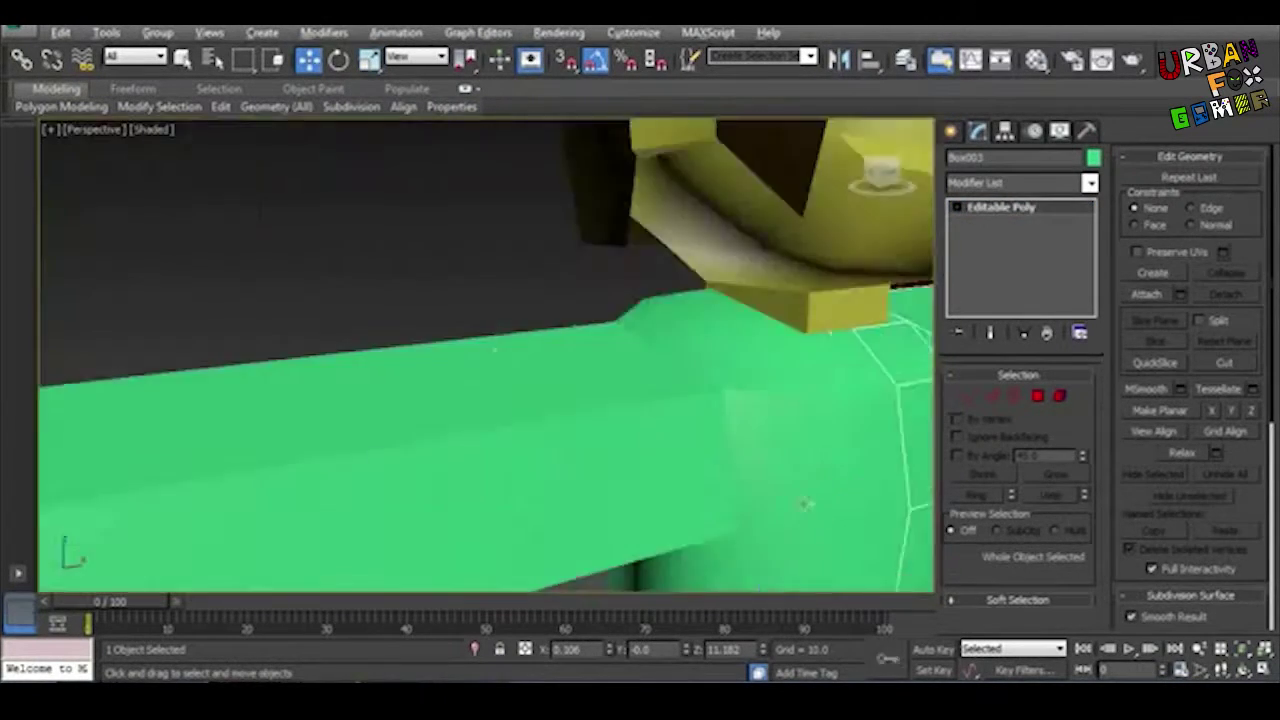
# Step: Select the torso's outer waist vertices in the front view and move them to taper its side
pyautogui.press('1')
pyautogui.hotkey('alt', 'w')
pyautogui.press('f')
pyautogui.hotkey('alt', 'w')
pyautogui.moveTo(786, 280); pyautogui.dragTo(599, 441)
pyautogui.scroll(2, 646, 466)
pyautogui.scroll(2, 646, 466)
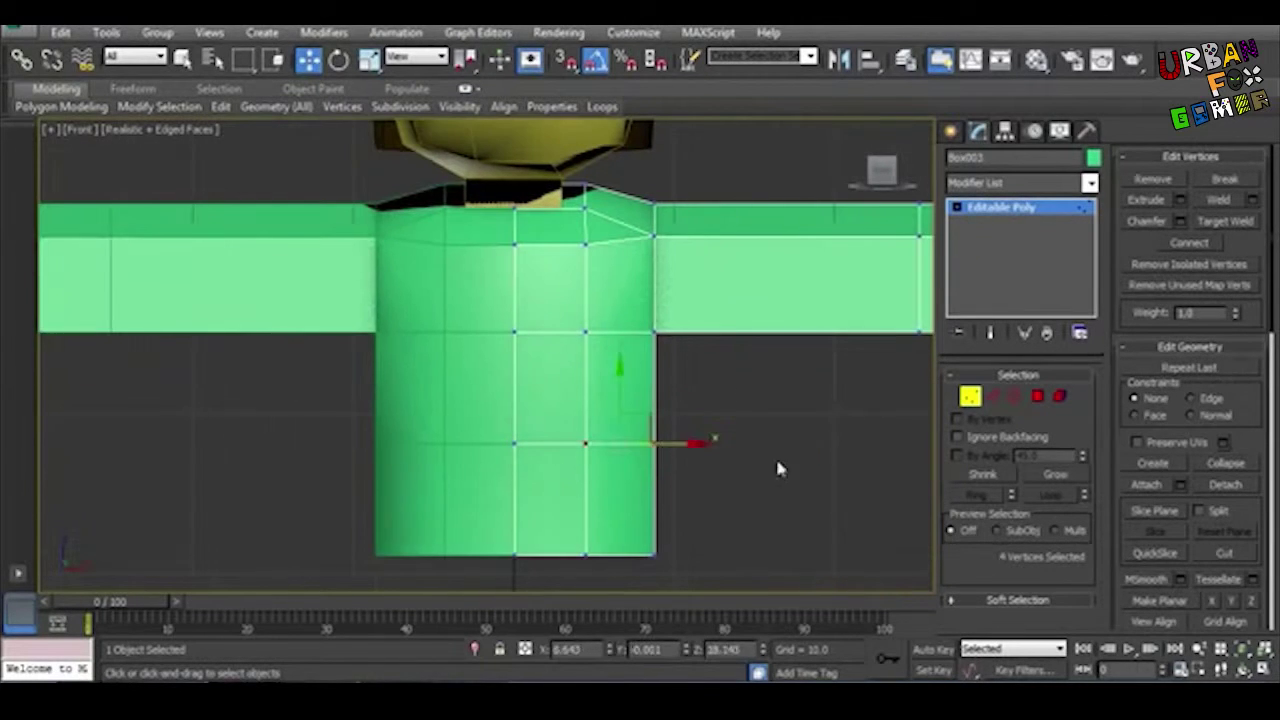
pyautogui.scroll(-2, 663, 337)
pyautogui.scroll(-2, 711, 354)
# Step: Select the polygon at the arm's end and scale it up to flare the sleeve
pyautogui.hotkey('alt', 'w')
pyautogui.hotkey('alt', 'w')
pyautogui.keyDown('alt'); pyautogui.moveTo(800, 541); pyautogui.dragTo(585, 388, button='middle'); pyautogui.keyUp('alt')
pyautogui.press('4')
pyautogui.click(585, 388)
pyautogui.keyDown('alt'); pyautogui.moveTo(680, 441); pyautogui.dragTo(724, 457, button='middle'); pyautogui.keyUp('alt')
# Step: Chamfer the vertical edge at the arm's elbow
pyautogui.press('2')
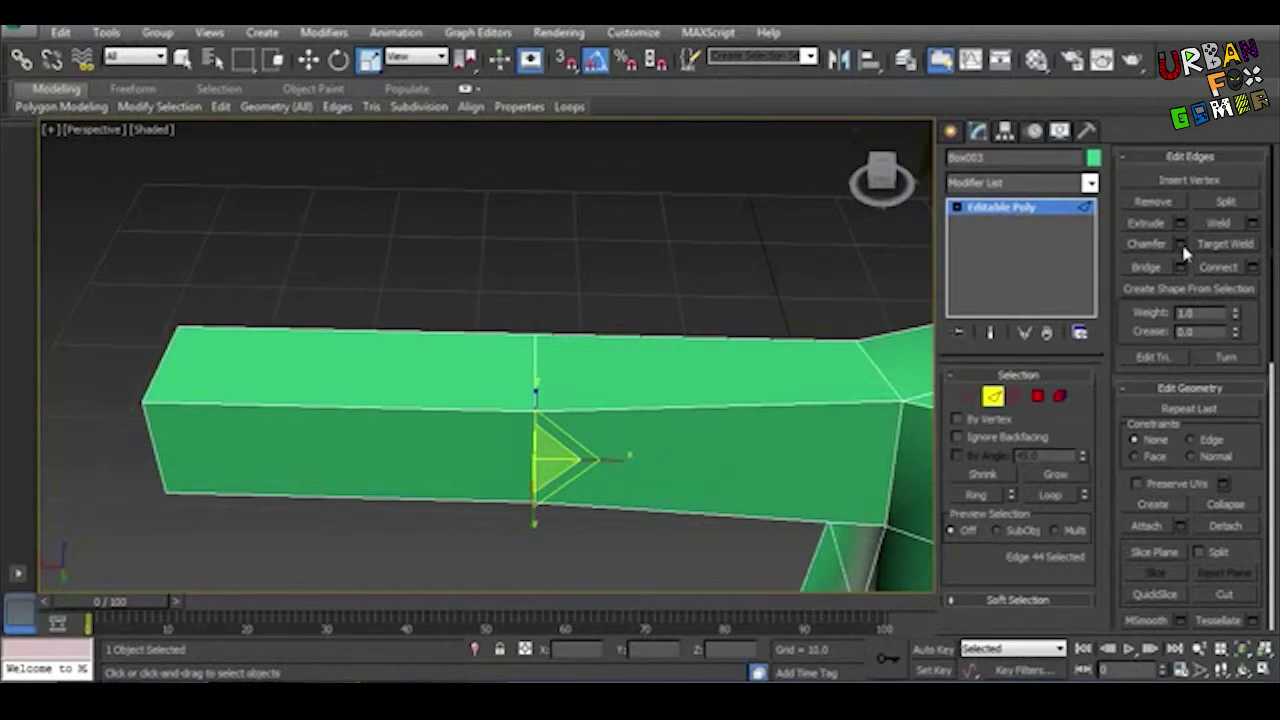
pyautogui.keyDown('alt'); pyautogui.moveTo(460, 400); pyautogui.dragTo(500, 385, button='middle'); pyautogui.keyUp('alt')
pyautogui.keyDown('alt'); pyautogui.moveTo(518, 432); pyautogui.dragTo(932, 400, button='middle'); pyautogui.keyUp('alt')
# Step: Model a hand from a separate editable poly box, extruding a thumb and fingers and bending the fingers down
pyautogui.press('1')
pyautogui.scroll(6, 682, 447)
pyautogui.keyDown('alt'); pyautogui.moveTo(502, 341); pyautogui.dragTo(608, 390, button='middle'); pyautogui.keyUp('alt')
pyautogui.press('4')
pyautogui.scroll(4, 608, 392)
pyautogui.click(610, 394)
pyautogui.scroll(2, 604, 395)
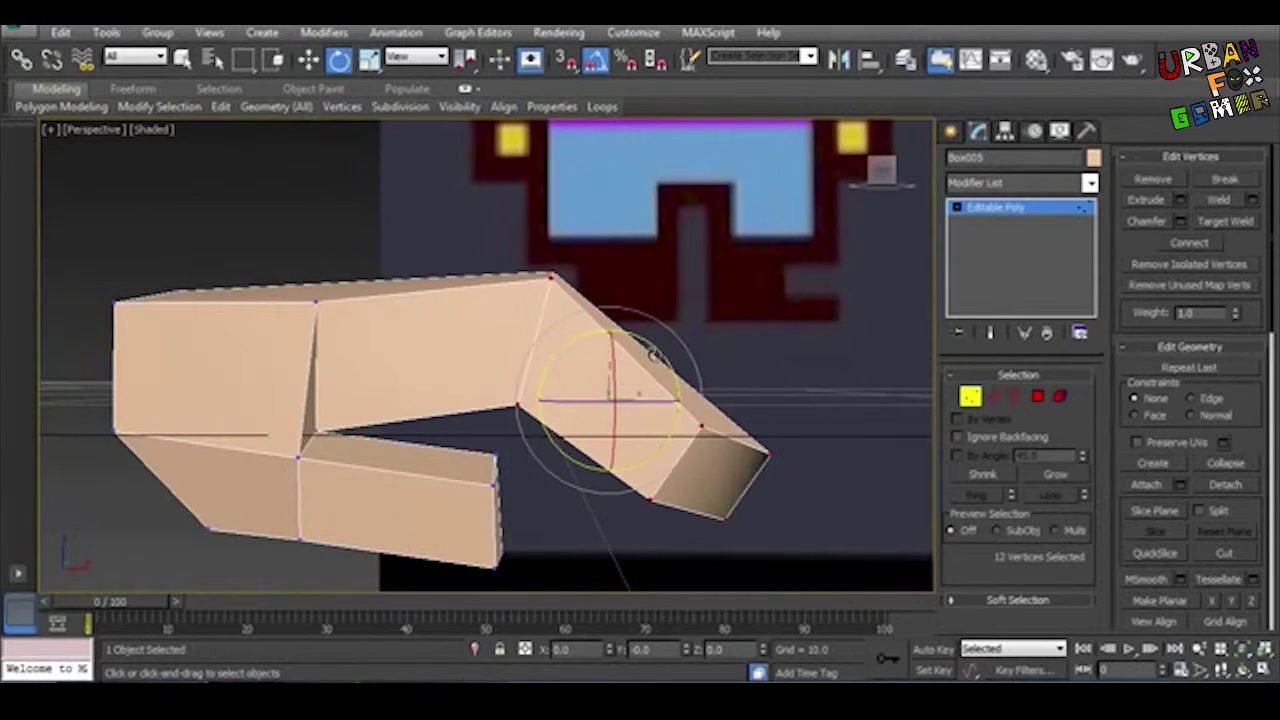
# Step: Move individual vertices on the hand to refine the wrist and the base of the thumb
pyautogui.keyDown('alt'); pyautogui.moveTo(667, 444); pyautogui.dragTo(670, 350, button='middle'); pyautogui.keyUp('alt')
pyautogui.keyDown('alt'); pyautogui.moveTo(565, 452); pyautogui.dragTo(988, 403, button='middle'); pyautogui.keyUp('alt')
pyautogui.press('1')
pyautogui.press('1')
pyautogui.keyDown('alt'); pyautogui.moveTo(477, 400); pyautogui.dragTo(400, 491, button='middle'); pyautogui.keyUp('alt')
pyautogui.press('w')
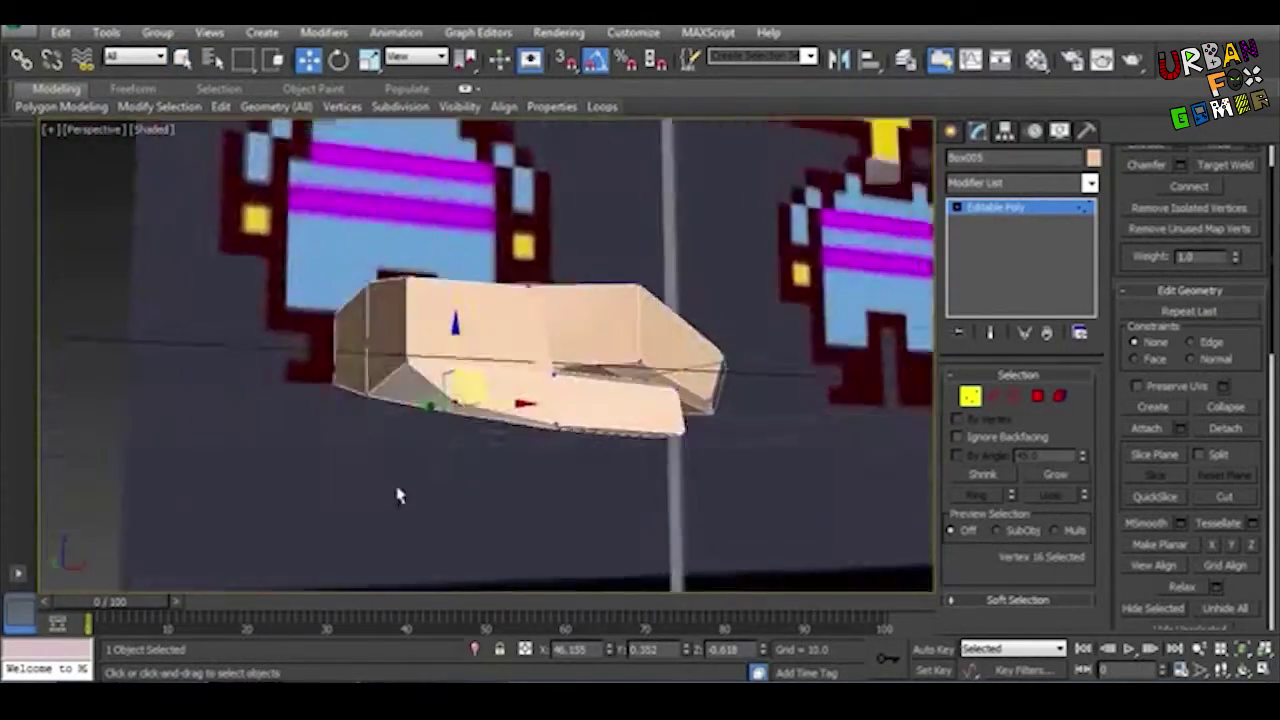
# Step: Fit the hand to the end of the sleeve and select it as a whole element for scaling
pyautogui.scroll(-5, 514, 409)
pyautogui.press('1')
pyautogui.moveTo(514, 409)
pyautogui.keyDown('alt'); pyautogui.mouseDown(button='middle')
pyautogui.moveTo(548, 460)
pyautogui.moveTo(710, 290)
pyautogui.moveTo(560, 400)
pyautogui.moveTo(748, 432)
pyautogui.mouseUp(button='middle'); pyautogui.keyUp('alt')
pyautogui.scroll(5, 548, 460)
pyautogui.scroll(3, 560, 400)
pyautogui.press('r')
pyautogui.press('F3')
pyautogui.press('4')
pyautogui.press('F3')
pyautogui.press('5')
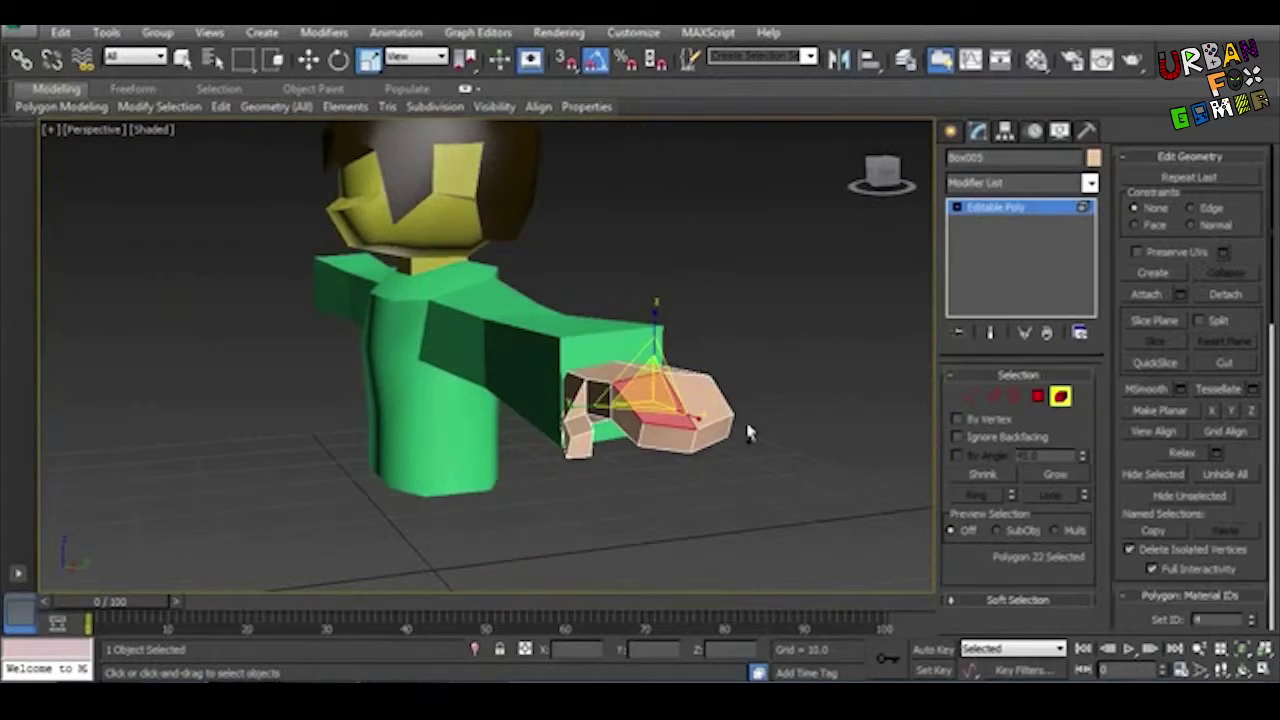
# Step: Select the six fingertip vertices in the front view and move them to adjust the bend of the fingers
pyautogui.keyDown('alt'); pyautogui.moveTo(628, 322); pyautogui.dragTo(658, 449, button='middle'); pyautogui.keyUp('alt')
pyautogui.keyDown('alt'); pyautogui.moveTo(569, 449); pyautogui.dragTo(708, 478, button='middle'); pyautogui.keyUp('alt')
pyautogui.press('f')
pyautogui.press('F3')
pyautogui.press('1')
pyautogui.press('w')
pyautogui.scroll(3, 645, 375)
pyautogui.press('F3')
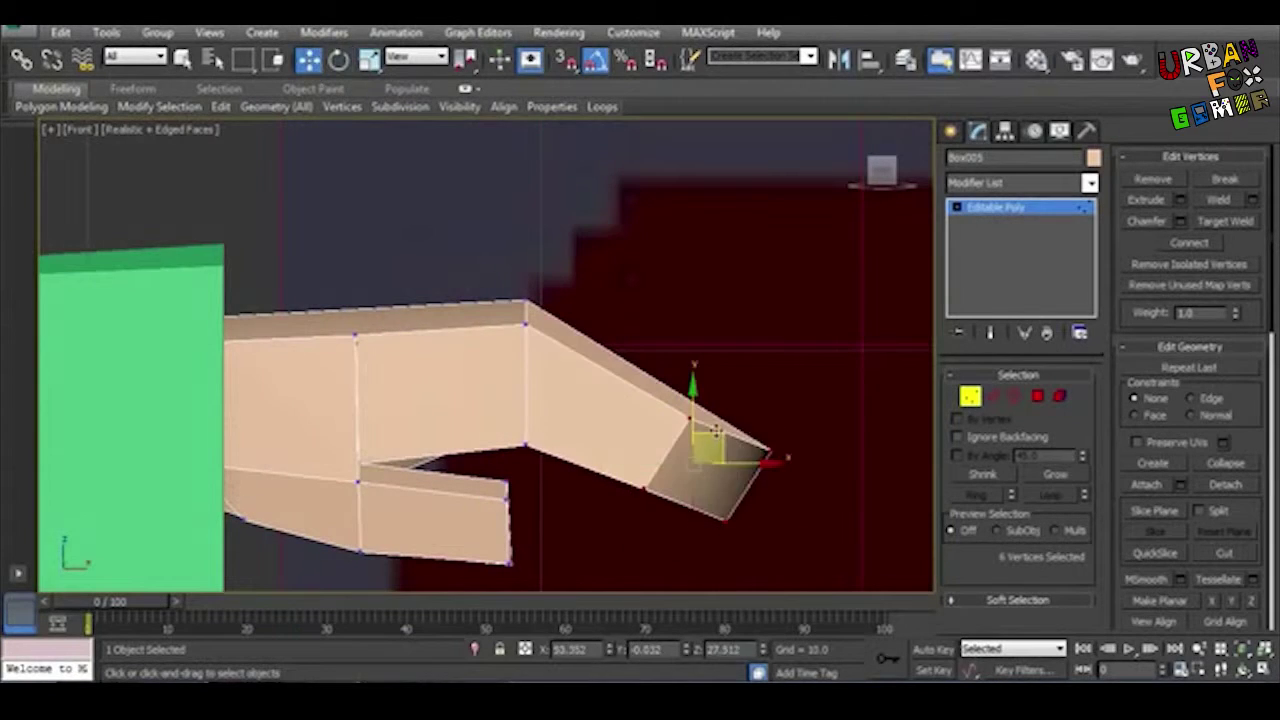
# Step: Change the hand's object color to the yellow used for the head
pyautogui.press('F3')
pyautogui.scroll(-5, 716, 430)
pyautogui.press('F3')
pyautogui.press('F3')
pyautogui.click(970, 397)
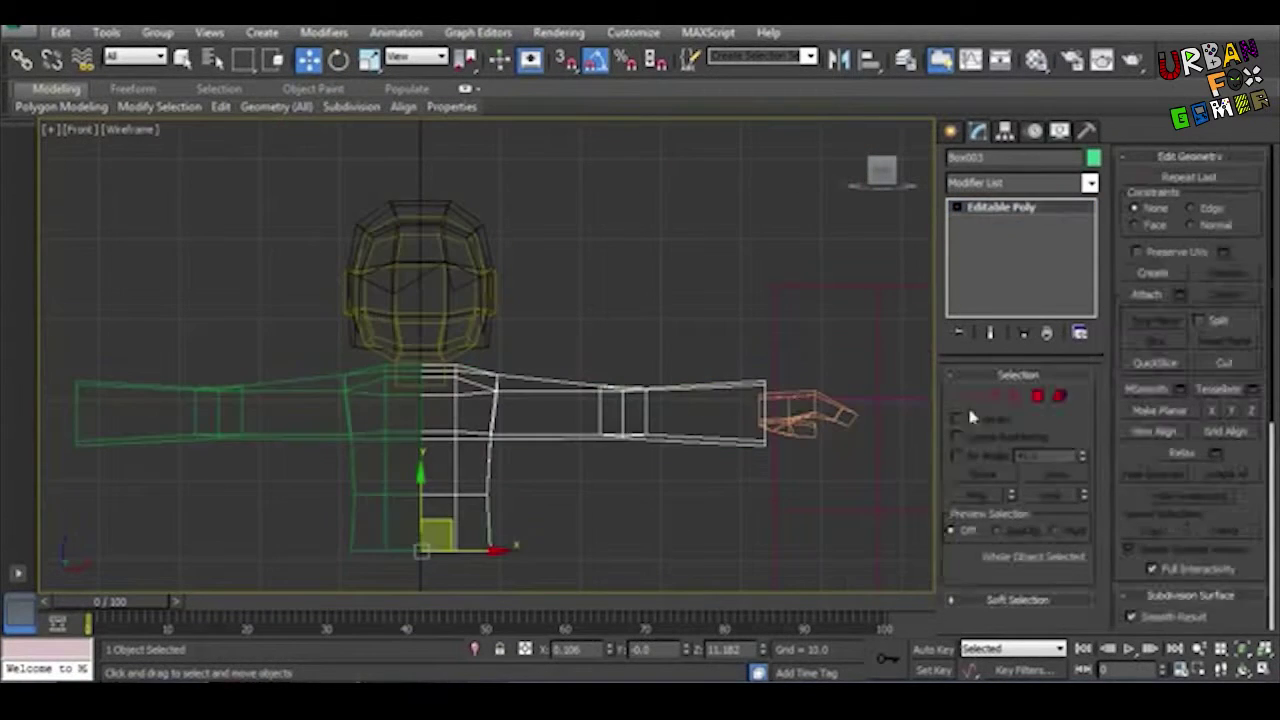
pyautogui.press('F3')
pyautogui.click(820, 415)
pyautogui.click(1093, 157)
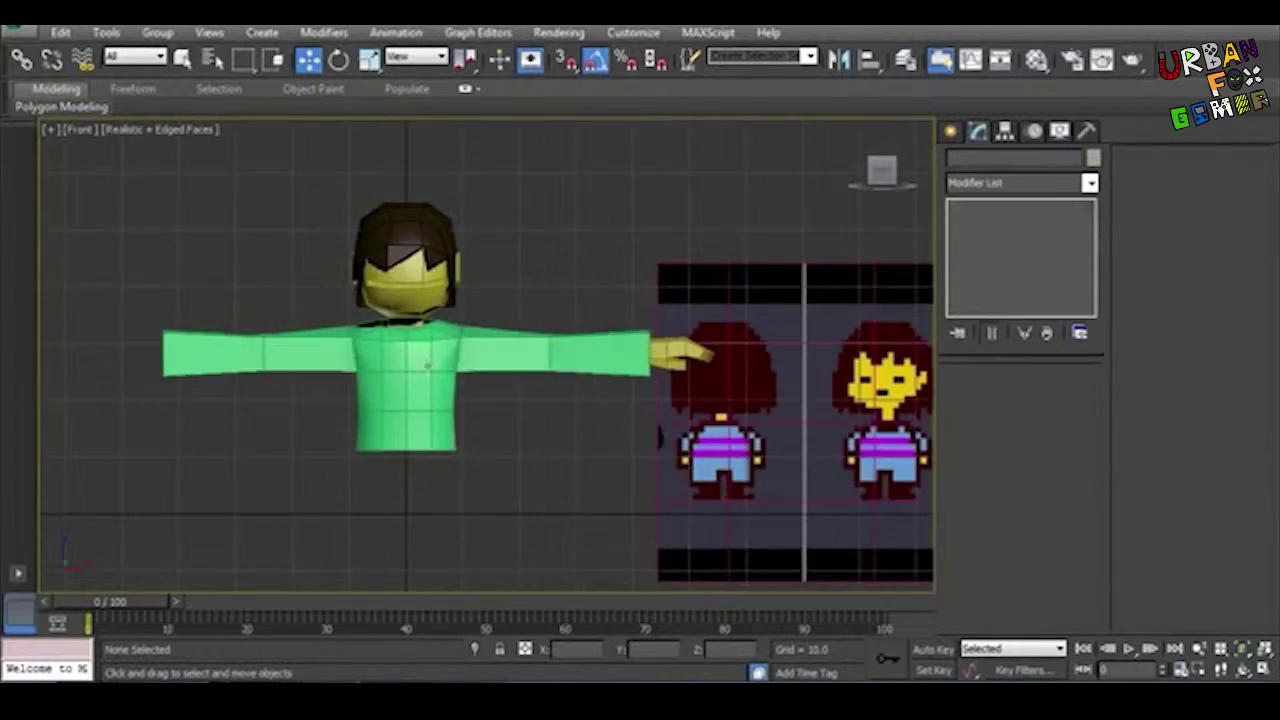
# Step: Select the 18 lower torso vertices and move them down to lengthen the torso
pyautogui.click(529, 423)
pyautogui.press('1')
pyautogui.moveTo(365, 500); pyautogui.dragTo(607, 387)
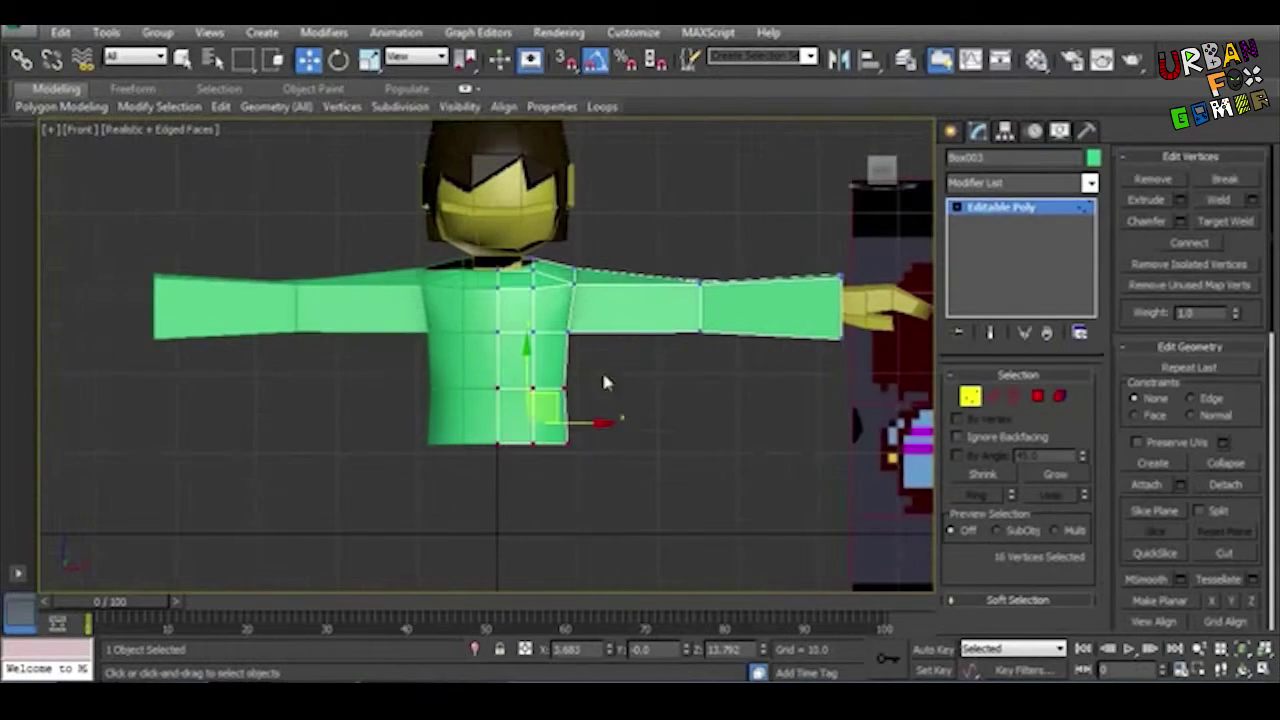
pyautogui.scroll(-4, 683, 374)
pyautogui.press('1')
# Step: Select both torso halves and change their object color to light blue
pyautogui.keyDown('alt'); pyautogui.moveTo(689, 457); pyautogui.dragTo(551, 486, button='middle'); pyautogui.keyUp('alt')
pyautogui.press('p')
pyautogui.scroll(3, 567, 490)
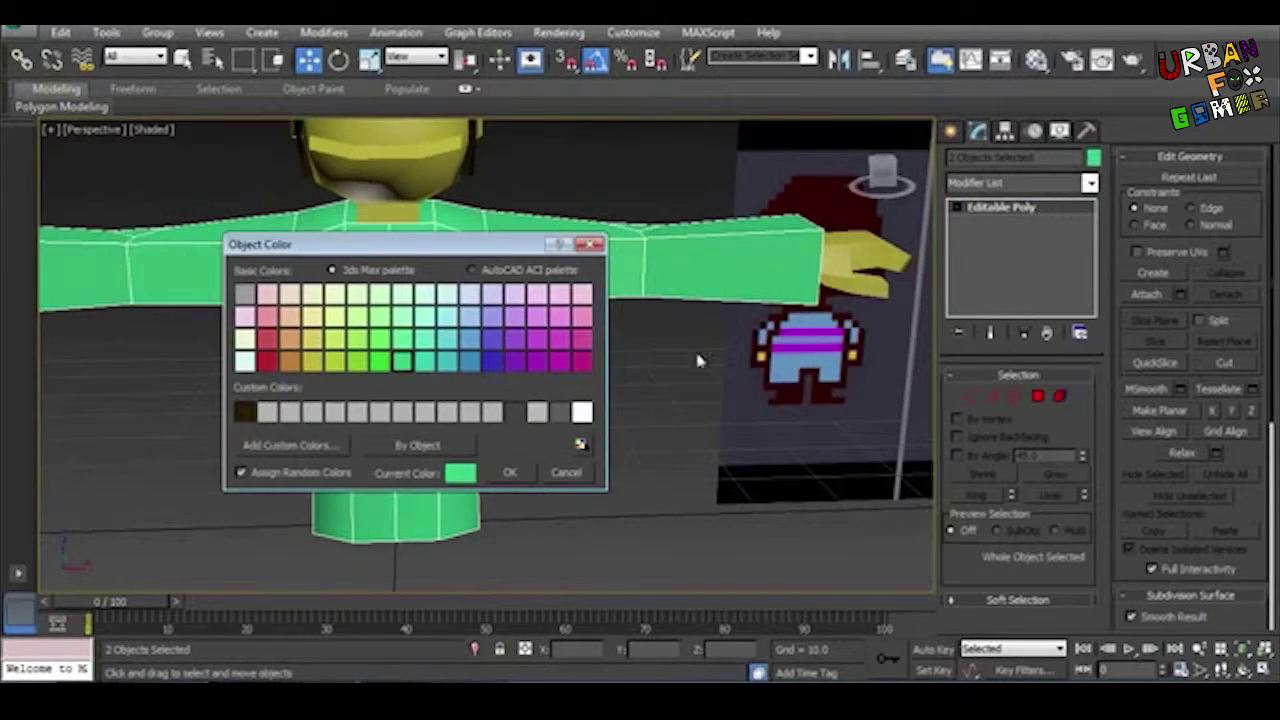
pyautogui.click(511, 471)
# Step: Select the two center edges on the torso's underside and move them down to form the crotch
pyautogui.keyDown('alt'); pyautogui.moveTo(517, 491); pyautogui.dragTo(500, 371, button='middle'); pyautogui.keyUp('alt')
pyautogui.scroll(3, 500, 371)
pyautogui.click(521, 331)
pyautogui.scroll(5, 521, 331)
pyautogui.keyDown('alt'); pyautogui.moveTo(651, 360); pyautogui.dragTo(820, 410, button='middle'); pyautogui.keyUp('alt')
pyautogui.press('2')
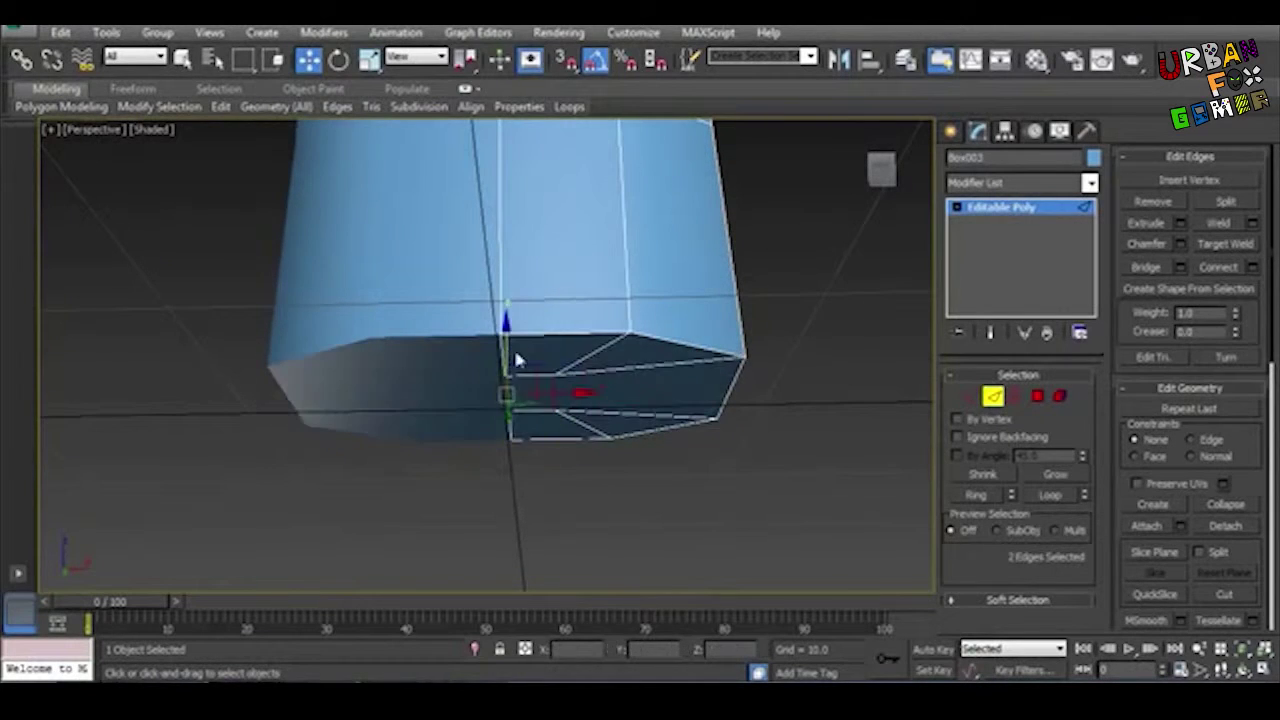
# Step: Extrude the polygons under the torso half into a leg and level and reshape its lower end
pyautogui.keyDown('alt'); pyautogui.moveTo(541, 351); pyautogui.dragTo(448, 438, button='middle'); pyautogui.keyUp('alt')
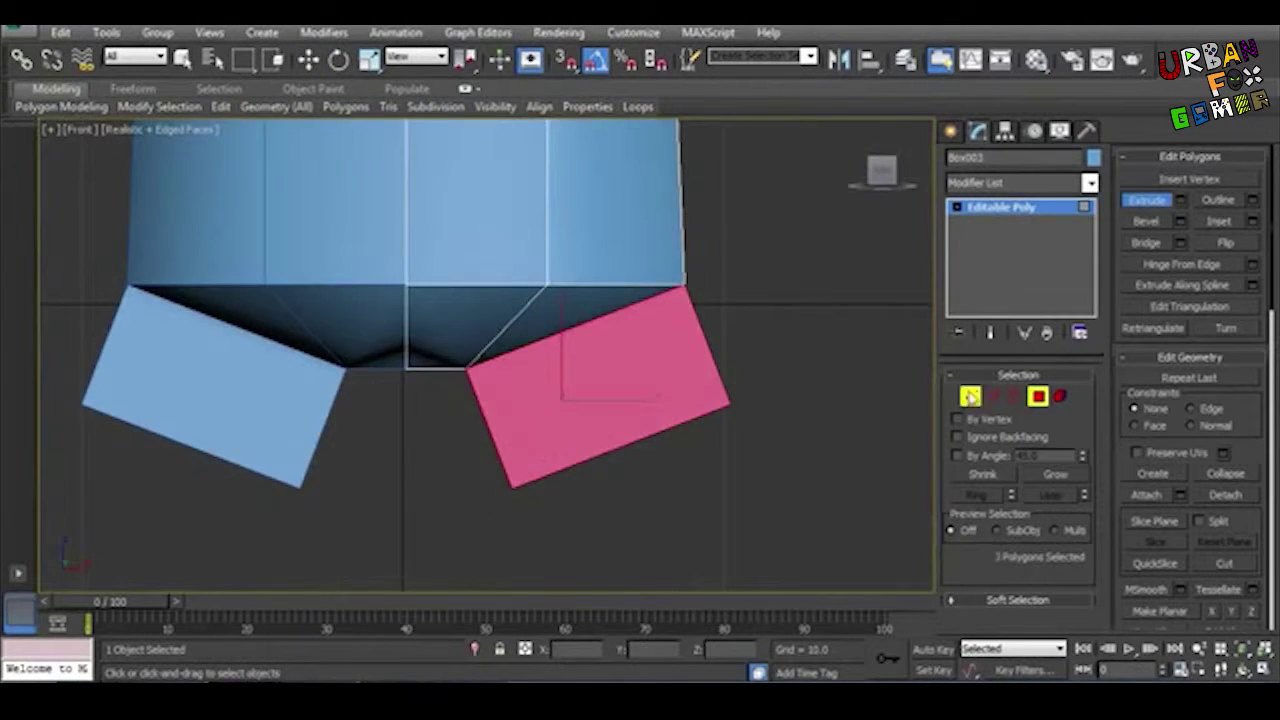
pyautogui.click(970, 397)
pyautogui.press('e')
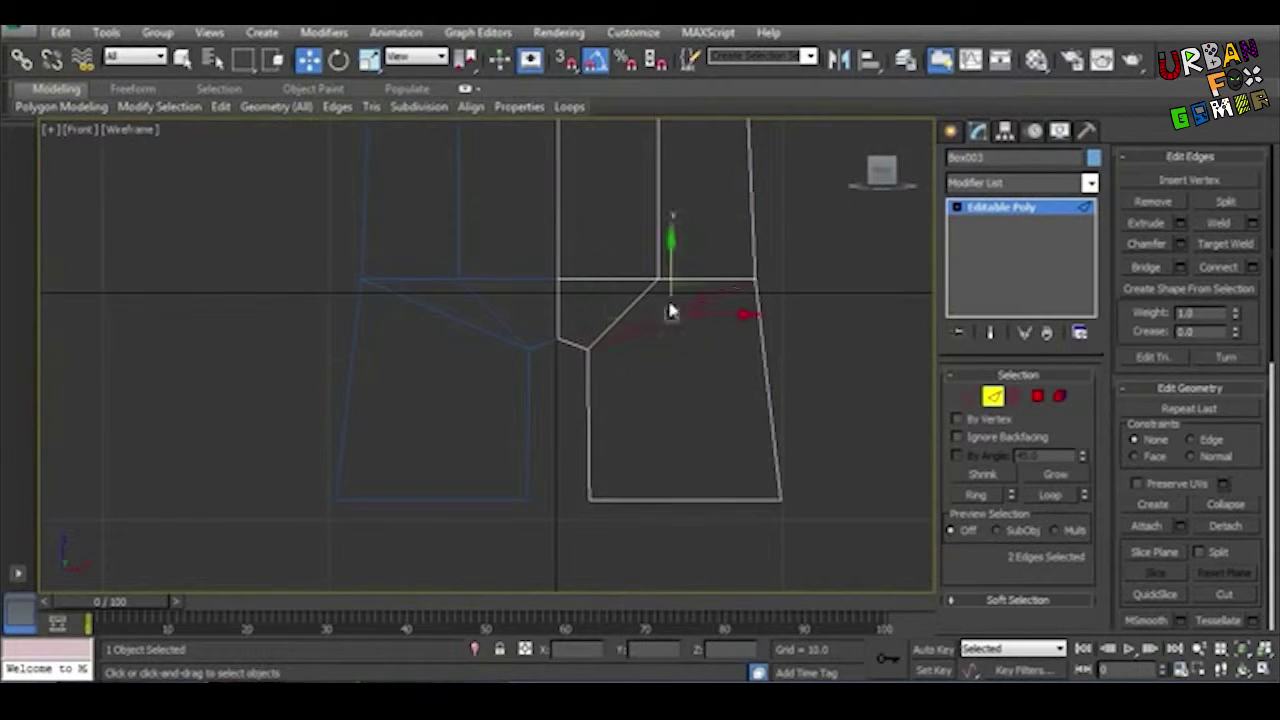
pyautogui.press('1')
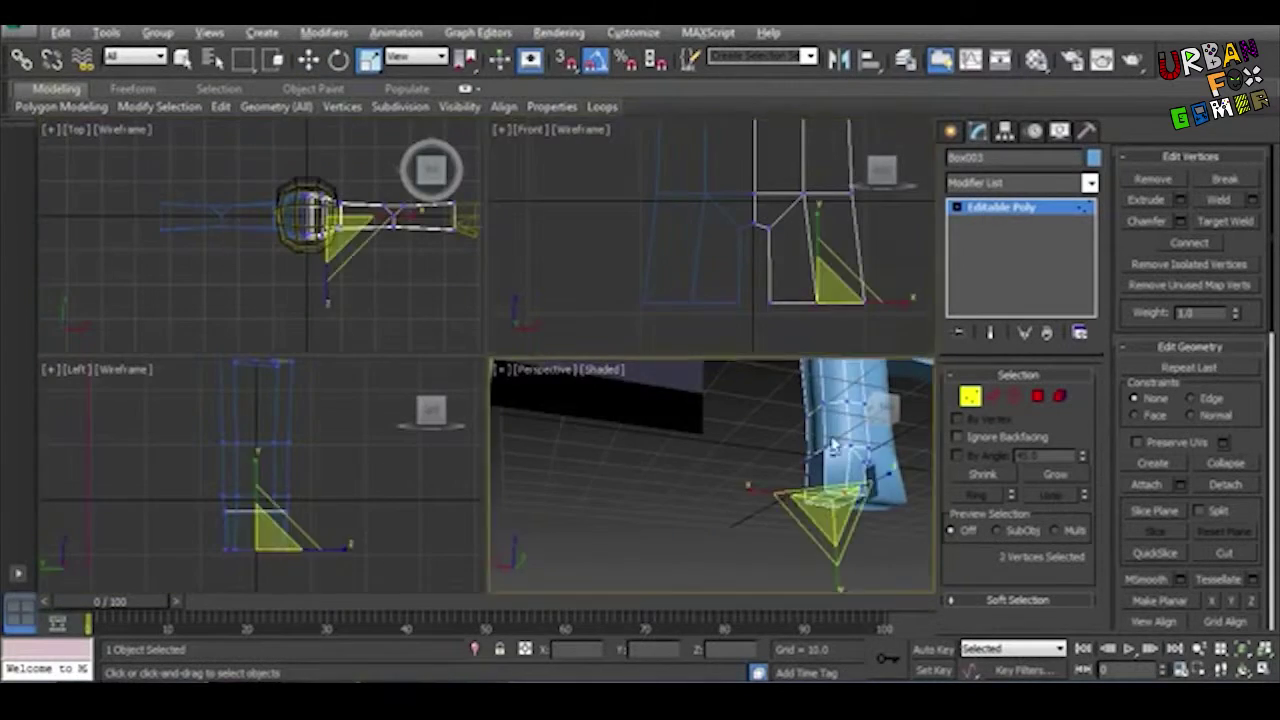
pyautogui.hotkey('alt', 'w')
pyautogui.moveTo(833, 447)
pyautogui.keyDown('alt'); pyautogui.mouseDown(button='middle')
pyautogui.moveTo(737, 357)
pyautogui.moveTo(766, 557)
pyautogui.moveTo(743, 445)
pyautogui.moveTo(846, 523)
pyautogui.mouseUp(button='middle'); pyautogui.keyUp('alt')
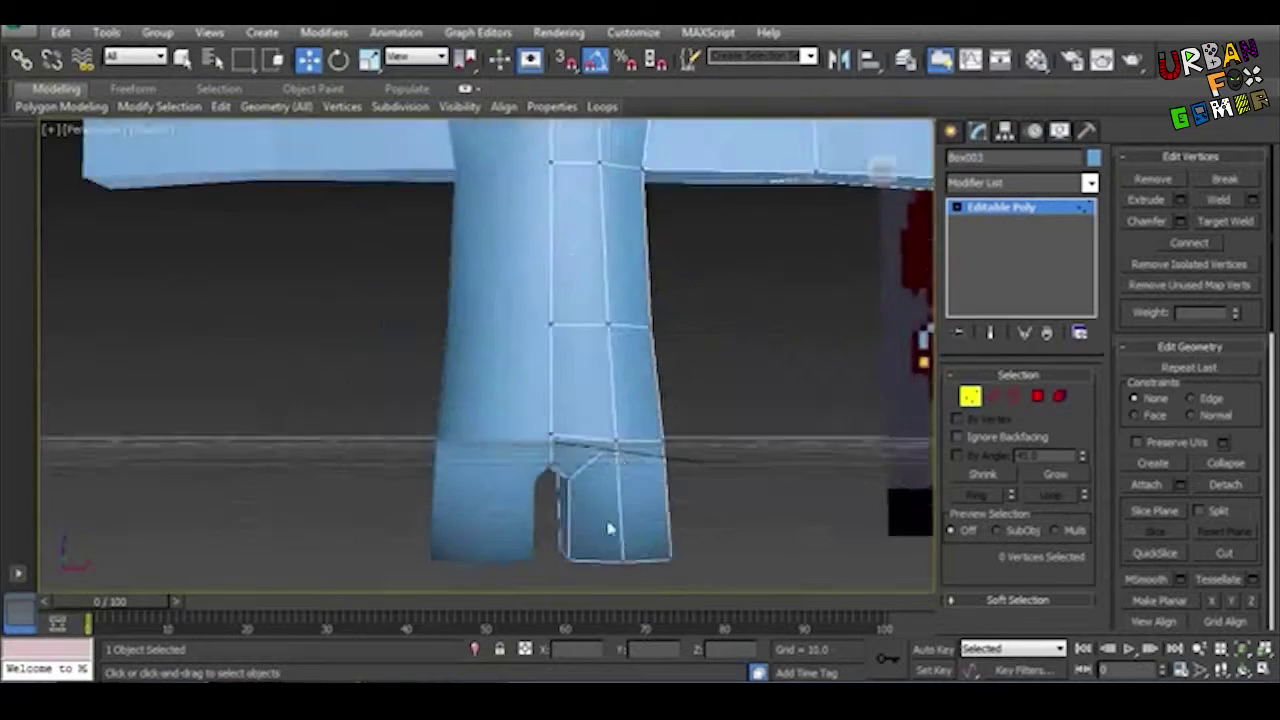
# Step: Move the six vertices at the leg's lower end down to lengthen the leg
pyautogui.hotkey('alt', 'w')
pyautogui.hotkey('alt', 'w')
pyautogui.press('w')
pyautogui.scroll(-5, 555, 520)
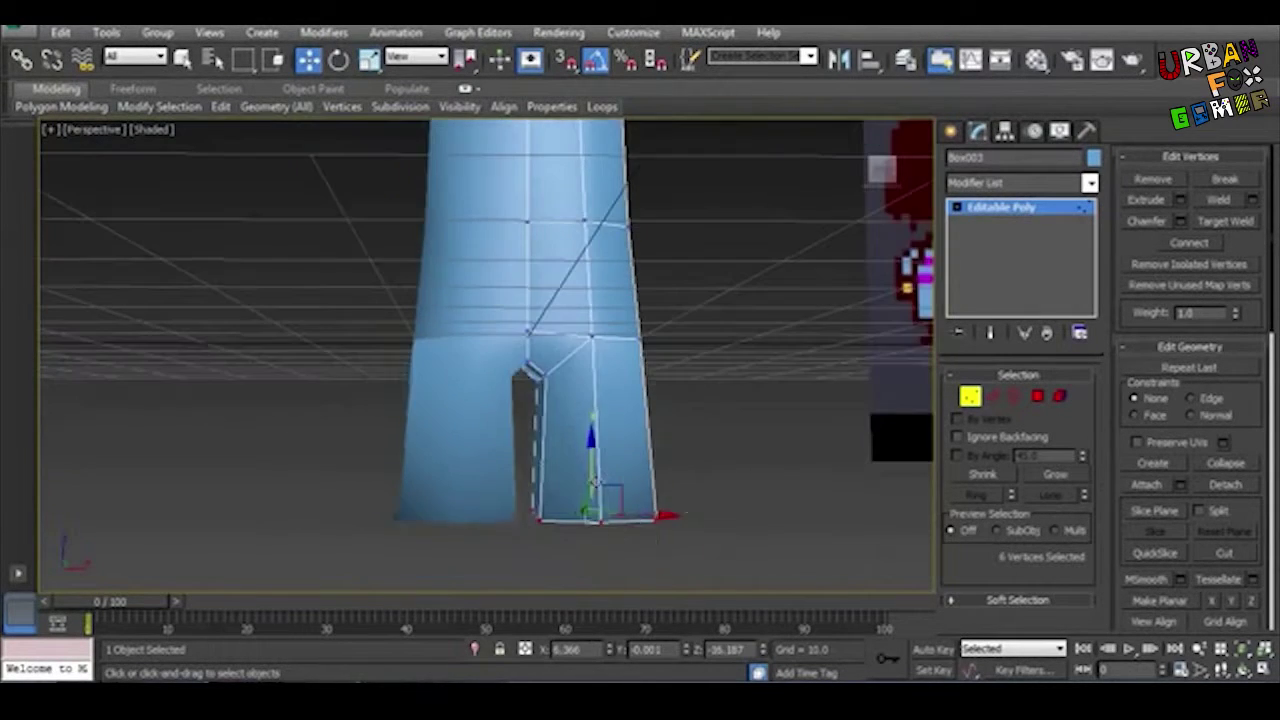
pyautogui.scroll(4, 555, 520)
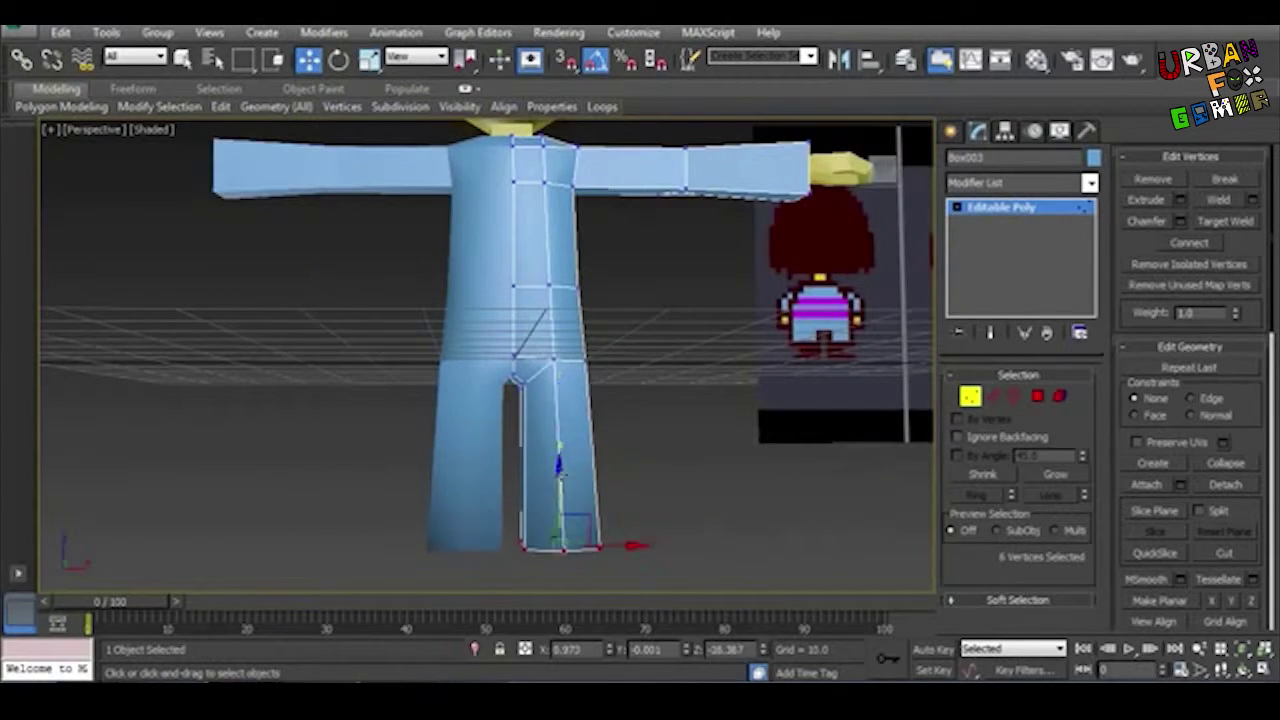
pyautogui.scroll(-3, 548, 360)
# Step: Select the 22 hip and leg vertices and move them down, then slope the hip line
pyautogui.moveTo(417, 304); pyautogui.dragTo(560, 530)
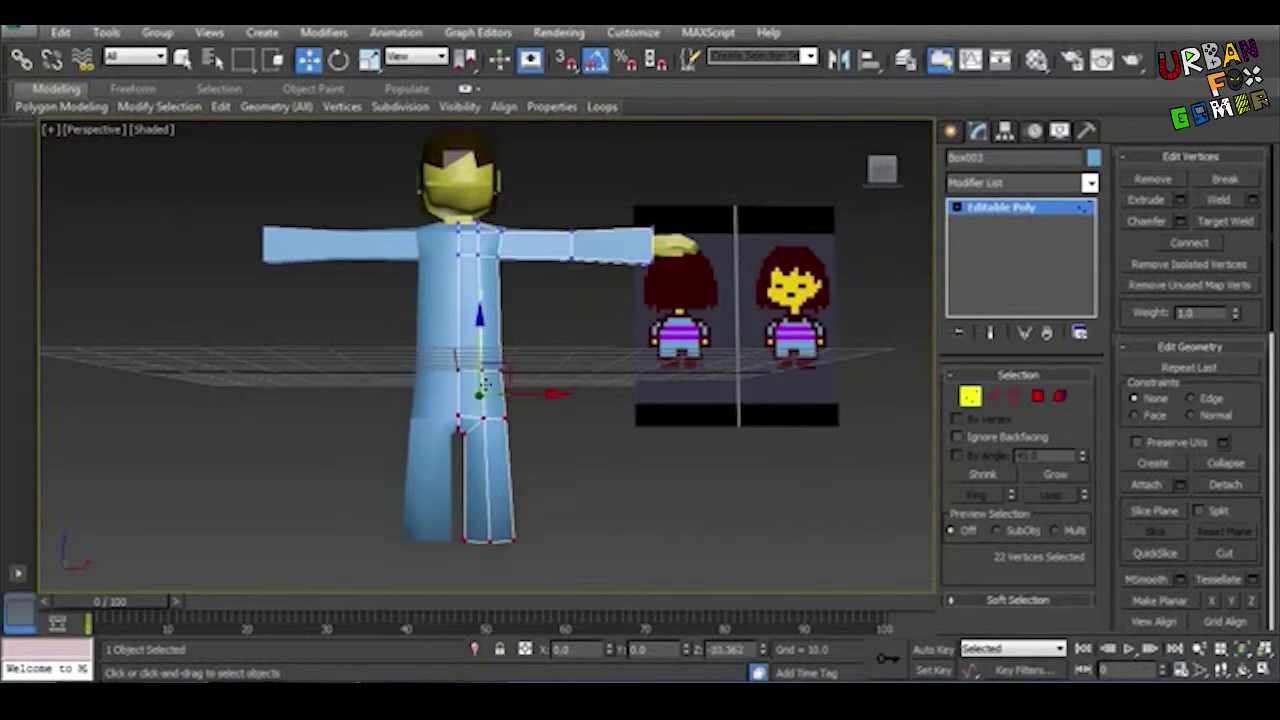
pyautogui.scroll(2, 480, 360)
pyautogui.hotkey('alt', 'w')
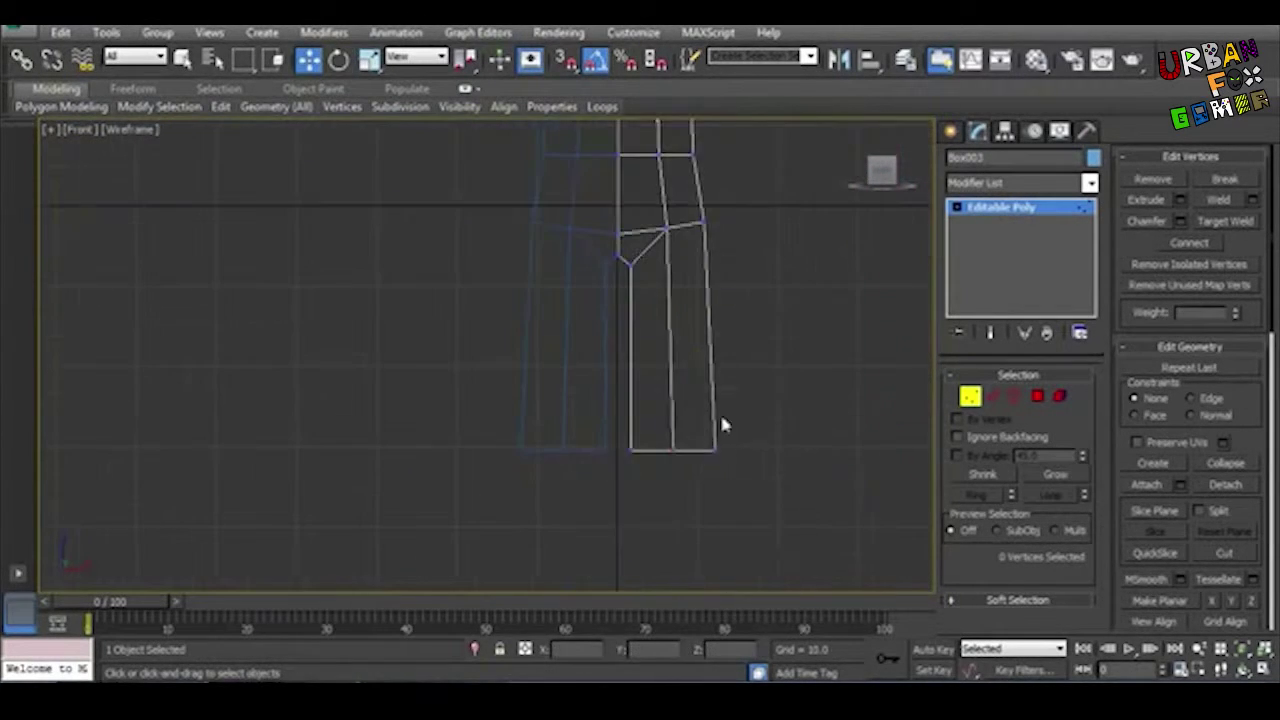
# Step: Extrude a narrower lower leg down from the two polygons at the trouser's end and align it under the thigh
pyautogui.press('p')
pyautogui.press('4')
pyautogui.moveTo(614, 449)
pyautogui.keyDown('alt'); pyautogui.mouseDown(button='middle')
pyautogui.moveTo(651, 434)
pyautogui.moveTo(576, 496)
pyautogui.moveTo(600, 470)
pyautogui.mouseUp(button='middle'); pyautogui.keyUp('alt')
pyautogui.hotkey('alt', 'w')
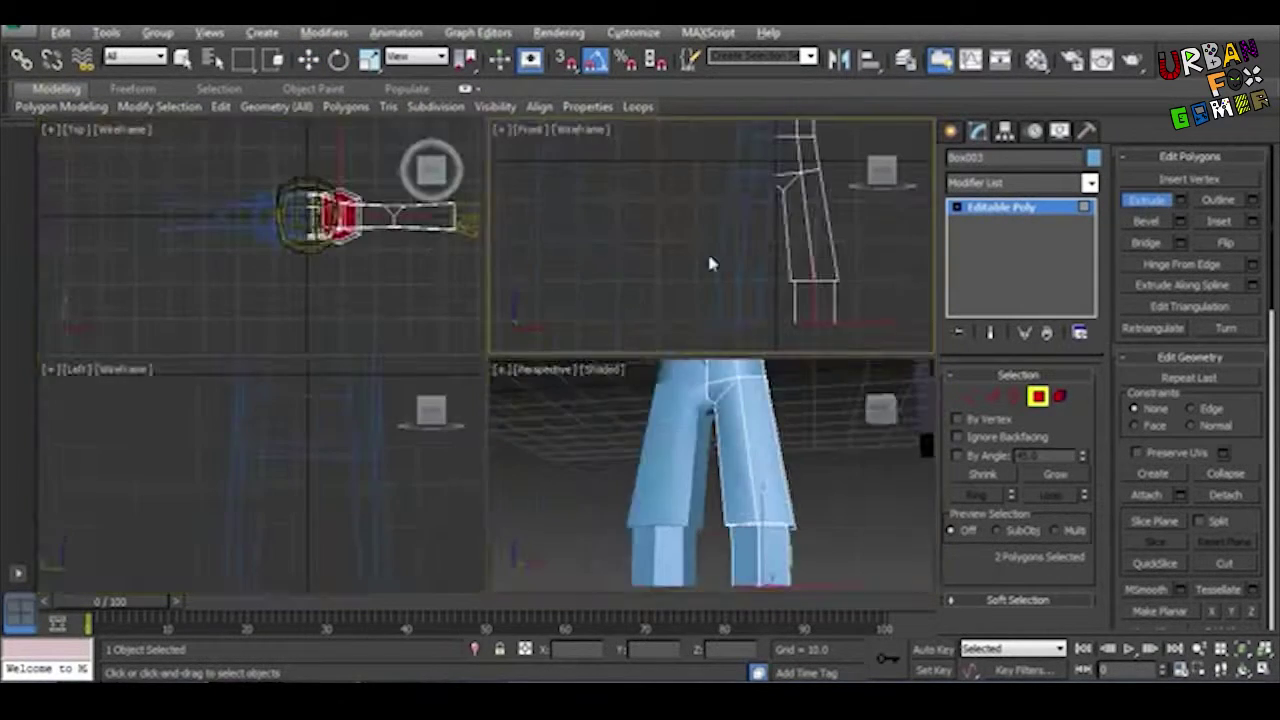
pyautogui.hotkey('alt', 'w')
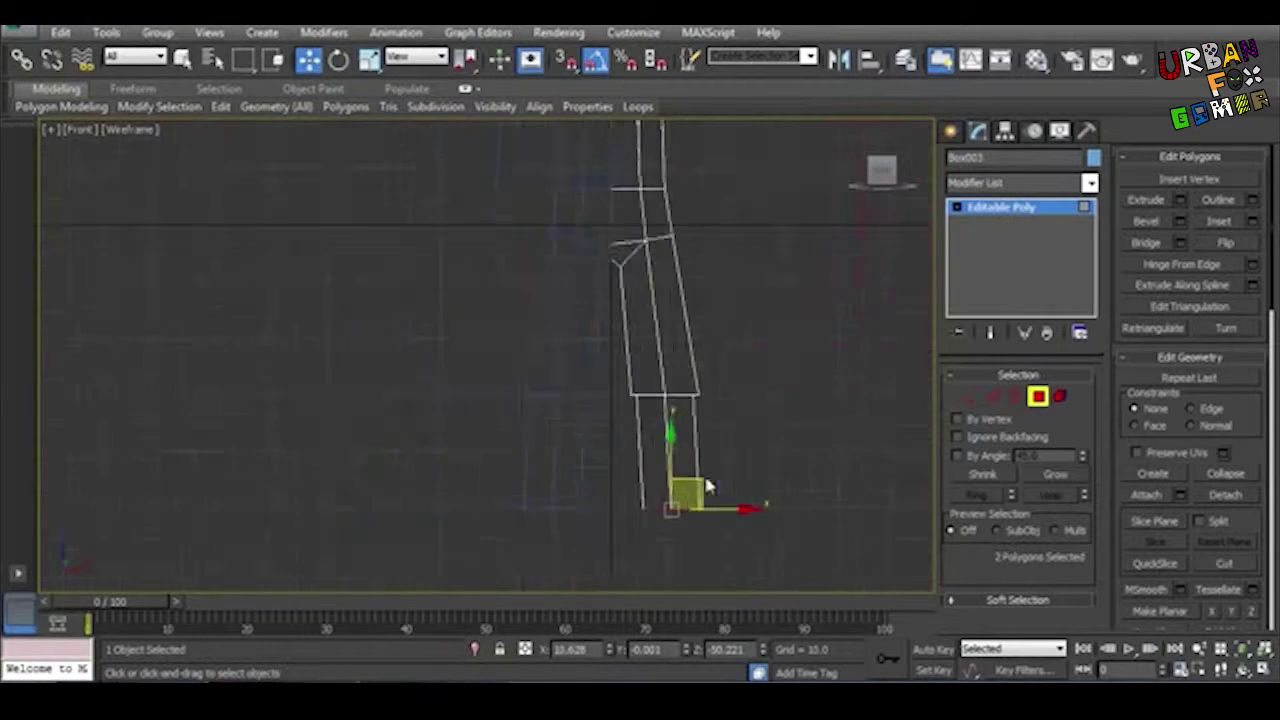
pyautogui.hotkey('alt', 'w')
pyautogui.hotkey('alt', 'w')
pyautogui.scroll(5, 551, 409)
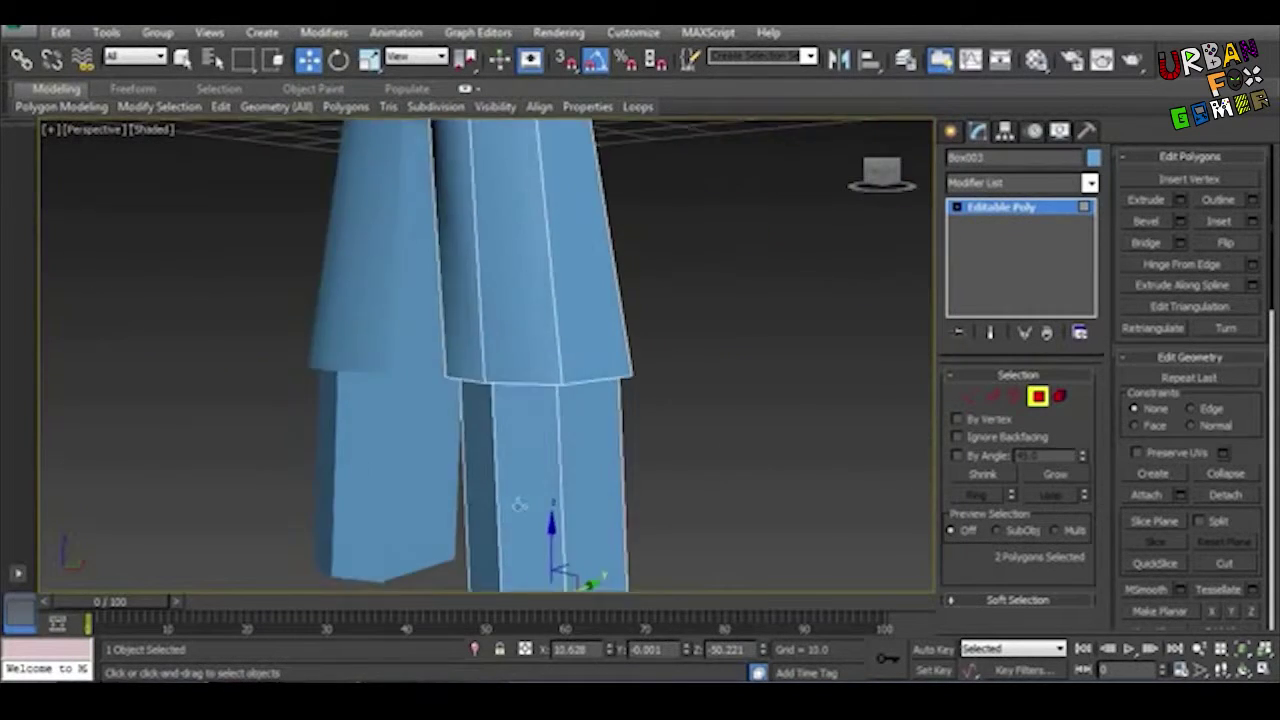
# Step: Add edges around the trouser leg just above its hem and connect the vertices on the outer side
pyautogui.press('2')
pyautogui.keyDown('alt'); pyautogui.moveTo(560, 450); pyautogui.dragTo(636, 408, button='middle'); pyautogui.keyUp('alt')
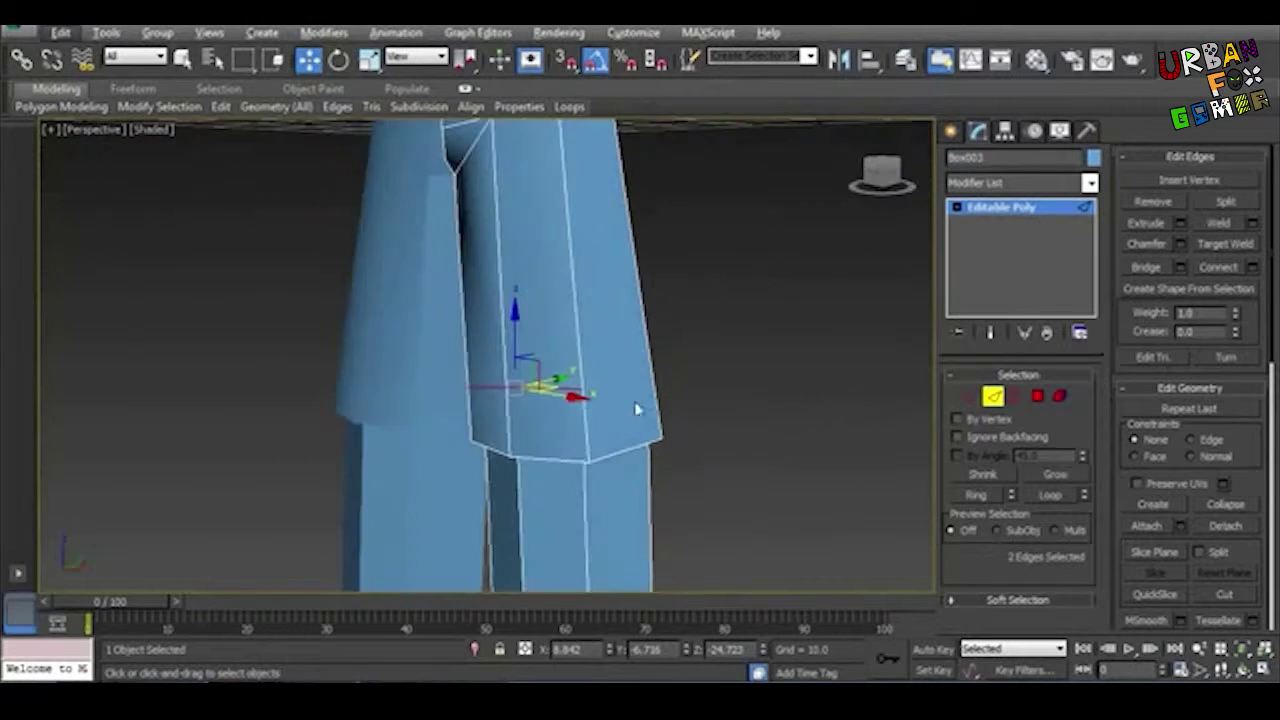
pyautogui.hotkey('alt', 'w')
pyautogui.hotkey('alt', 'w')
pyautogui.press('p')
pyautogui.keyDown('alt'); pyautogui.moveTo(700, 529); pyautogui.dragTo(640, 480, button='middle'); pyautogui.keyUp('alt')
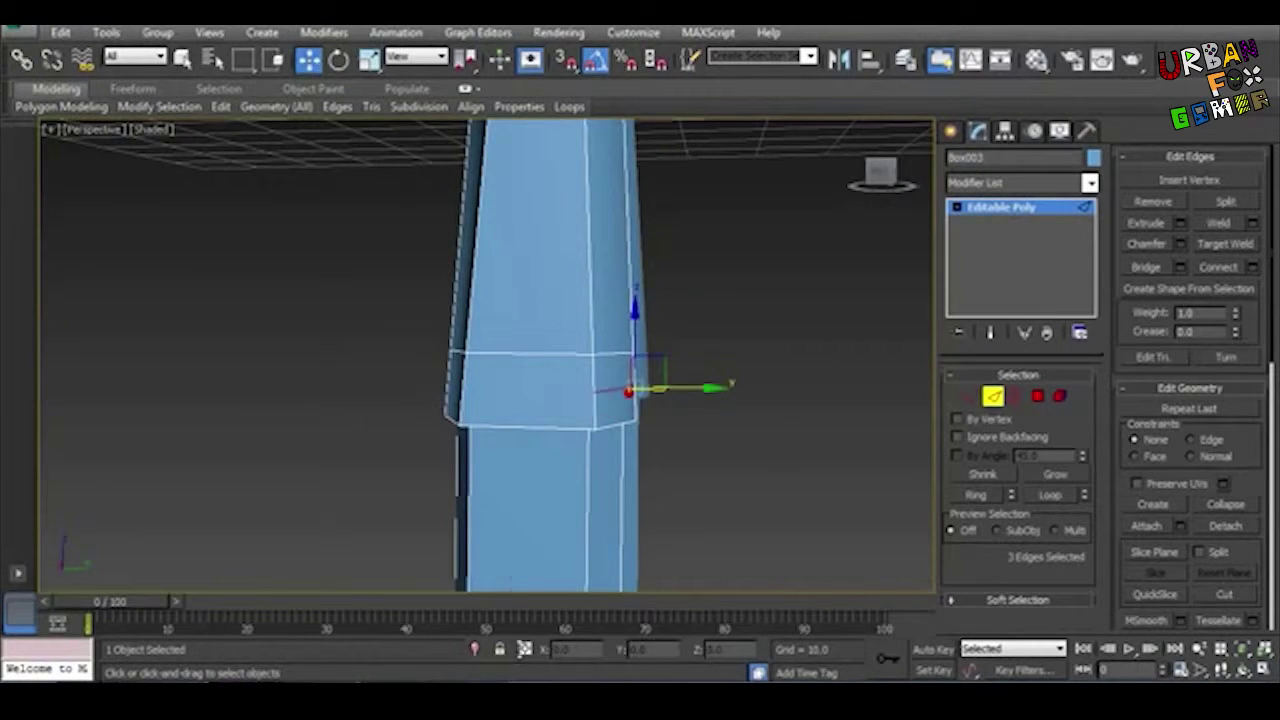
pyautogui.hotkey('alt', 'w')
pyautogui.press('1')
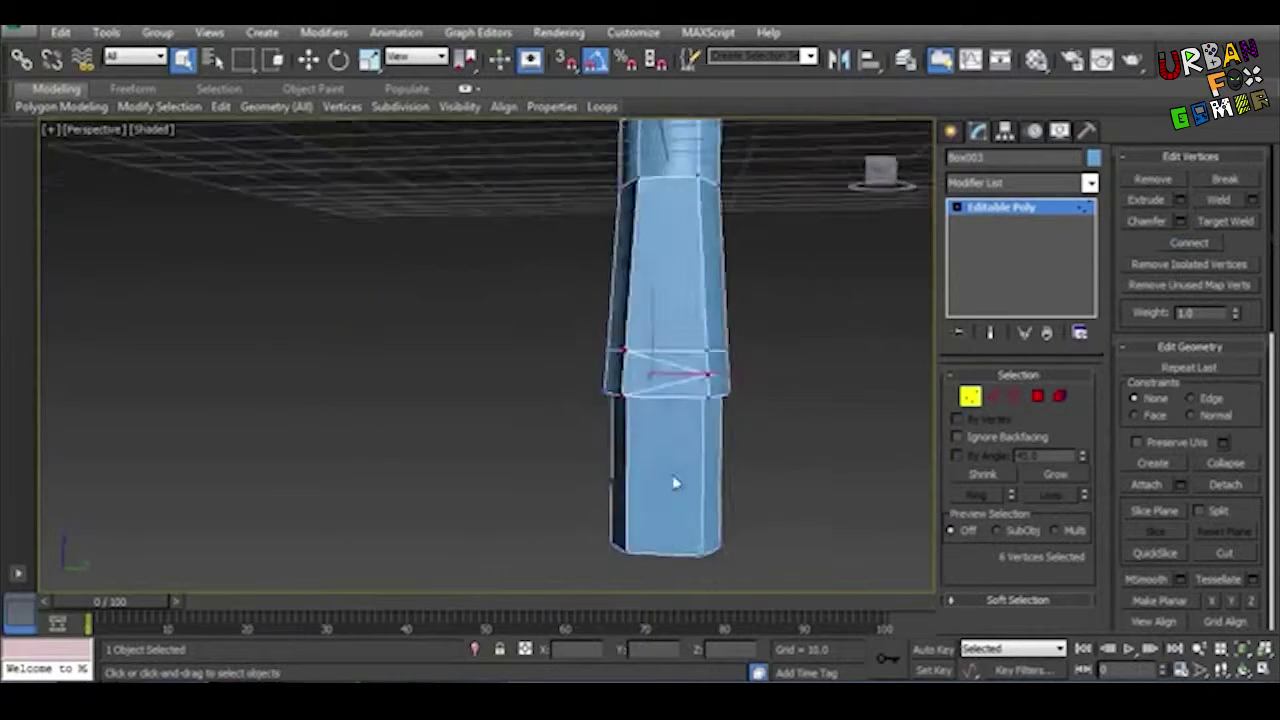
# Step: Add a row of edges across the upper thigh and move its vertices level with the crotch
pyautogui.scroll(-3, 723, 457)
pyautogui.scroll(4, 723, 457)
pyautogui.press('2')
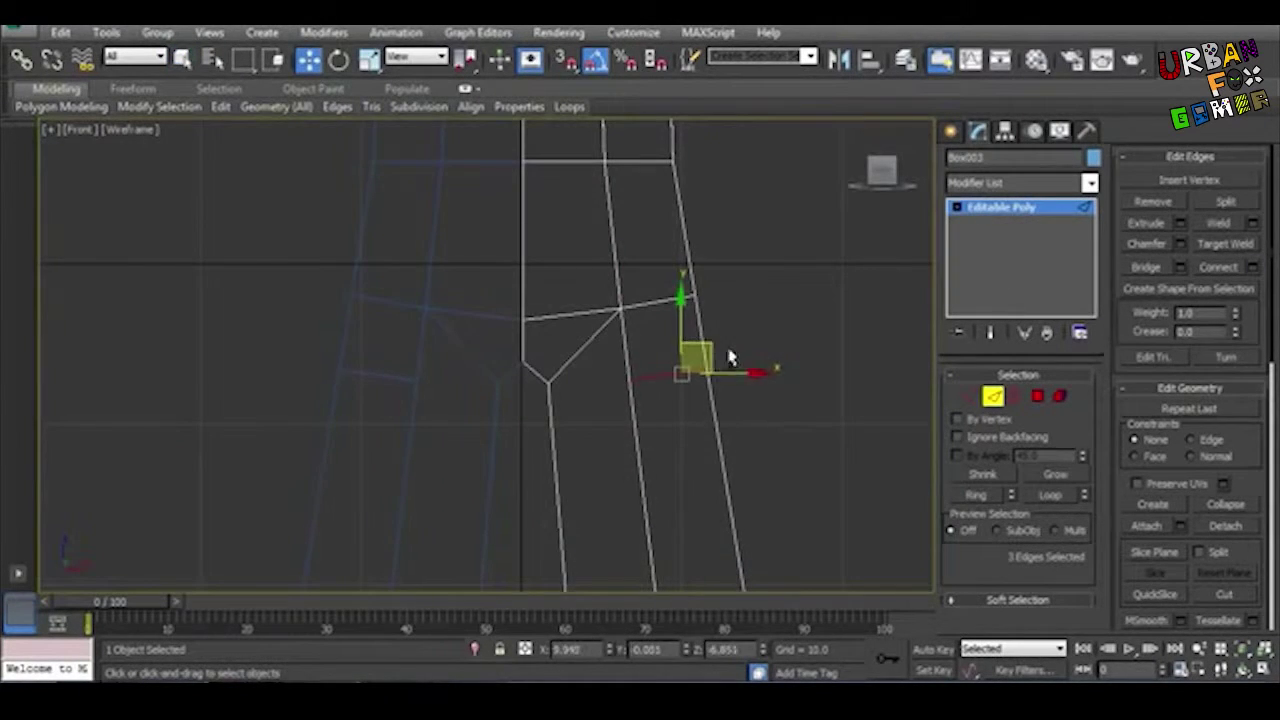
pyautogui.press('1')
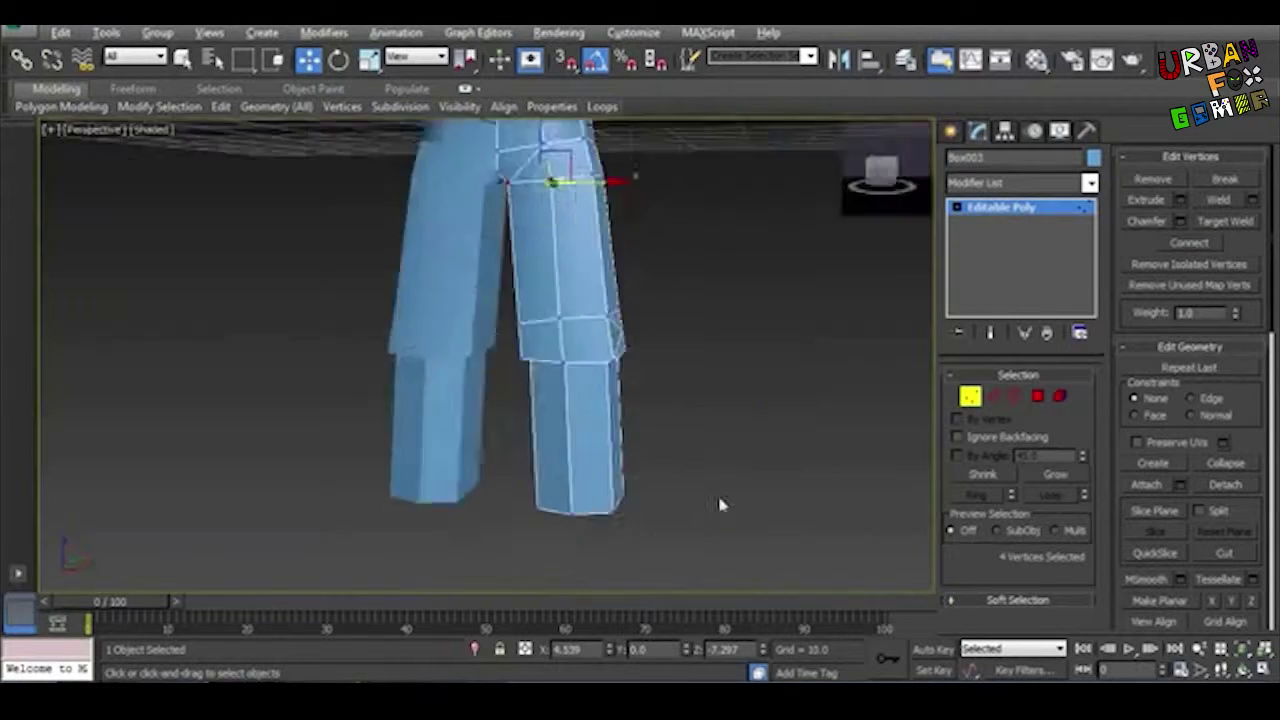
# Step: Add edges around the ankle and extrude the two front polygons forward to form the foot
pyautogui.scroll(3, 723, 506)
pyautogui.press('2')
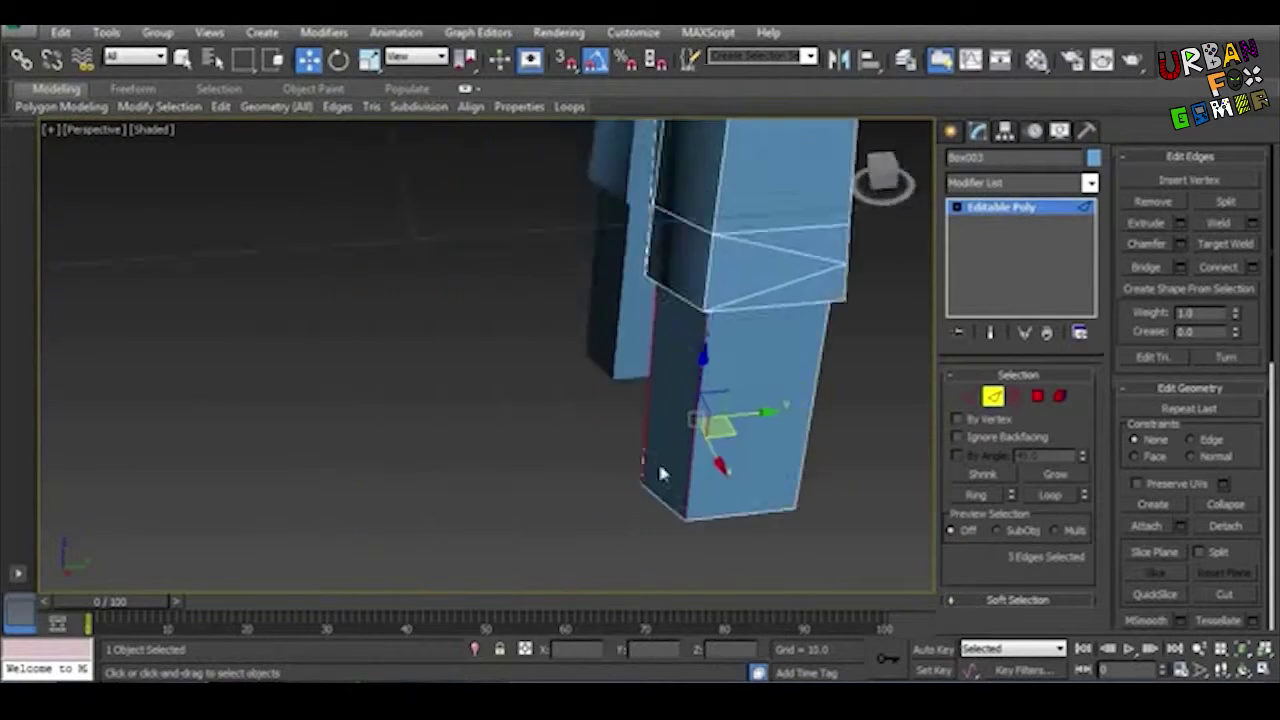
pyautogui.scroll(2, 551, 475)
pyautogui.scroll(-2, 551, 475)
pyautogui.hotkey('alt', 'w')
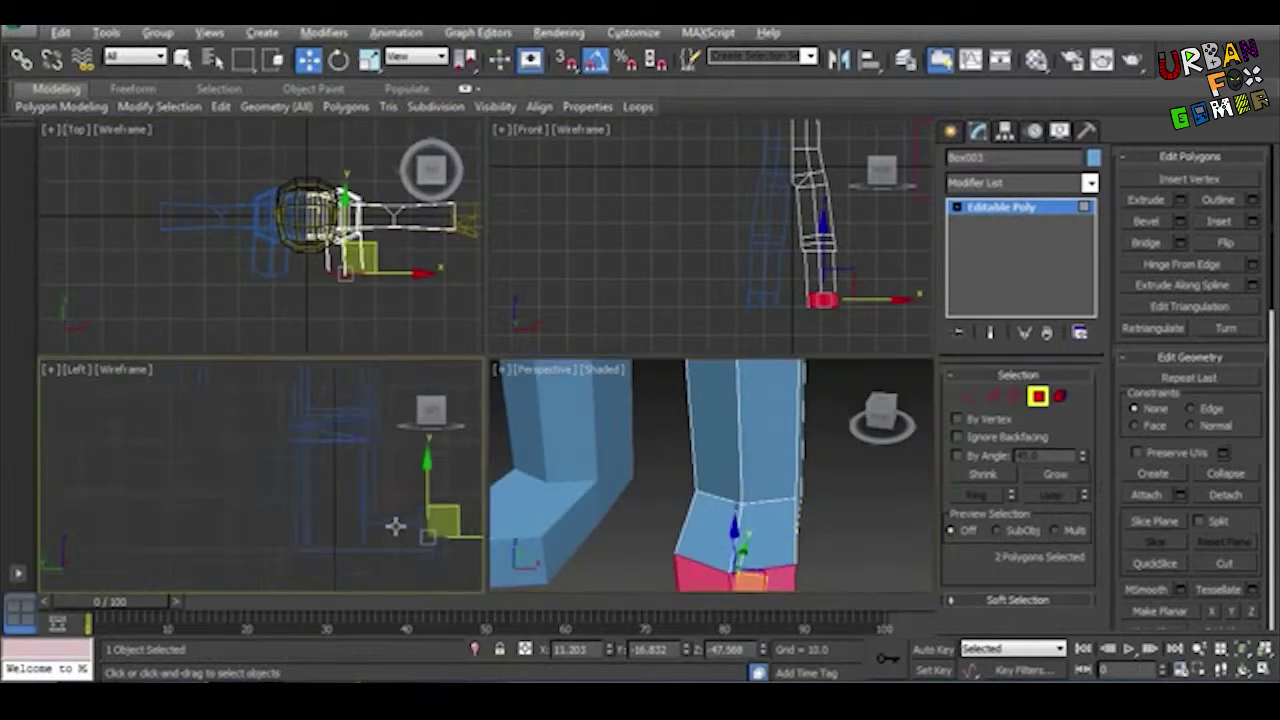
pyautogui.hotkey('alt', 'w')
# Step: Adjust the edges at the back of the ankle in the side view
pyautogui.press('1')
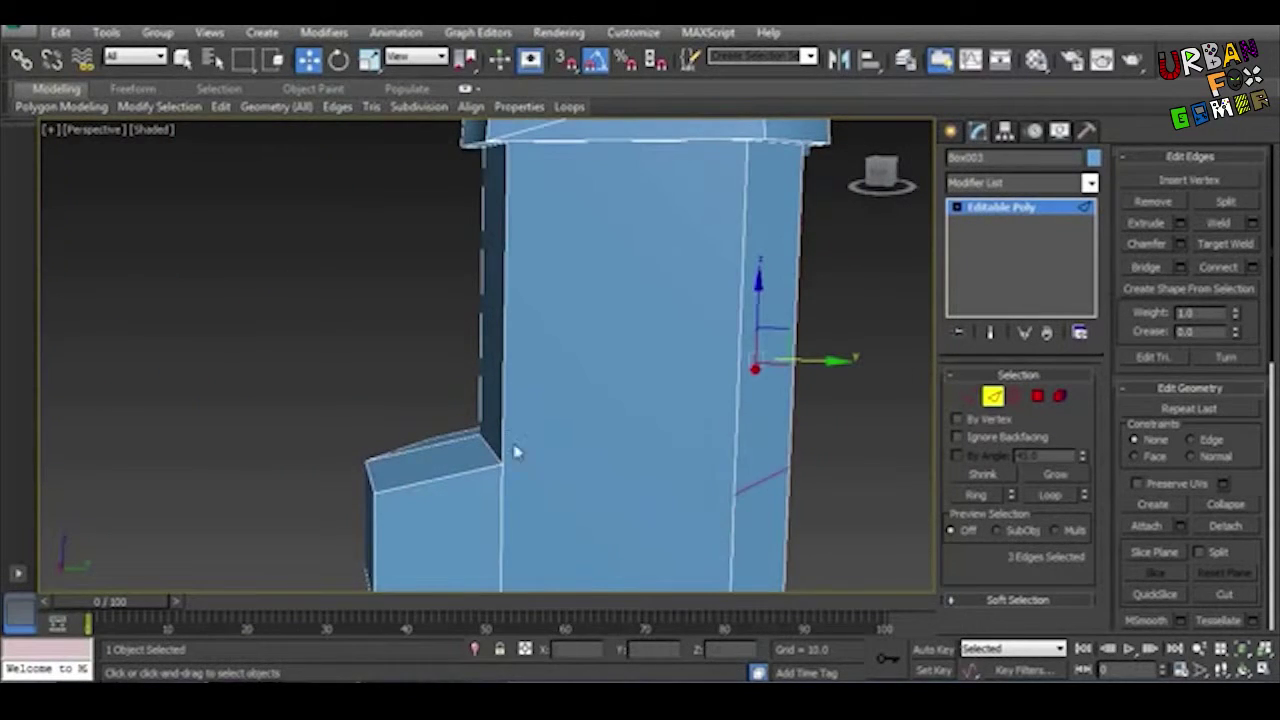
pyautogui.press('l')
pyautogui.press('F3')
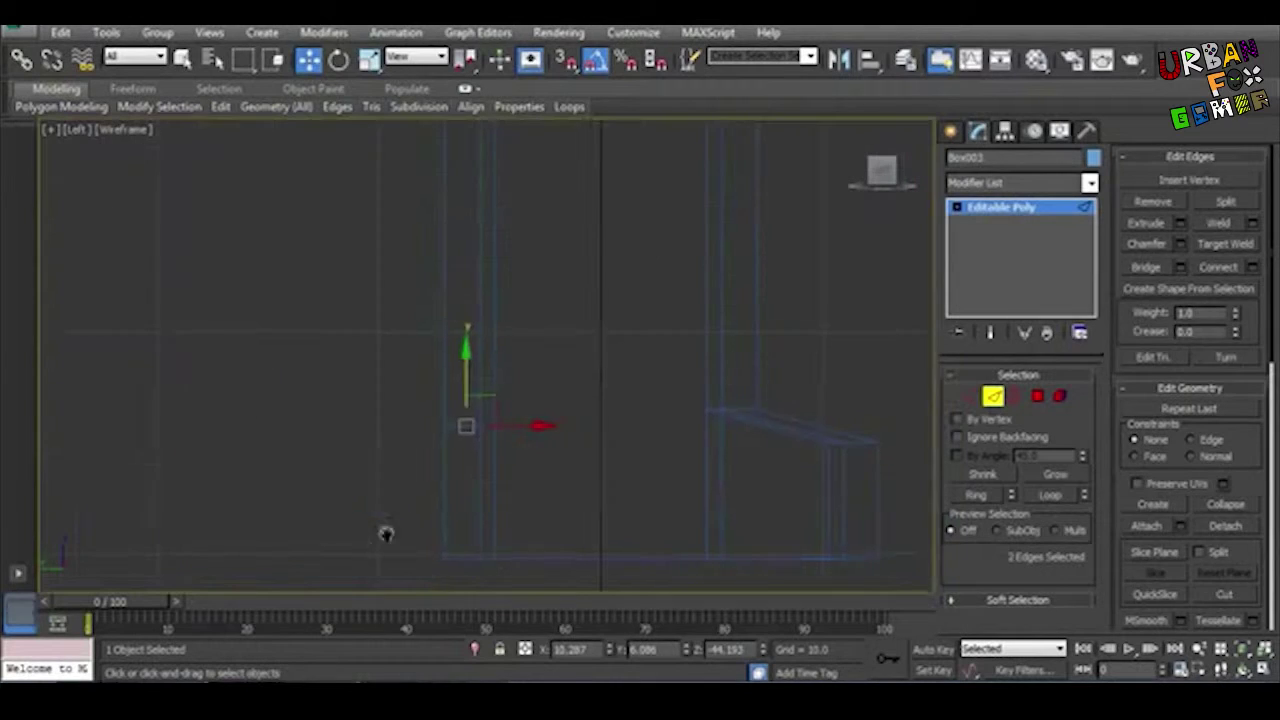
# Step: Move the lower-torso and leg vertices in the side view to line up the body's profile
pyautogui.press('1')
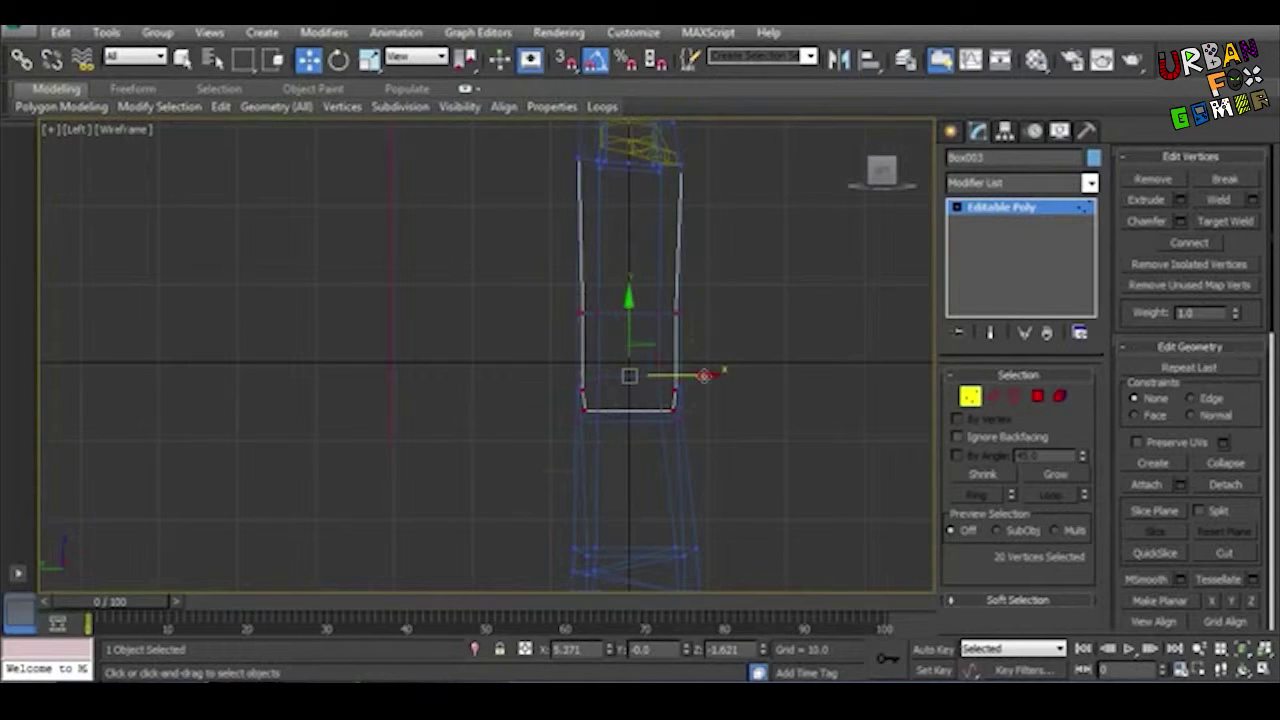
pyautogui.press('F3')
pyautogui.moveTo(616, 398); pyautogui.dragTo(622, 380)
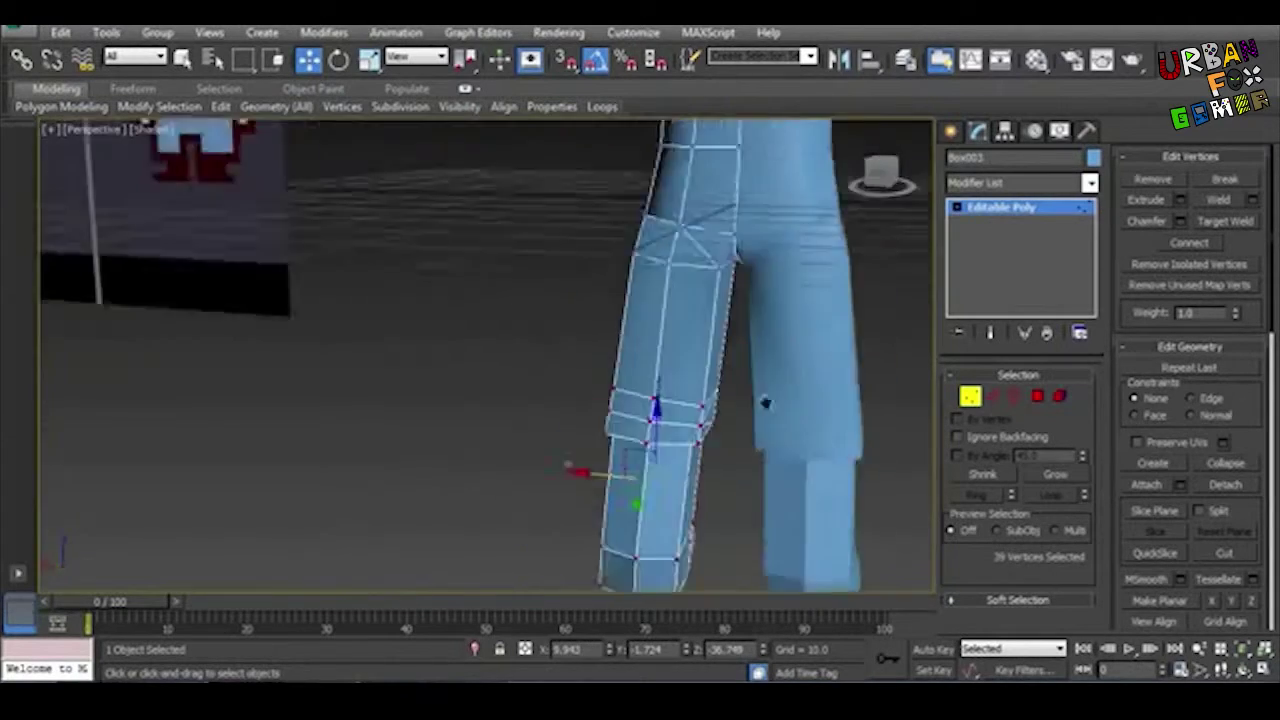
pyautogui.scroll(5, 749, 391)
# Step: Reshape the hips and trouser leg by adjusting individual vertices from several sides
pyautogui.moveTo(786, 320); pyautogui.dragTo(651, 457)
pyautogui.keyDown('alt'); pyautogui.moveTo(560, 400); pyautogui.dragTo(611, 440, button='middle'); pyautogui.keyUp('alt')
pyautogui.click(588, 452)
pyautogui.scroll(-8, 588, 452)
pyautogui.click(714, 449)
pyautogui.scroll(5, 740, 390)
pyautogui.keyDown('alt'); pyautogui.moveTo(738, 386); pyautogui.dragTo(603, 520, button='middle'); pyautogui.keyUp('alt')
pyautogui.click(735, 352)
pyautogui.click(550, 420)
pyautogui.moveTo(550, 420)
pyautogui.keyDown('alt'); pyautogui.mouseDown(button='middle')
pyautogui.moveTo(686, 406)
pyautogui.moveTo(546, 421)
pyautogui.mouseUp(button='middle'); pyautogui.keyUp('alt')
pyautogui.scroll(-5, 546, 421)
pyautogui.keyDown('alt'); pyautogui.moveTo(792, 523); pyautogui.dragTo(623, 443, button='middle'); pyautogui.keyUp('alt')
pyautogui.scroll(4, 674, 408)
# Step: Connect the ring of six lower-torso edges and move the new row of vertices down close to the hip line
pyautogui.press('2')
pyautogui.doubleClick(654, 417)
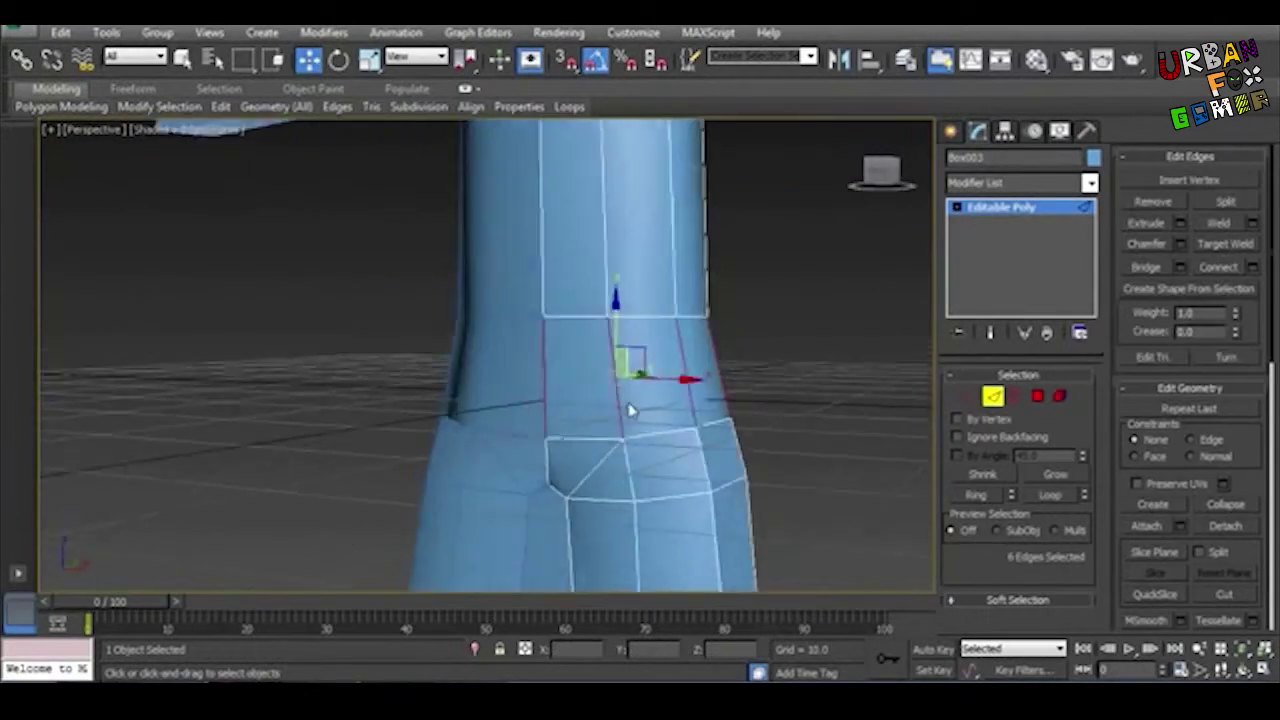
pyautogui.scroll(2, 790, 372)
pyautogui.hotkey('alt', 'w')
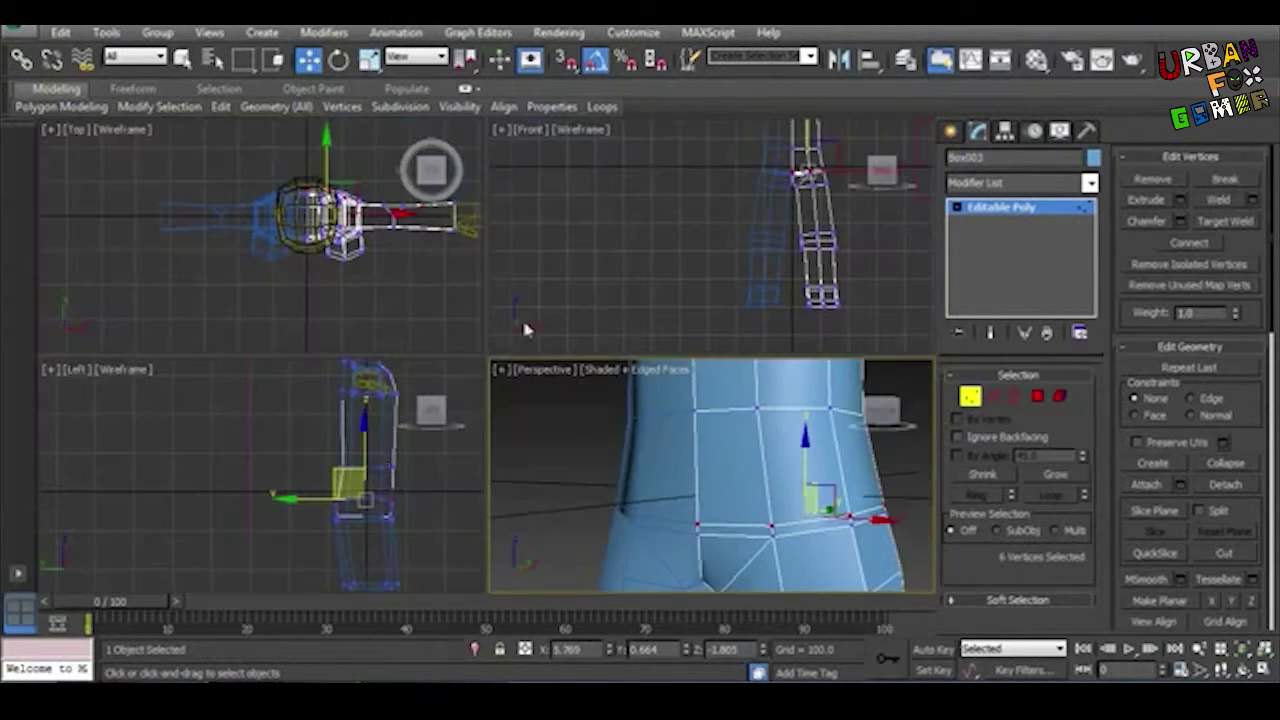
pyautogui.press('f')
pyautogui.hotkey('alt', 'w')
pyautogui.press('1')
# Step: Scale the shirt-hem vertices along Y so the hem flares out over the trousers
pyautogui.hotkey('alt', 'w')
pyautogui.press('p')
pyautogui.press('r')
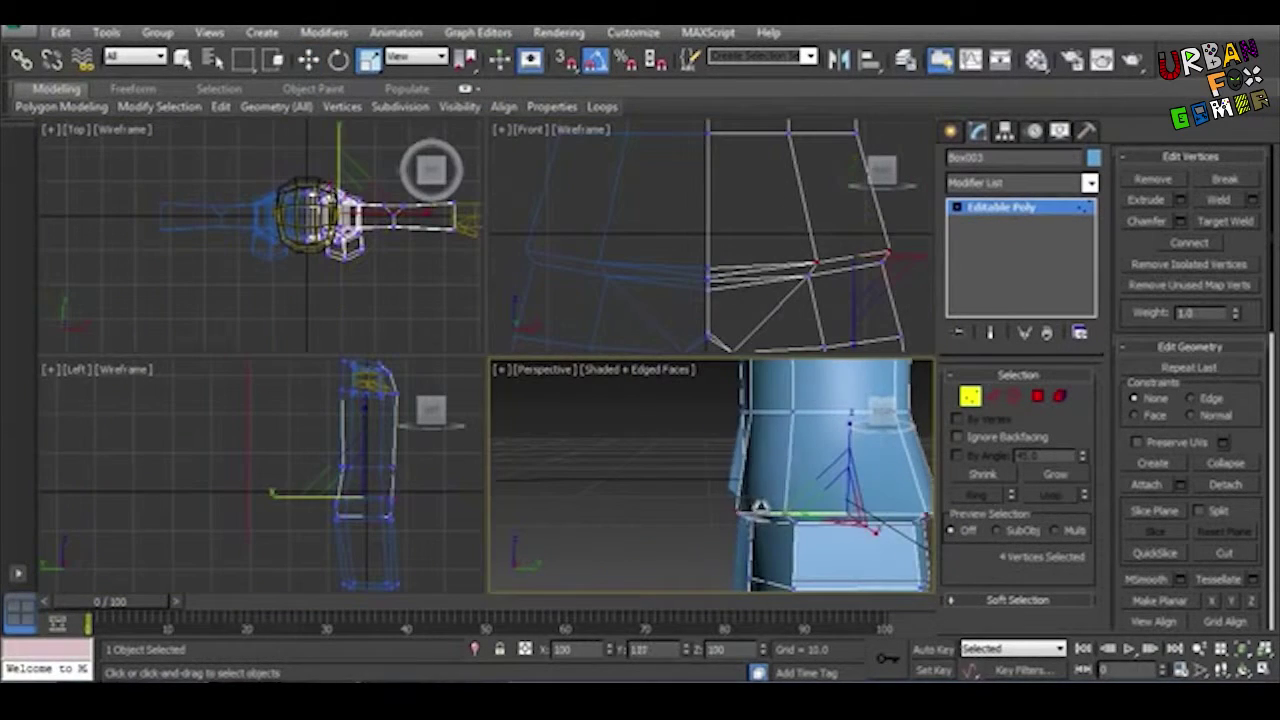
pyautogui.keyDown('ctrl'); pyautogui.moveTo(715, 265); pyautogui.dragTo(660, 310); pyautogui.keyUp('ctrl')
pyautogui.scroll(2, 745, 530)
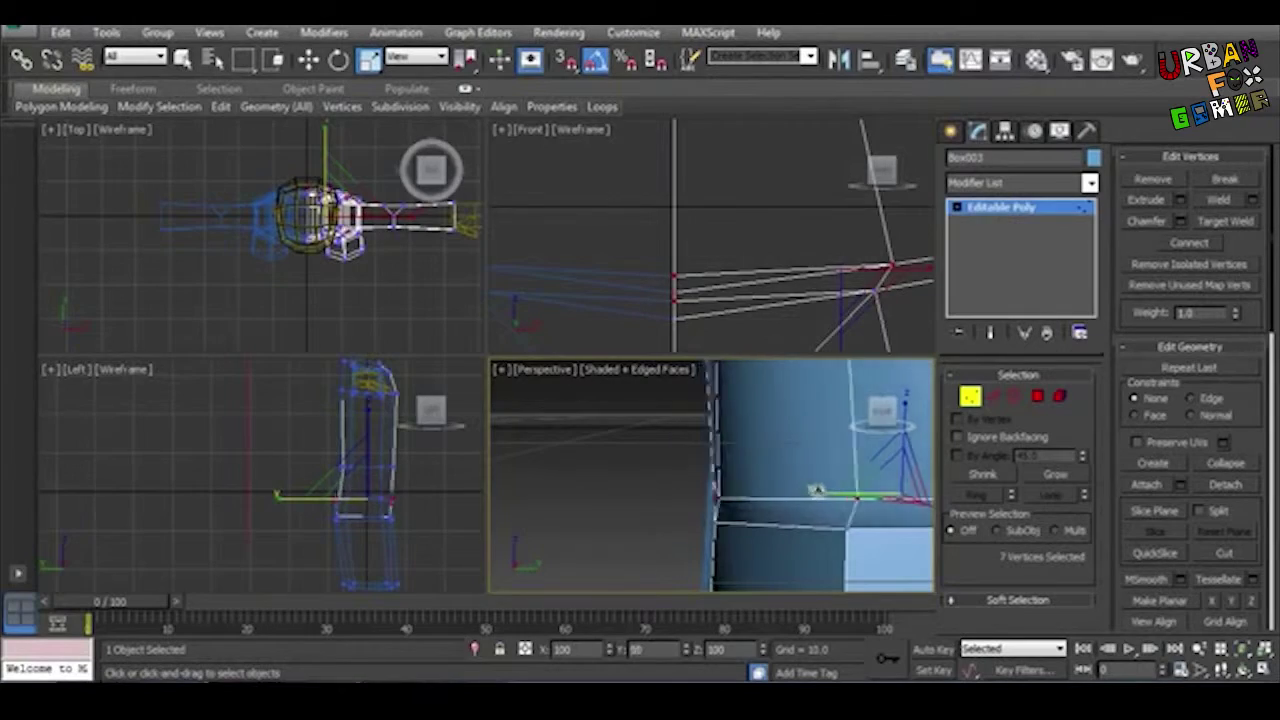
pyautogui.hotkey('alt', 'w')
pyautogui.hotkey('alt', 'w')
pyautogui.hotkey('alt', 'w')
# Step: Move the three front vertices at the trouser hem and the three just above them to shape the knee
pyautogui.moveTo(610, 428); pyautogui.dragTo(766, 409, button='middle')
pyautogui.hotkey('alt', 'w')
pyautogui.moveTo(760, 455); pyautogui.dragTo(850, 505)
pyautogui.hotkey('alt', 'w')
pyautogui.hotkey('alt', 'w')
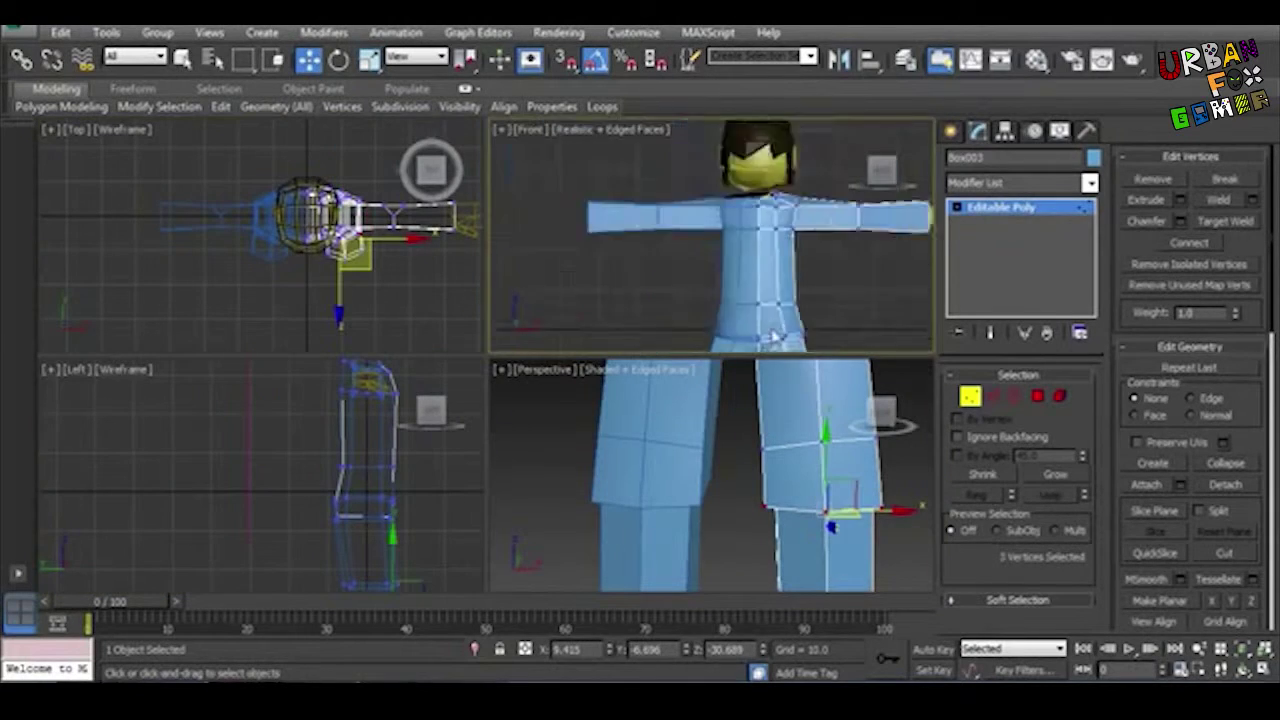
pyautogui.hotkey('alt', 'w')
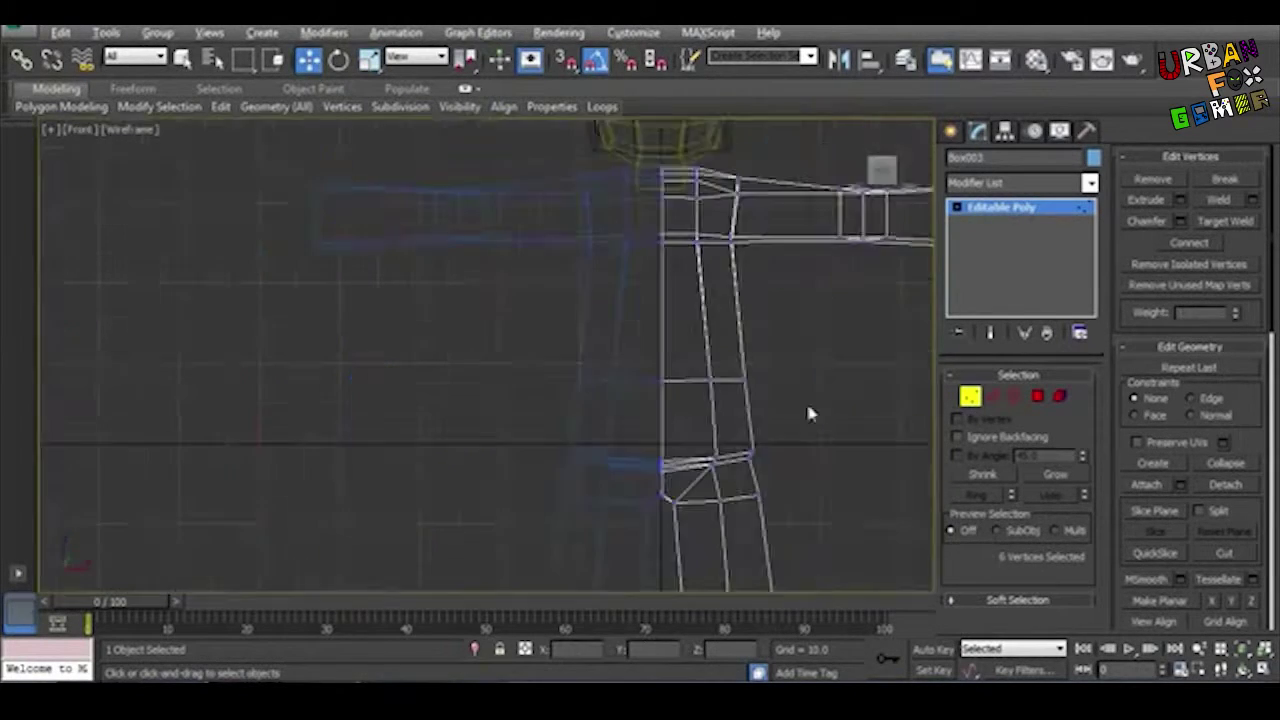
pyautogui.press('p')
pyautogui.scroll(3, 615, 368)
pyautogui.scroll(-5, 705, 383)
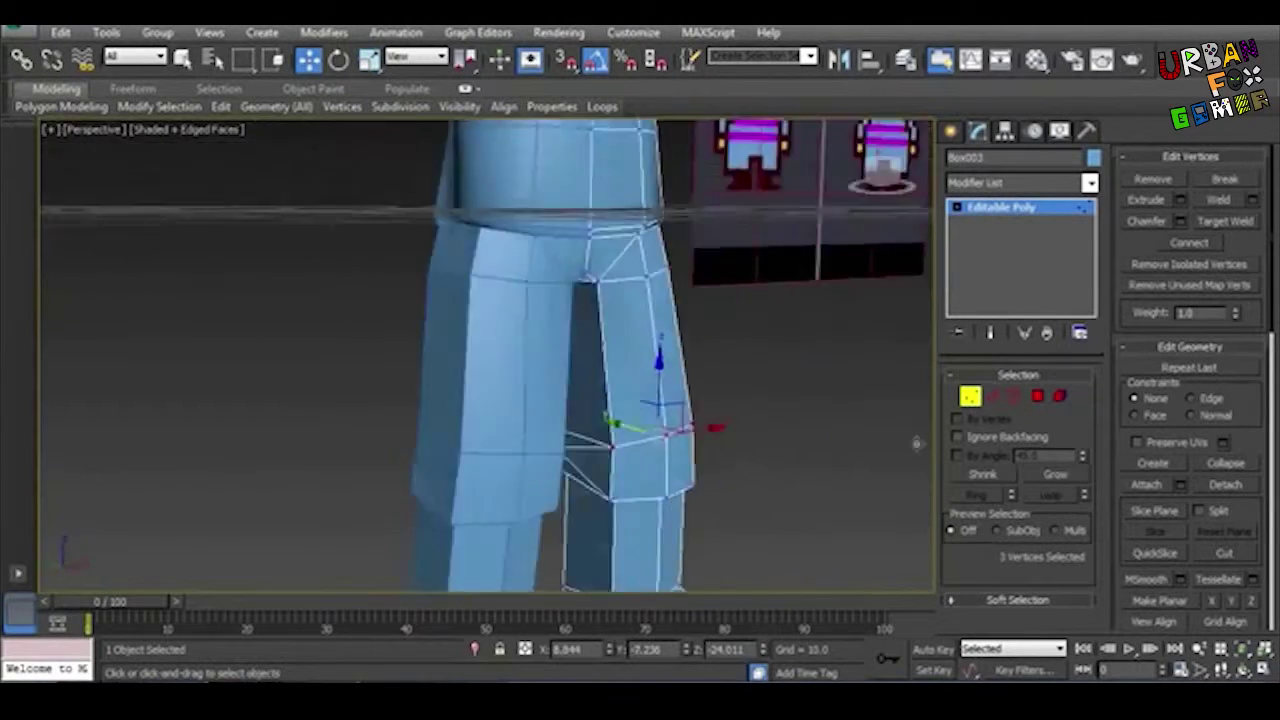
pyautogui.scroll(3, 705, 383)
# Step: Move the centre vertex at the back of the waist in the side view
pyautogui.hotkey('alt', 'w')
pyautogui.rightClick(443, 486)
pyautogui.hotkey('alt', 'w')
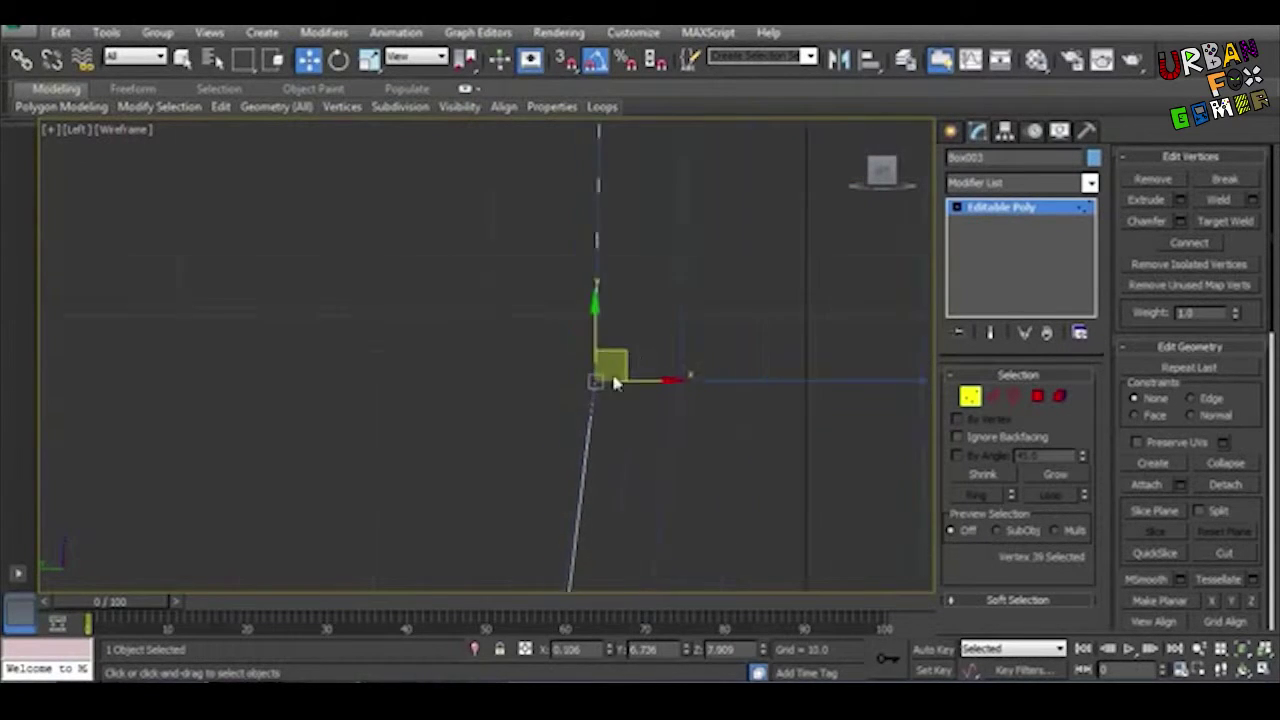
pyautogui.hotkey('alt', 'w')
pyautogui.hotkey('alt', 'w')
# Step: Reposition the two shoulder vertices beside the neck and connect the selected edges
pyautogui.scroll(-4, 811, 434)
pyautogui.scroll(5, 689, 348)
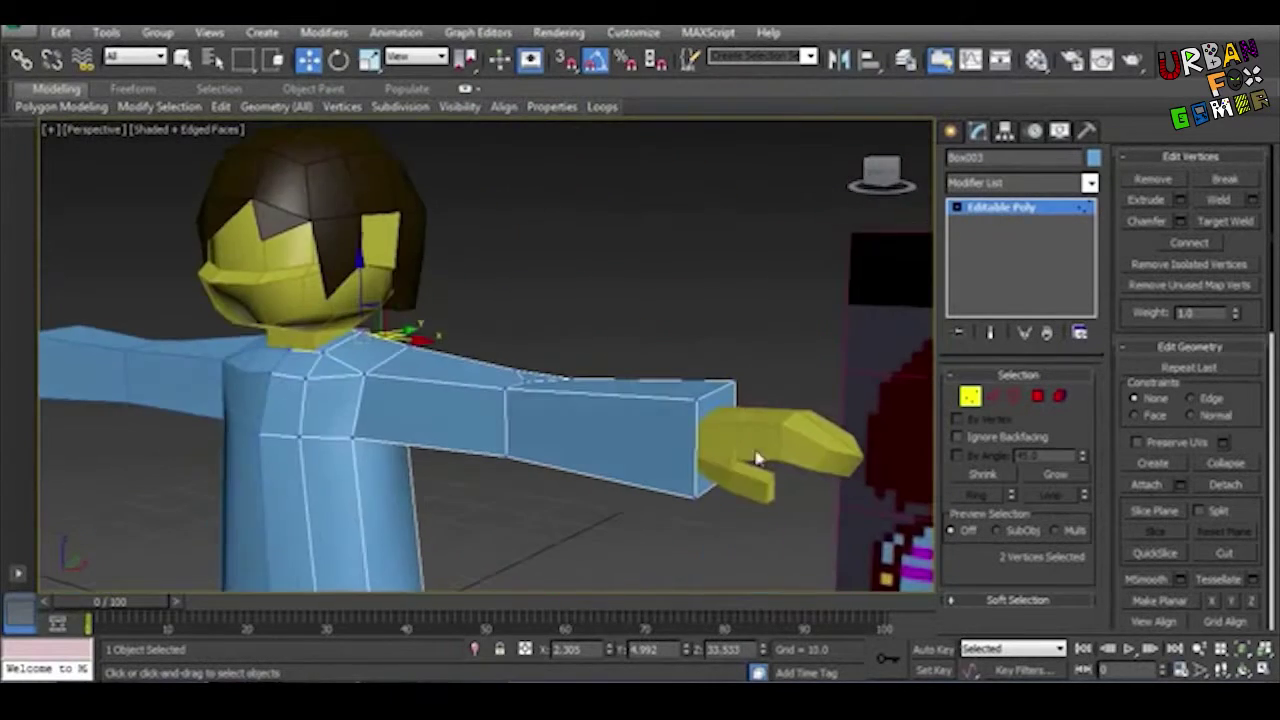
pyautogui.press('2')
pyautogui.keyDown('alt'); pyautogui.moveTo(689, 348); pyautogui.dragTo(850, 400, button='middle'); pyautogui.keyUp('alt')
pyautogui.click(1207, 268)
pyautogui.click(972, 397)
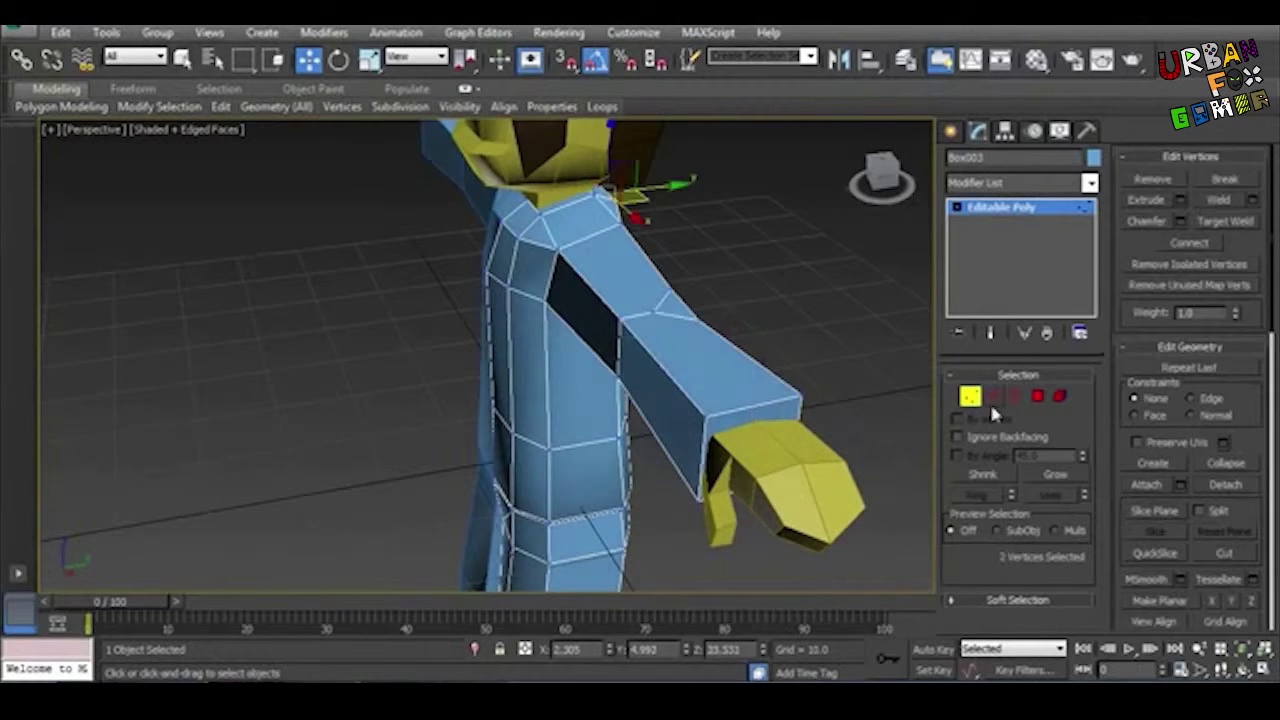
# Step: Select the shoulder and armpit edges where the arm meets the torso and connect them through the torso's side
pyautogui.keyDown('alt'); pyautogui.moveTo(656, 336); pyautogui.dragTo(605, 372, button='middle'); pyautogui.keyUp('alt')
pyautogui.scroll(3, 605, 372)
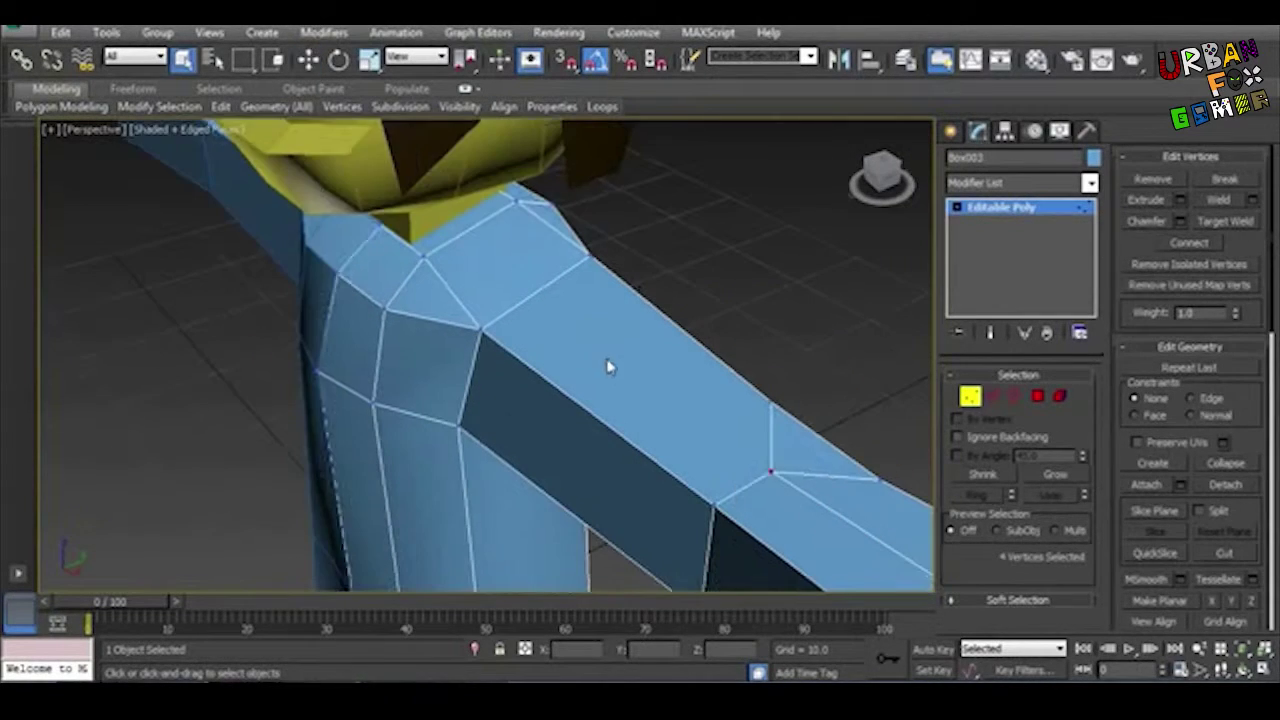
pyautogui.press('2')
pyautogui.keyDown('alt'); pyautogui.moveTo(717, 295); pyautogui.dragTo(640, 280, button='middle'); pyautogui.keyUp('alt')
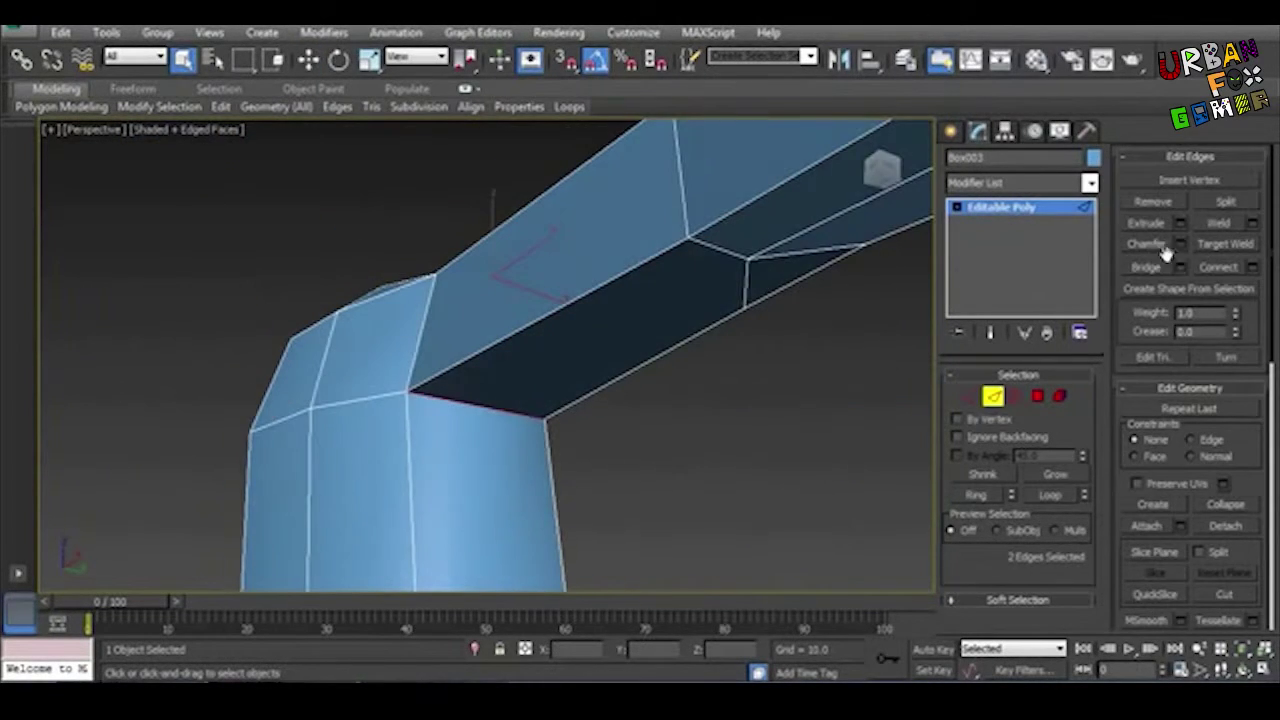
pyautogui.click(668, 340)
pyautogui.keyDown('alt'); pyautogui.moveTo(668, 340); pyautogui.dragTo(585, 446, button='middle'); pyautogui.keyUp('alt')
pyautogui.keyDown('alt'); pyautogui.moveTo(526, 520); pyautogui.dragTo(590, 262, button='middle'); pyautogui.keyUp('alt')
pyautogui.keyDown('ctrl'); pyautogui.click(590, 262); pyautogui.keyUp('ctrl')
# Step: Move the middle vertices on the torso's side, including the one at waist level, to round the body
pyautogui.click(970, 398)
pyautogui.keyDown('alt'); pyautogui.moveTo(625, 350); pyautogui.dragTo(690, 370, button='middle'); pyautogui.keyUp('alt')
pyautogui.keyDown('alt'); pyautogui.moveTo(718, 328); pyautogui.dragTo(560, 250, button='middle'); pyautogui.keyUp('alt')
pyautogui.press('e')
pyautogui.press('r')
pyautogui.press('1')
pyautogui.press('w')
pyautogui.scroll(5, 506, 317)
pyautogui.scroll(-4, 590, 285)
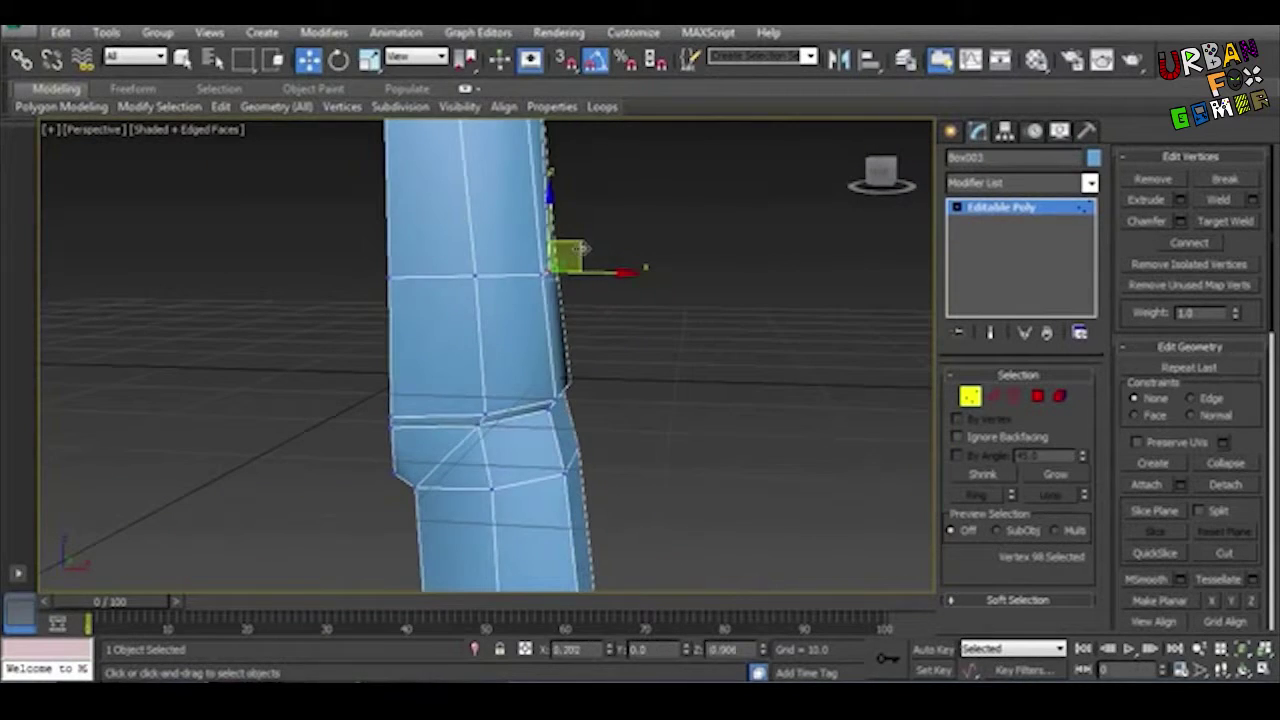
pyautogui.scroll(4, 586, 370)
pyautogui.scroll(-4, 656, 402)
pyautogui.scroll(2, 607, 443)
pyautogui.scroll(-4, 607, 443)
# Step: Select an edge loop on the body, convert it to vertices and scale them to refine the shape
pyautogui.press('2')
pyautogui.doubleClick(594, 443)
pyautogui.hotkey('ctrl', '1')
pyautogui.scroll(2, 620, 563)
pyautogui.keyDown('alt'); pyautogui.moveTo(620, 563); pyautogui.dragTo(545, 474, button='middle'); pyautogui.keyUp('alt')
pyautogui.scroll(5, 677, 386)
pyautogui.scroll(-5, 580, 426)
pyautogui.keyDown('alt'); pyautogui.moveTo(580, 426); pyautogui.dragTo(558, 500, button='middle'); pyautogui.keyUp('alt')
pyautogui.scroll(3, 590, 424)
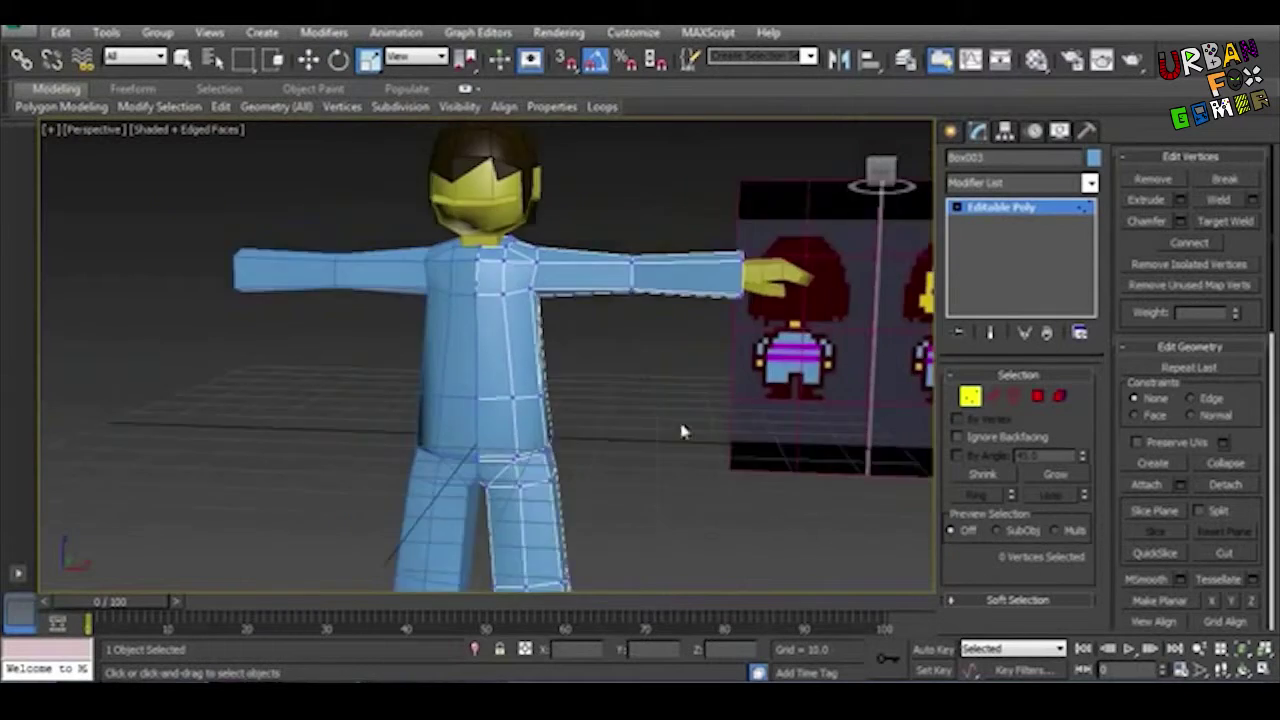
# Step: Move the hand's pivot to the body's centre and mirror a copy of the hand onto the other arm
pyautogui.click(669, 491)
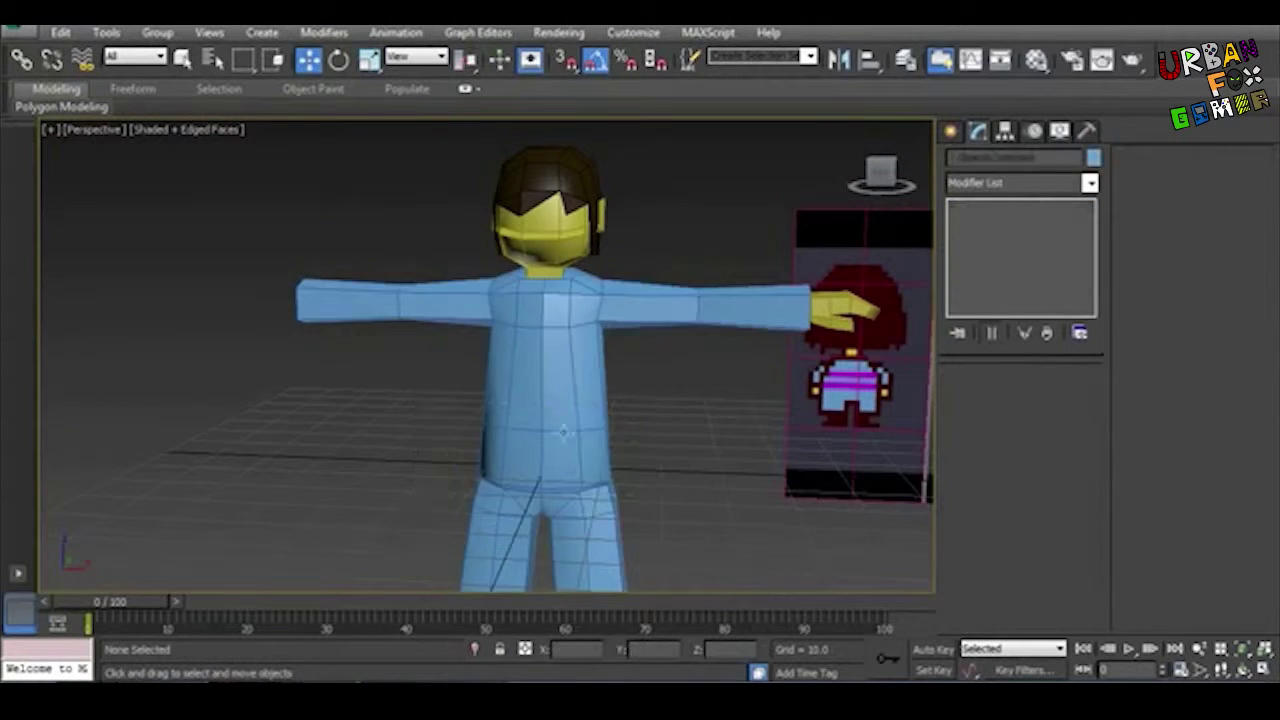
pyautogui.click(1005, 131)
pyautogui.click(1021, 249)
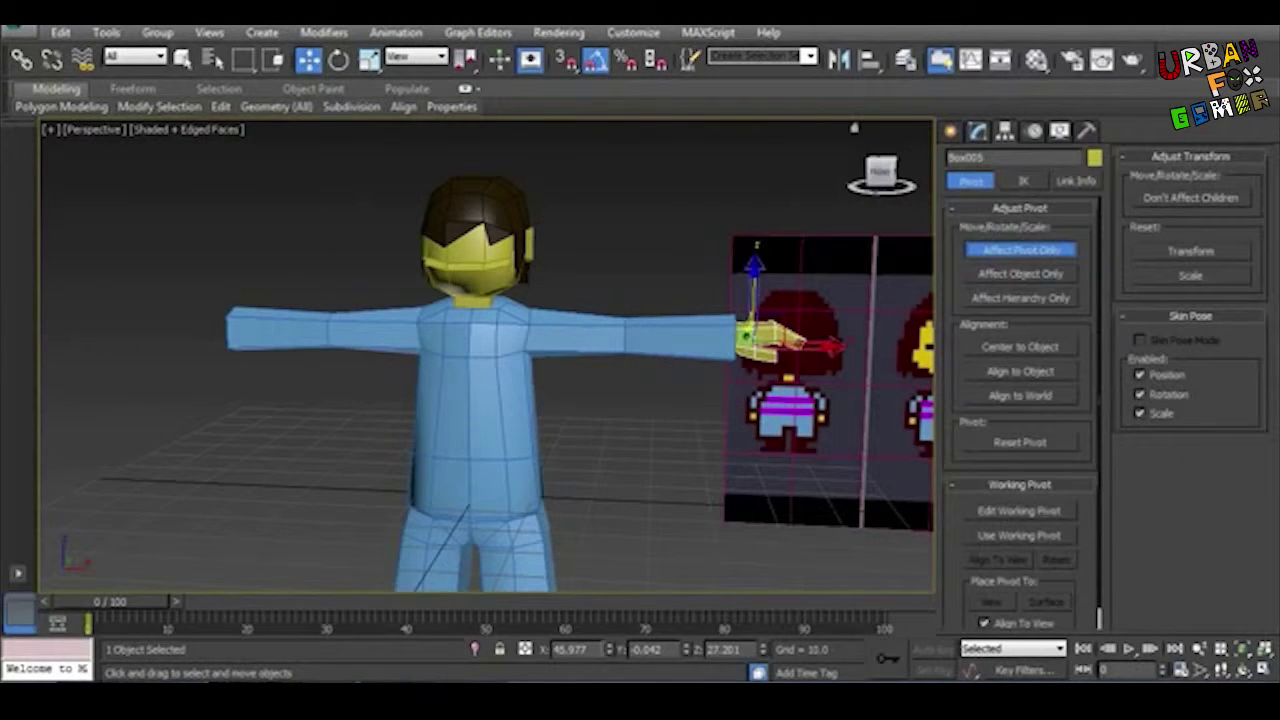
pyautogui.click(838, 60)
# Step: Detach the lower-leg and foot polygons of both legs as a separate object and colour it dark brown
pyautogui.click(586, 483)
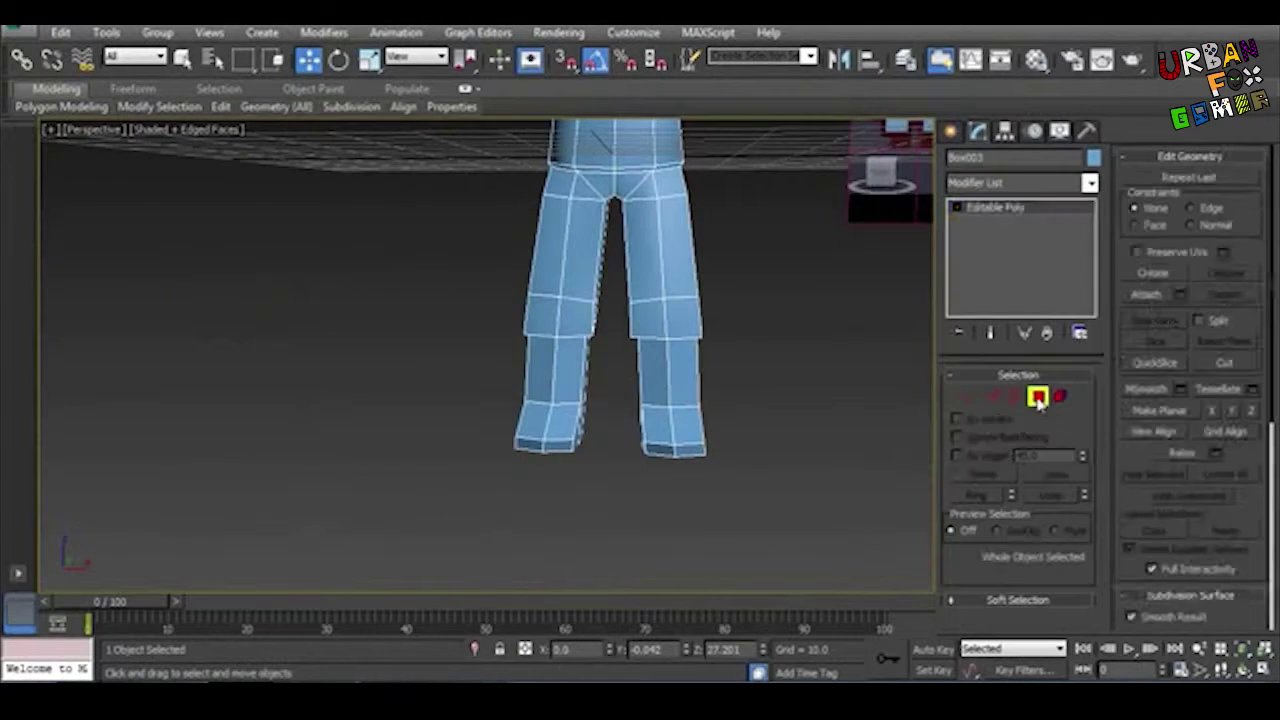
pyautogui.click(1038, 396)
pyautogui.click(716, 360)
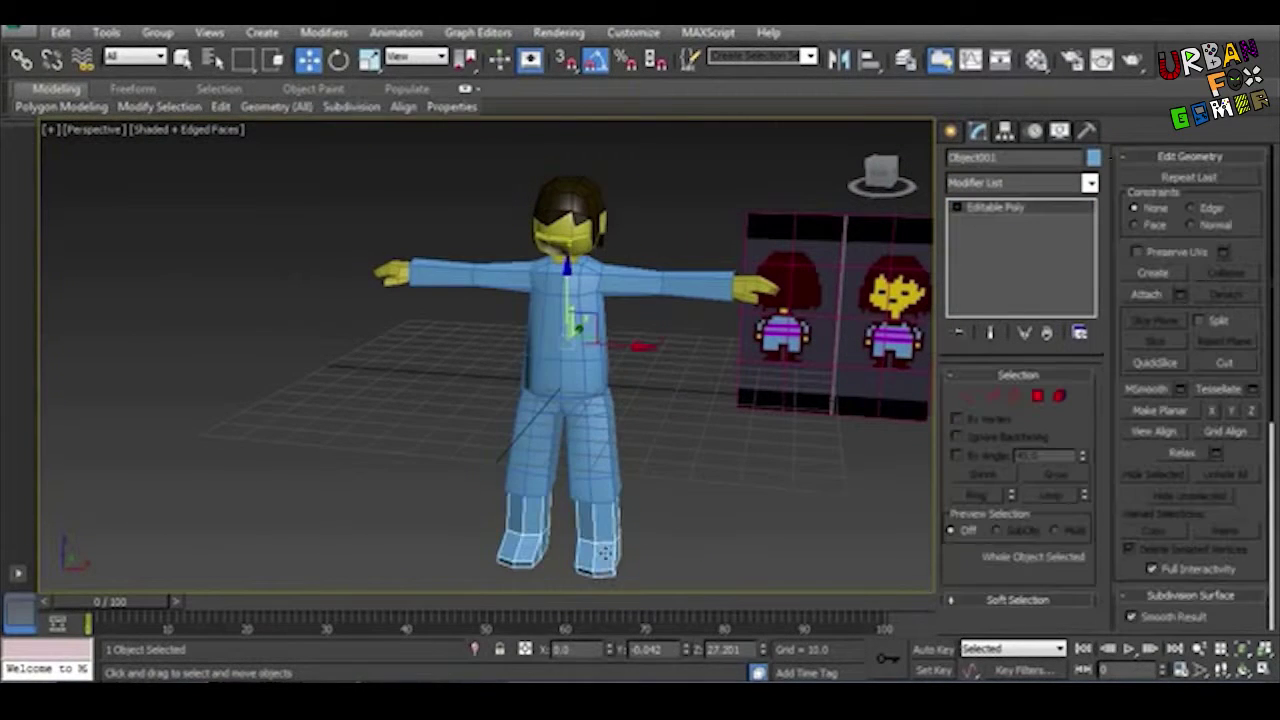
pyautogui.click(1093, 157)
# Step: Select all polygons of the hair and of the body and assign them smoothing groups
pyautogui.keyDown('alt'); pyautogui.moveTo(729, 500); pyautogui.dragTo(686, 371, button='middle'); pyautogui.keyUp('alt')
pyautogui.scroll(5, 686, 371)
pyautogui.click(580, 286)
pyautogui.scroll(-5, 1212, 540)
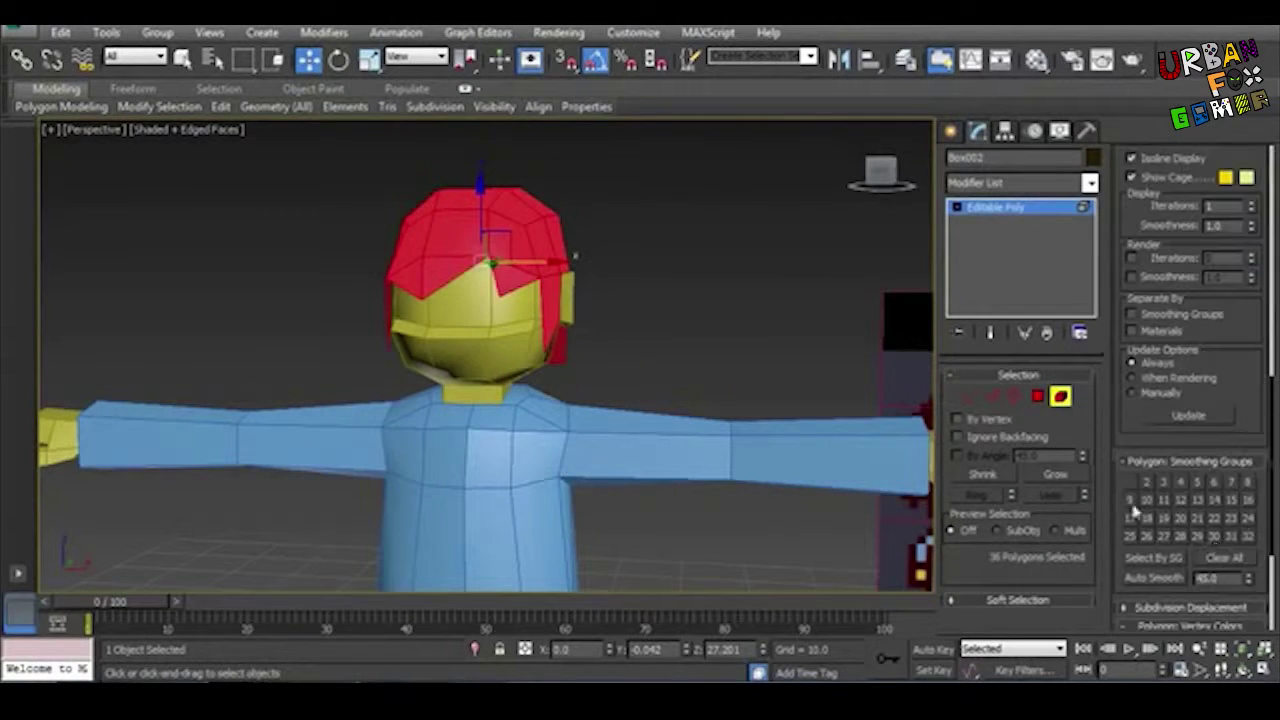
pyautogui.click(480, 450)
pyautogui.hotkey('ctrl', 'a')
pyautogui.keyDown('alt'); pyautogui.moveTo(728, 337); pyautogui.dragTo(560, 300, button='middle'); pyautogui.keyUp('alt')
# Step: Select the body's polygons at the sleeve ends, along the underside of the shirt hem and at the trouser ends
pyautogui.press('4')
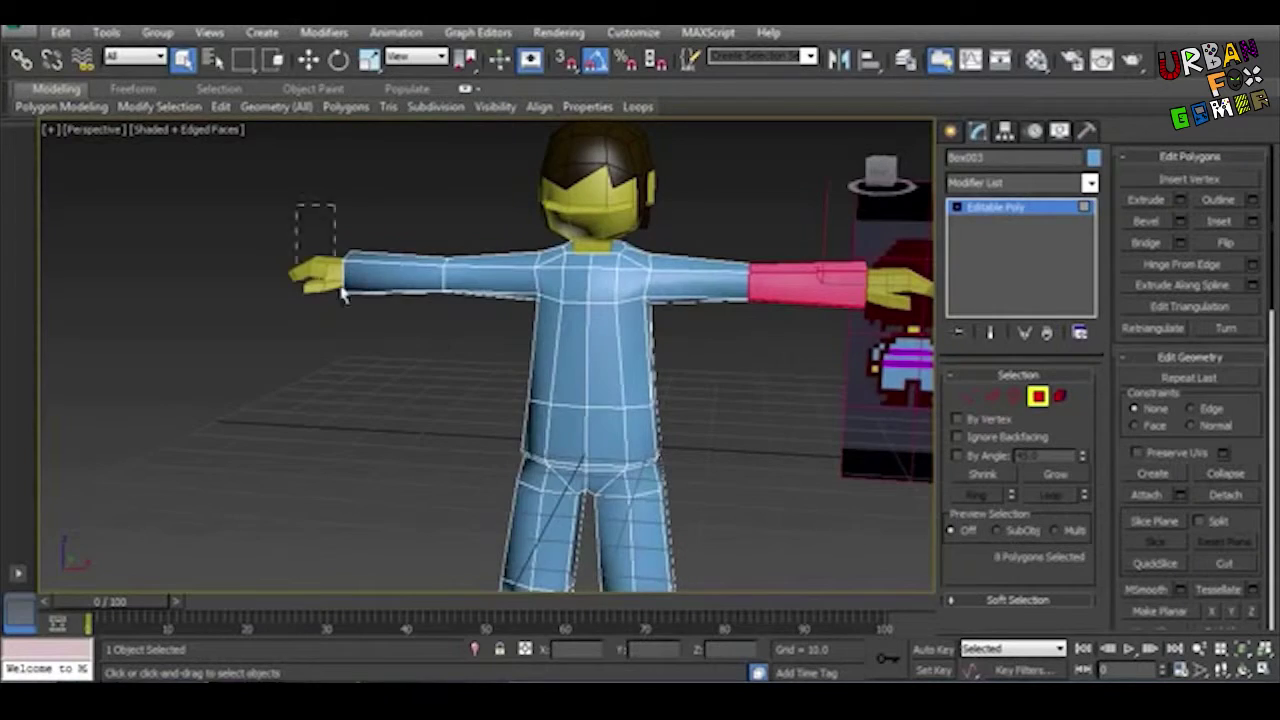
pyautogui.scroll(5, 578, 537)
pyautogui.keyDown('alt'); pyautogui.moveTo(600, 420); pyautogui.dragTo(650, 430, button='middle'); pyautogui.keyUp('alt')
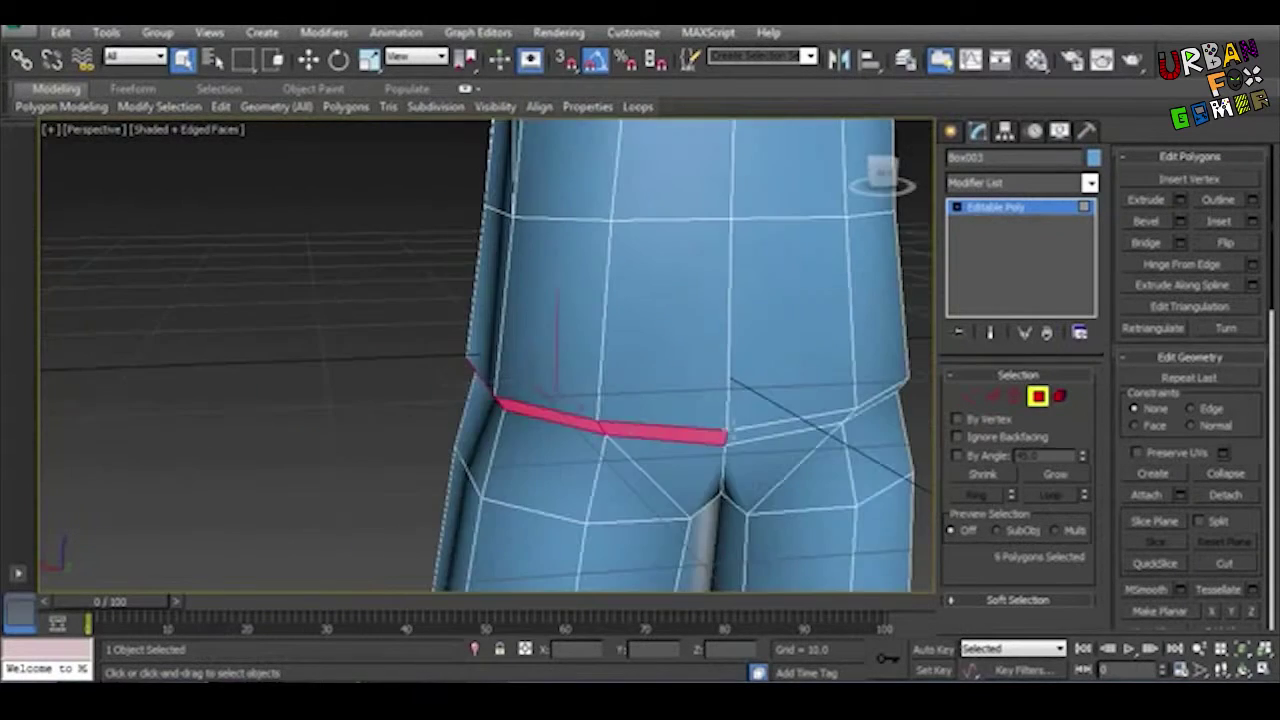
pyautogui.scroll(3, 758, 445)
pyautogui.keyDown('alt'); pyautogui.moveTo(758, 445); pyautogui.dragTo(563, 351, button='middle'); pyautogui.keyUp('alt')
pyautogui.scroll(-5, 563, 351)
pyautogui.keyDown('ctrl'); pyautogui.click(571, 360); pyautogui.keyUp('ctrl')
pyautogui.keyDown('alt'); pyautogui.moveTo(820, 391); pyautogui.dragTo(851, 489, button='middle'); pyautogui.keyUp('alt')
pyautogui.scroll(3, 745, 415)
pyautogui.keyDown('alt'); pyautogui.click(560, 398); pyautogui.keyUp('alt')
pyautogui.scroll(-5, 851, 489)
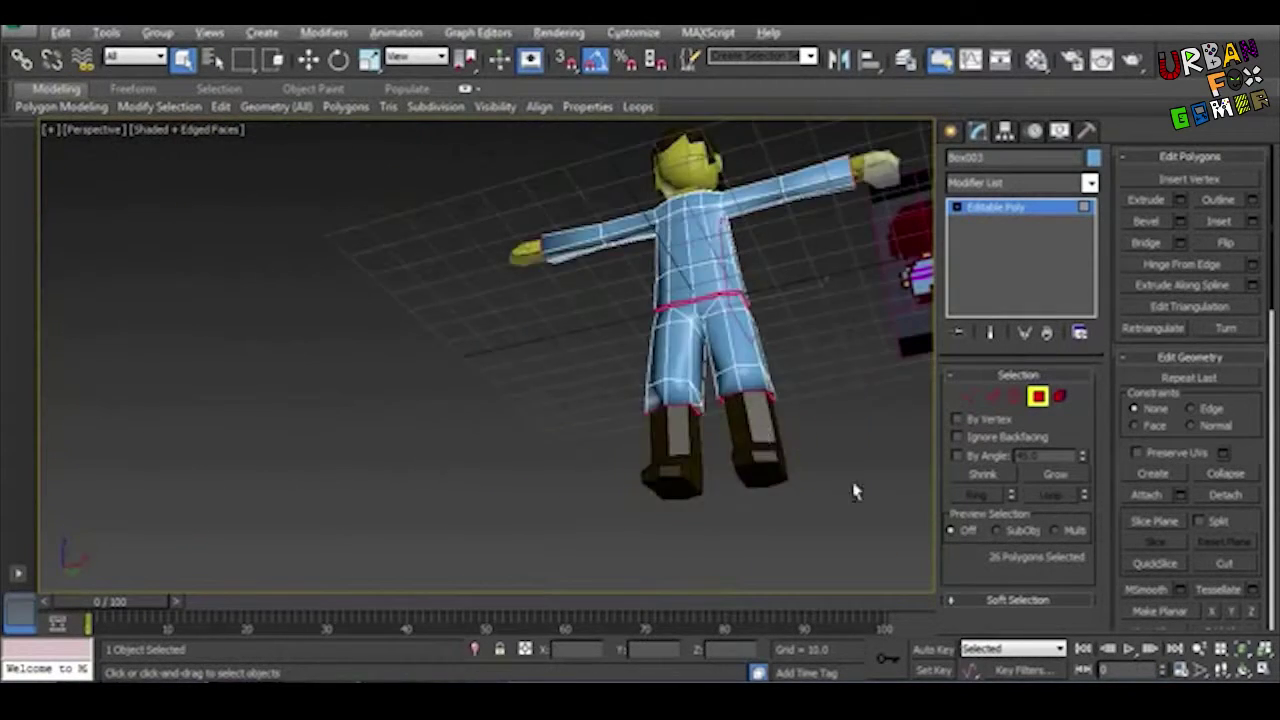
# Step: Give the selected sleeve-end, hem and trouser-end polygons their own smoothing group
pyautogui.scroll(-10, 1188, 502)
pyautogui.press('4')
pyautogui.keyDown('alt'); pyautogui.moveTo(1148, 513); pyautogui.dragTo(791, 420, button='middle'); pyautogui.keyUp('alt')
# Step: Attach both hands to the head object and assign the two hand elements to smoothing group 1
pyautogui.scroll(3, 228, 372)
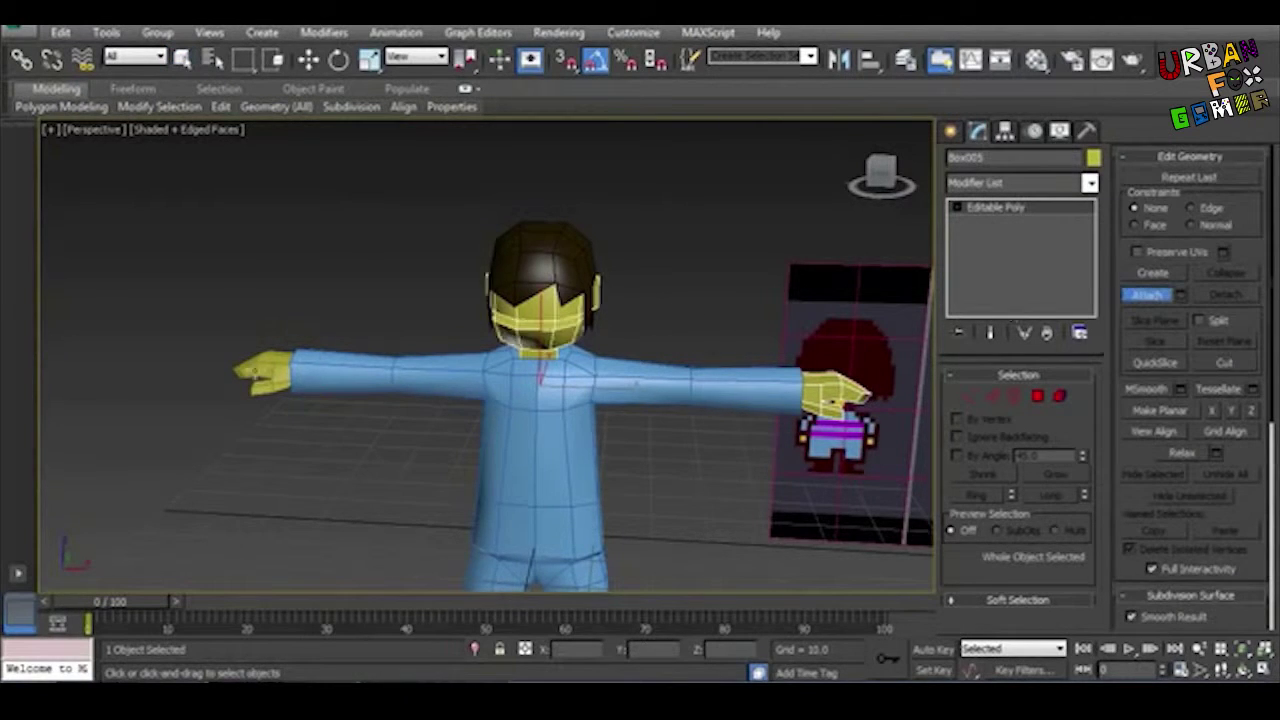
pyautogui.scroll(-2, 660, 220)
pyautogui.press('w')
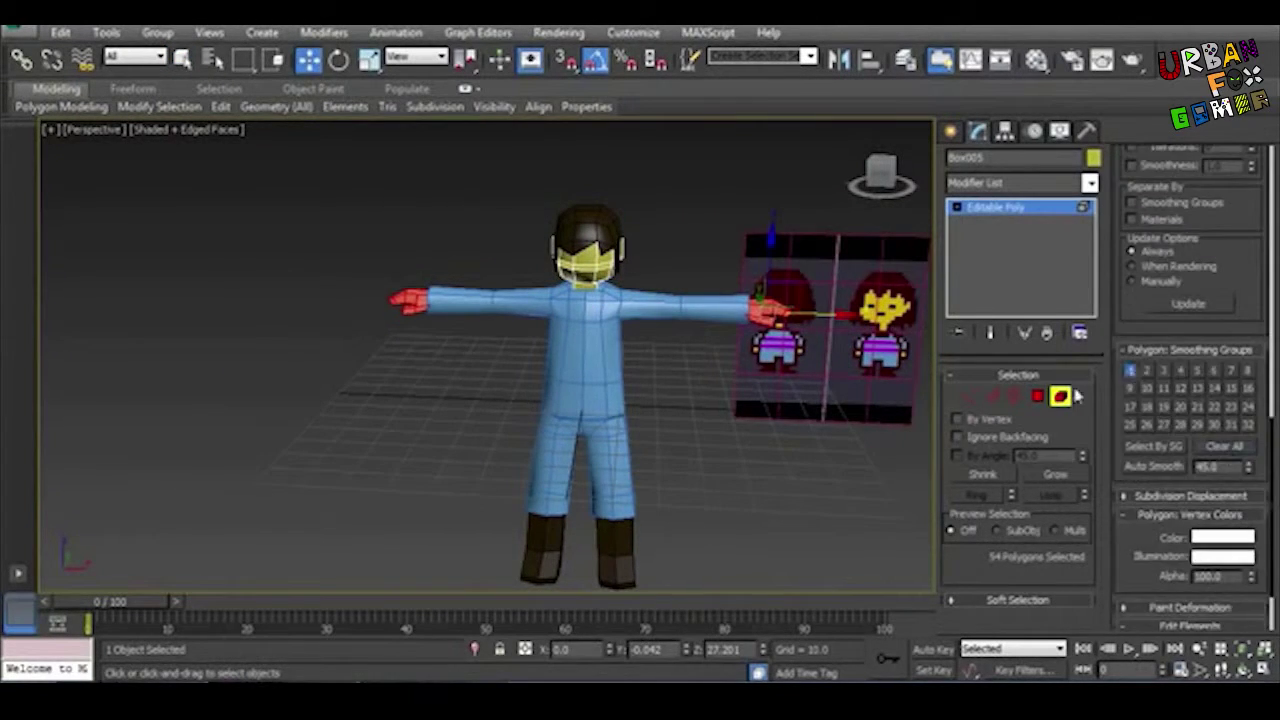
pyautogui.click(715, 471)
pyautogui.click(585, 420)
pyautogui.keyDown('alt'); pyautogui.moveTo(585, 420); pyautogui.dragTo(440, 380, button='middle'); pyautogui.keyUp('alt')
pyautogui.scroll(5, 440, 380)
pyautogui.hotkey('ctrl', 'd')
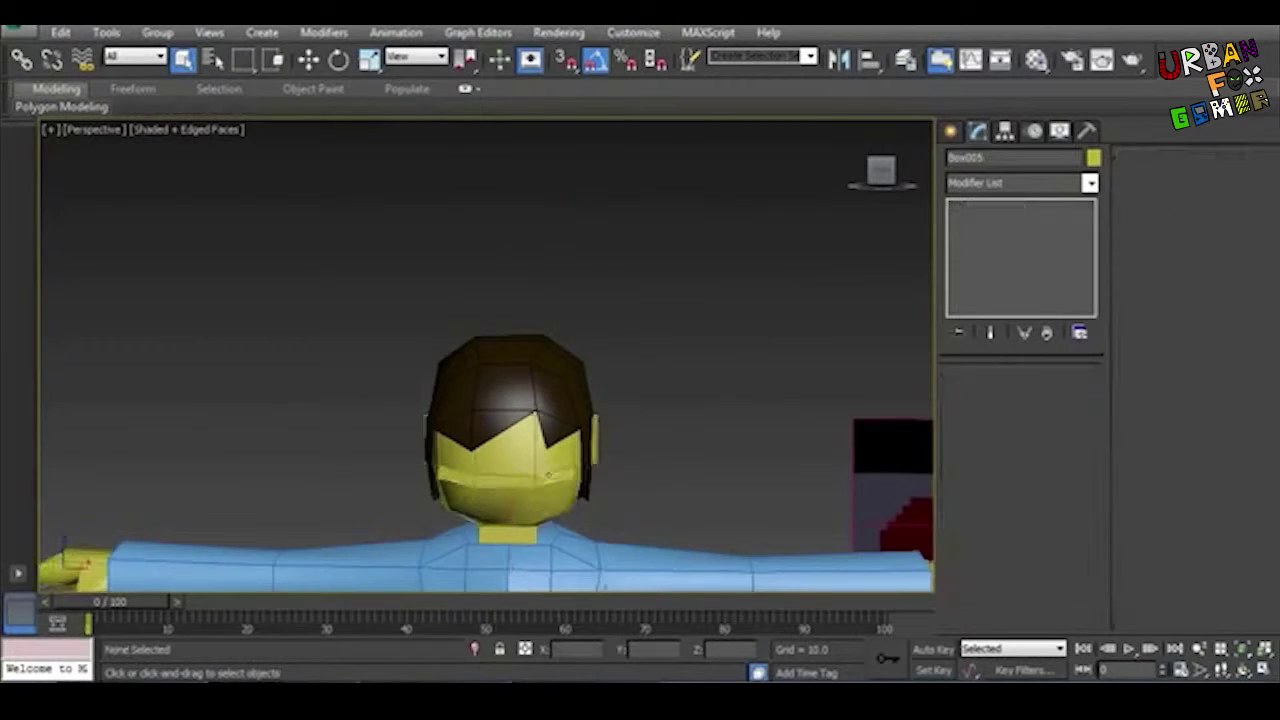
# Step: Attach the hair to the head object, then select the 118 head and hair vertices and scale them
pyautogui.click(510, 440)
pyautogui.press('1')
pyautogui.keyDown('alt'); pyautogui.moveTo(620, 390); pyautogui.dragTo(693, 381, button='middle'); pyautogui.keyUp('alt')
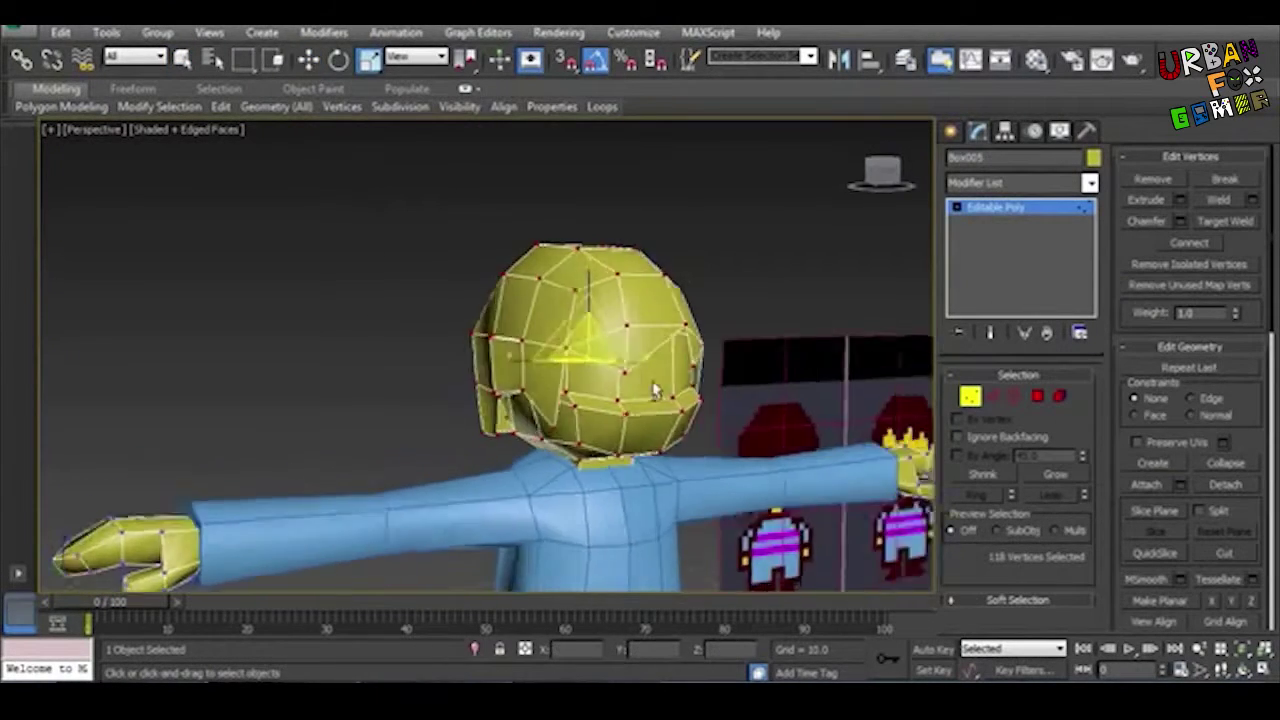
pyautogui.press('w')
pyautogui.scroll(-4, 693, 381)
pyautogui.scroll(6, 514, 286)
pyautogui.keyDown('alt'); pyautogui.moveTo(514, 286); pyautogui.dragTo(650, 312, button='middle'); pyautogui.keyUp('alt')
pyautogui.scroll(-5, 650, 312)
# Step: Select the body and adjust its vertices in the front wireframe view
pyautogui.press('1')
pyautogui.click(616, 403)
pyautogui.scroll(4, 616, 403)
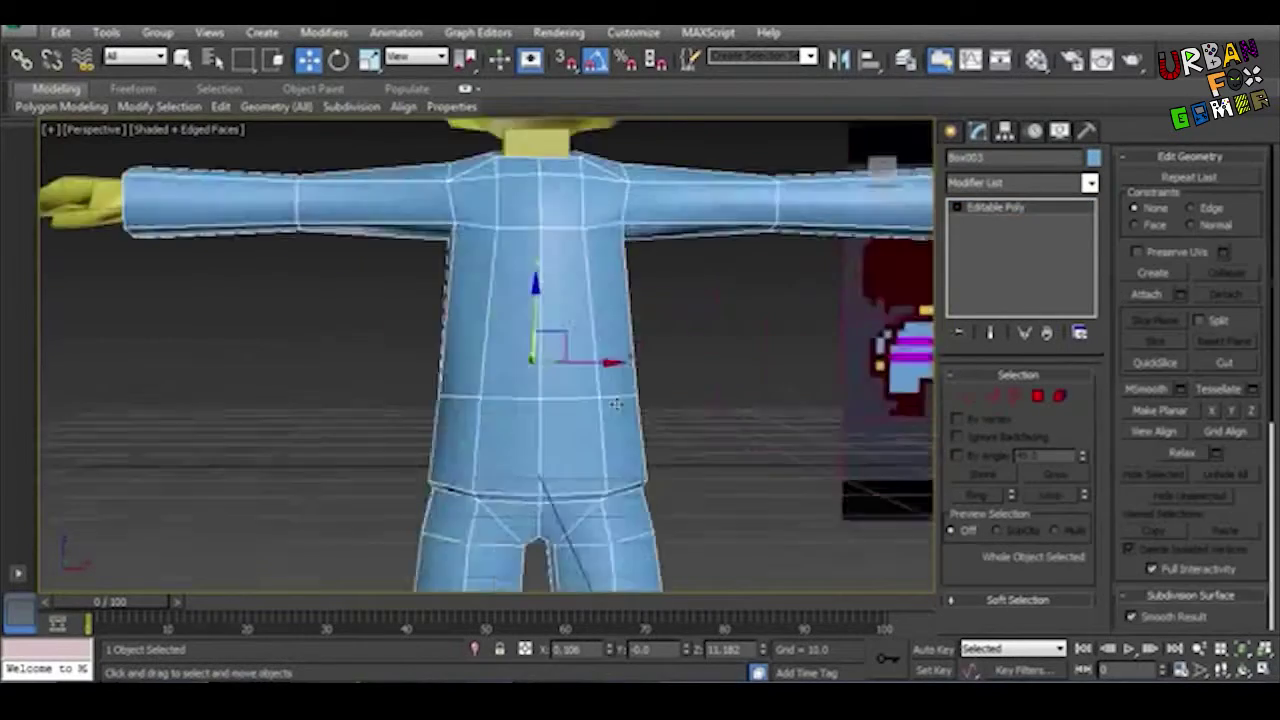
pyautogui.press('1')
pyautogui.scroll(-3, 616, 403)
pyautogui.press('f')
pyautogui.press('F3')
pyautogui.scroll(-2, 734, 329)
pyautogui.scroll(2, 650, 310)
pyautogui.scroll(1, 594, 352)
pyautogui.press('p')
pyautogui.press('F3')
# Step: Select the 36-polygon hair element of the head object and scale it
pyautogui.keyDown('alt'); pyautogui.moveTo(680, 423); pyautogui.dragTo(602, 290, button='middle'); pyautogui.keyUp('alt')
pyautogui.click(602, 290)
pyautogui.scroll(3, 602, 290)
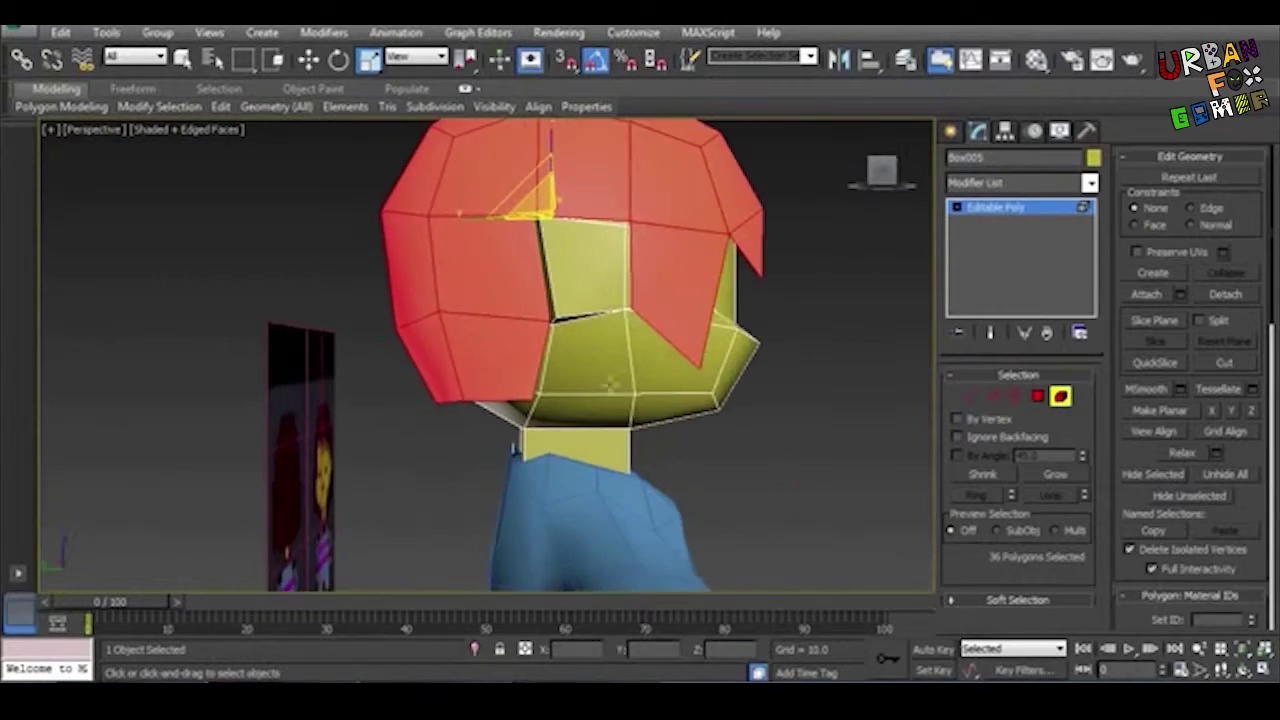
# Step: Adjust the six lower rear vertices of the head and hair in the left wireframe view
pyautogui.press('1')
pyautogui.hotkey('alt', 'w')
pyautogui.hotkey('alt', 'w')
pyautogui.press('l')
pyautogui.press('F3')
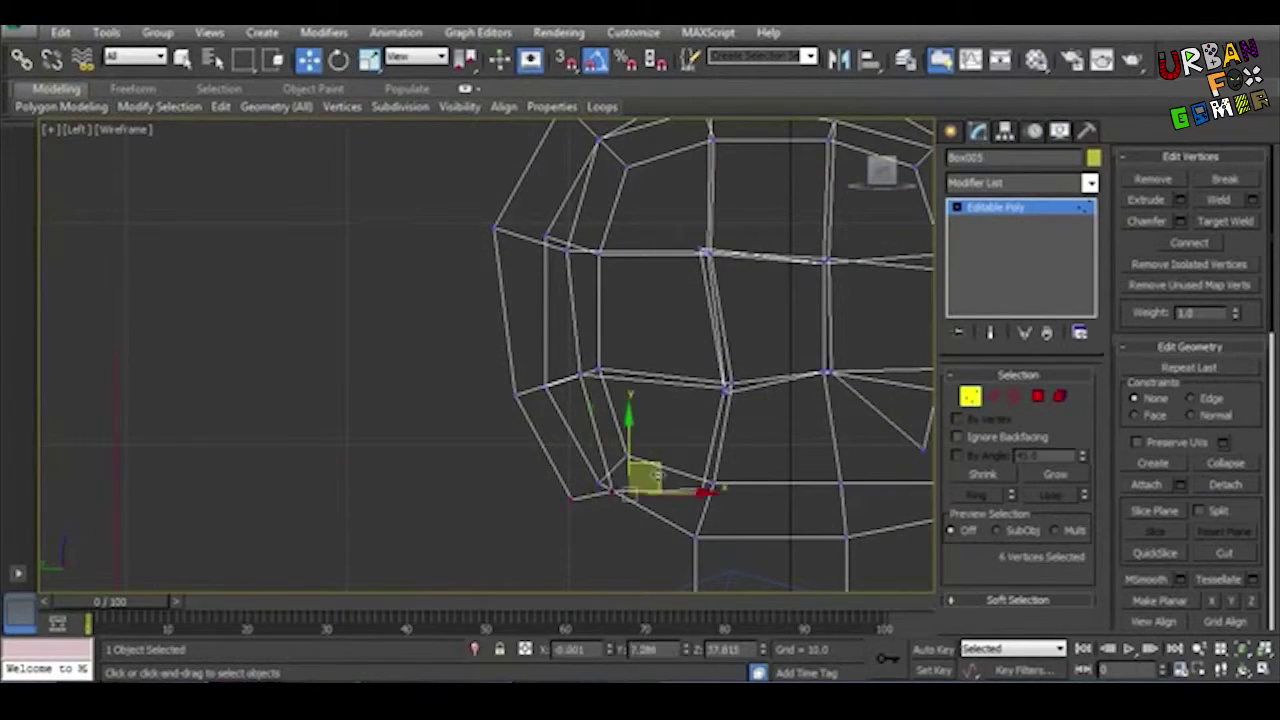
pyautogui.scroll(2, 737, 491)
# Step: Select a single edge along the lower rim of the hair in the shaded perspective view
pyautogui.press('p')
pyautogui.press('F3')
pyautogui.moveTo(591, 486)
pyautogui.keyDown('alt'); pyautogui.mouseDown(button='middle')
pyautogui.moveTo(360, 383)
pyautogui.moveTo(547, 493)
pyautogui.moveTo(480, 420)
pyautogui.moveTo(447, 527)
pyautogui.mouseUp(button='middle'); pyautogui.keyUp('alt')
pyautogui.press('4')
pyautogui.click(486, 414)
pyautogui.press('2')
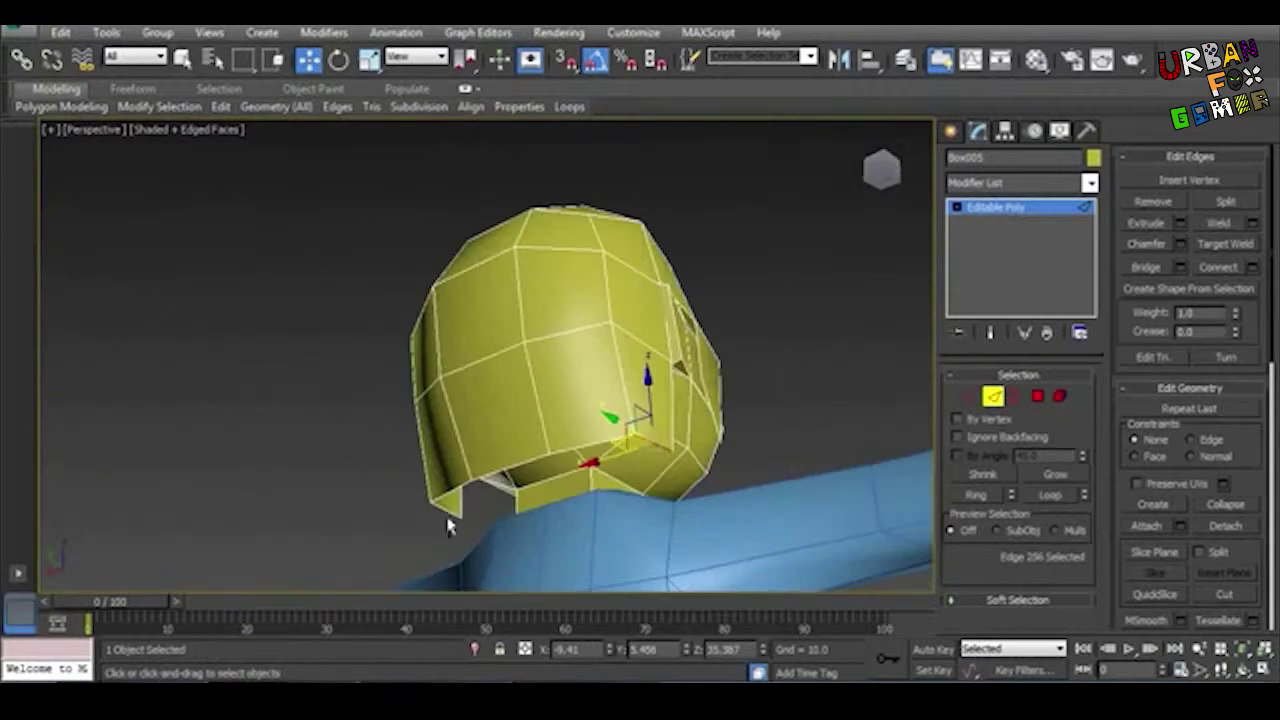
# Step: Separate the hair from the head as its own object and return to the whole head object
pyautogui.keyDown('alt'); pyautogui.moveTo(704, 453); pyautogui.dragTo(666, 477, button='middle'); pyautogui.keyUp('alt')
pyautogui.scroll(-3, 589, 503)
pyautogui.click(1087, 131)
pyautogui.press('r')
pyautogui.click(977, 131)
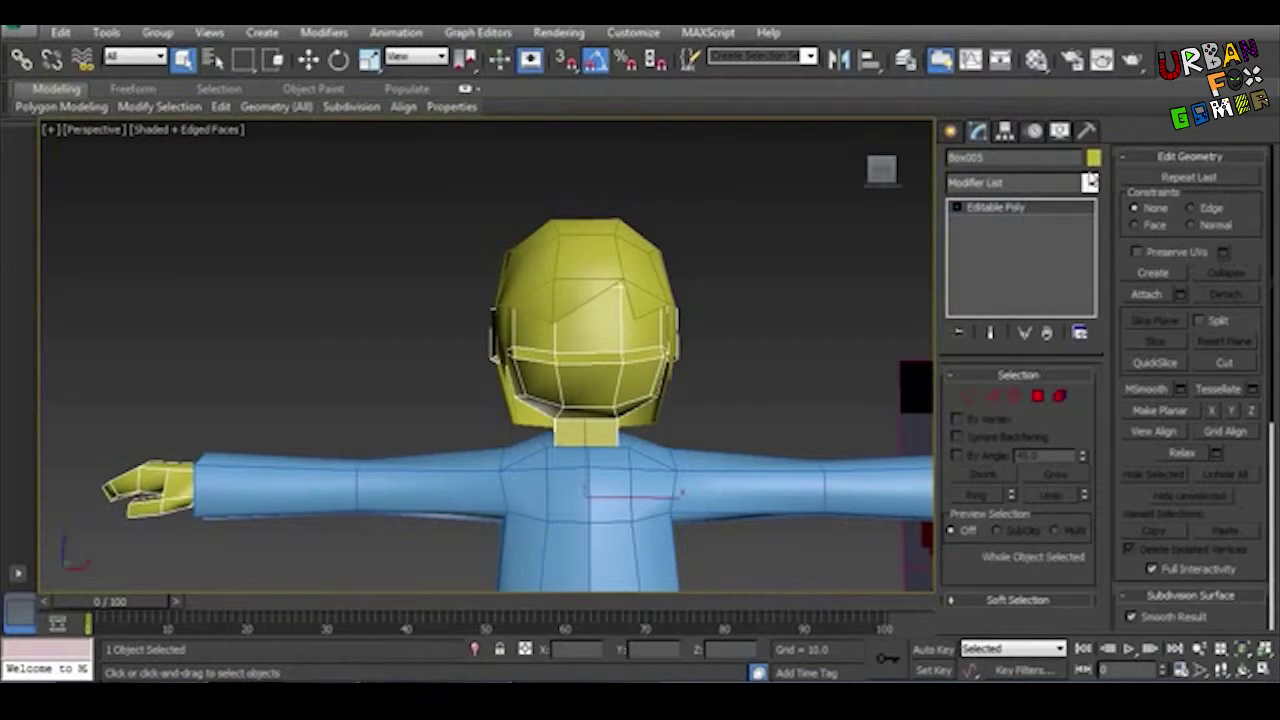
# Step: Set the hair's object colour to the dark brown custom colour
pyautogui.click(1094, 157)
pyautogui.click(247, 412)
pyautogui.click(510, 472)
pyautogui.click(1094, 157)
pyautogui.click(566, 472)
pyautogui.click(1094, 157)
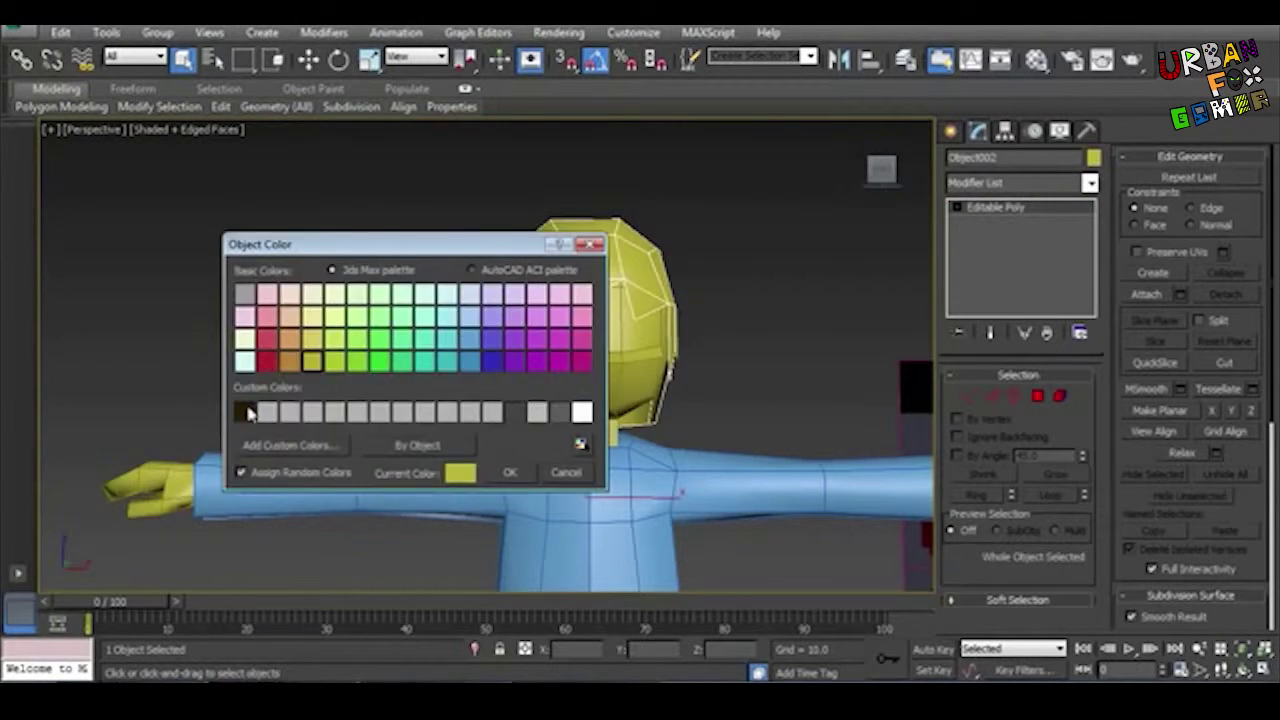
pyautogui.click(247, 412)
pyautogui.click(510, 472)
# Step: Attach the head and hands object to the body
pyautogui.keyDown('alt'); pyautogui.moveTo(534, 323); pyautogui.dragTo(600, 400, button='middle'); pyautogui.keyUp('alt')
pyautogui.click(868, 460)
pyautogui.click(1147, 294)
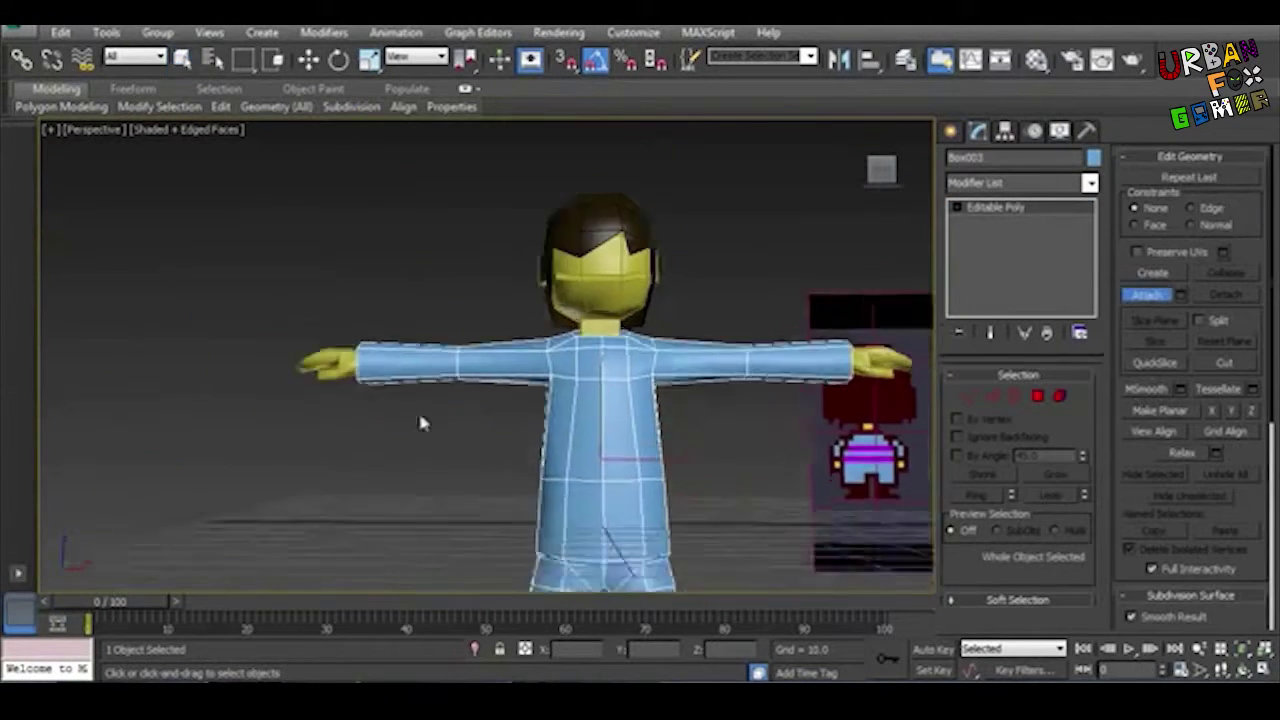
pyautogui.scroll(-3, 420, 423)
pyautogui.scroll(3, 623, 300)
pyautogui.click(625, 295)
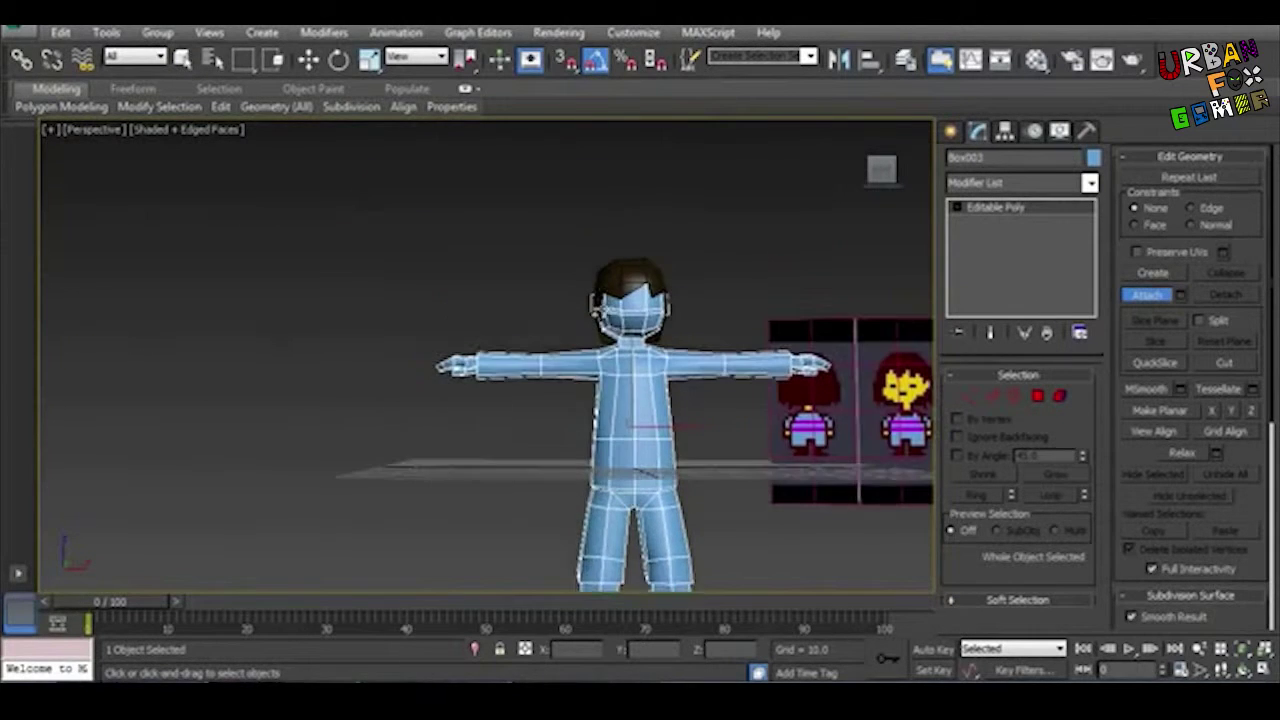
pyautogui.moveTo(728, 403); pyautogui.dragTo(713, 378, button='middle')
pyautogui.rightClick(713, 378)
# Step: Remove one half of the body's polygons along the centre line in the front view, keeping the head whole
pyautogui.press('4')
pyautogui.press('4')
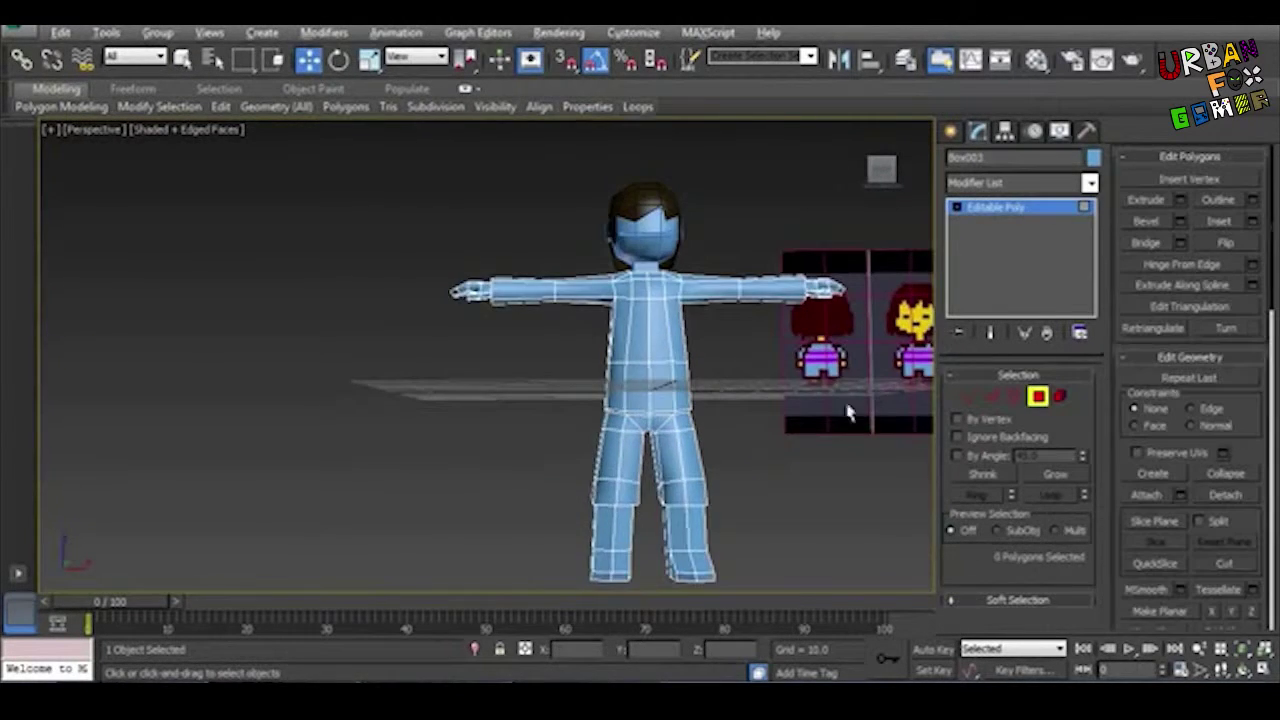
pyautogui.press('f')
pyautogui.scroll(2, 650, 200)
pyautogui.scroll(2, 620, 200)
pyautogui.press('F3')
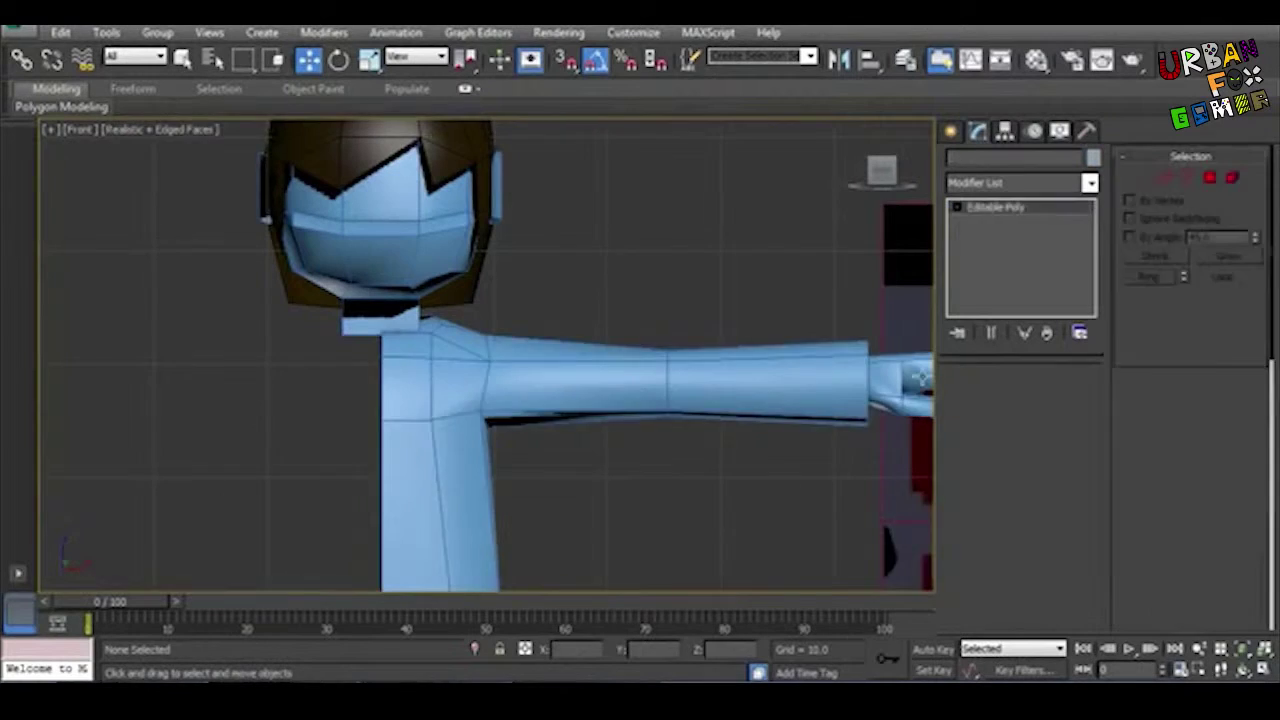
# Step: Detach the 20 lower-leg polygons from the body as a separate object
pyautogui.press('5')
pyautogui.scroll(-3, 737, 457)
pyautogui.scroll(4, 825, 435)
pyautogui.click(730, 430)
pyautogui.press('4')
pyautogui.moveTo(825, 435); pyautogui.dragTo(825, 530, button='middle')
pyautogui.click(1238, 502)
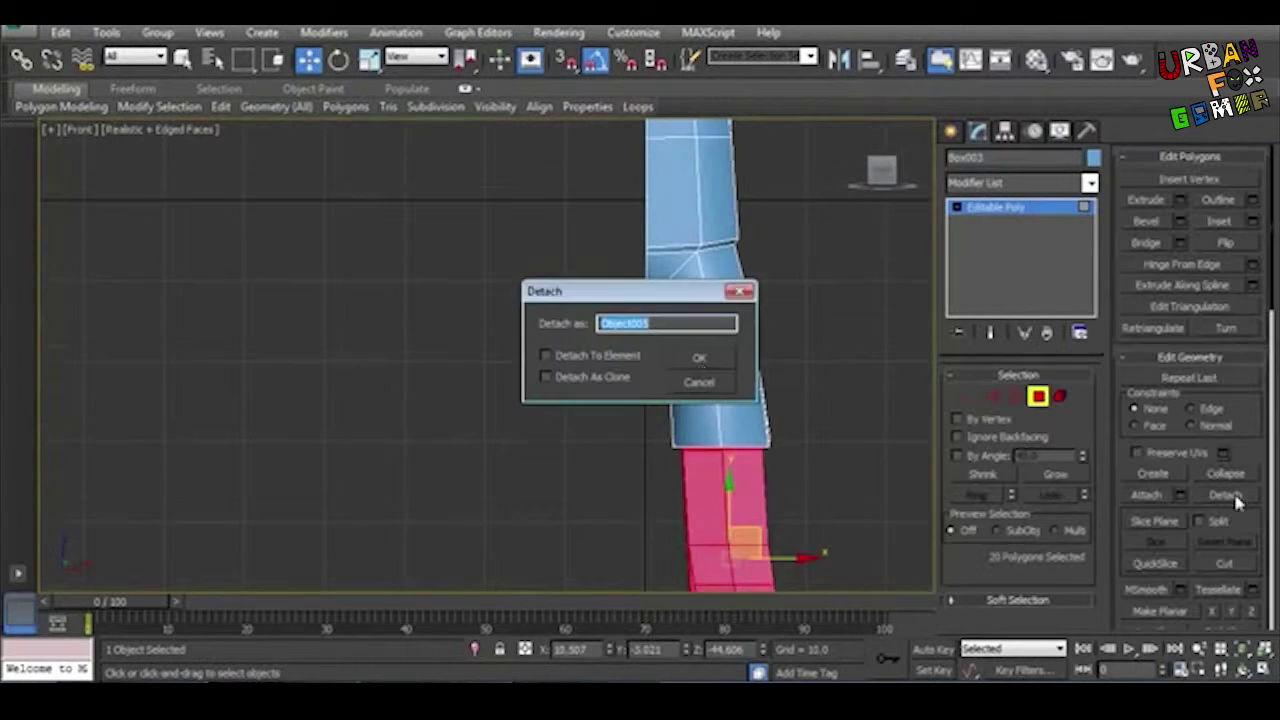
pyautogui.moveTo(810, 356); pyautogui.dragTo(808, 352)
# Step: Isolate the head geometry in wireframe and select its 11 upper rear polygons from the left view
pyautogui.press('F3')
pyautogui.scroll(-3, 735, 368)
pyautogui.press('F3')
pyautogui.hotkey('ctrl', 'b')
pyautogui.scroll(3, 860, 250)
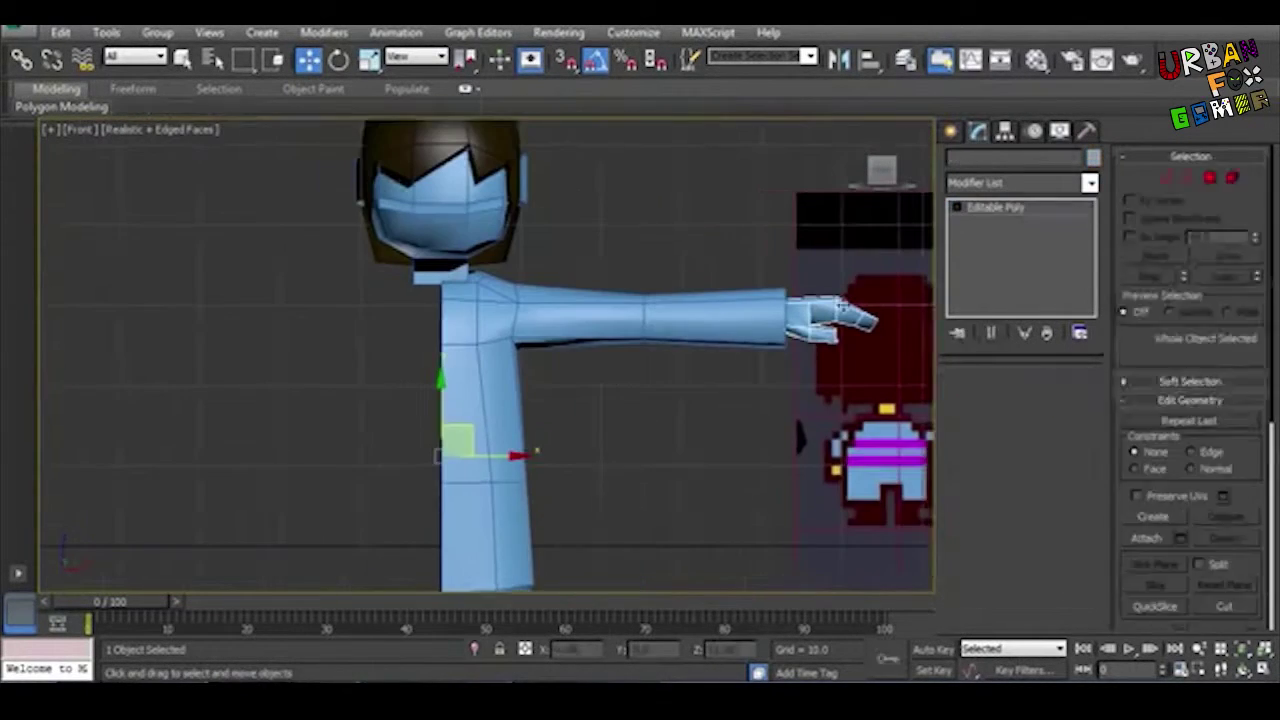
pyautogui.click(395, 190)
pyautogui.press('F3')
pyautogui.scroll(3, 557, 286)
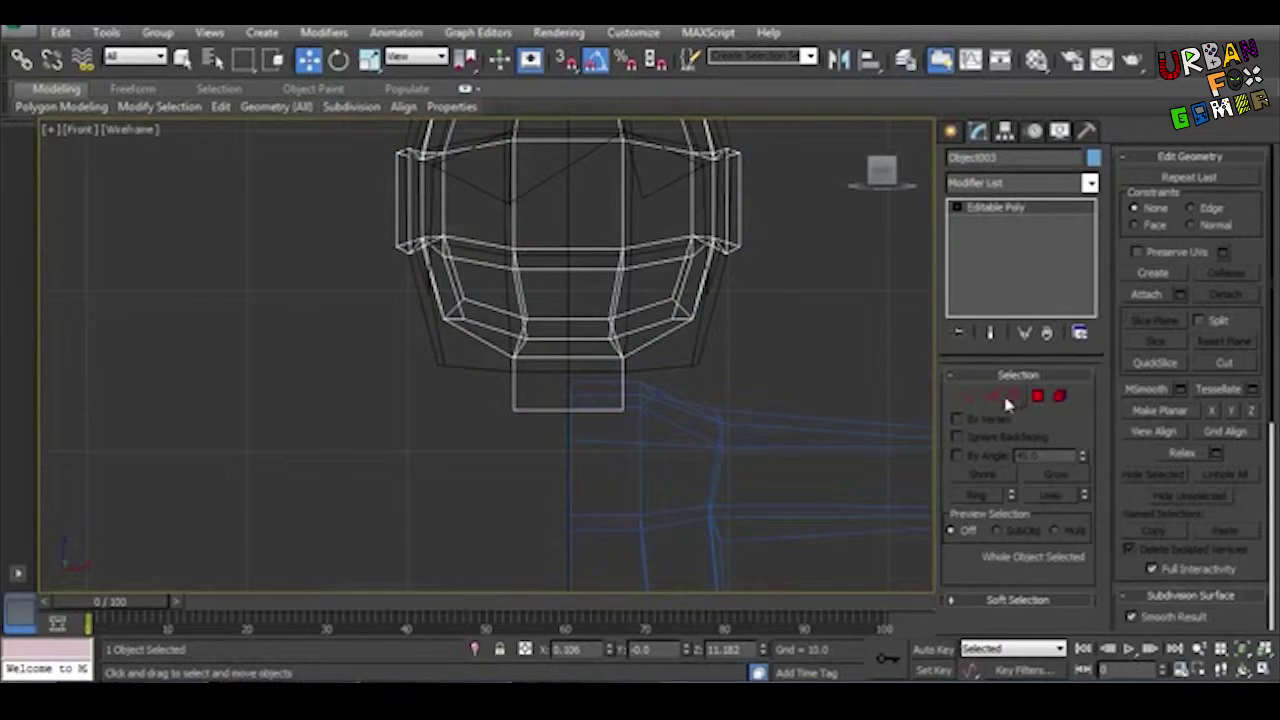
pyautogui.click(1038, 396)
pyautogui.hotkey('ctrl', 'a')
pyautogui.hotkey('alt', 'w')
pyautogui.hotkey('alt', 'w')
pyautogui.moveTo(459, 229); pyautogui.dragTo(506, 313)
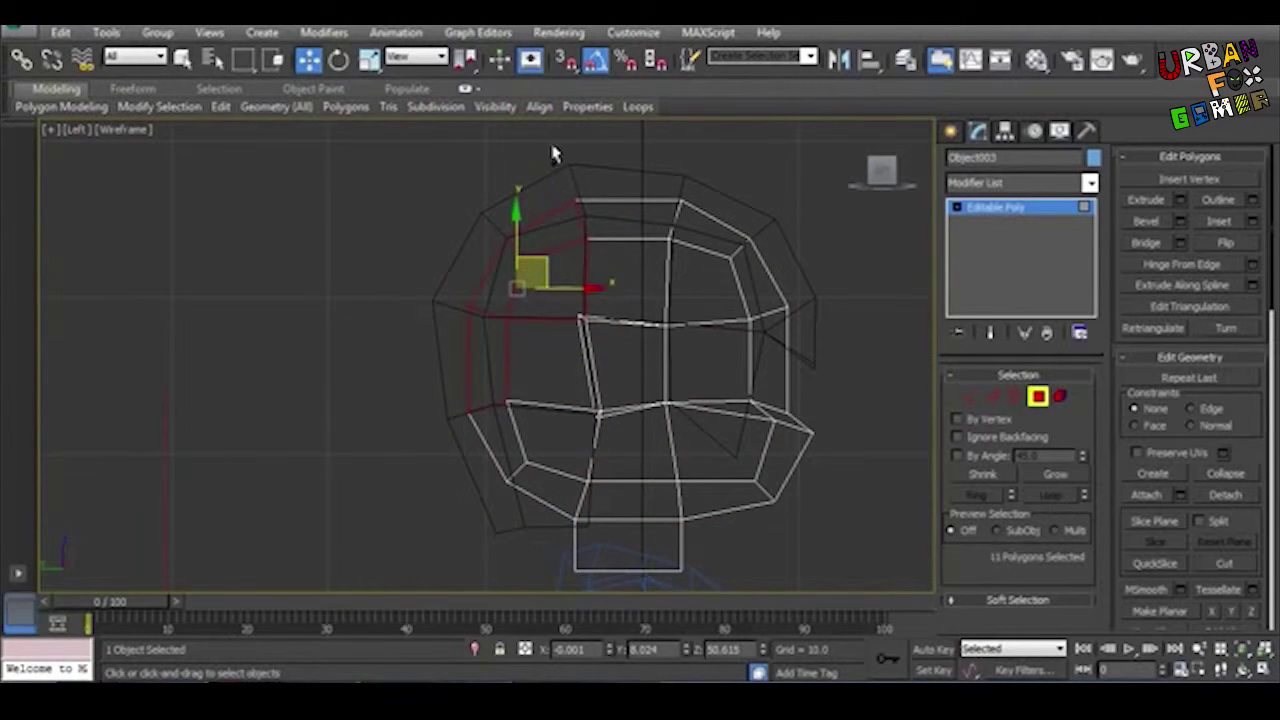
pyautogui.press('4')
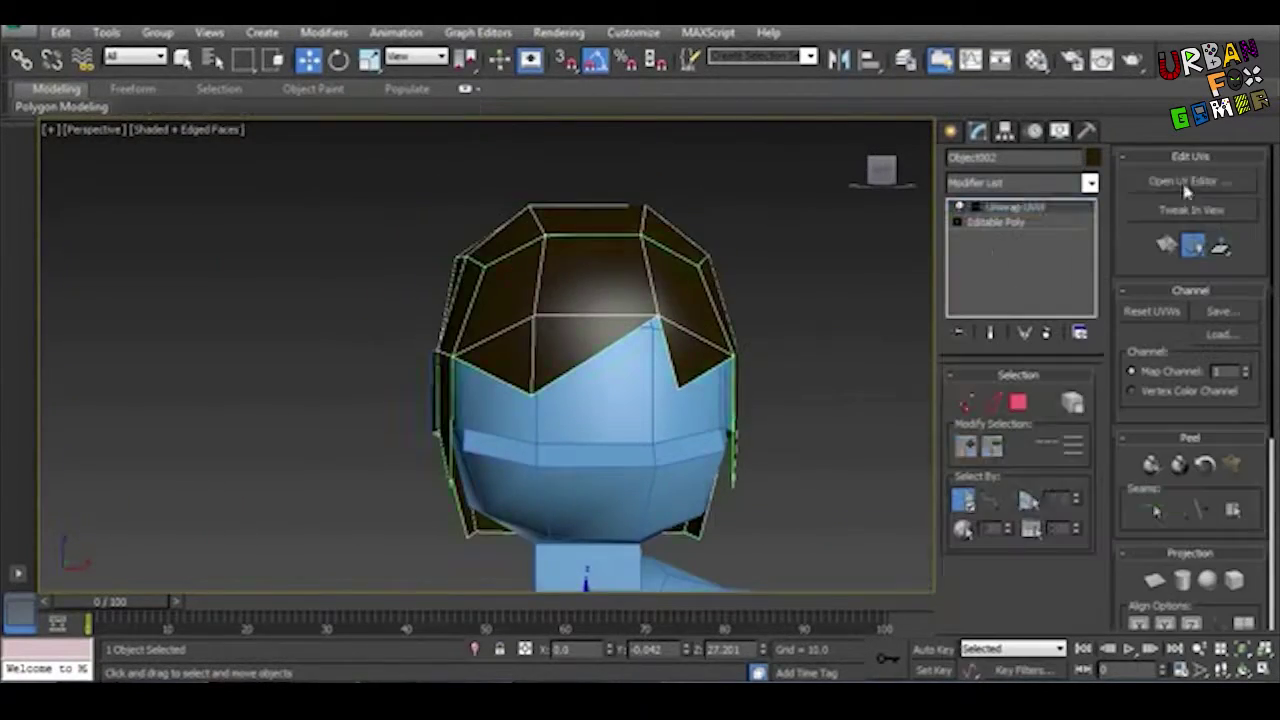
# Step: Open the hair's UVs for editing and reposition the small hexagonal UV shell beside the body's shells
pyautogui.click(1187, 181)
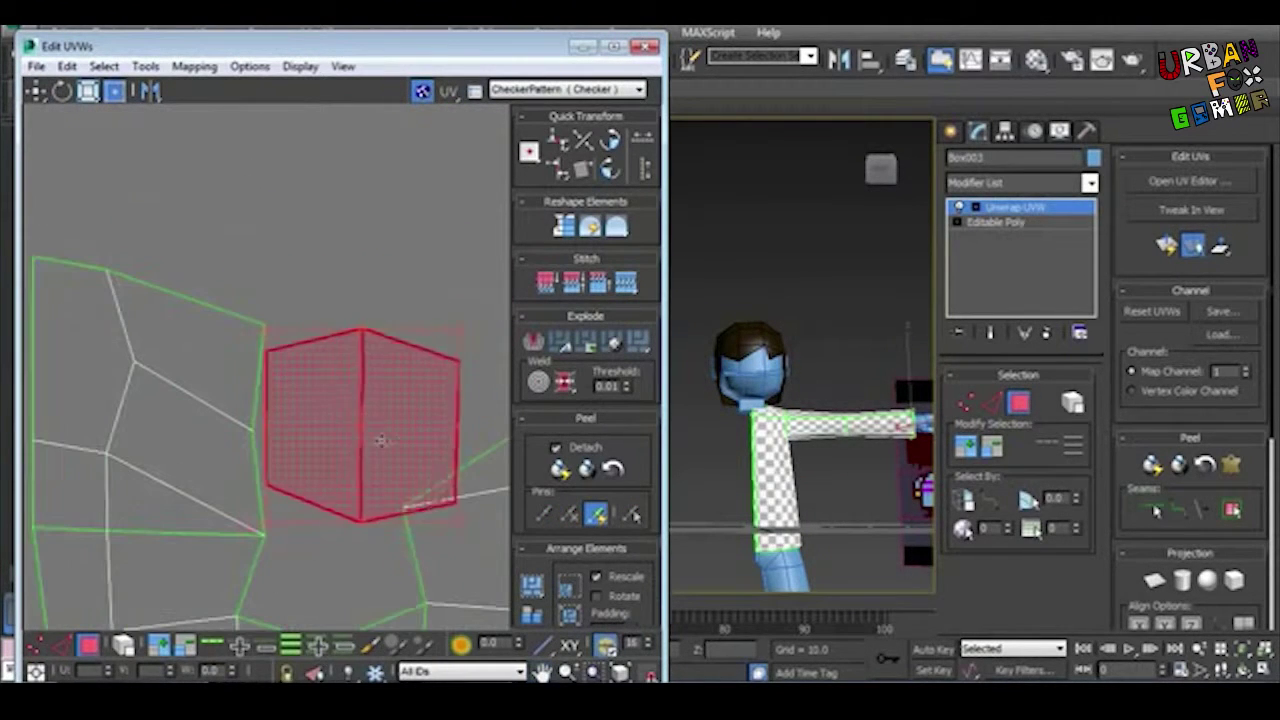
pyautogui.moveTo(380, 440); pyautogui.dragTo(375, 432)
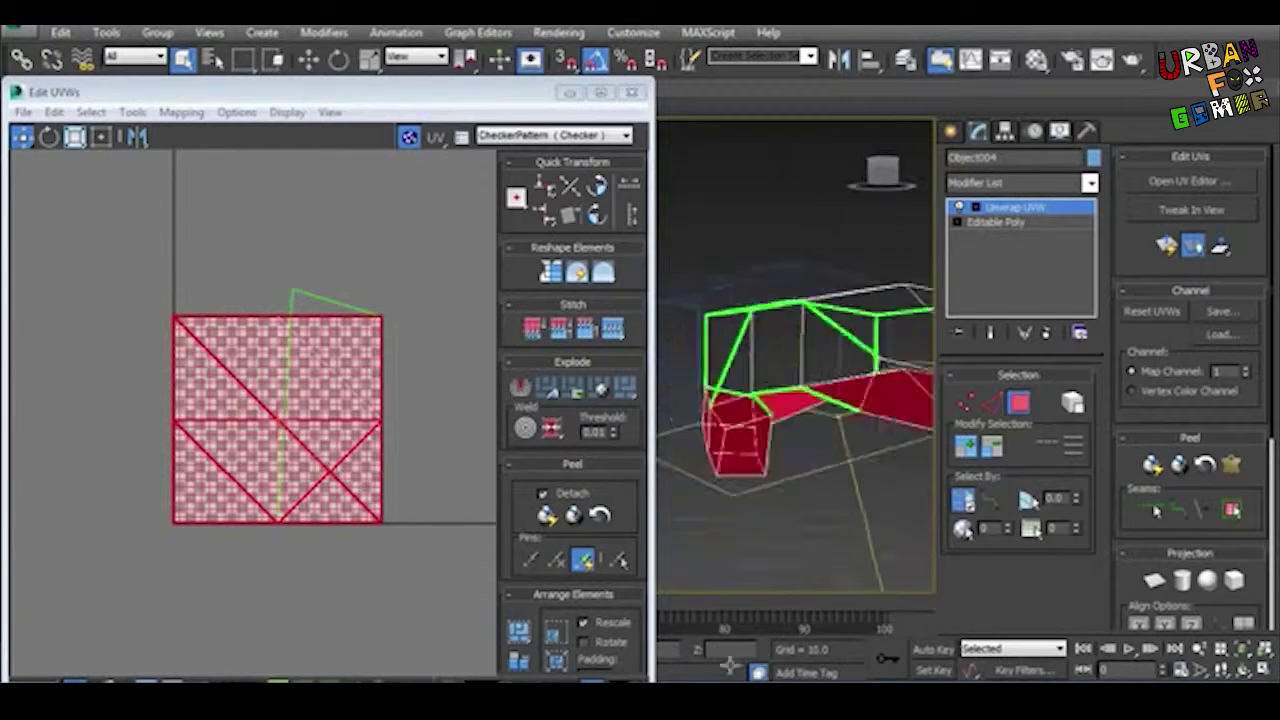
pyautogui.keyDown('alt'); pyautogui.moveTo(790, 520); pyautogui.dragTo(735, 570, button='middle'); pyautogui.keyUp('alt')
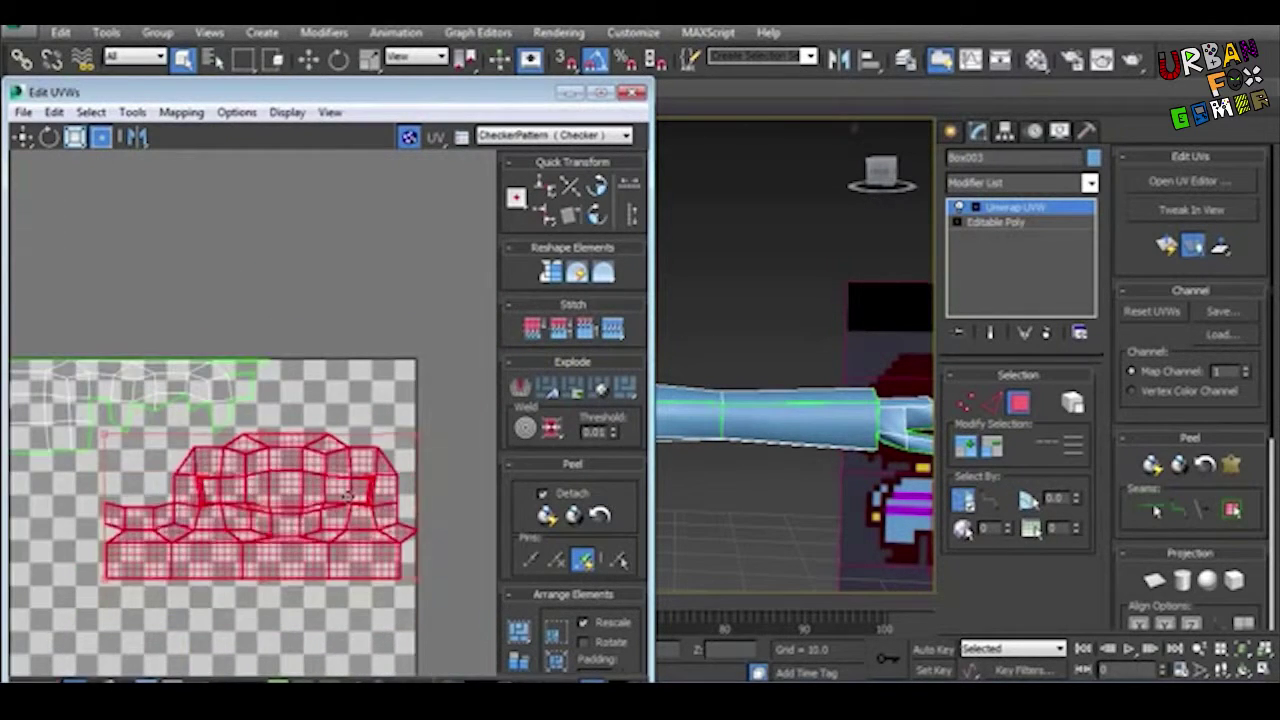
# Step: Arrange the head, hair, torso and sleeve UV shells inside the UV square
pyautogui.scroll(-3, 180, 555)
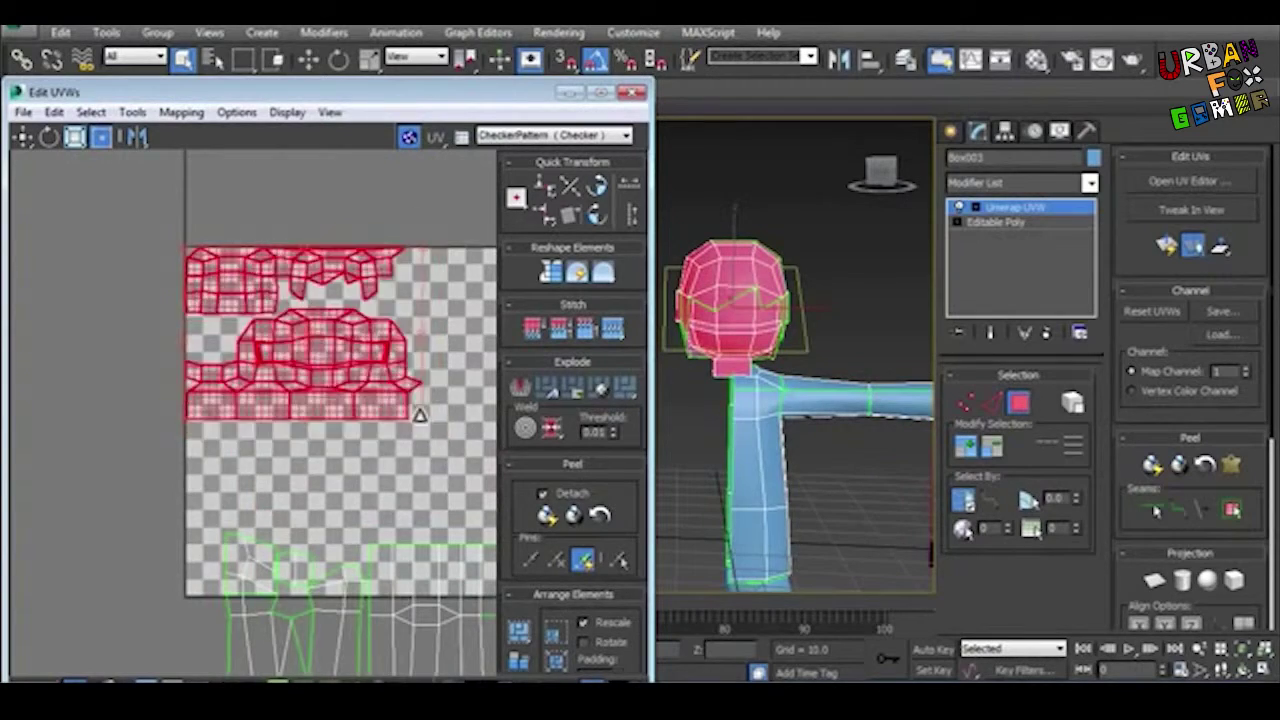
pyautogui.click(253, 430)
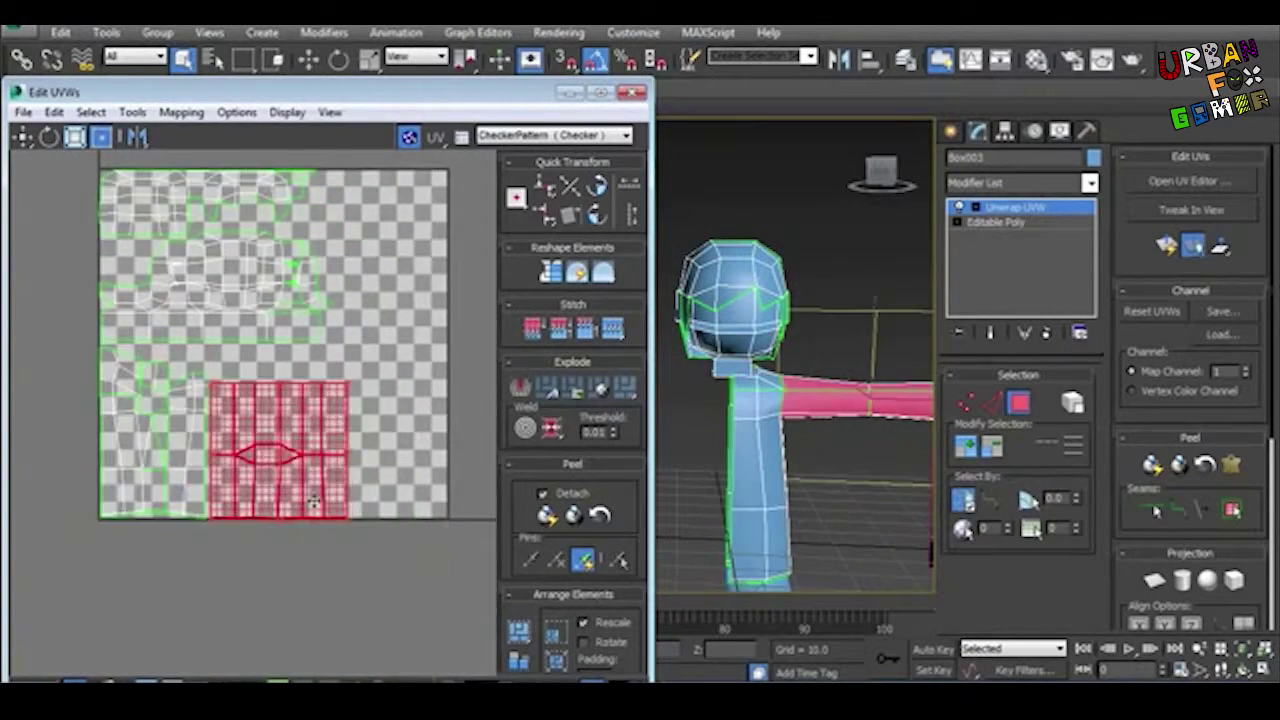
pyautogui.click(300, 445)
pyautogui.scroll(-4, 212, 410)
pyautogui.scroll(5, 210, 410)
pyautogui.scroll(-5, 290, 520)
# Step: Fit the hand UV shells between the head and sleeve shells in the UV square
pyautogui.hotkey('ctrl', 'a')
pyautogui.scroll(3, 398, 530)
pyautogui.scroll(2, 398, 530)
pyautogui.click(143, 486)
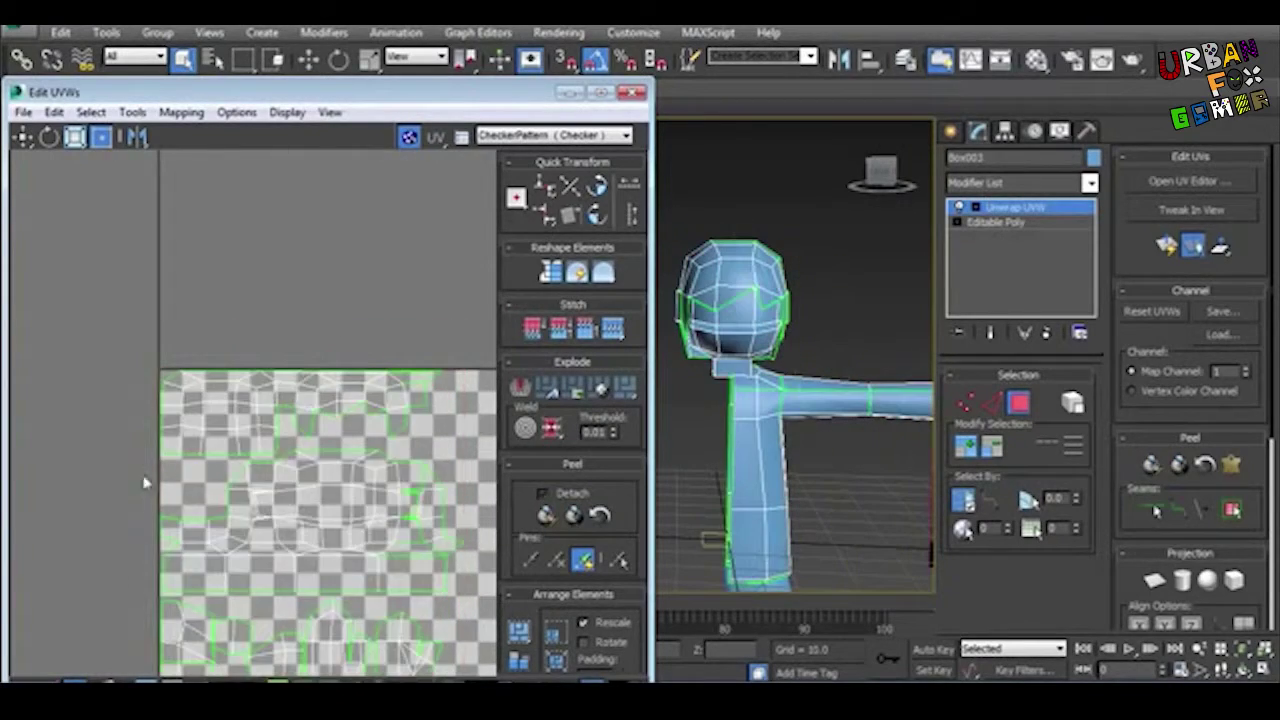
pyautogui.click(425, 395)
pyautogui.scroll(-2, 437, 385)
pyautogui.scroll(2, 437, 385)
pyautogui.scroll(-3, 471, 366)
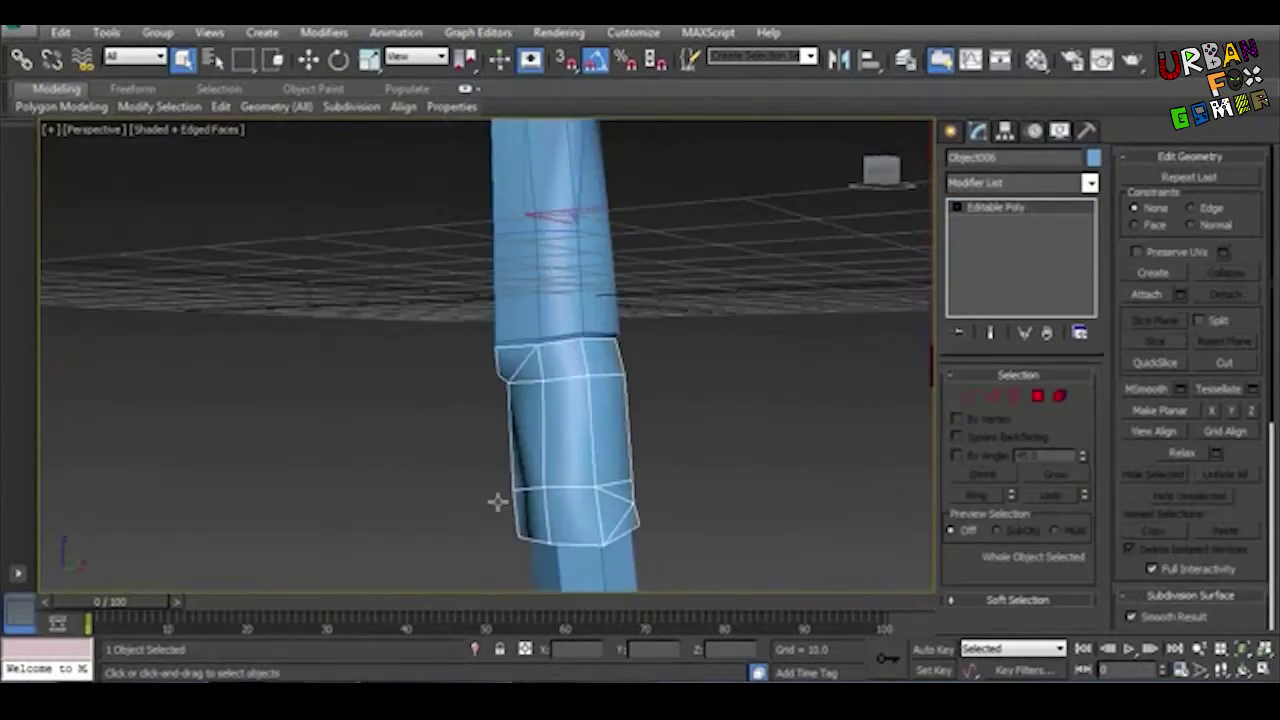
# Step: Add an Unwrap UVW modifier to the upper-leg object and apply a cylindrical projection
pyautogui.click(1031, 180)
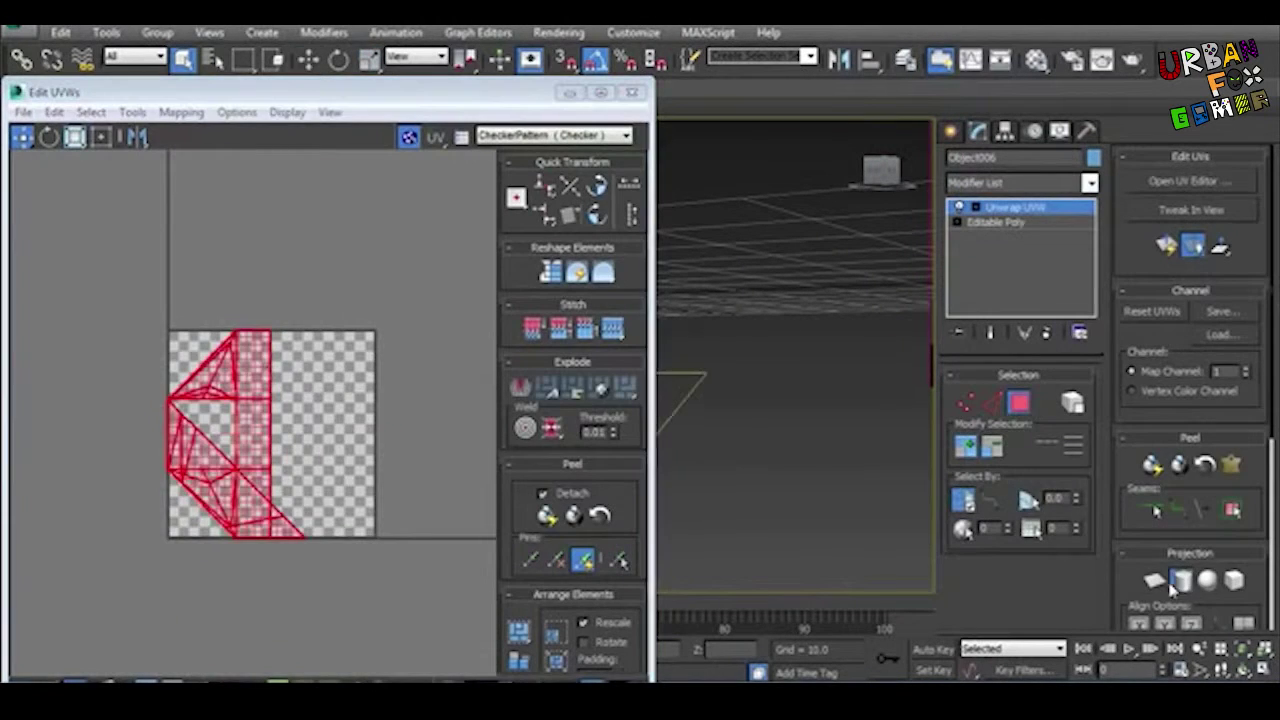
pyautogui.click(1181, 580)
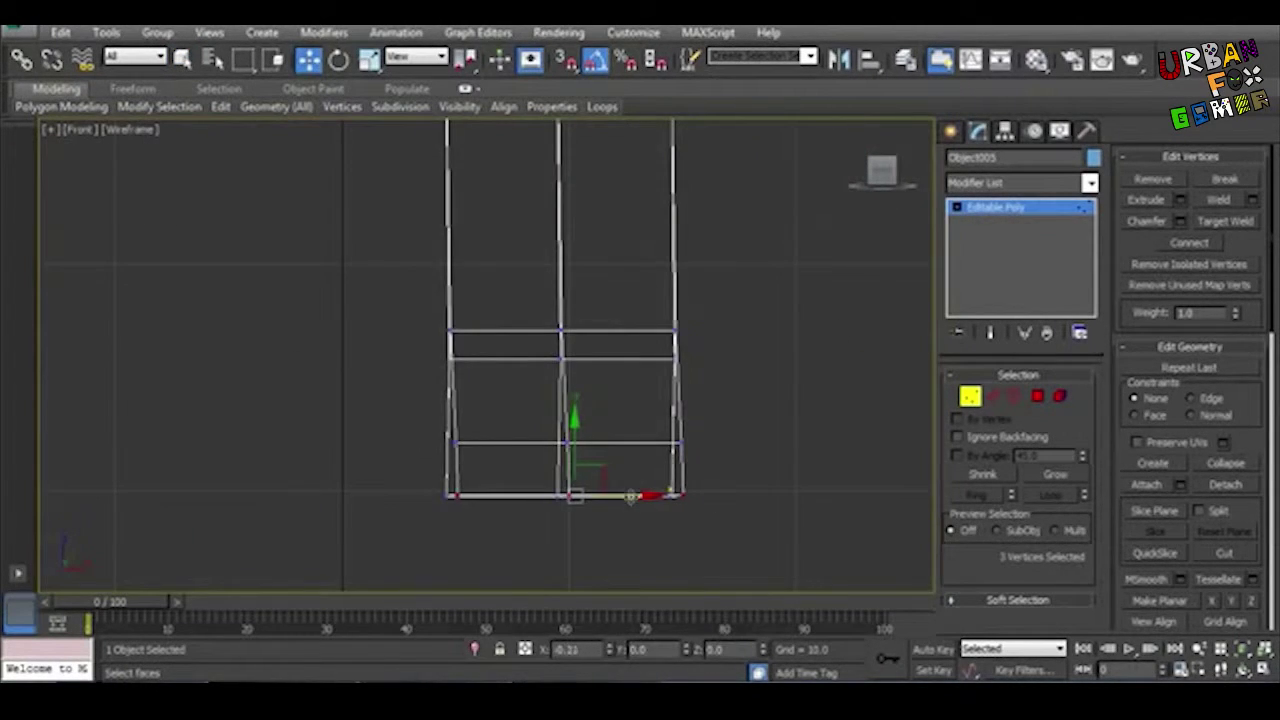
# Step: Adjust the vertices along the lower leg's bottom edge in the front wireframe view
pyautogui.scroll(-3, 631, 497)
pyautogui.moveTo(600, 543); pyautogui.dragTo(727, 467)
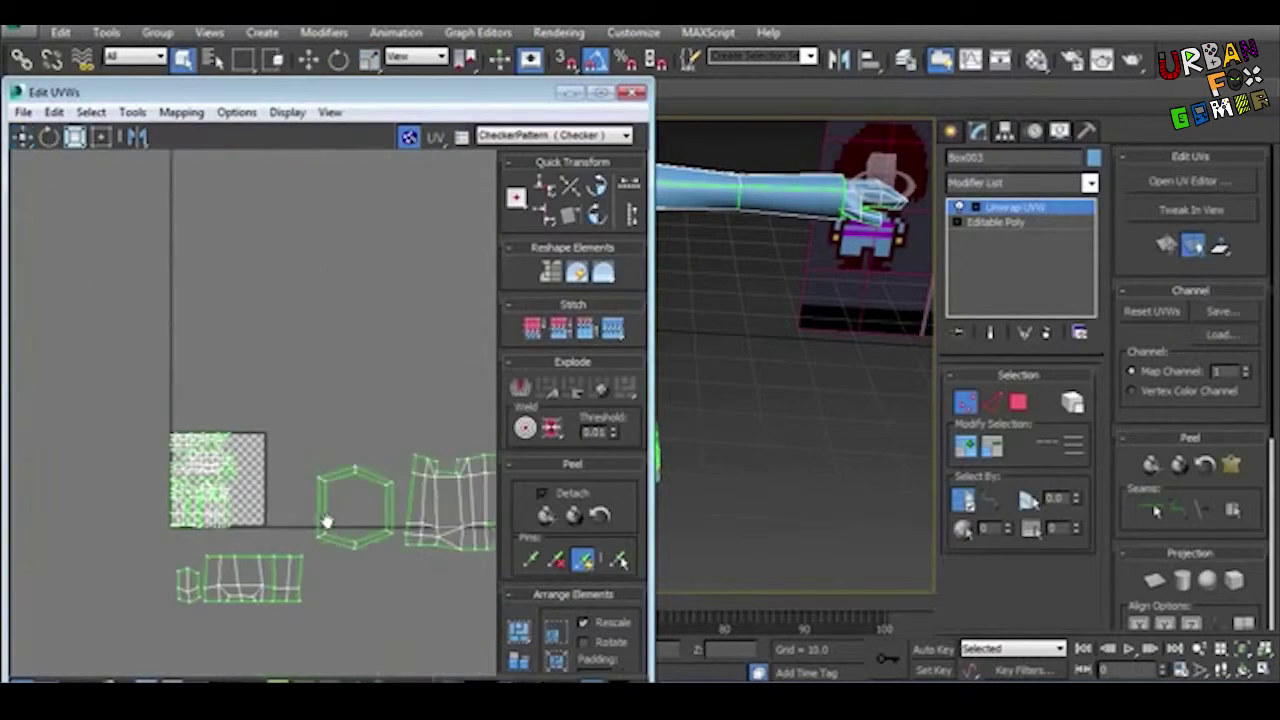
# Step: Fit the upper-leg UV shell beside the sleeve shell in the UV square and adjust the lower-leg shells
pyautogui.click(460, 500)
pyautogui.scroll(5, 300, 480)
pyautogui.moveTo(430, 500); pyautogui.dragTo(407, 585)
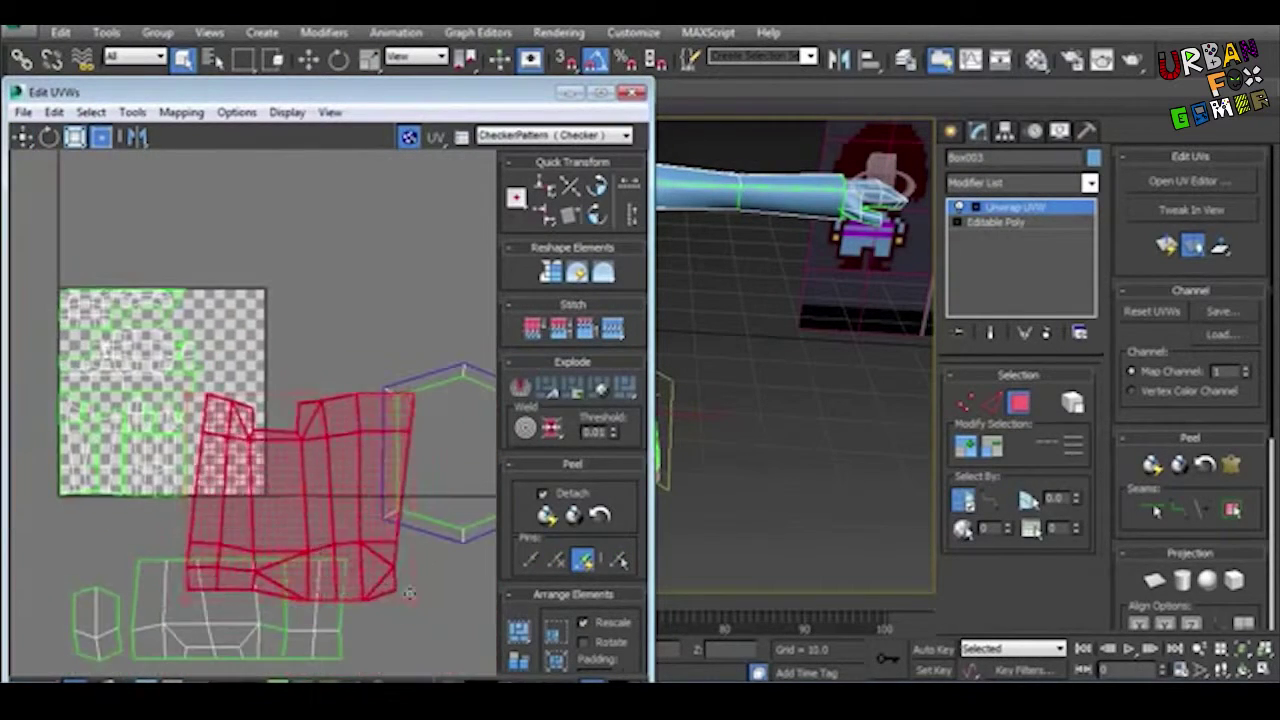
pyautogui.scroll(3, 407, 585)
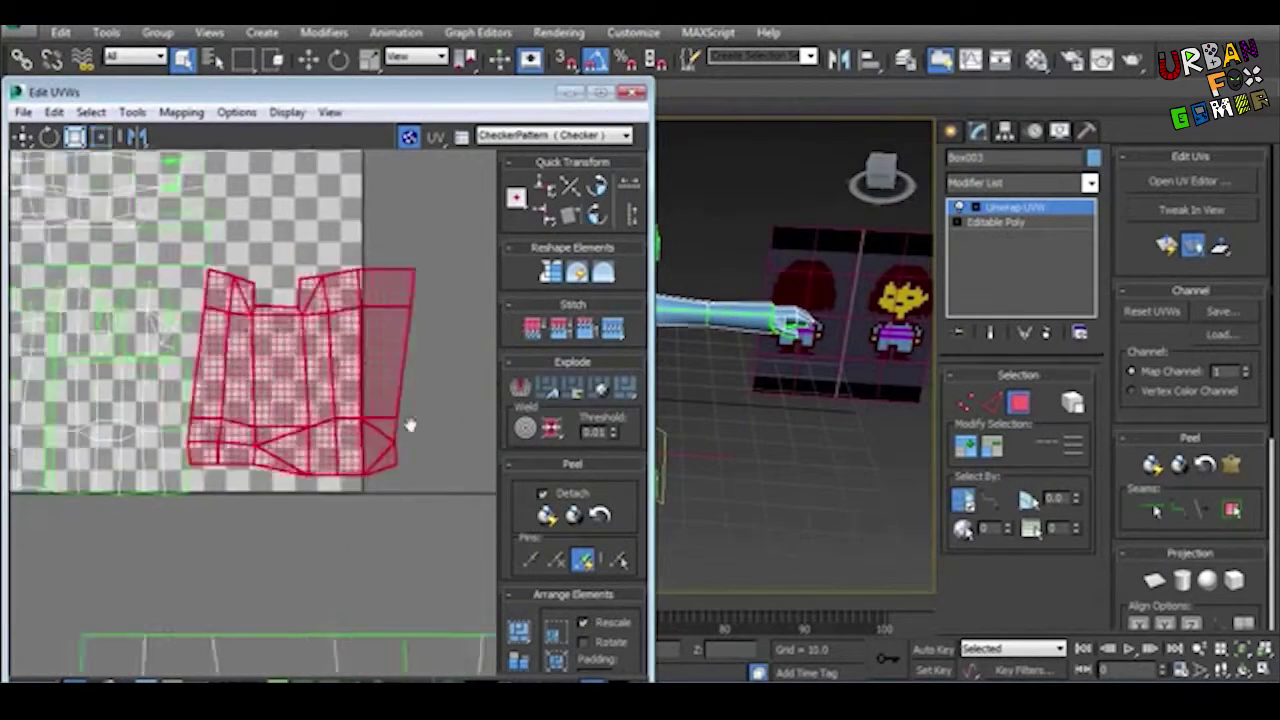
pyautogui.moveTo(409, 423); pyautogui.dragTo(420, 338)
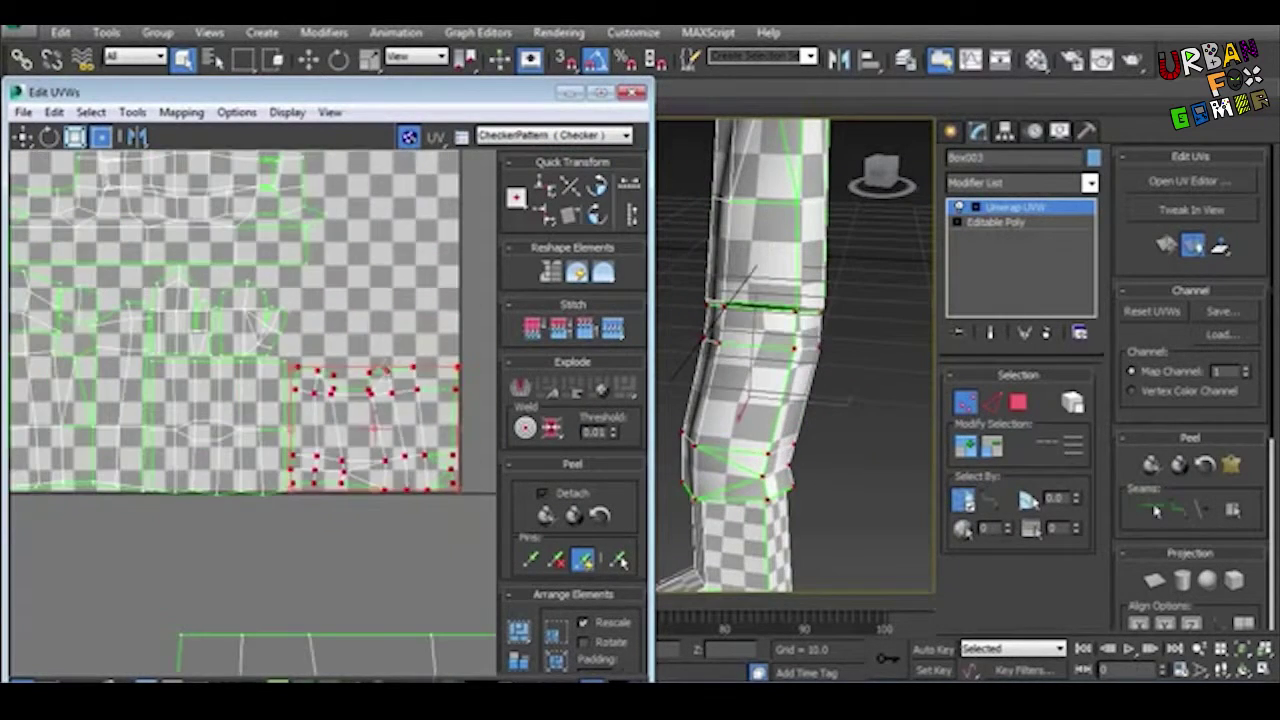
pyautogui.moveTo(320, 430); pyautogui.dragTo(298, 427)
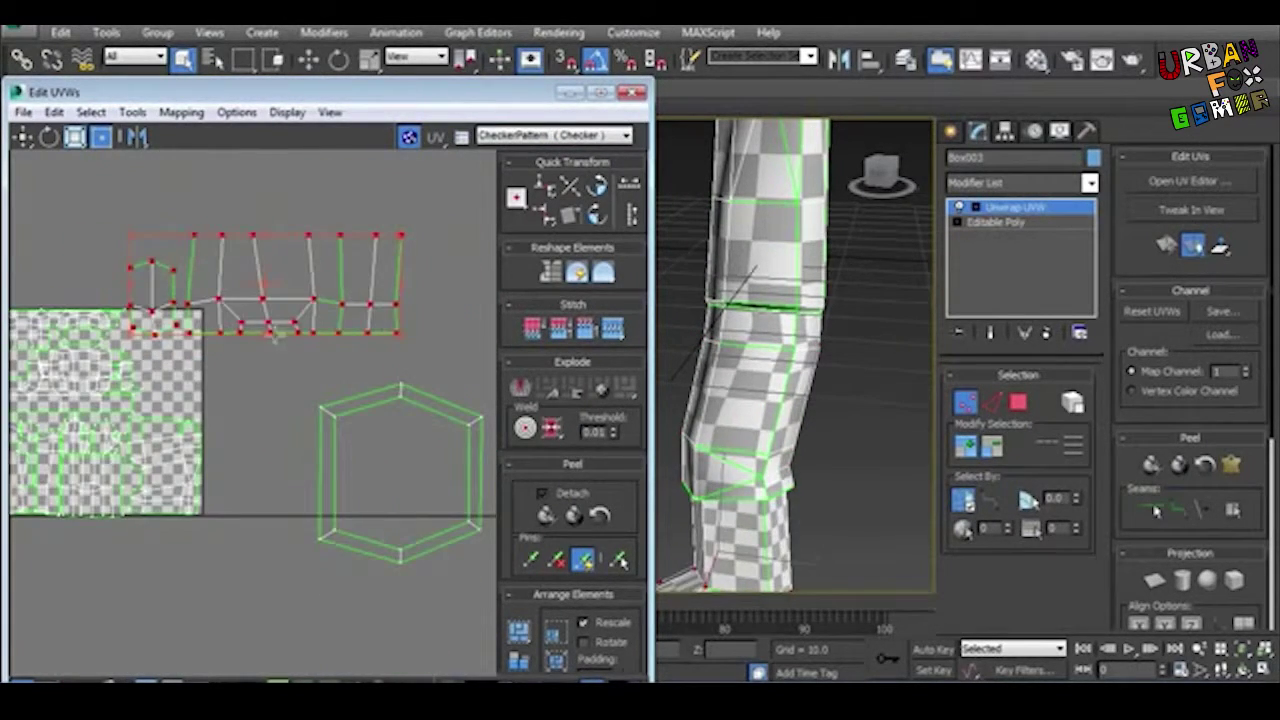
pyautogui.moveTo(262, 232); pyautogui.dragTo(262, 278)
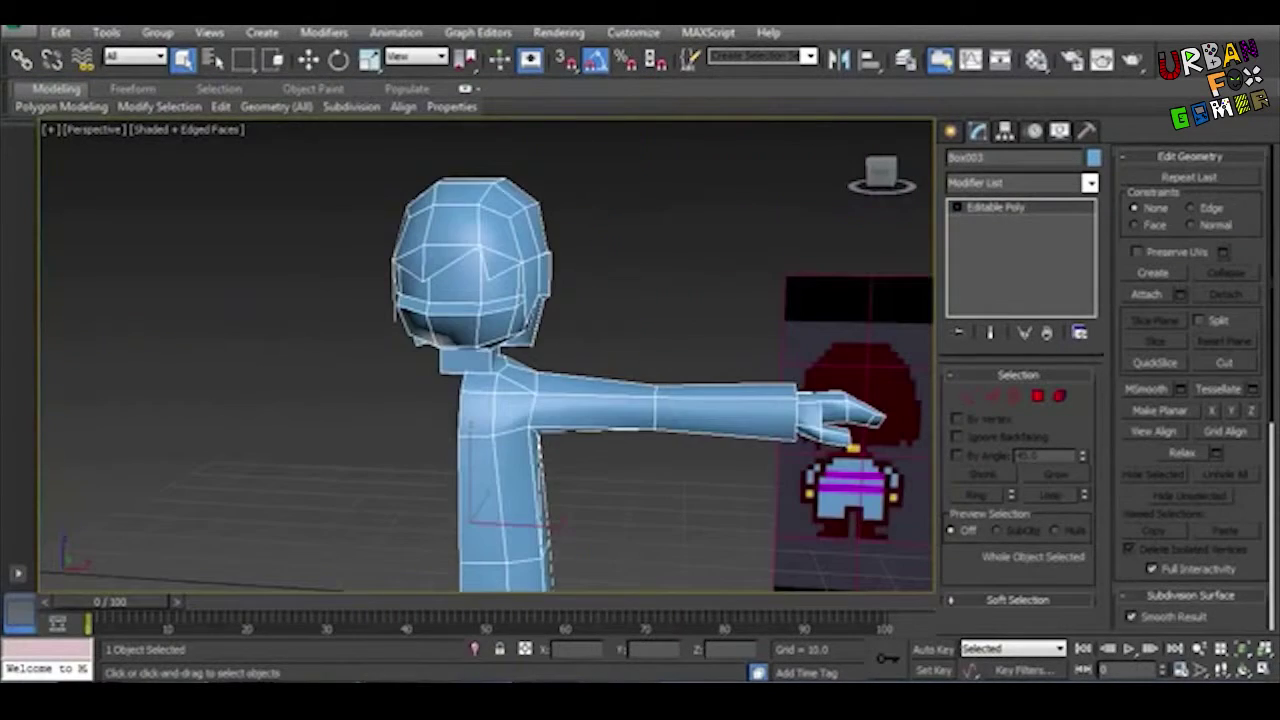
# Step: Render an occlusion map of the character with Render Surface Map at 1024 by 1024 and seam bleed 1
pyautogui.click(558, 32)
pyautogui.click(608, 332)
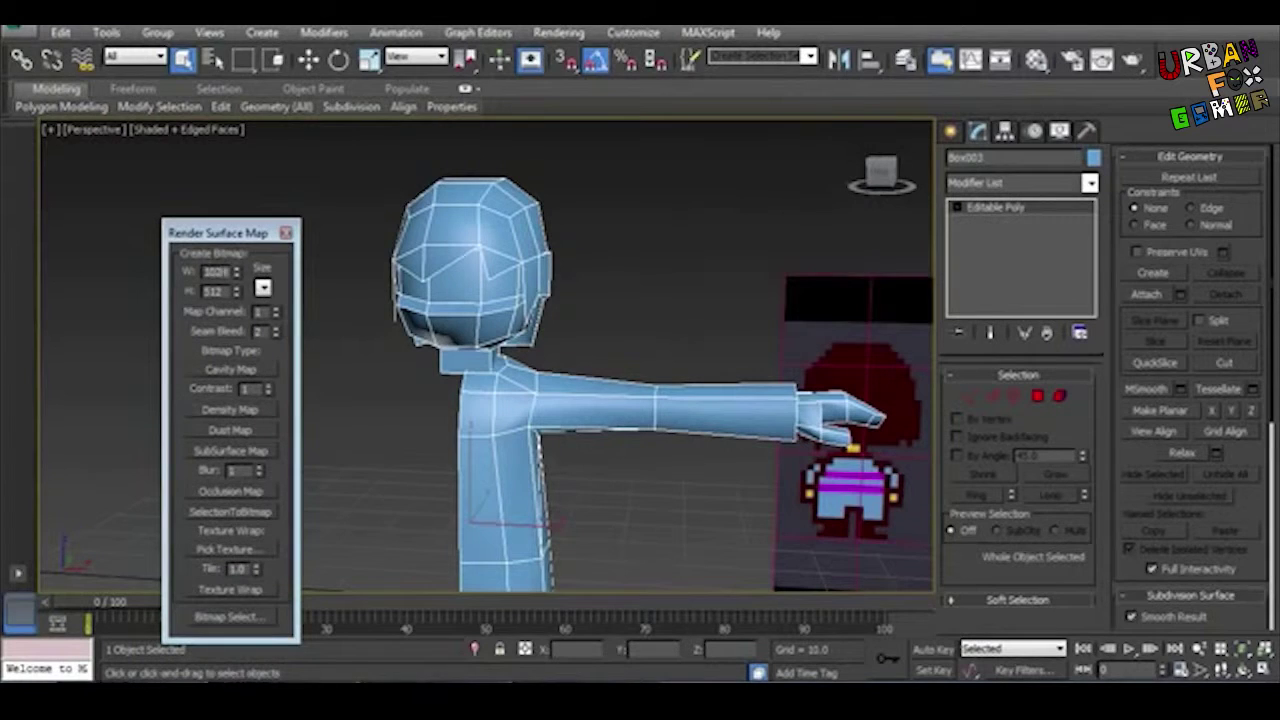
pyautogui.click(230, 369)
pyautogui.click(230, 491)
pyautogui.moveTo(760, 118); pyautogui.dragTo(1087, 120)
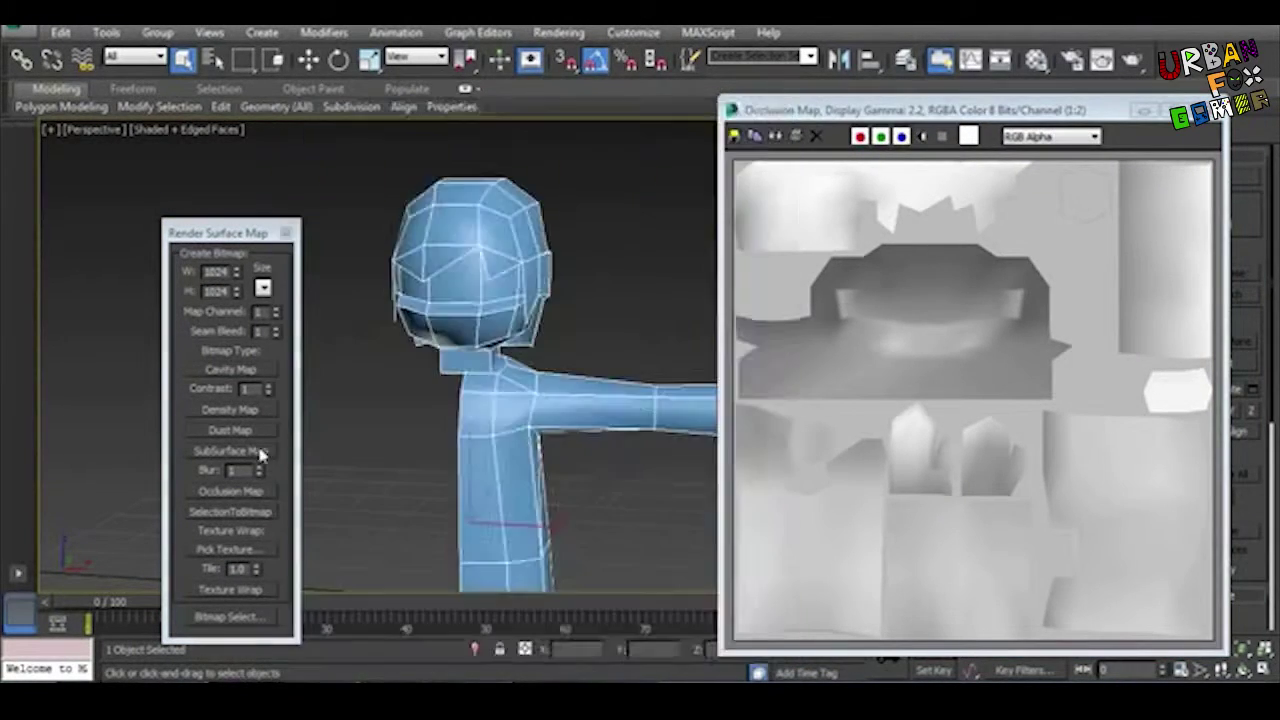
# Step: Render the occlusion map again with blur 2 and save it as frisk_AO.png in a new textures folder
pyautogui.click(255, 452)
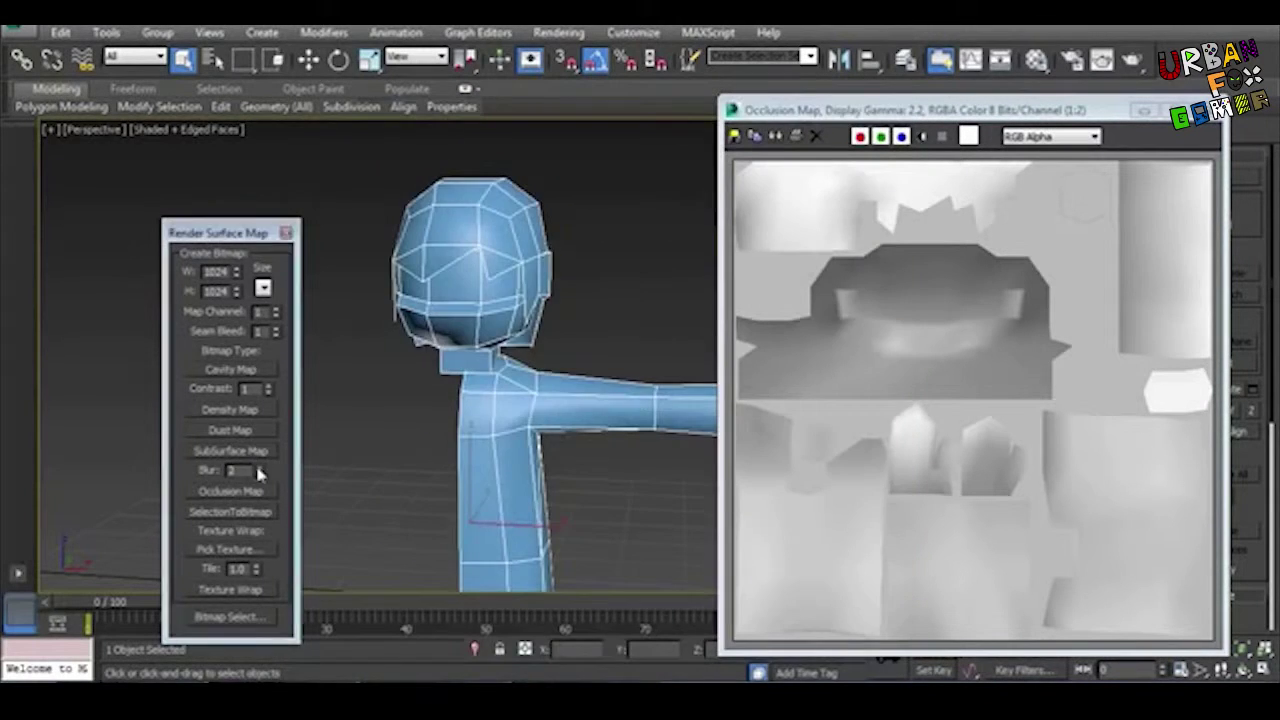
pyautogui.click(230, 491)
pyautogui.moveTo(570, 122); pyautogui.dragTo(604, 122)
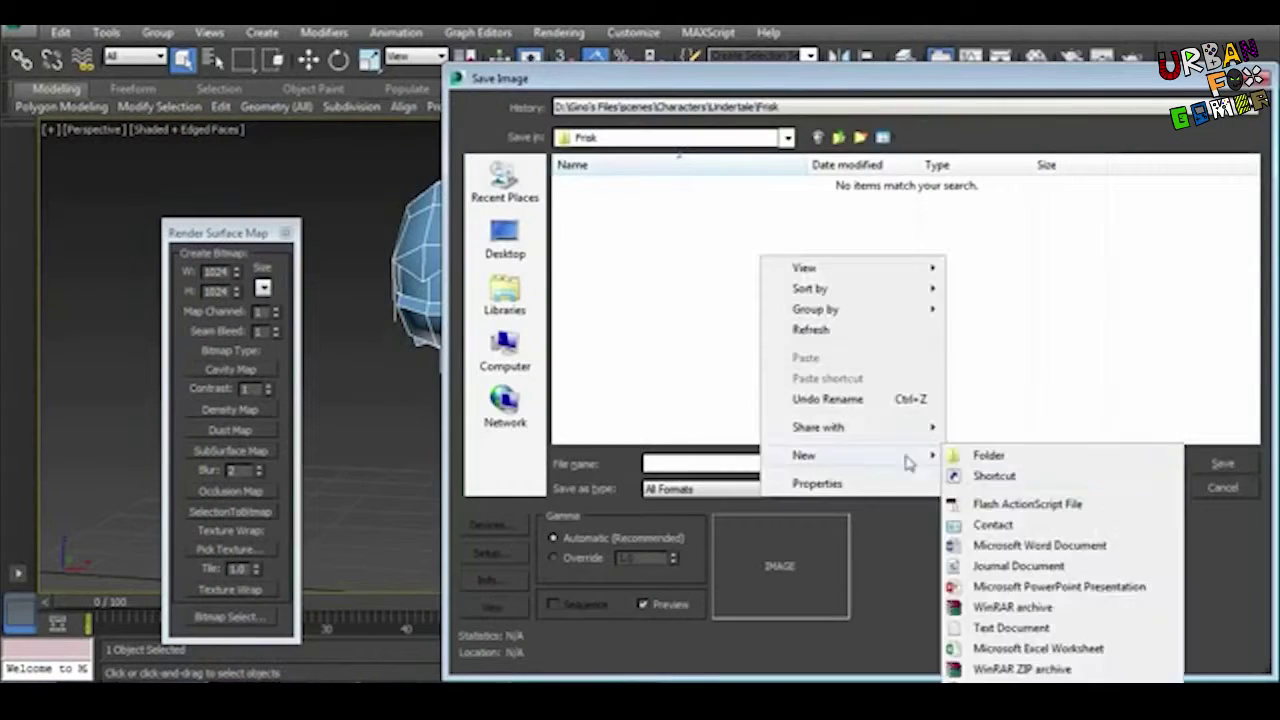
pyautogui.click(990, 457)
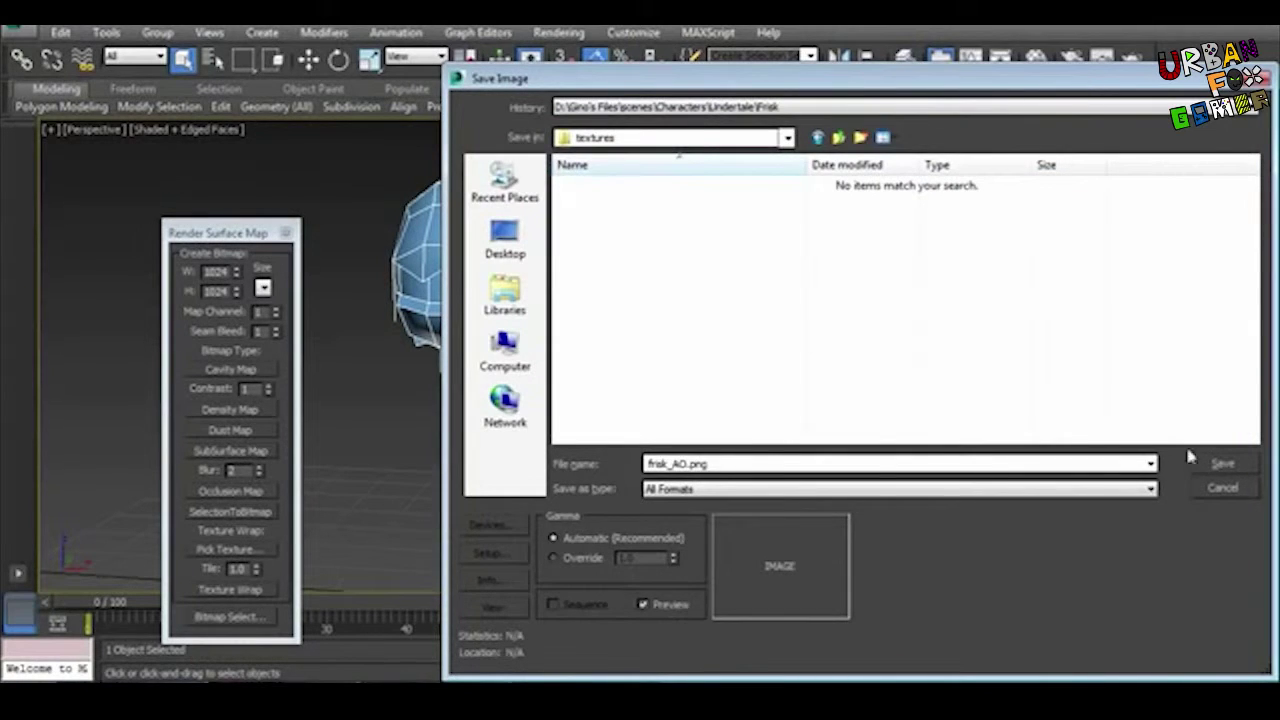
pyautogui.click(1222, 463)
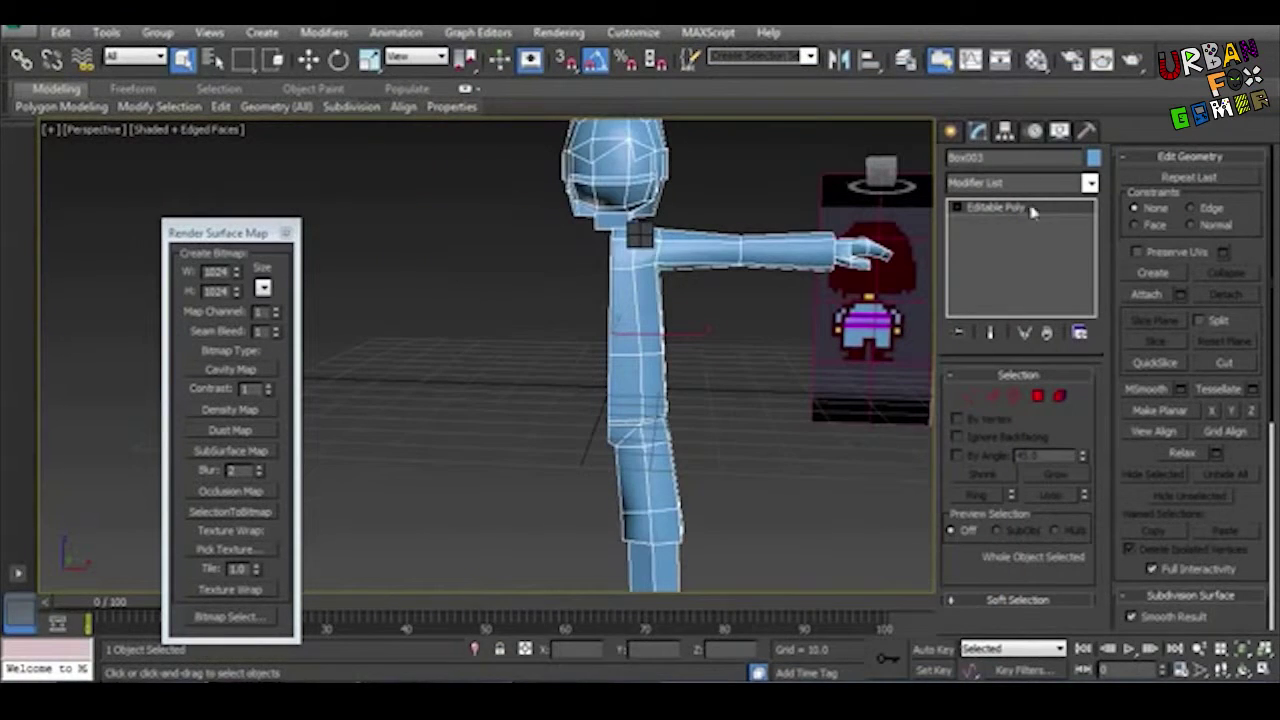
# Step: Apply Unwrap UVW to the character, render its UV template at 1024 by 1024 and save it as frisk_template.png in the textures folder
pyautogui.click(1060, 183)
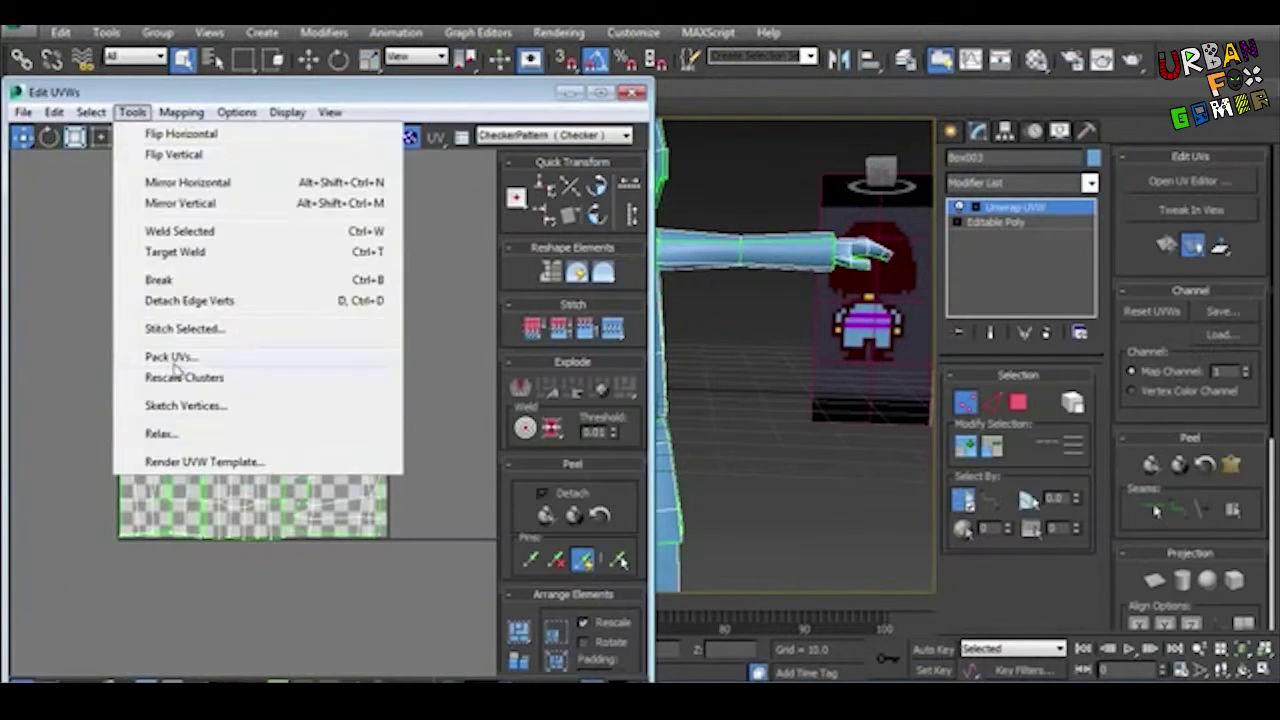
pyautogui.click(177, 457)
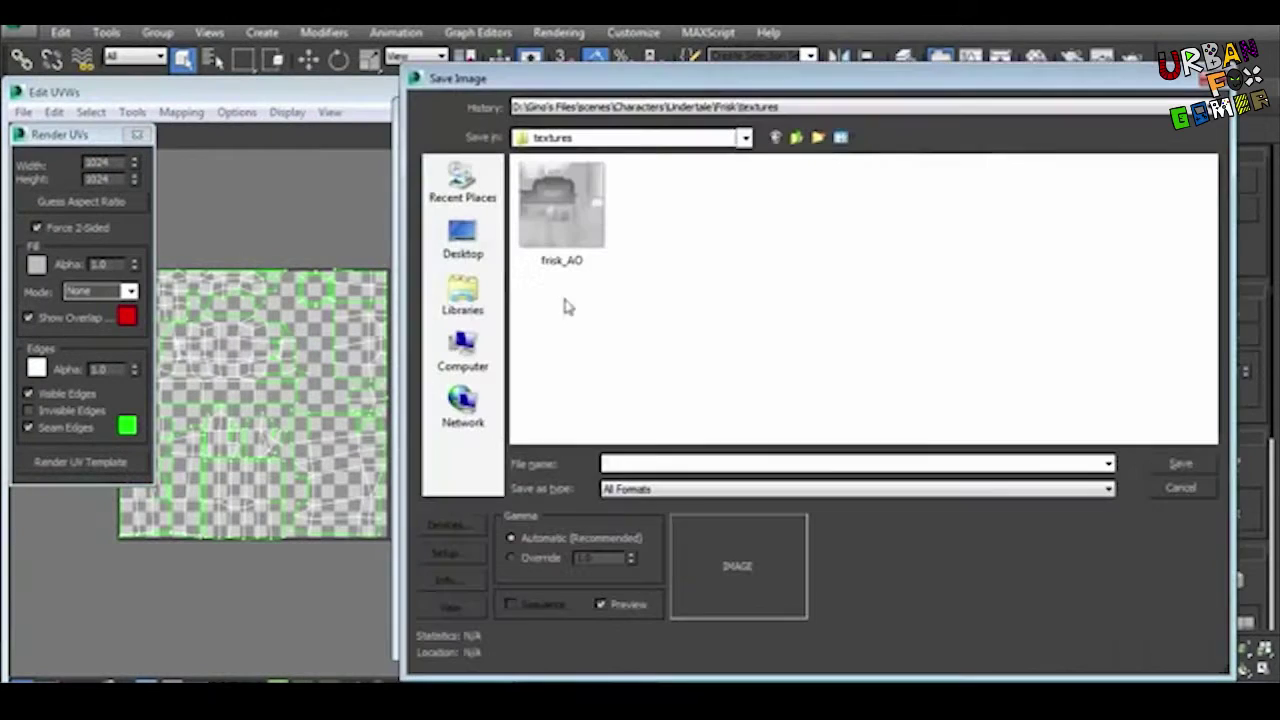
pyautogui.write('frisk_template.png')
pyautogui.press('Return')
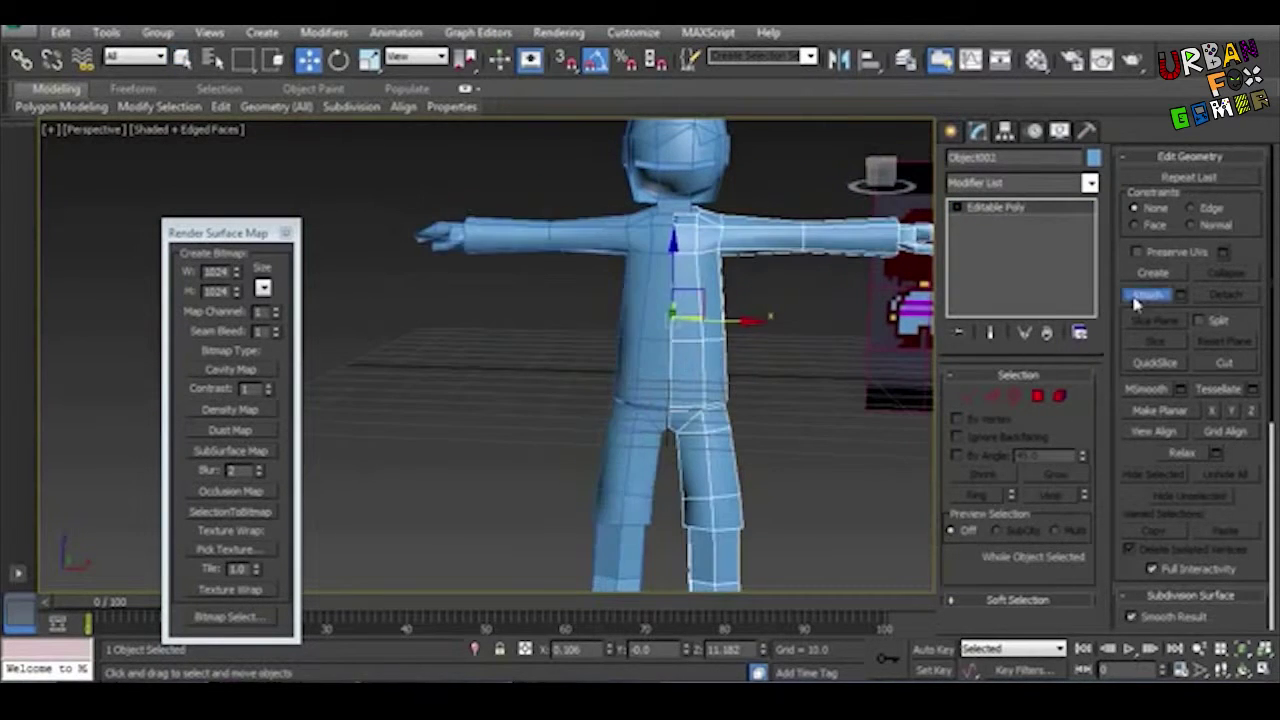
# Step: Combine the mirrored body halves into one mesh and select its face and neck element
pyautogui.click(970, 397)
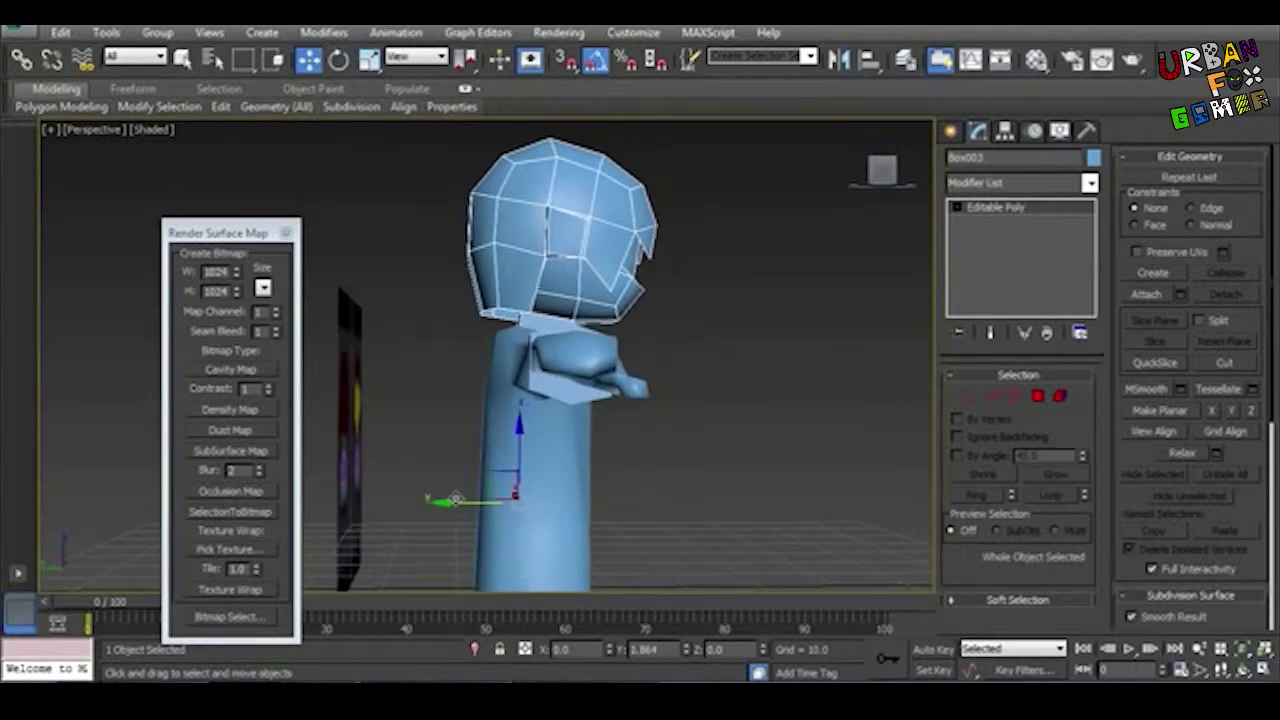
pyautogui.keyDown('alt'); pyautogui.moveTo(455, 498); pyautogui.dragTo(630, 430, button='middle'); pyautogui.keyUp('alt')
pyautogui.press('4')
pyautogui.click(540, 312)
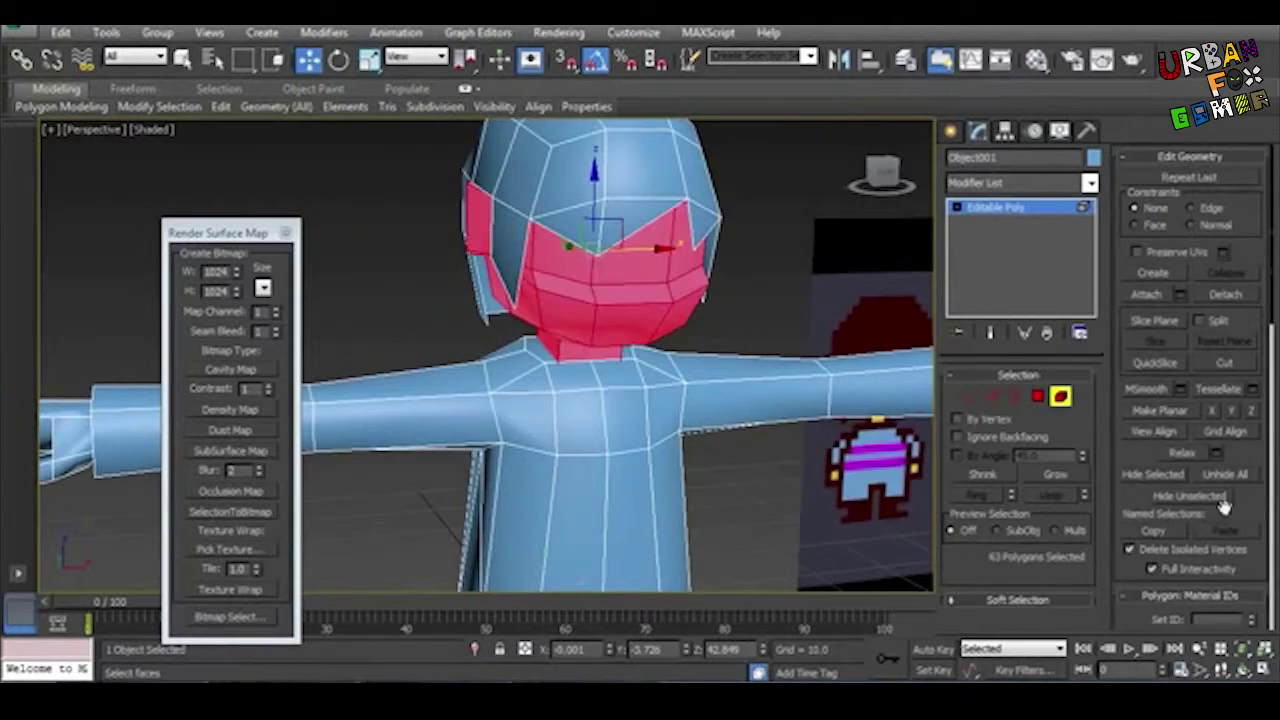
# Step: Select the polygons at the bottom of both feet
pyautogui.scroll(-5, 1225, 537)
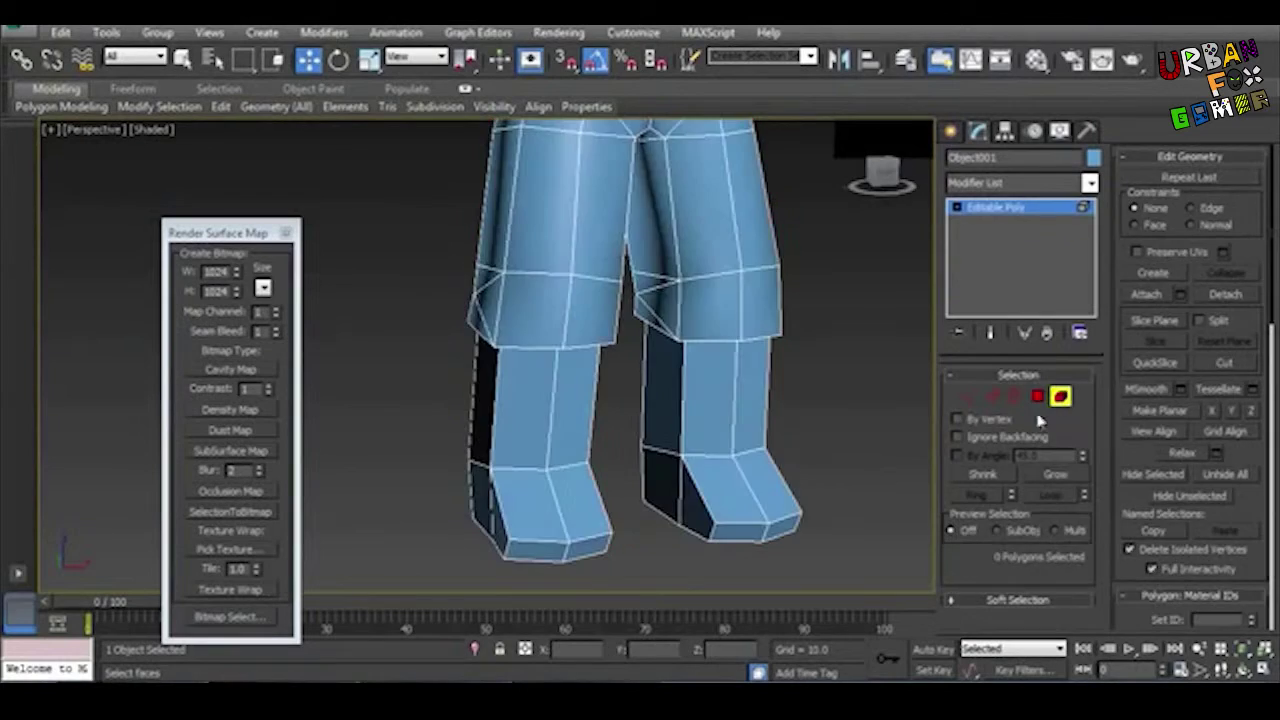
pyautogui.press('4')
pyautogui.moveTo(408, 579); pyautogui.dragTo(845, 545)
pyautogui.scroll(-5, 1190, 400)
pyautogui.keyDown('alt'); pyautogui.moveTo(600, 450); pyautogui.dragTo(510, 562, button='middle'); pyautogui.keyUp('alt')
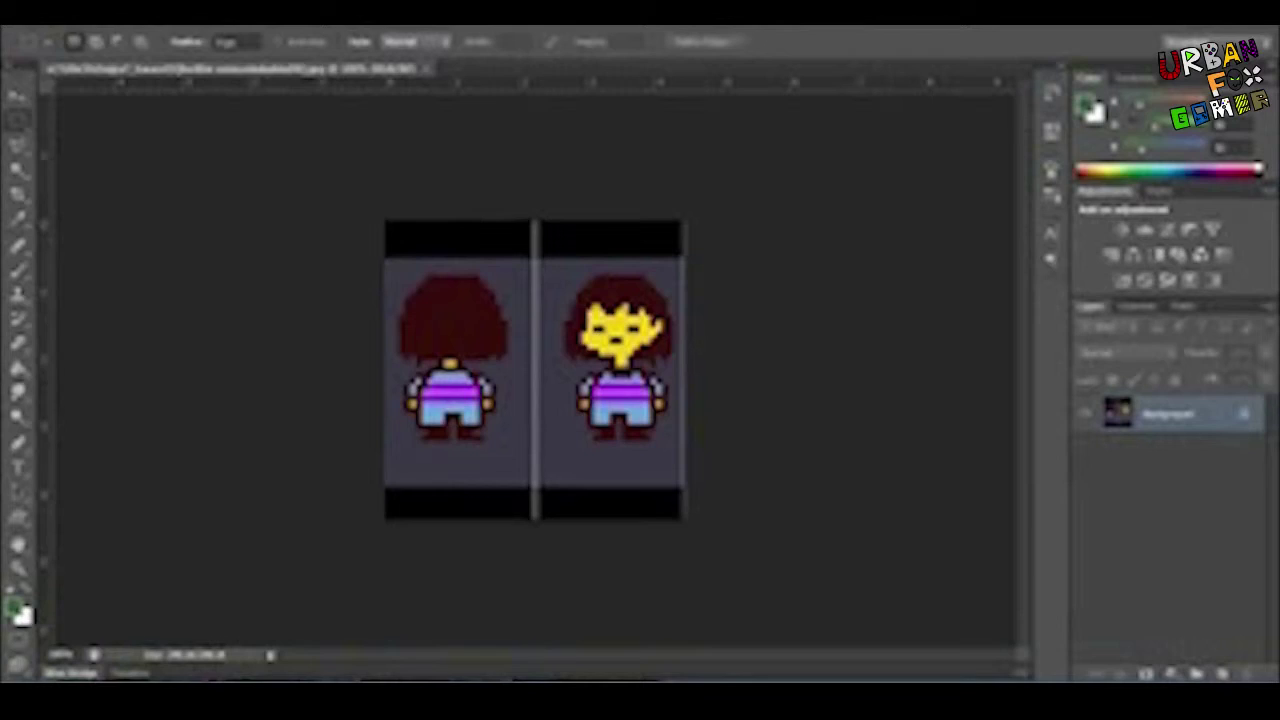
# Step: Switch to Photoshop and open frisk_AO.png and frisk_template.png from the textures folder
pyautogui.click(23, 43)
pyautogui.click(45, 51)
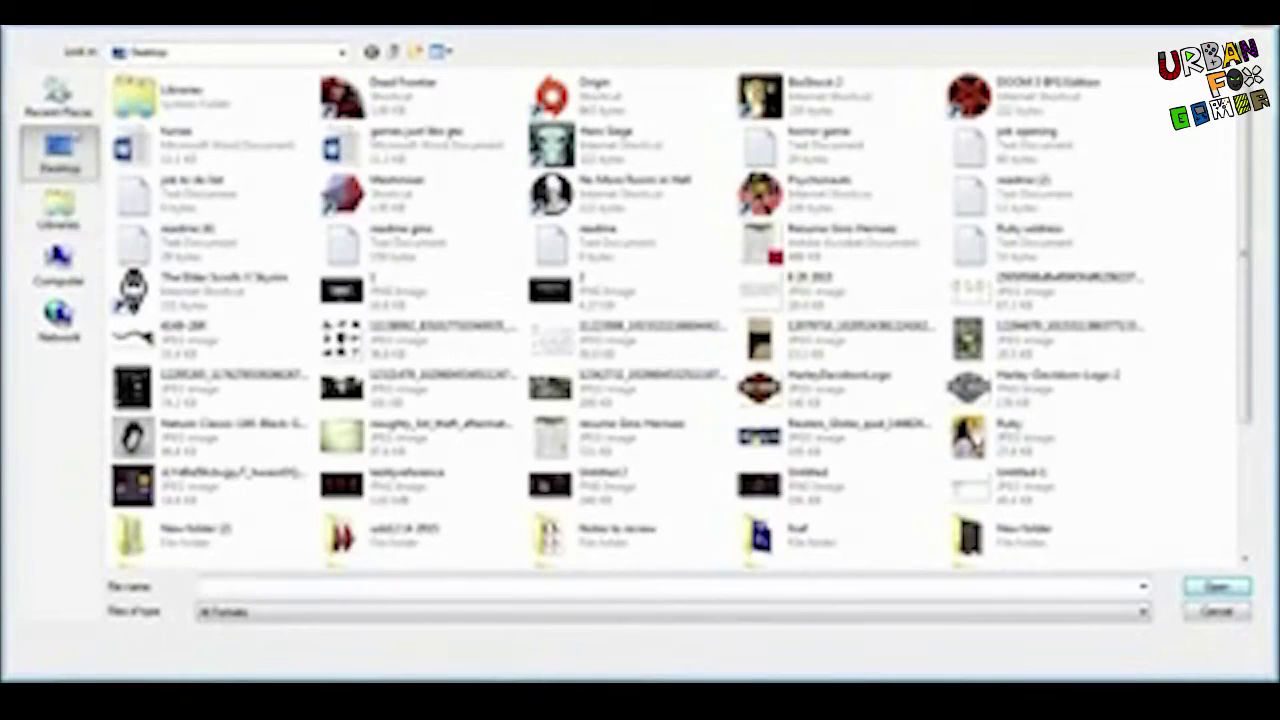
pyautogui.click(58, 98)
pyautogui.doubleClick(203, 102)
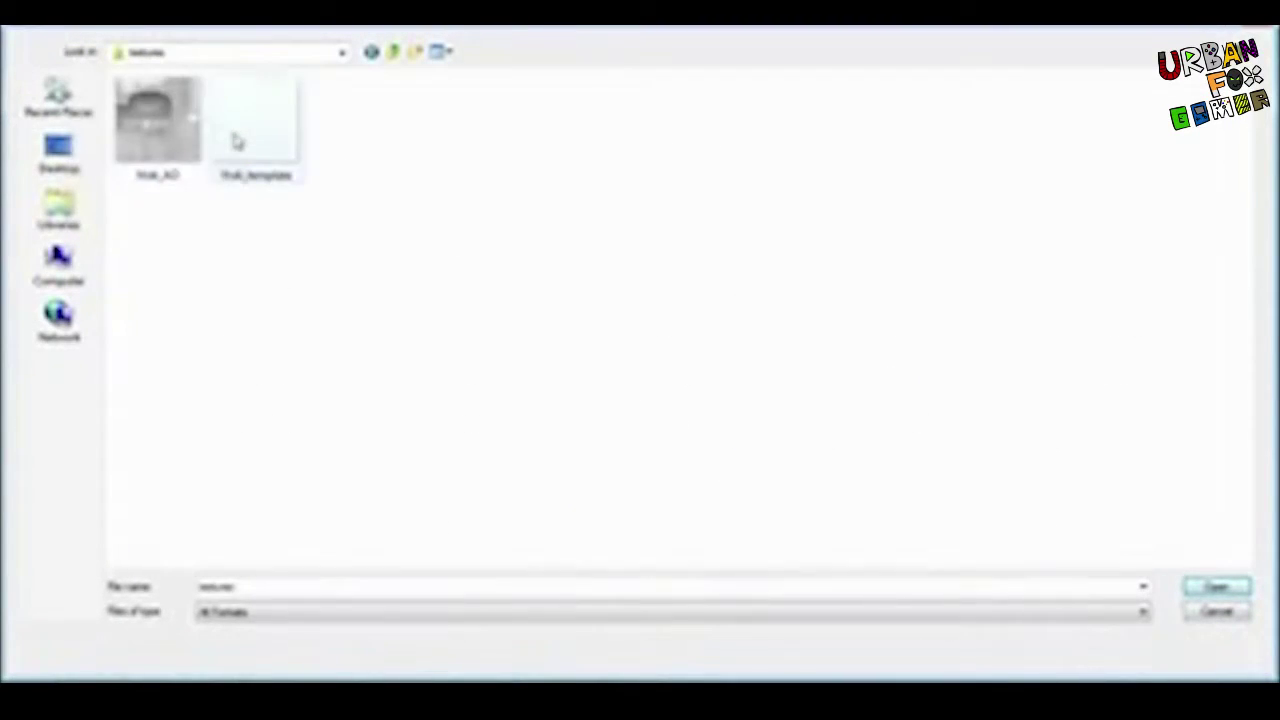
pyautogui.moveTo(147, 272); pyautogui.dragTo(415, 88)
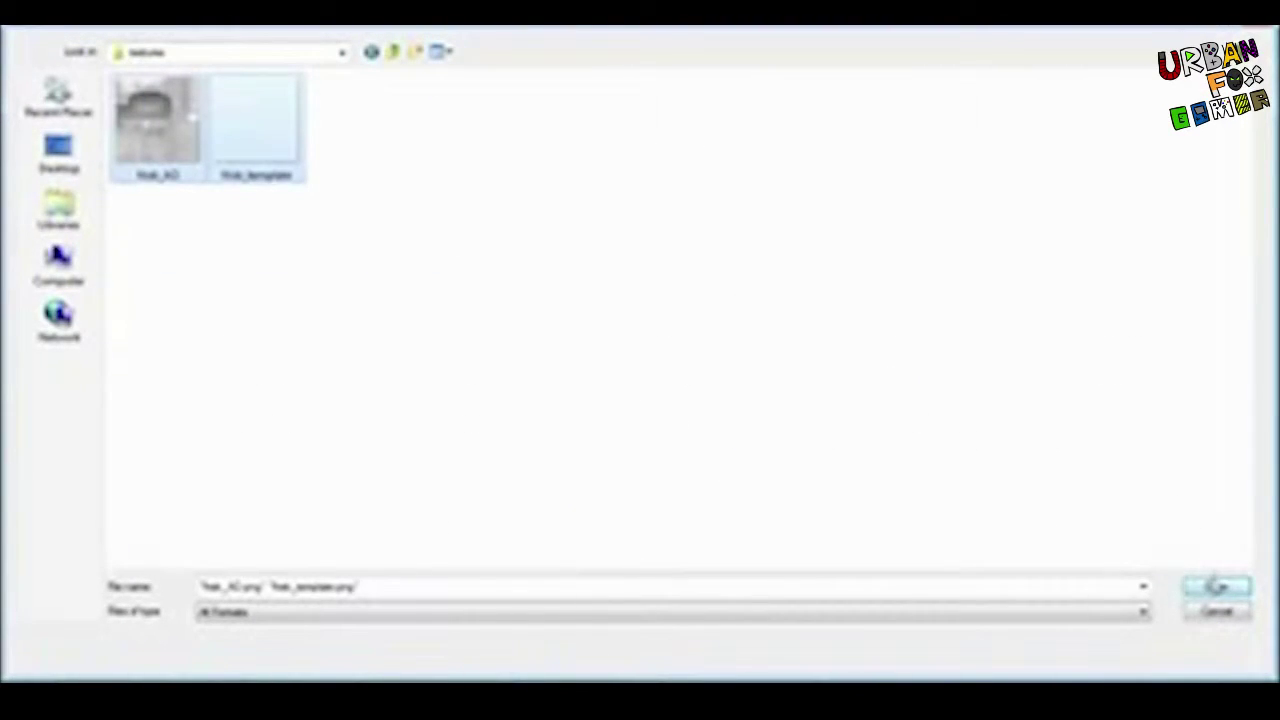
pyautogui.click(1217, 589)
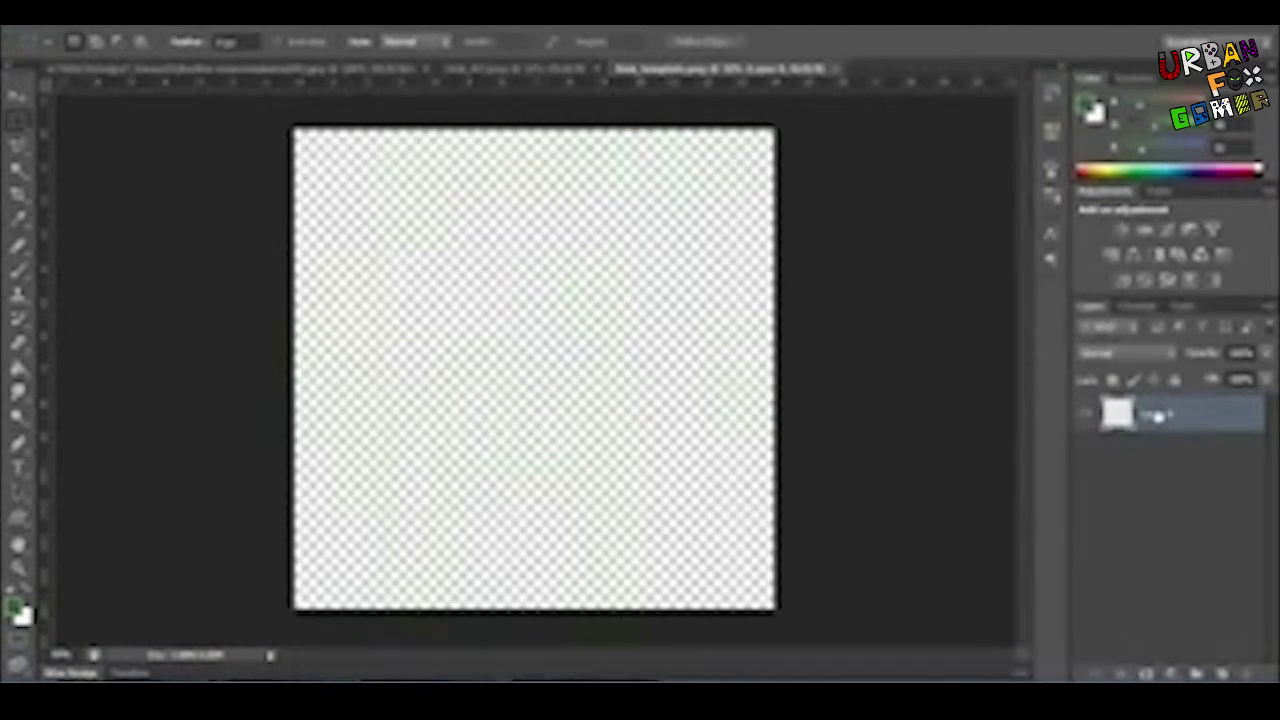
# Step: Duplicate the UV template layer into frisk_AO.png under the name template and close the frisk_template.png document
pyautogui.rightClick(1196, 436)
pyautogui.click(1066, 100)
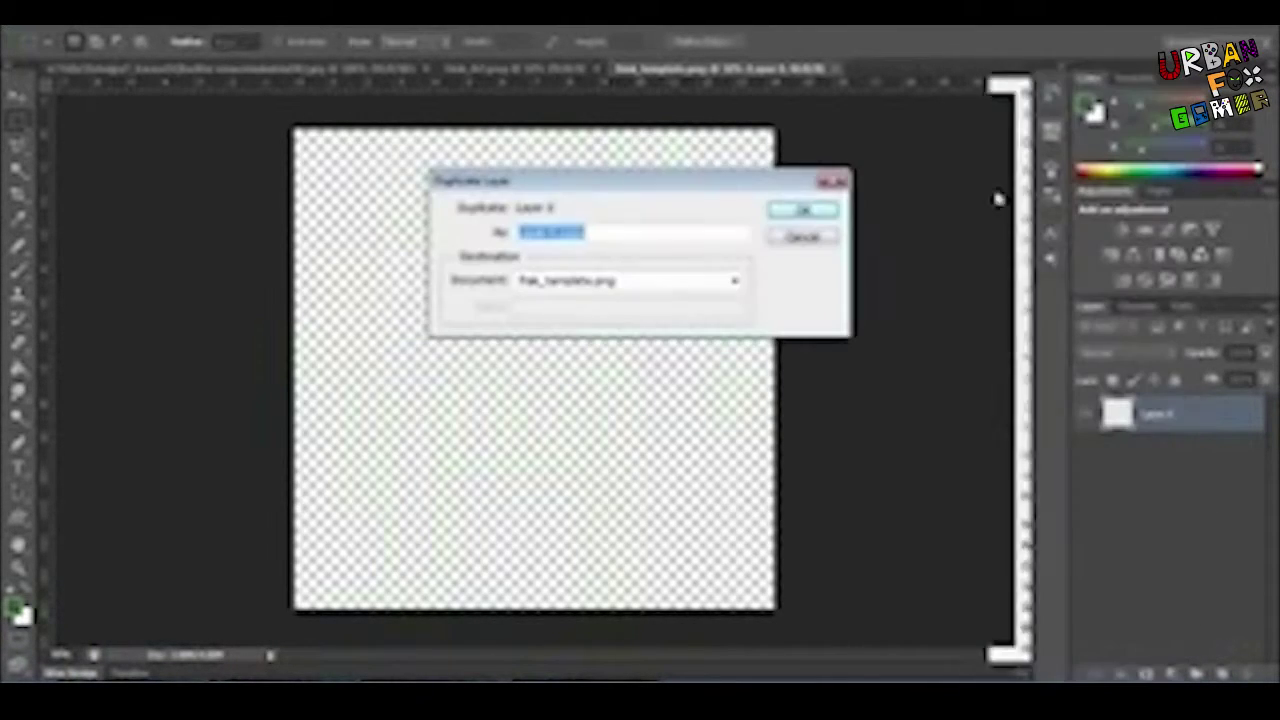
pyautogui.click(651, 286)
pyautogui.click(640, 313)
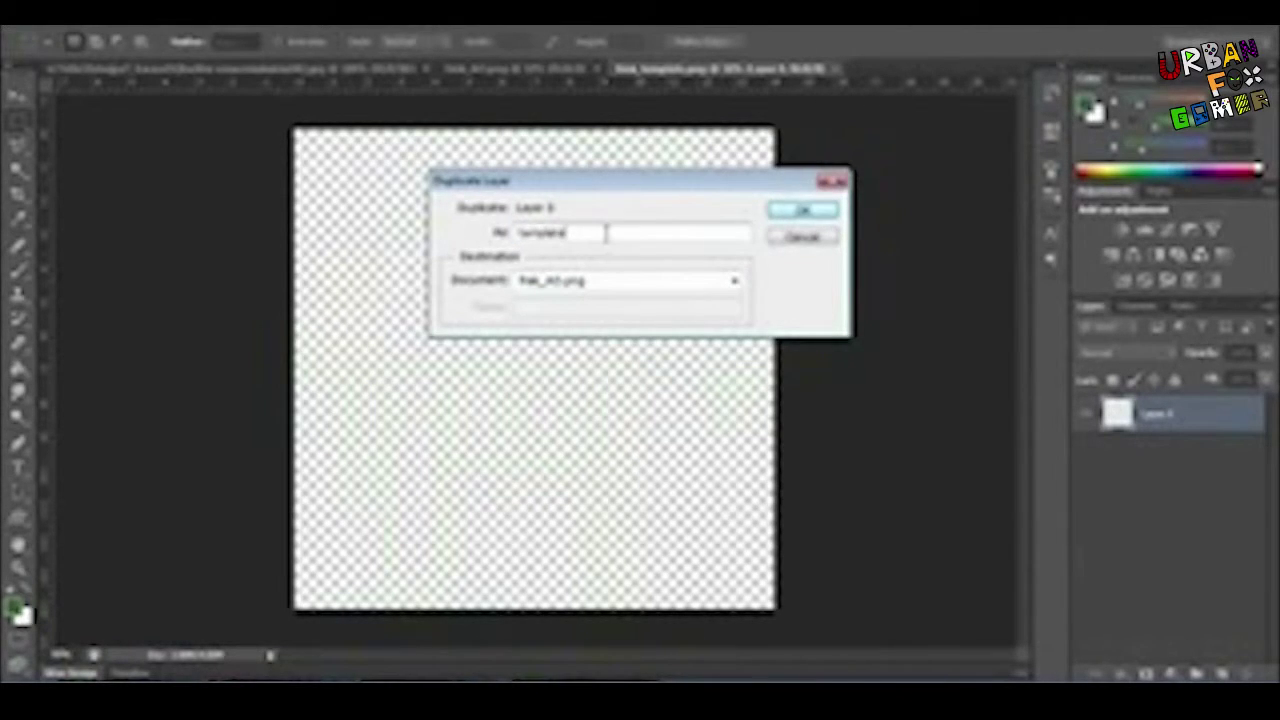
pyautogui.press('Return')
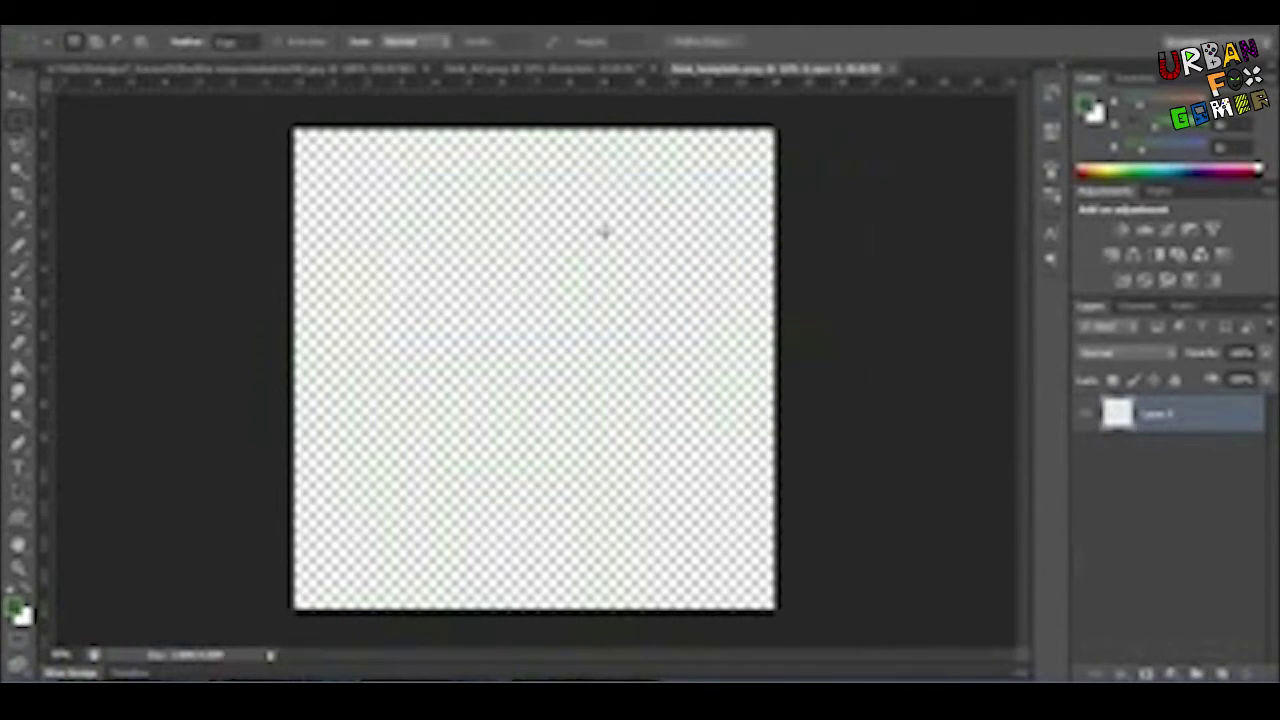
pyautogui.click(897, 70)
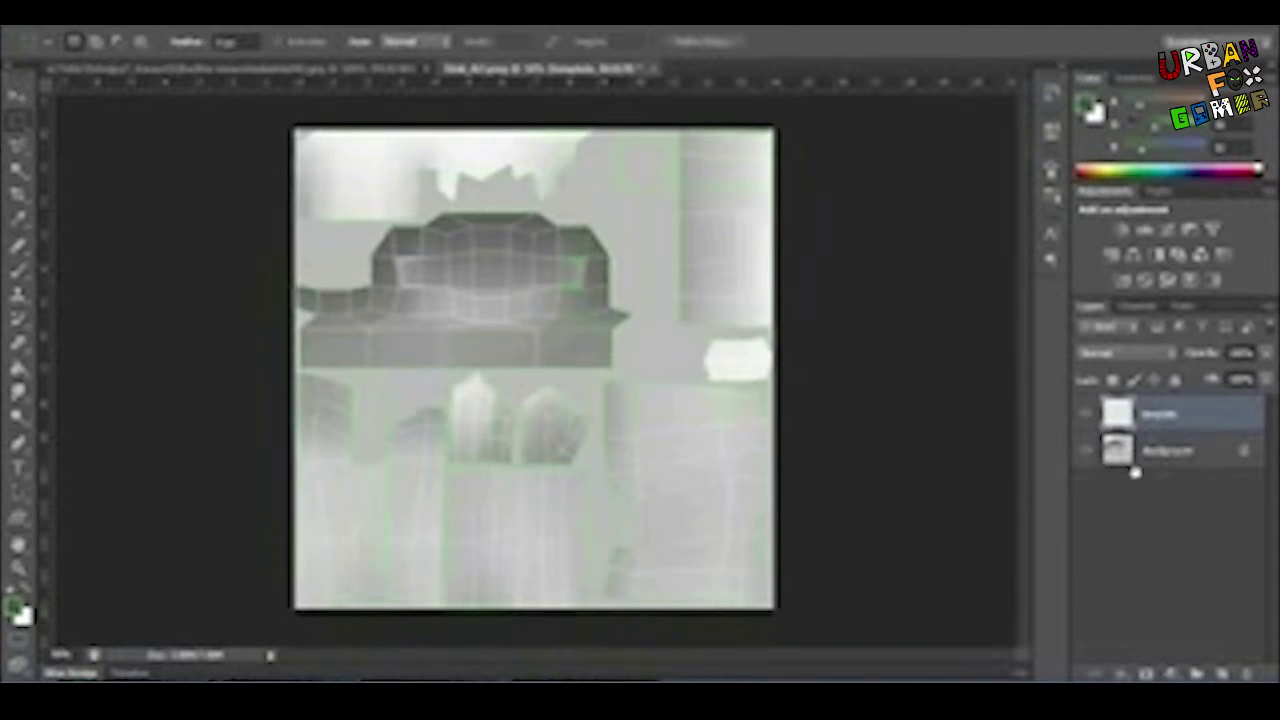
# Step: Examine the colours and face of the front-view Frisk sprite in the reference image
pyautogui.click(221, 77)
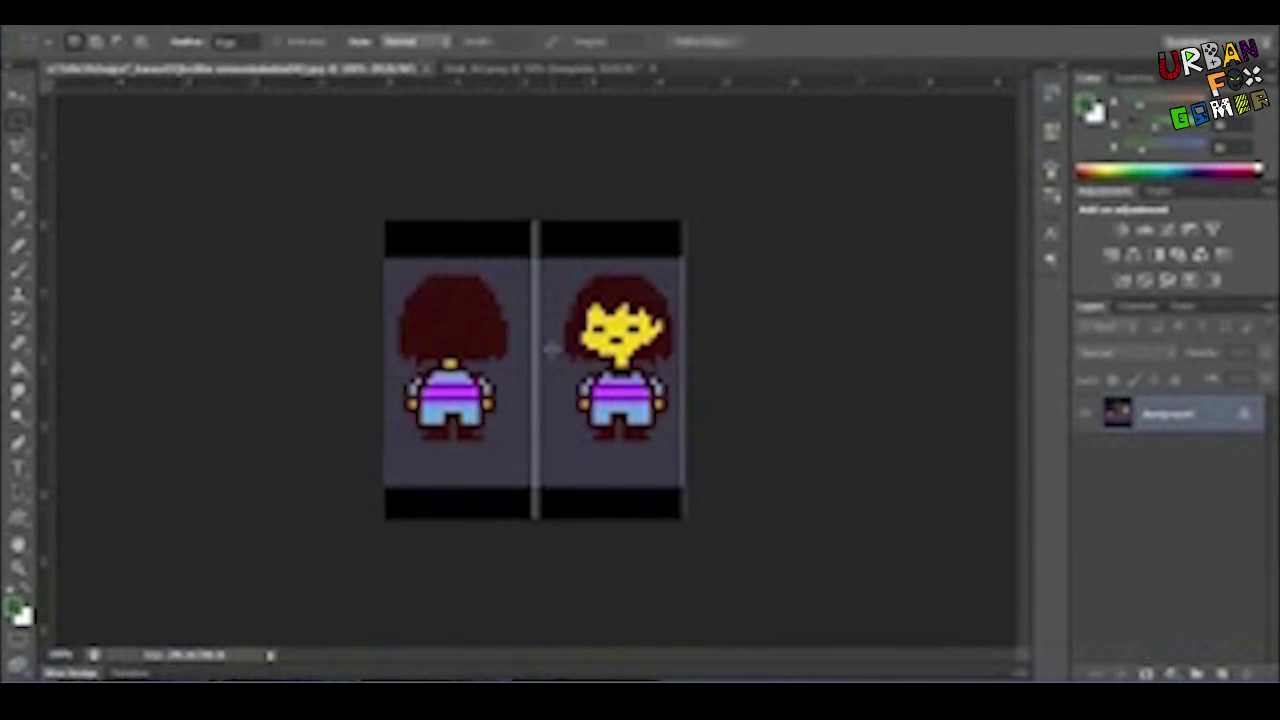
pyautogui.keyDown('alt'); pyautogui.scroll(5, 621, 362); pyautogui.keyUp('alt')
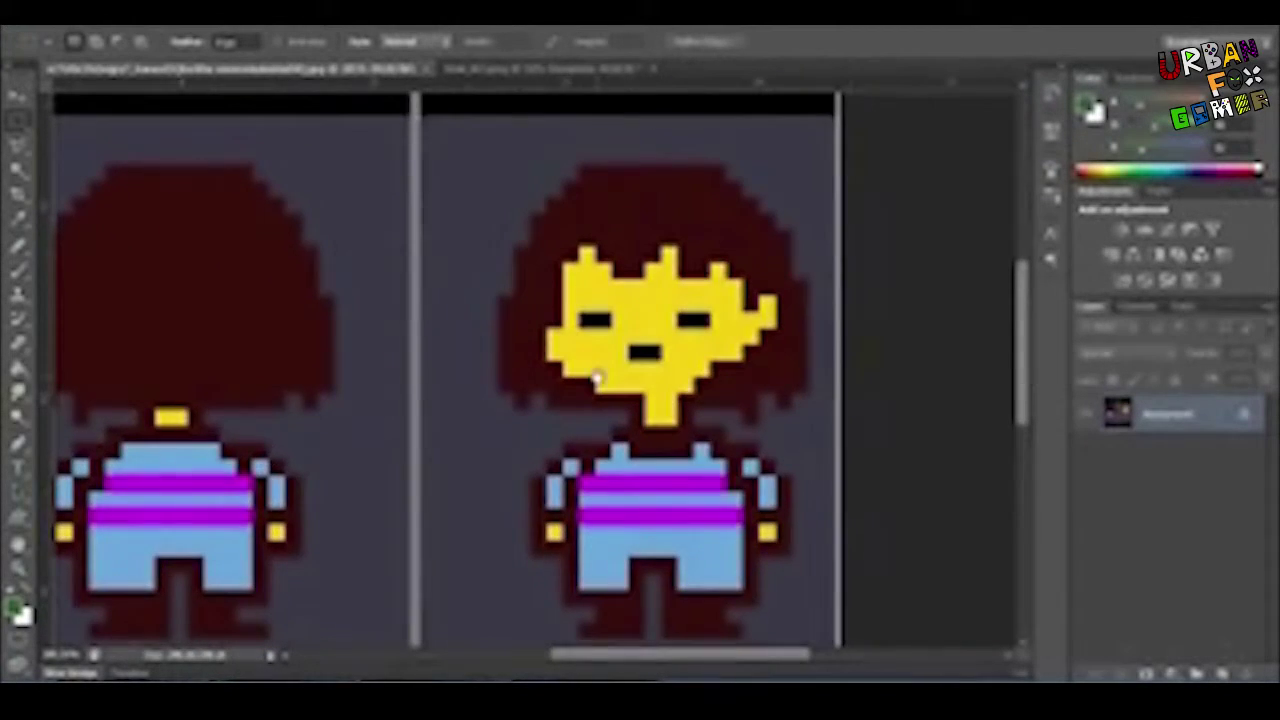
pyautogui.keyDown('alt'); pyautogui.scroll(-1, 621, 360); pyautogui.keyUp('alt')
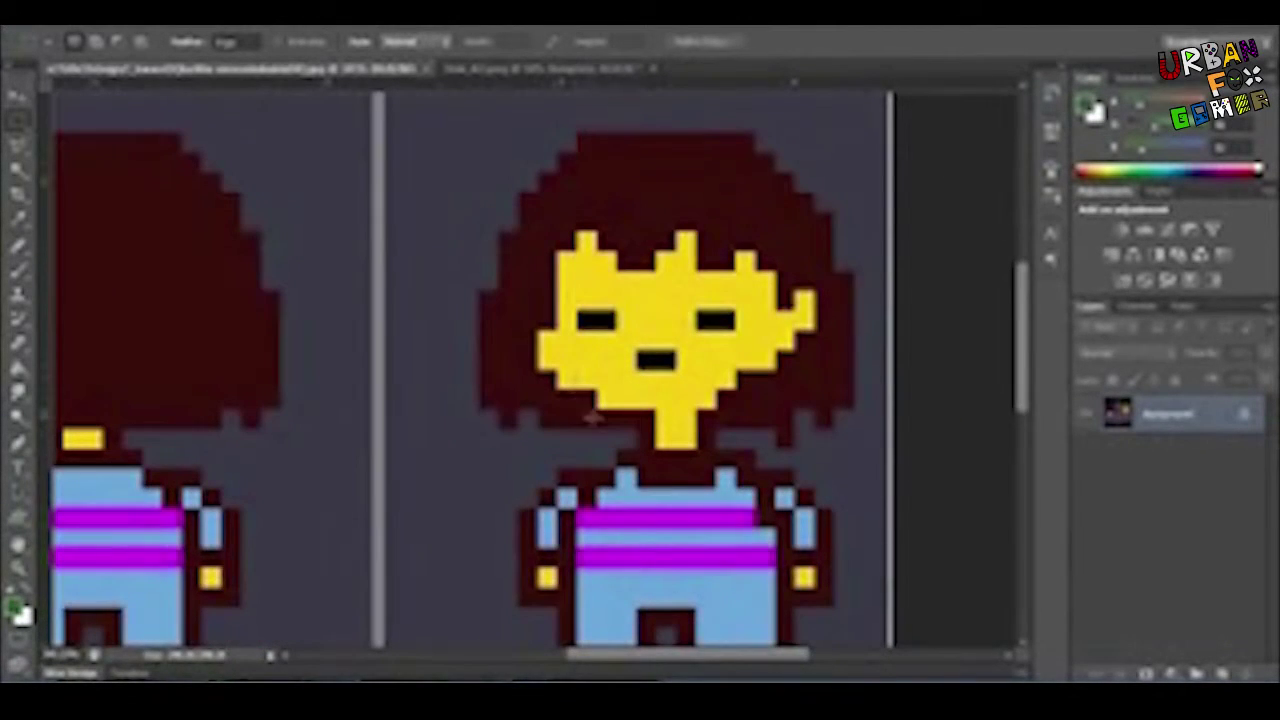
pyautogui.click(488, 70)
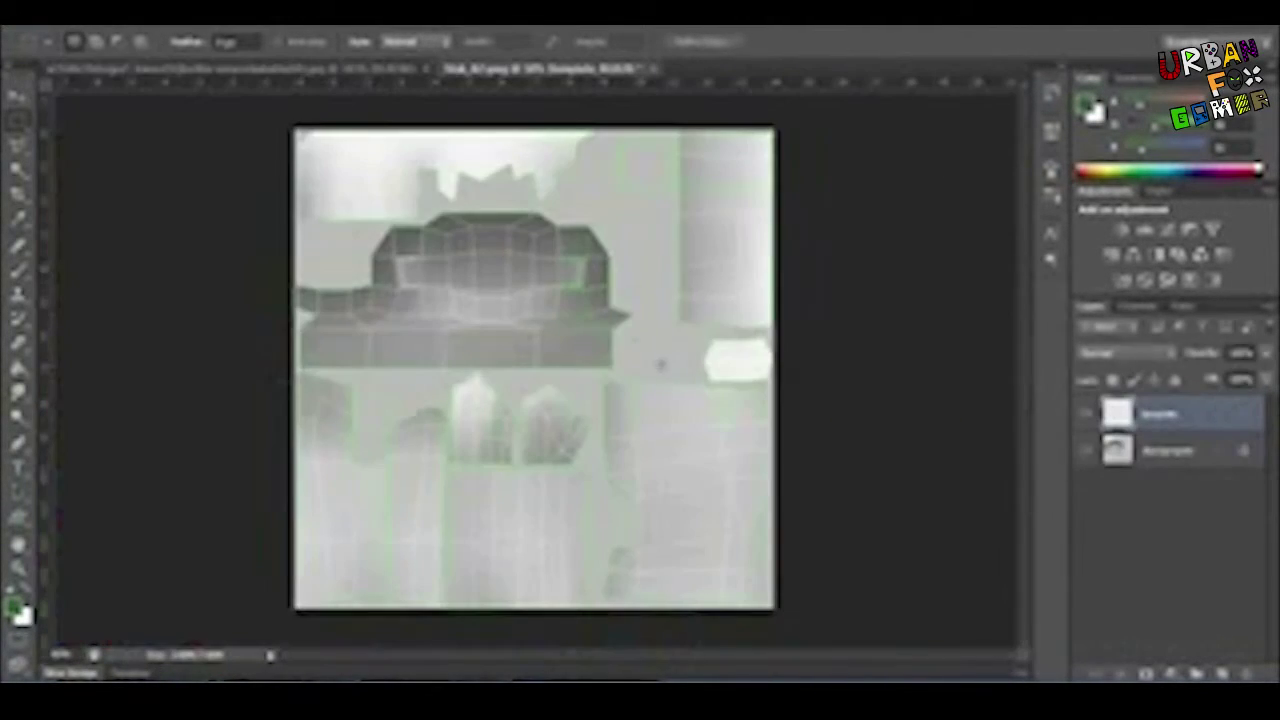
# Step: Try Auto Tone on the occlusion background layer and undo it
pyautogui.click(1165, 455)
pyautogui.hotkey('ctrl', 'shift', 'l')
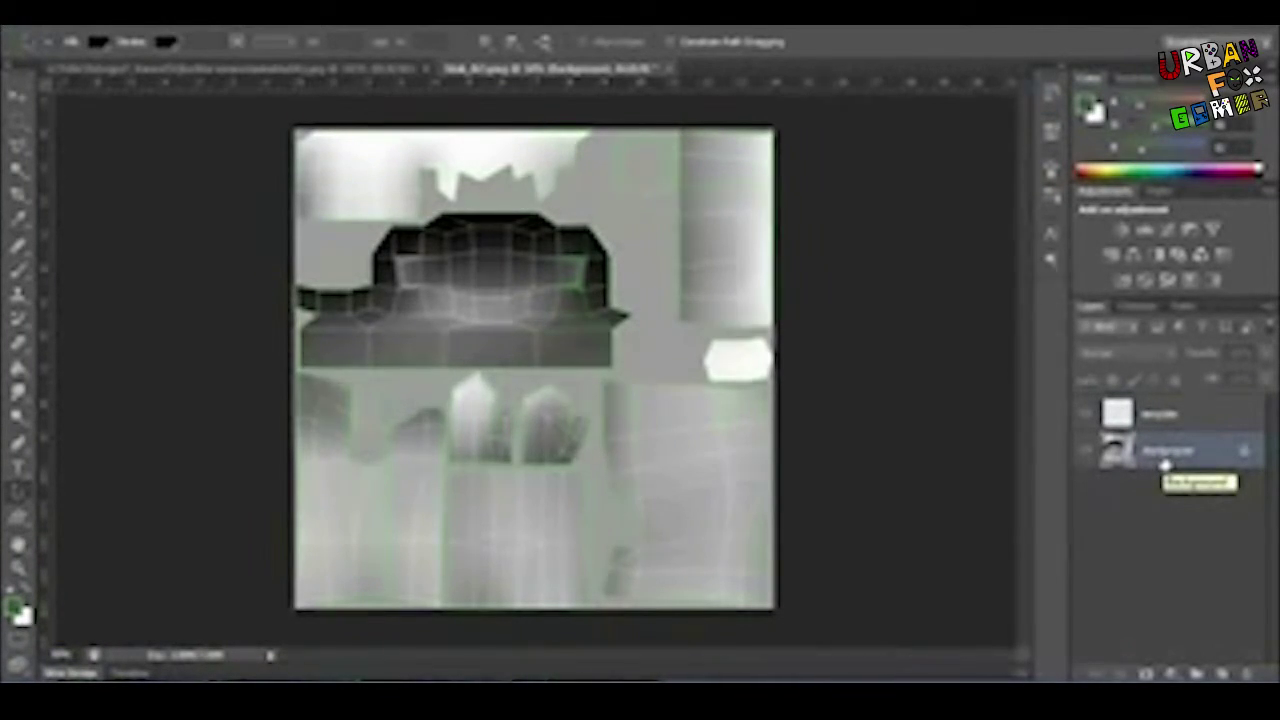
pyautogui.hotkey('ctrl', 'z')
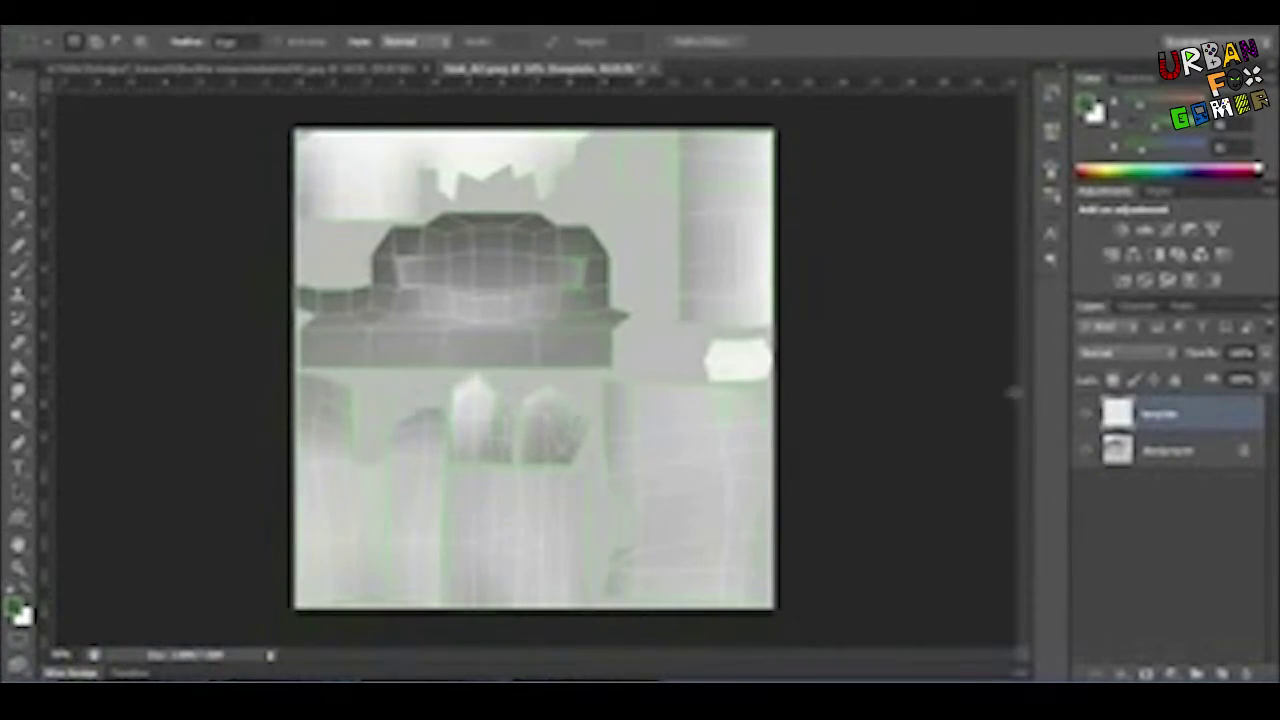
# Step: Add a layer named base color between the template layer and the occlusion background in frisk_AO.png
pyautogui.hotkey('ctrl', '+')
pyautogui.hscroll(-3, 726, 398)
pyautogui.scroll(2, 779, 379)
pyautogui.hscroll(-2, 790, 400)
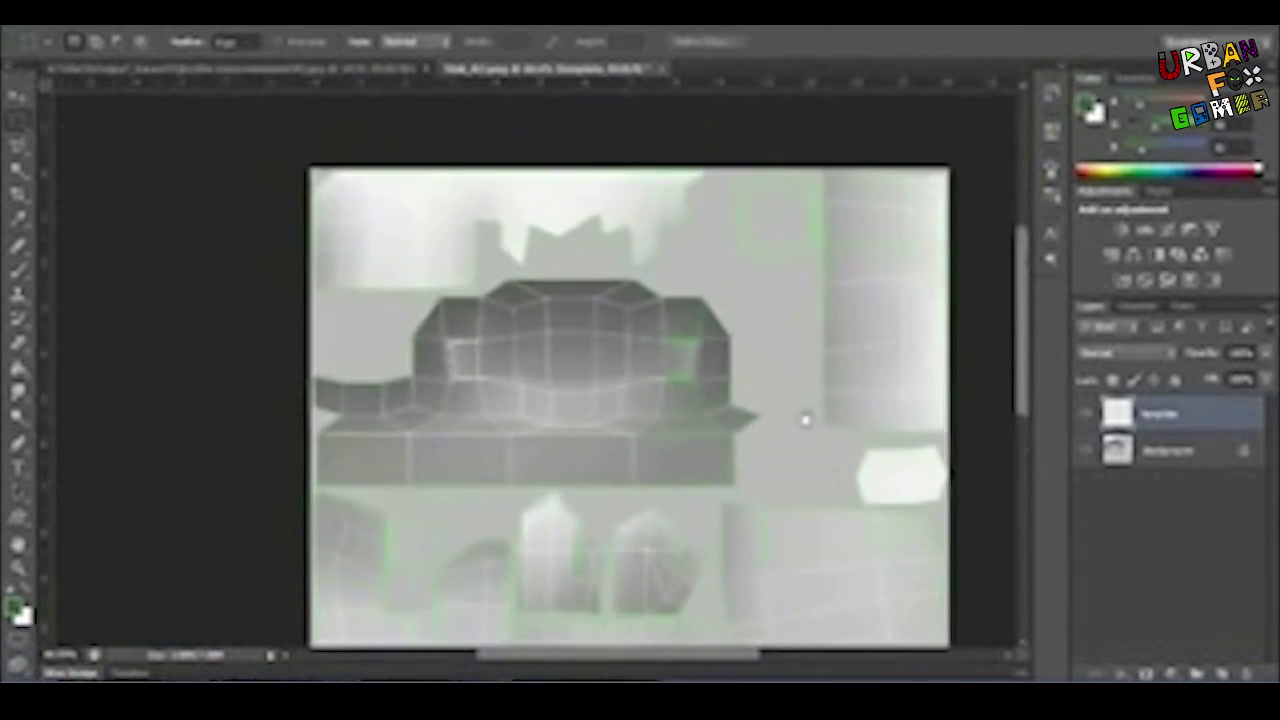
pyautogui.doubleClick(1142, 455)
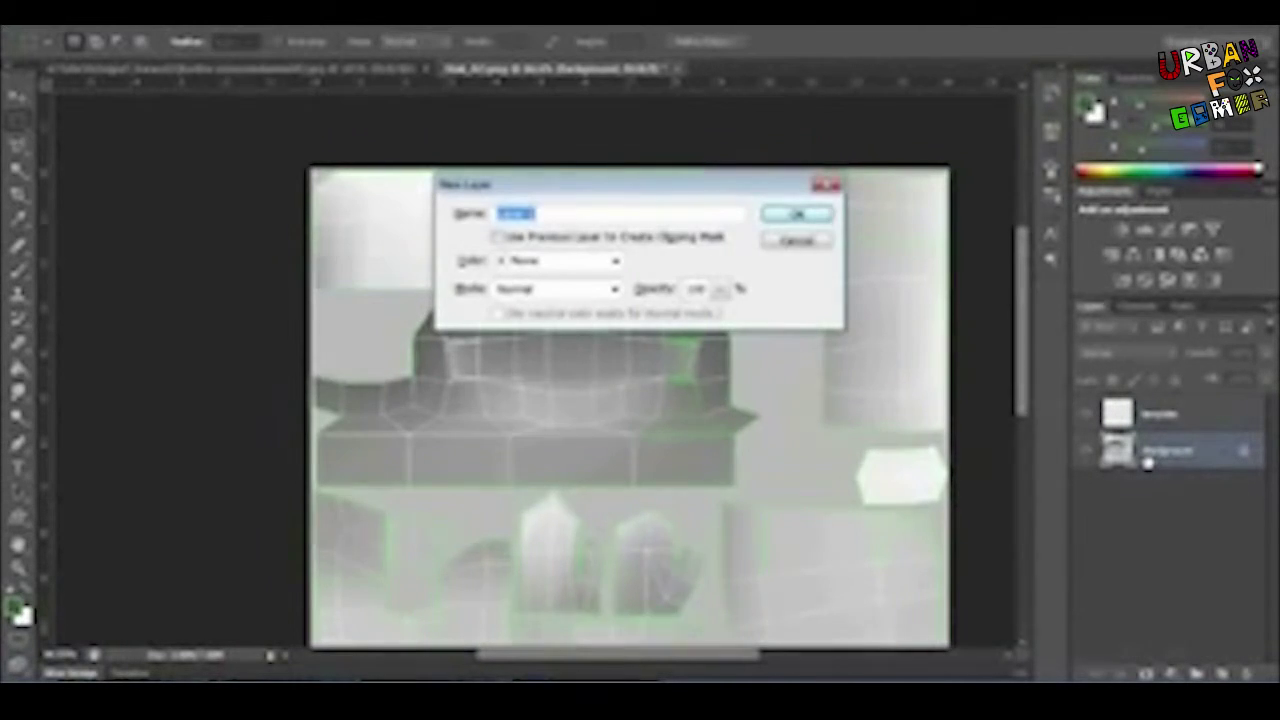
pyautogui.press('Return')
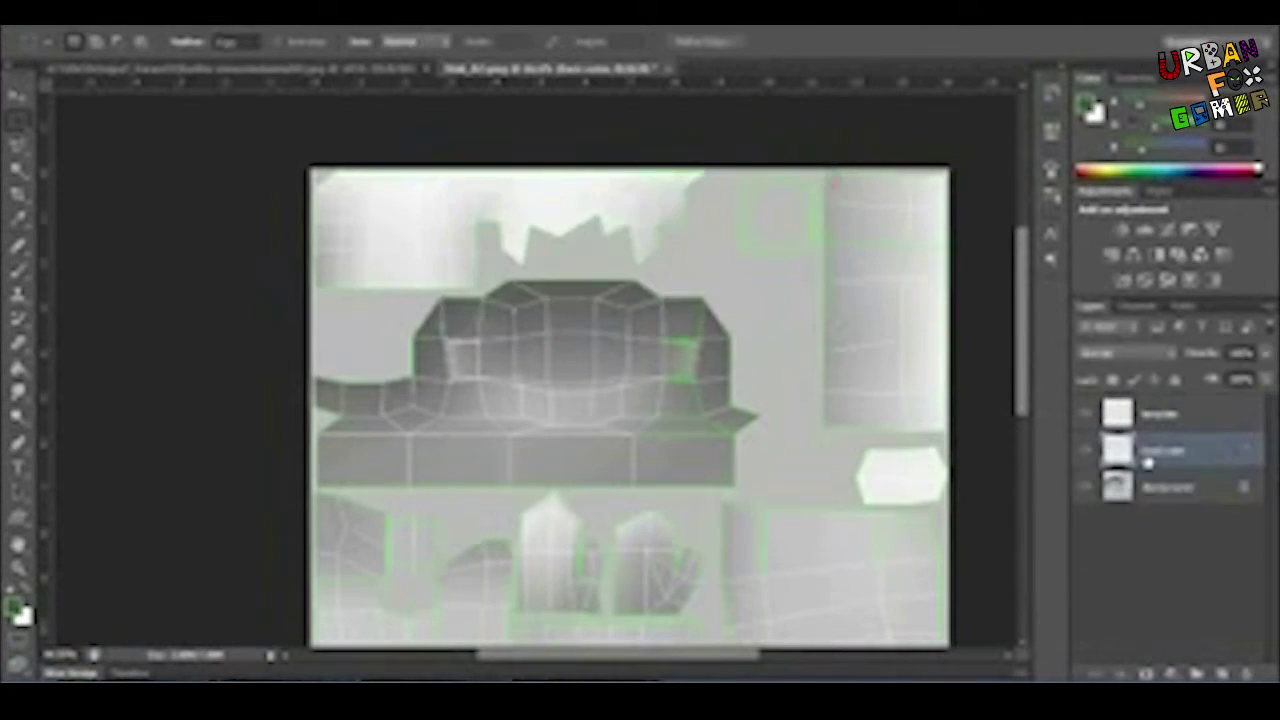
pyautogui.hotkey('ctrl', '-')
# Step: Fill the base color layer with the dark brown sampled from the sprite's hair and set its blend mode to Multiply
pyautogui.click(362, 70)
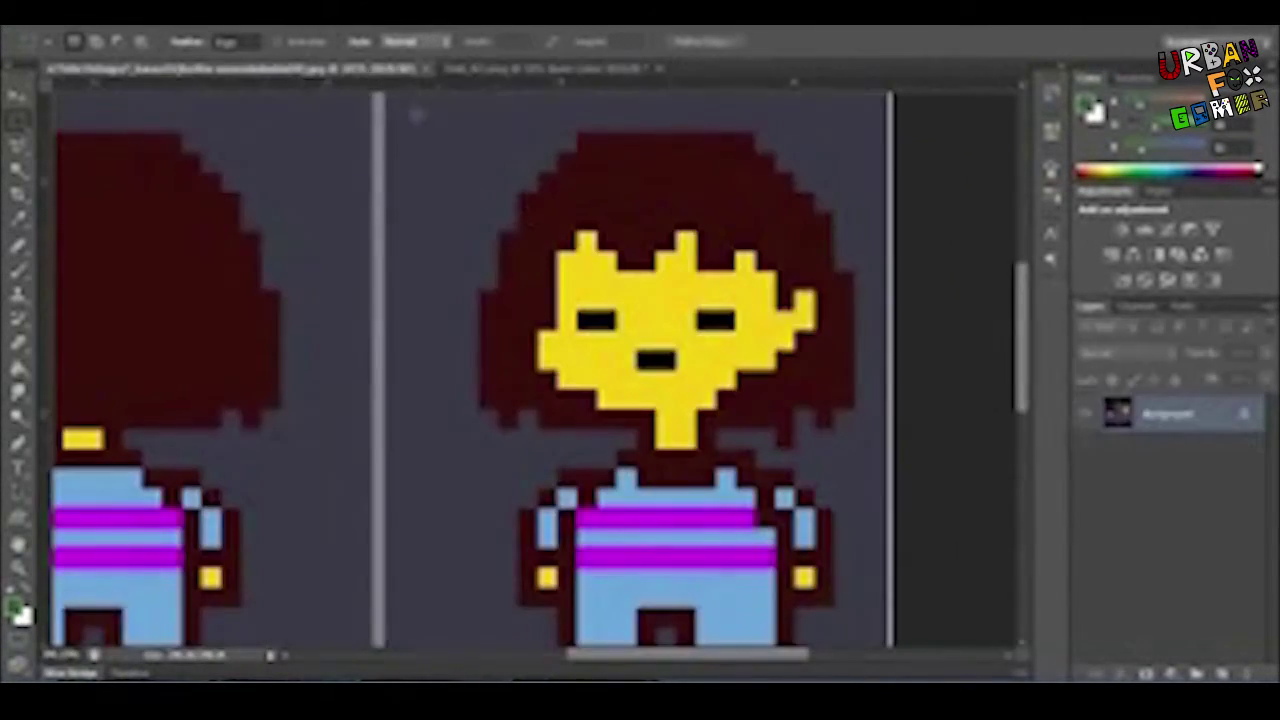
pyautogui.press('g')
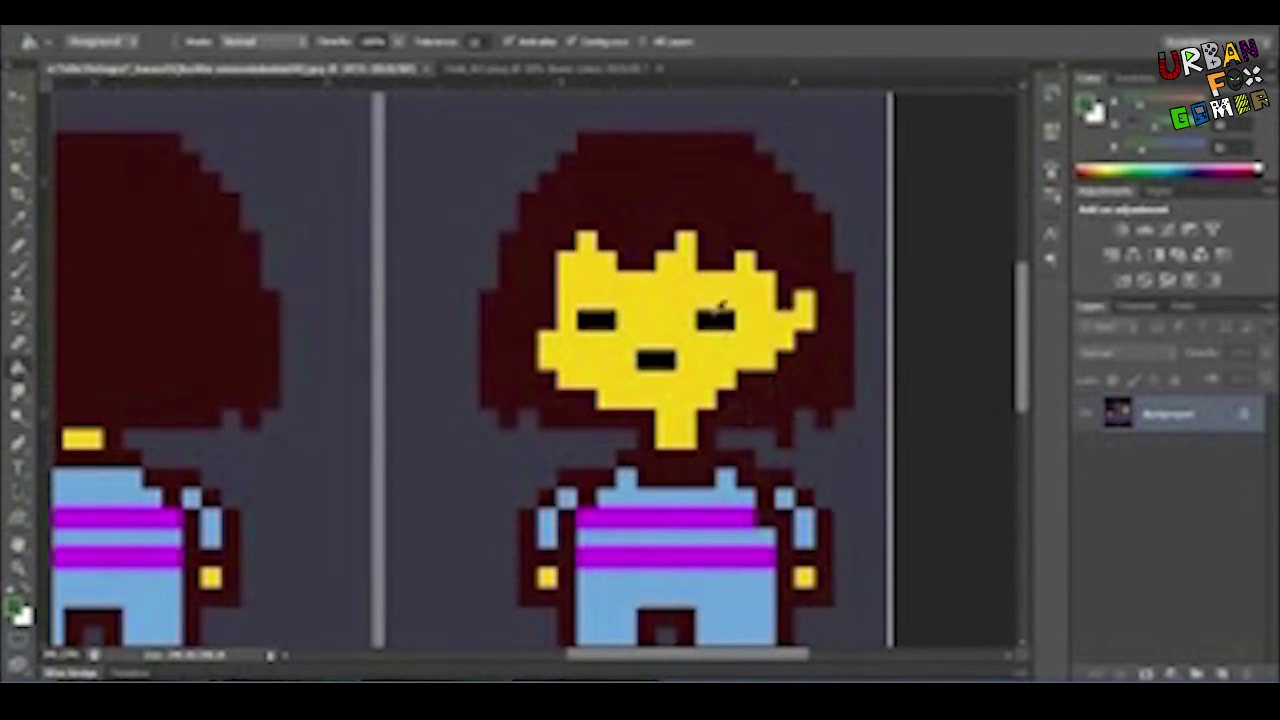
pyautogui.keyDown('alt'); pyautogui.click(697, 176); pyautogui.keyUp('alt')
pyautogui.click(505, 72)
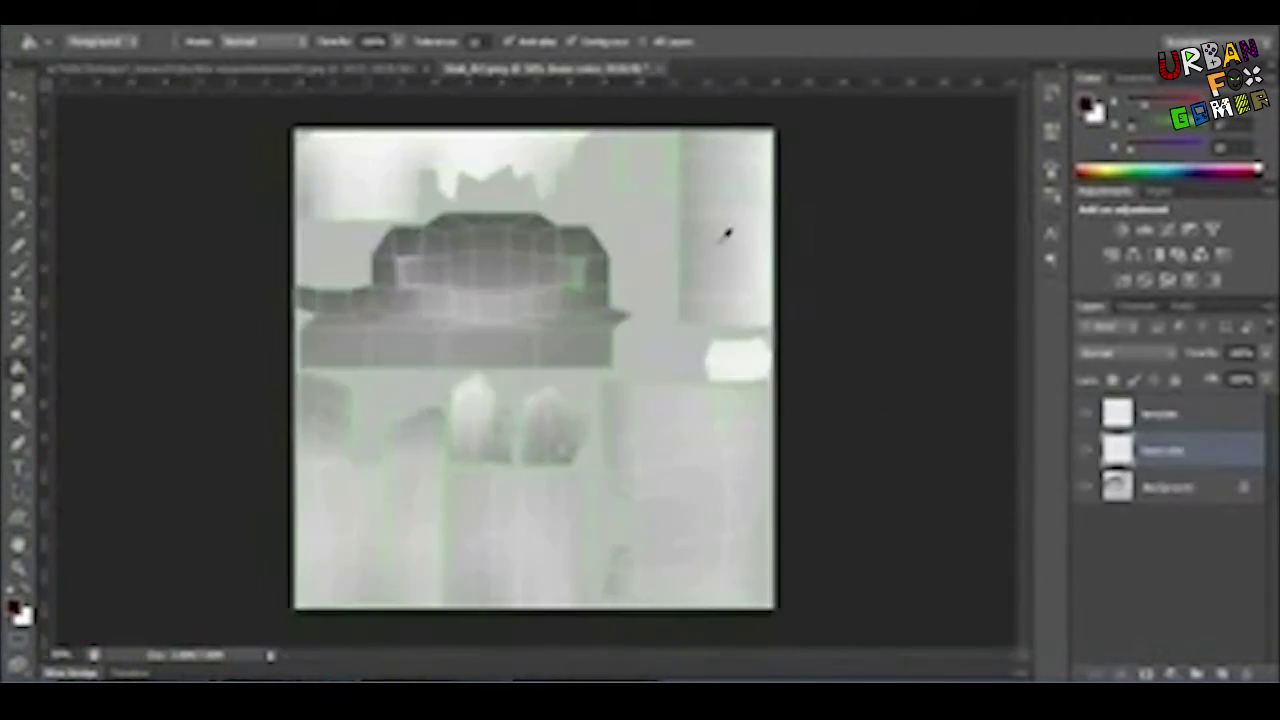
pyautogui.click(646, 427)
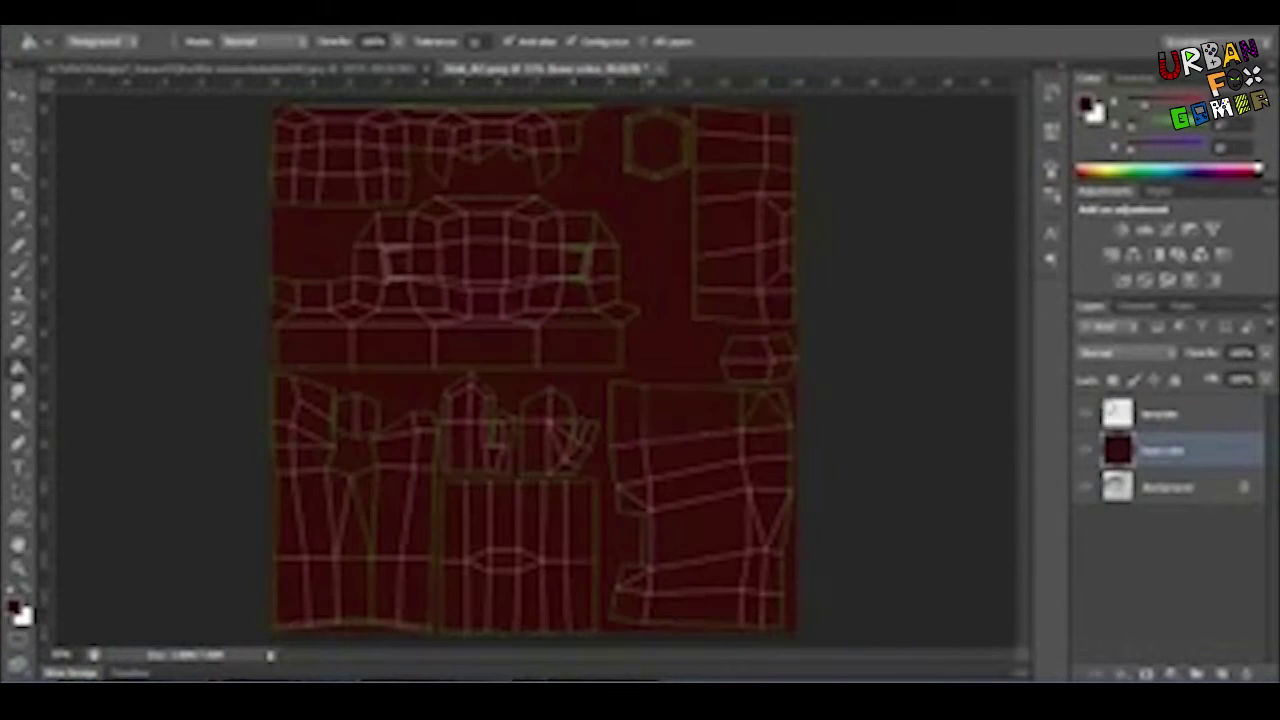
pyautogui.click(1140, 353)
pyautogui.click(1108, 88)
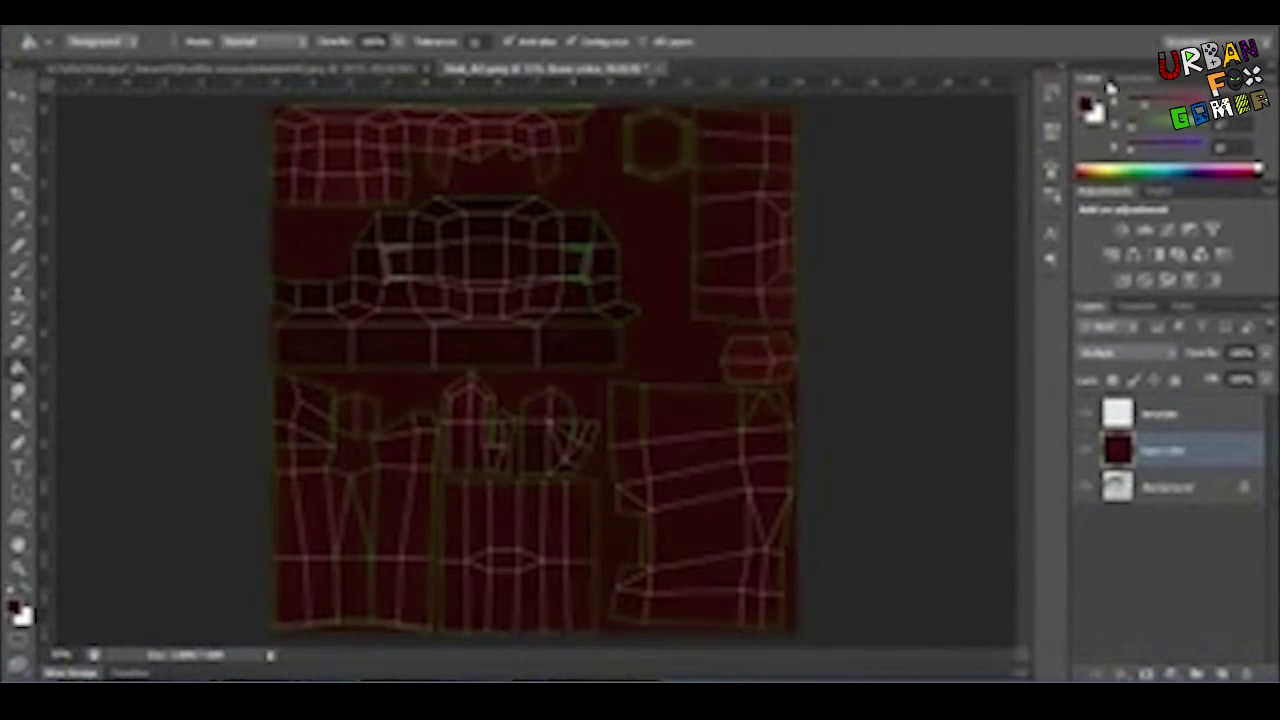
# Step: Sample the yellow skin colour from the sprite's face as the foreground colour and return to frisk_AO.png
pyautogui.click(345, 71)
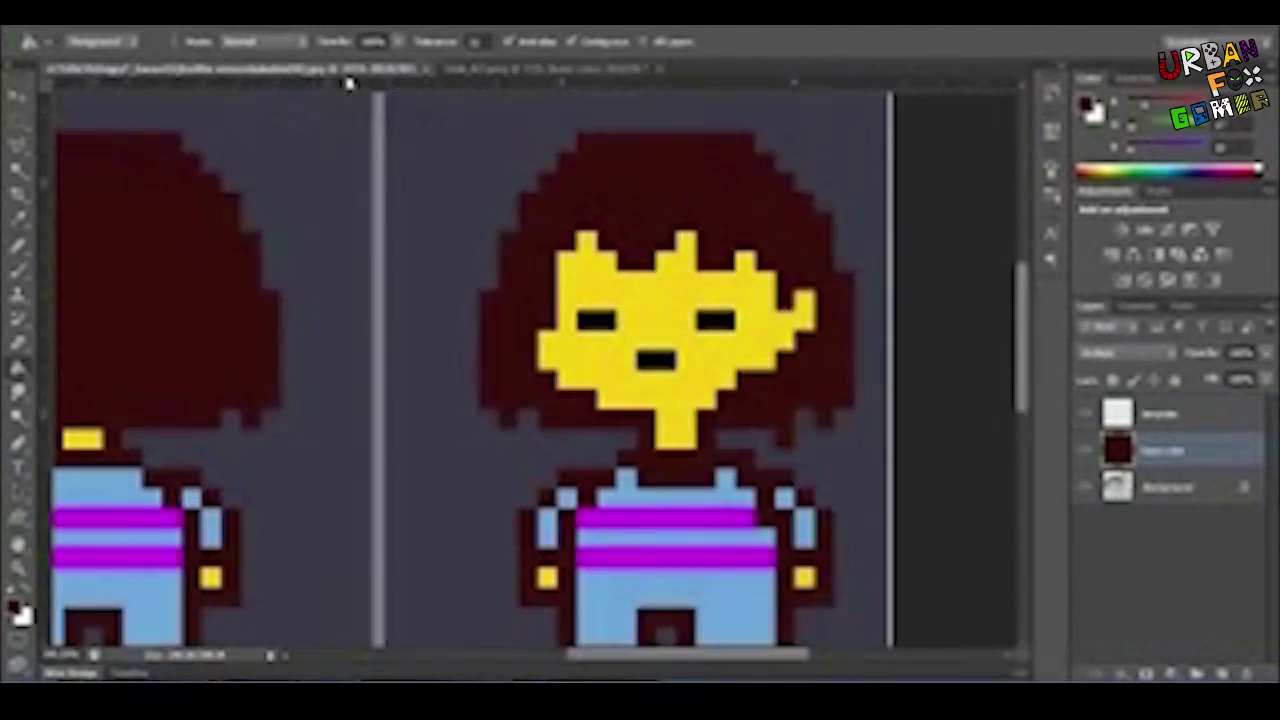
pyautogui.click(731, 287)
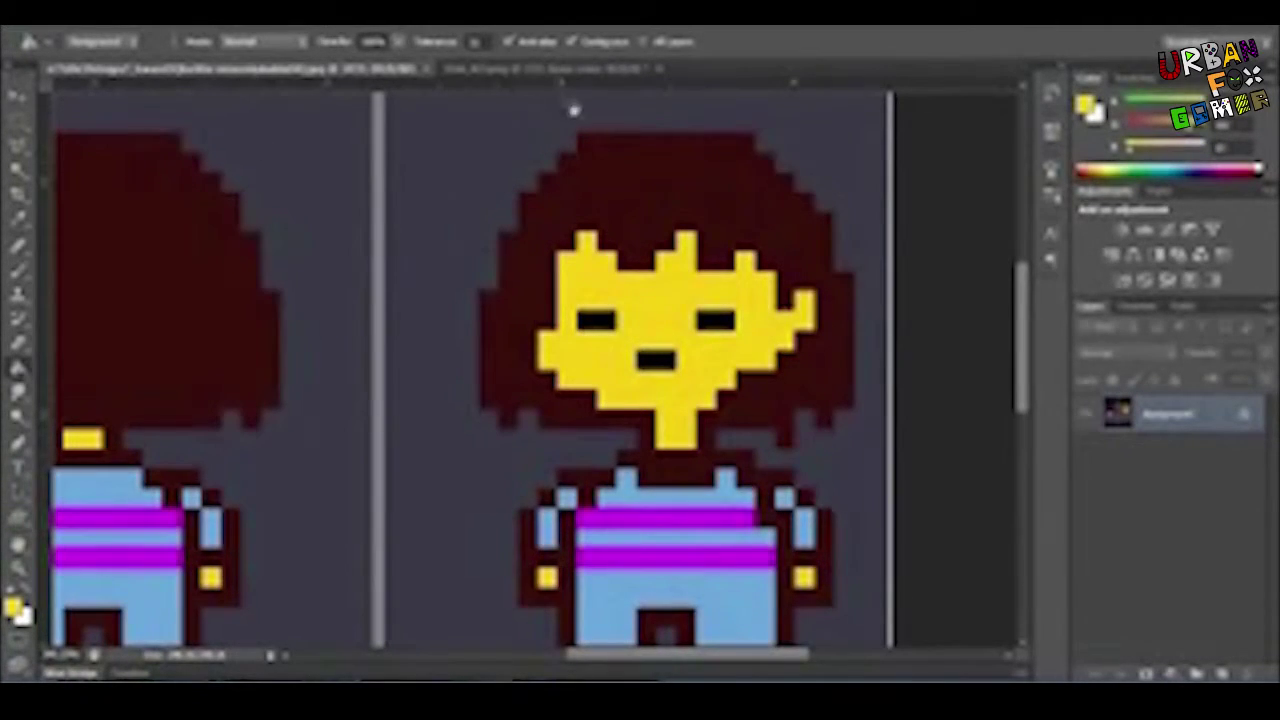
pyautogui.click(568, 72)
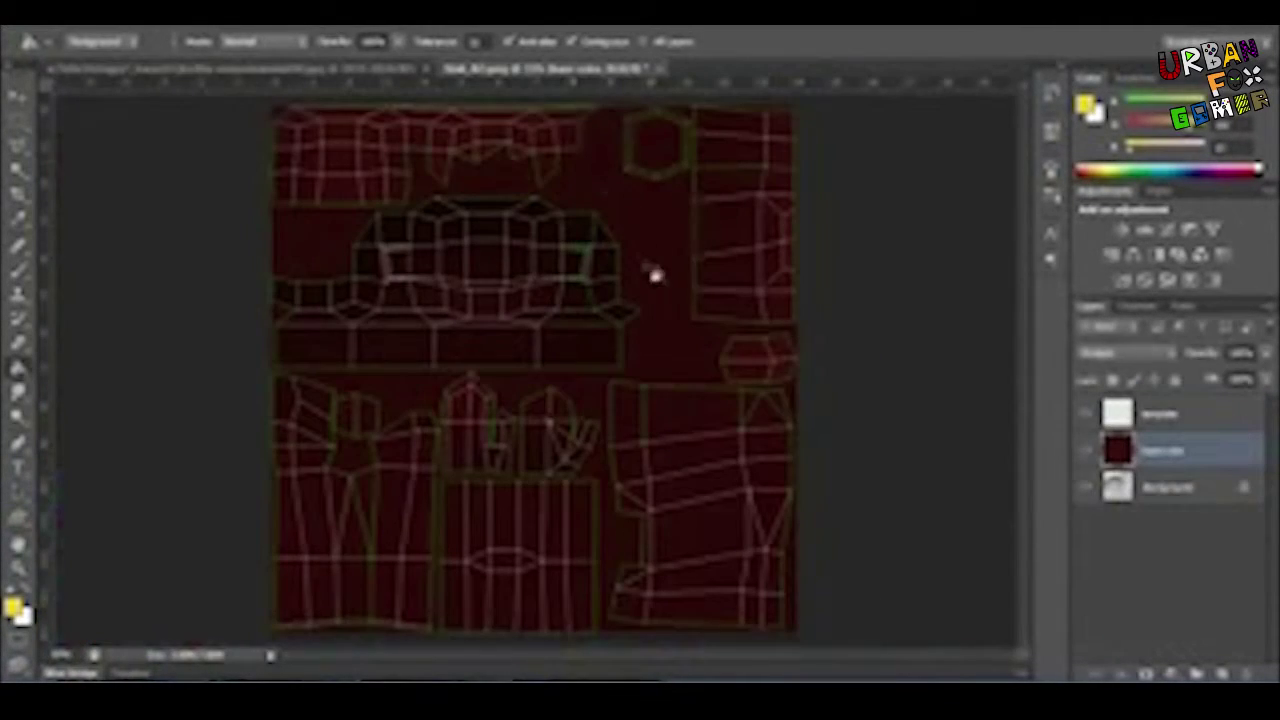
pyautogui.click(293, 72)
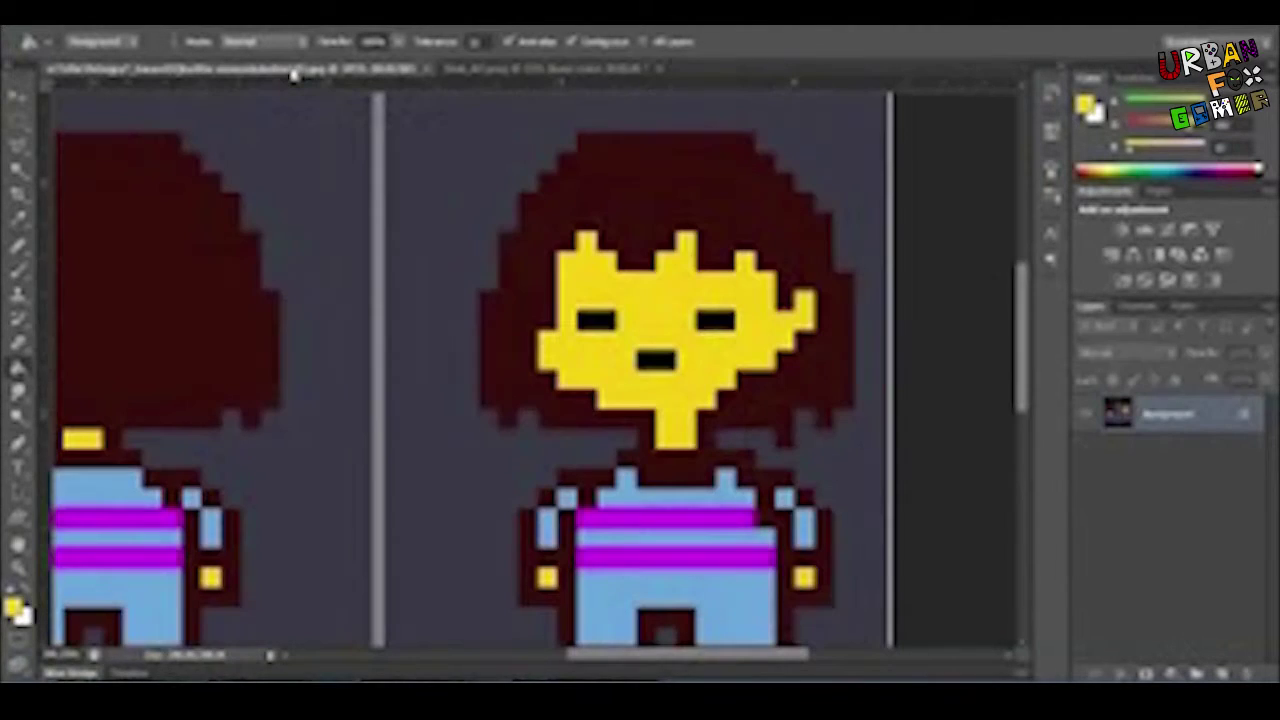
pyautogui.click(535, 72)
# Step: Select the face, neck and hand UV islands together with the Polygonal Lasso on the base color layer in frisk_AO.png
pyautogui.press('z')
pyautogui.click(210, 220)
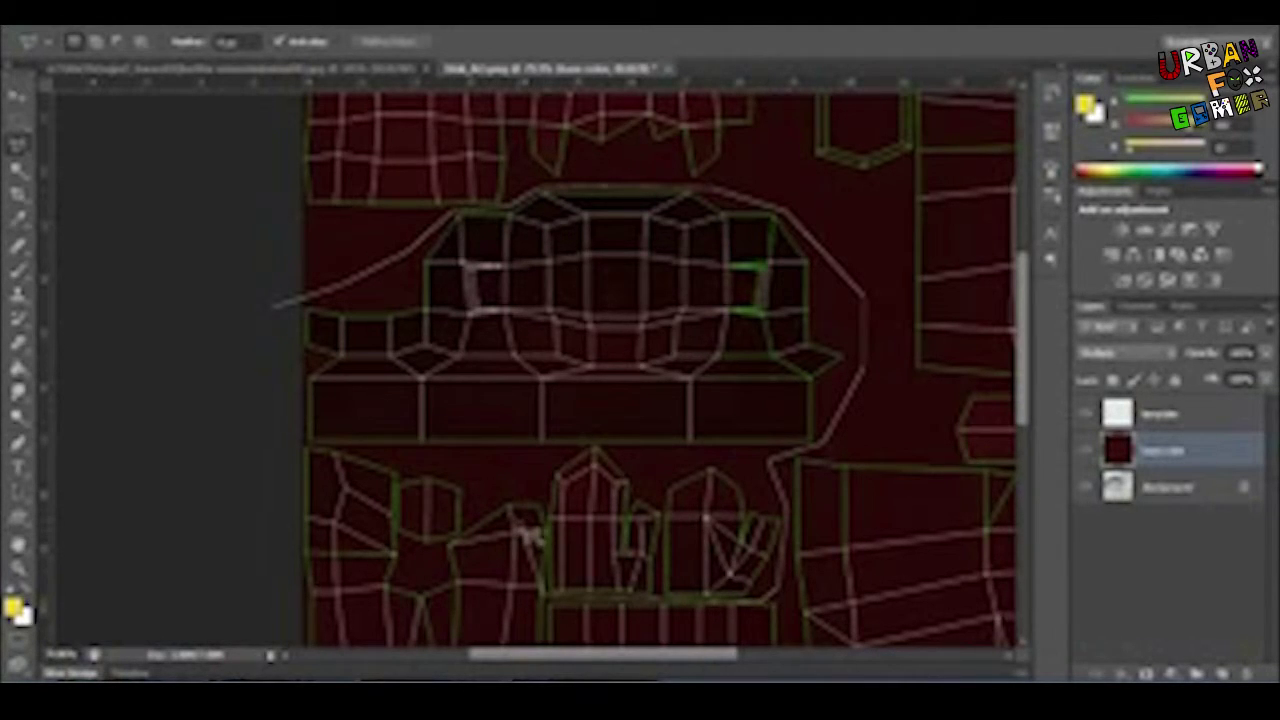
pyautogui.keyDown('alt'); pyautogui.scroll(4, 529, 533); pyautogui.keyUp('alt')
pyautogui.scroll(-3, 540, 530)
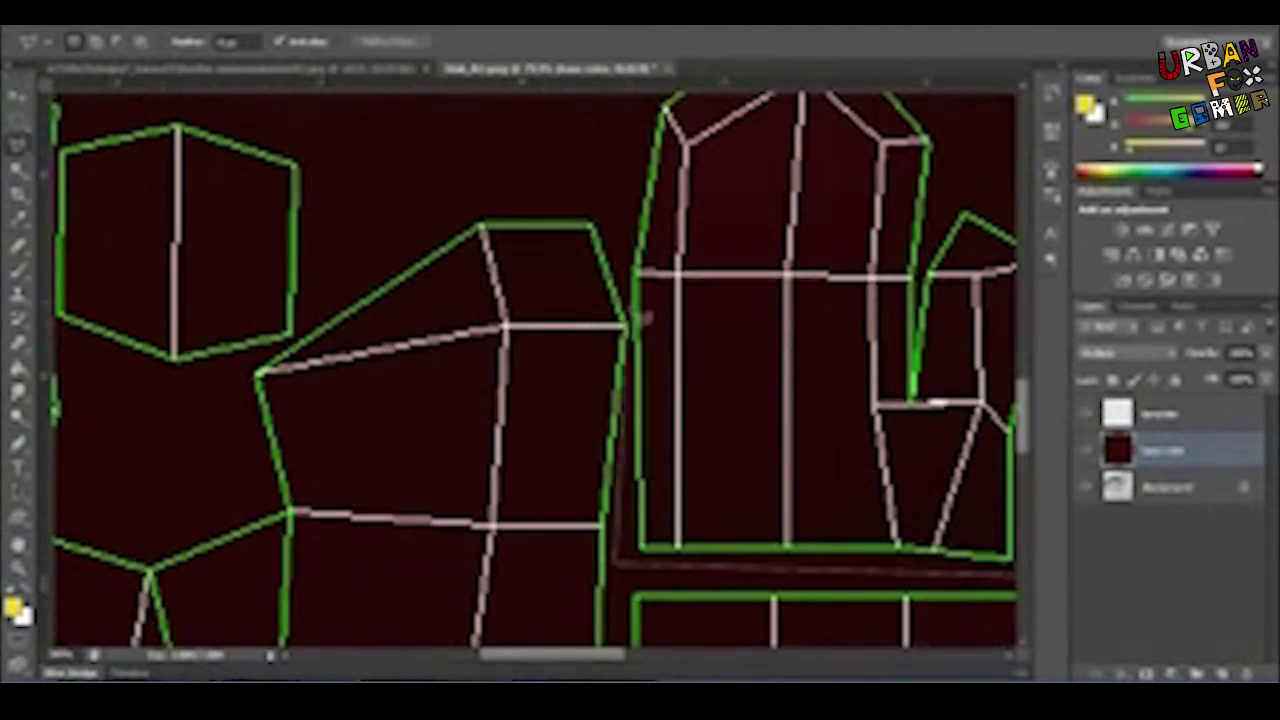
pyautogui.scroll(3, 630, 285)
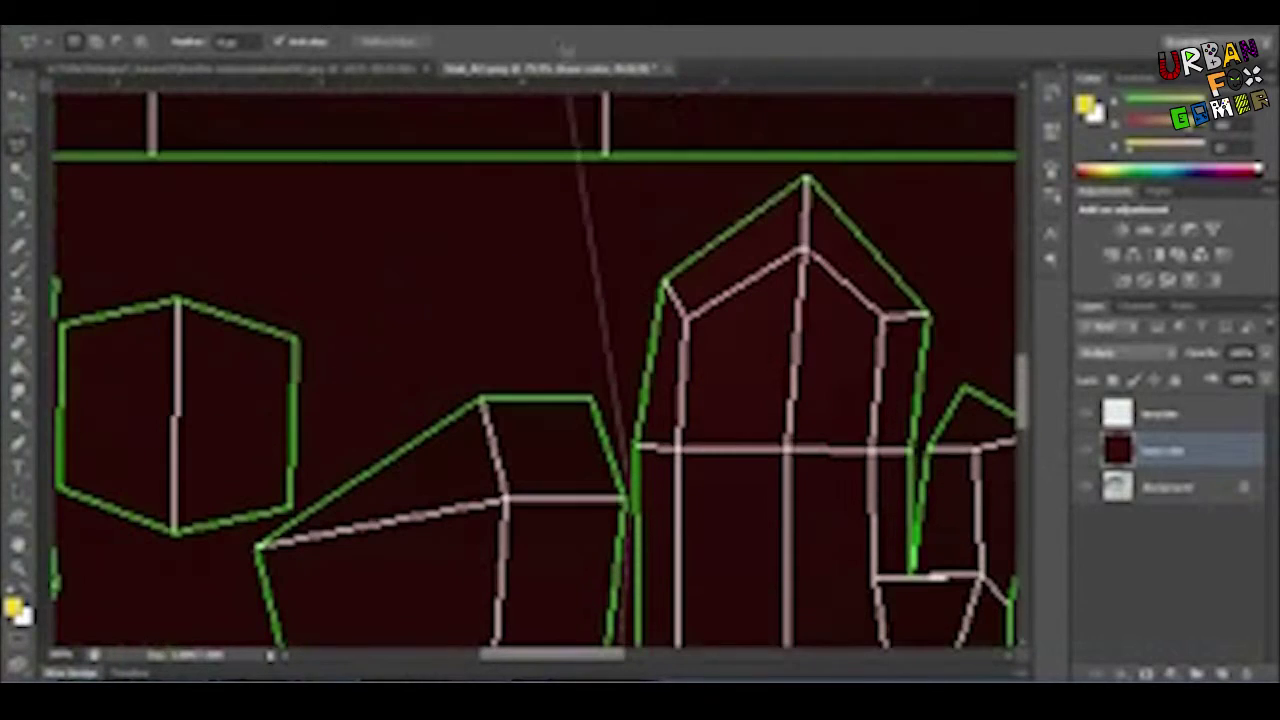
pyautogui.keyDown('ctrl'); pyautogui.hscroll(-6, 263, 191); pyautogui.keyUp('ctrl')
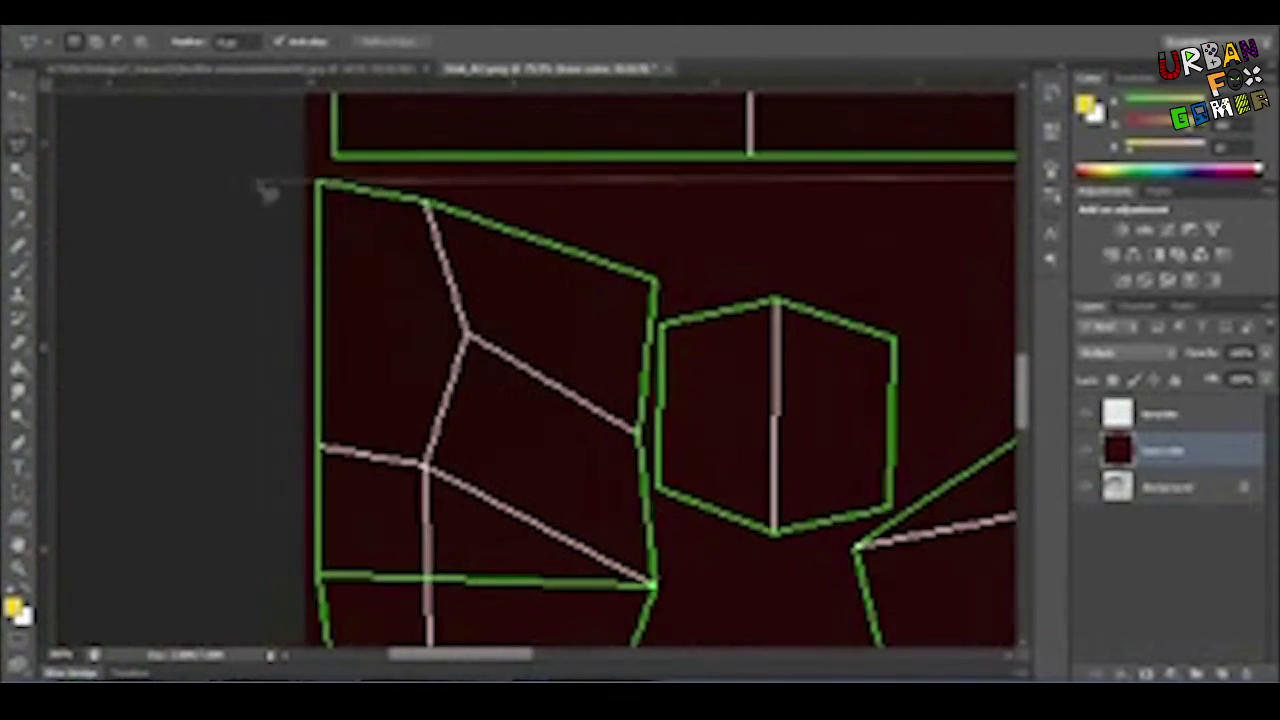
pyautogui.scroll(5, 249, 177)
pyautogui.scroll(1, 271, 414)
pyautogui.keyDown('alt'); pyautogui.scroll(-4, 266, 386); pyautogui.keyUp('alt')
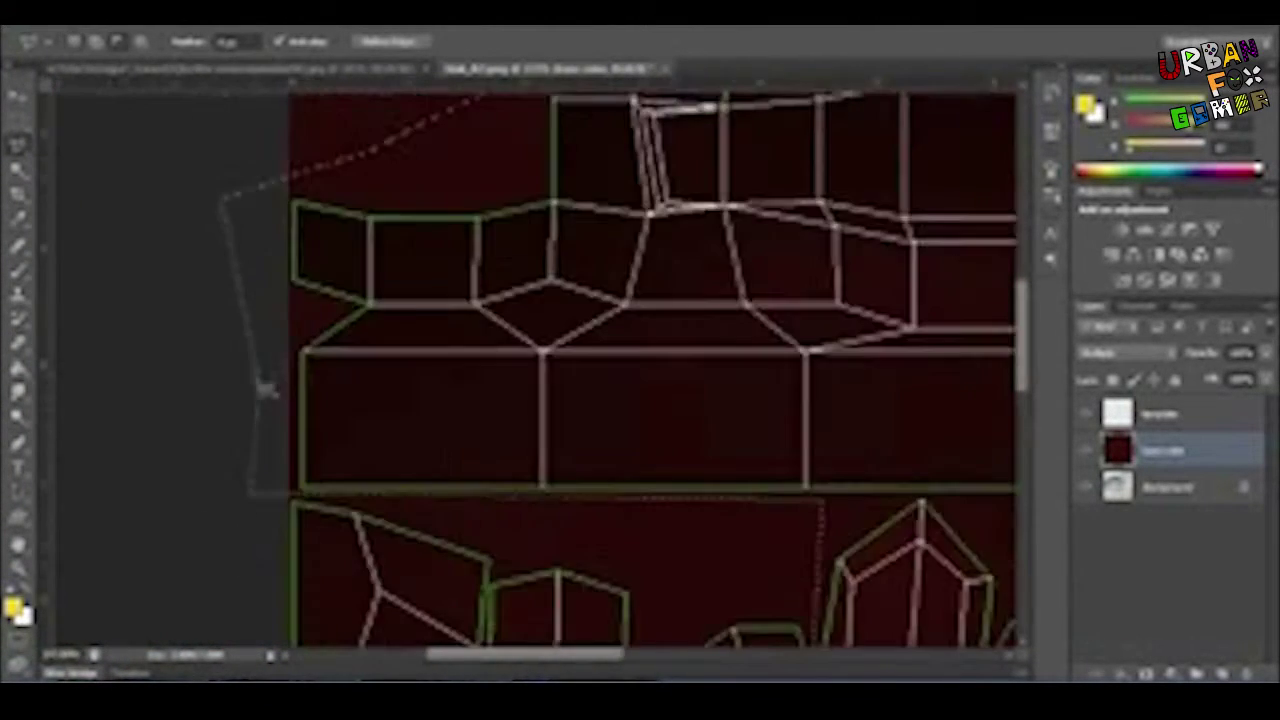
pyautogui.keyDown('alt'); pyautogui.scroll(-4, 434, 491); pyautogui.keyUp('alt')
pyautogui.keyDown('alt'); pyautogui.scroll(1, 430, 480); pyautogui.keyUp('alt')
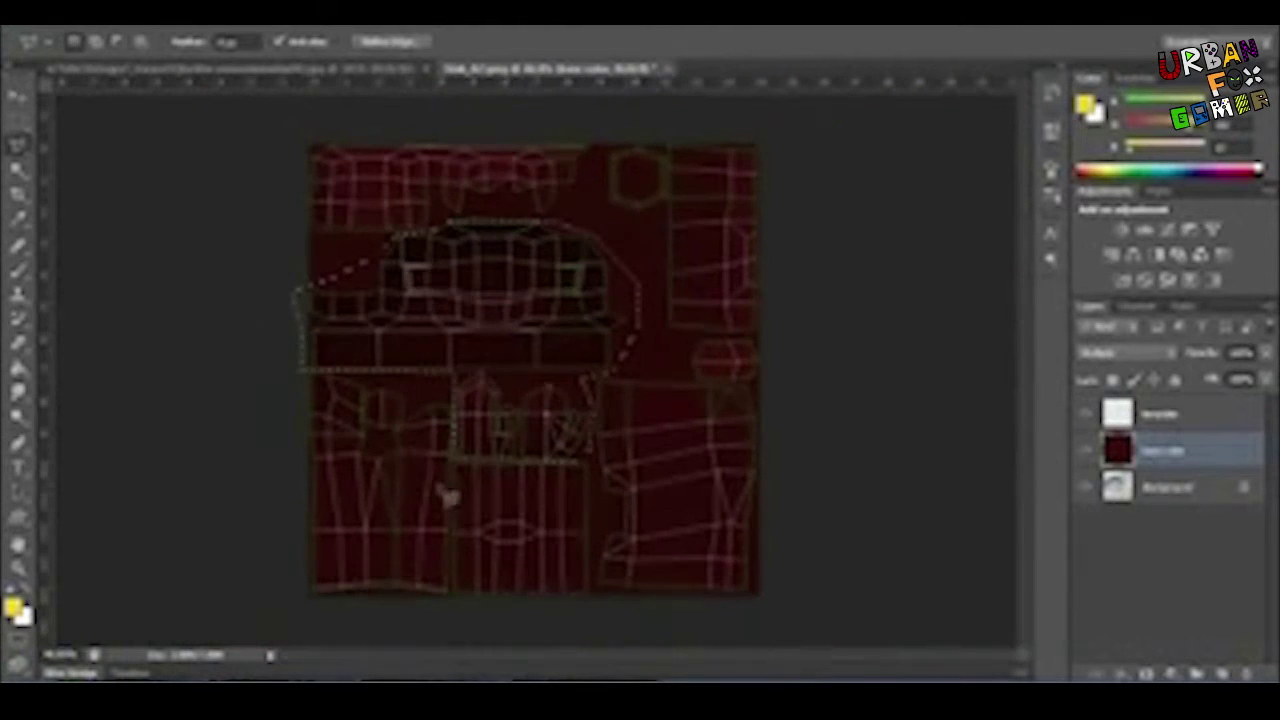
# Step: Fill the selected face and hand islands with the sampled yellow skin colour
pyautogui.press('g')
pyautogui.click(514, 400)
pyautogui.keyDown('alt'); pyautogui.scroll(-1, 497, 397); pyautogui.keyUp('alt')
pyautogui.keyDown('alt'); pyautogui.scroll(1, 497, 397); pyautogui.keyUp('alt')
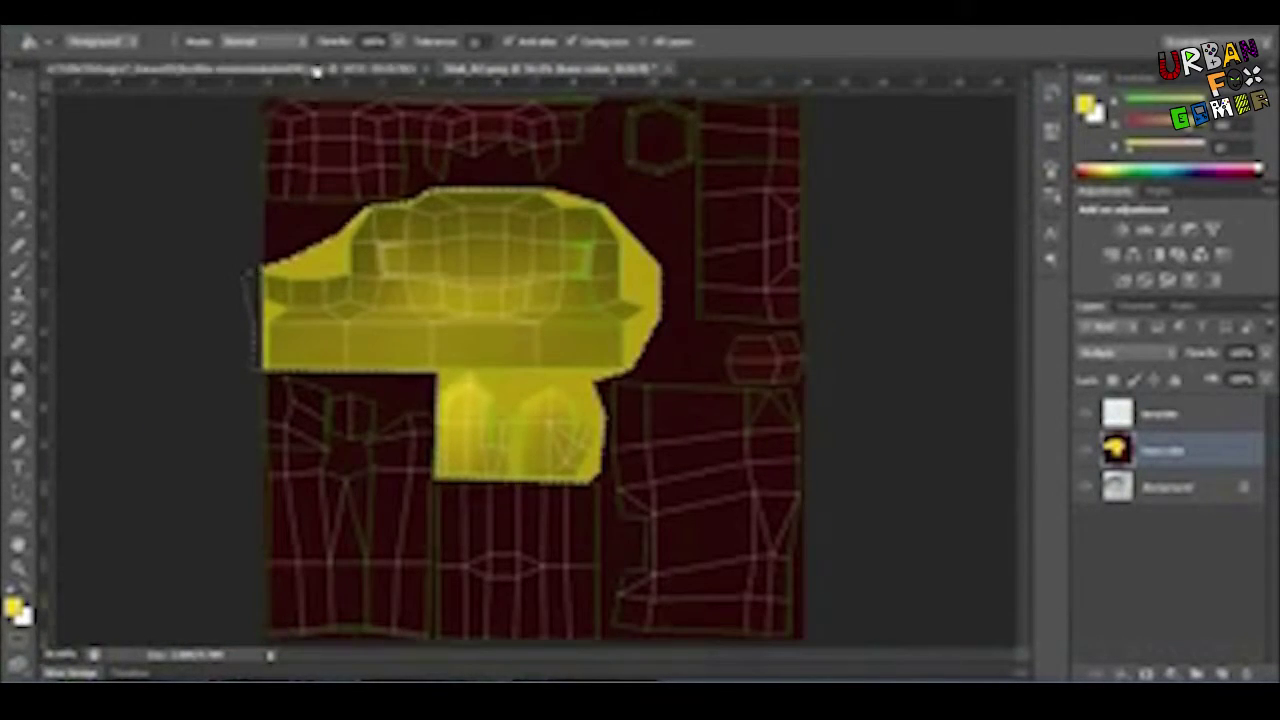
# Step: Sample the light blue from the sprite's clothing as the foreground colour and return to frisk_AO.png
pyautogui.click(316, 72)
pyautogui.click(734, 472)
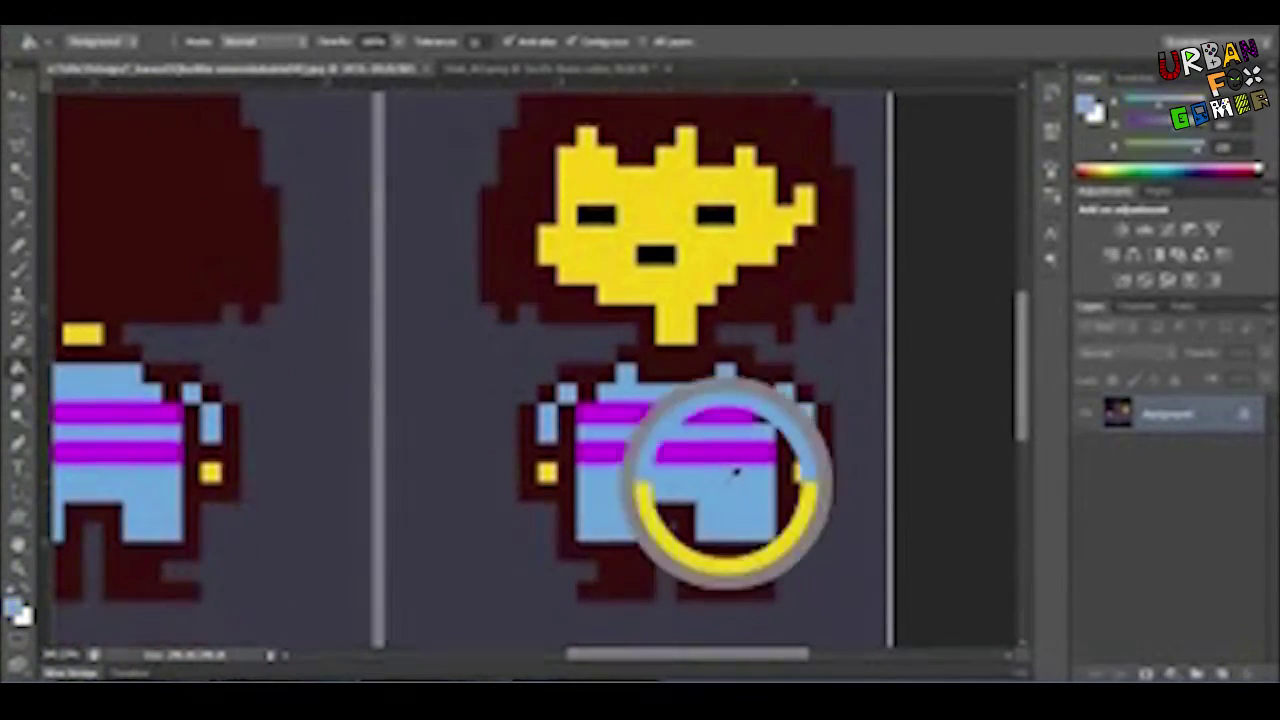
pyautogui.click(507, 69)
# Step: Outline the clothing islands across the lower half of the UV map with the Polygonal Lasso, leaving out the yellow areas
pyautogui.click(17, 128)
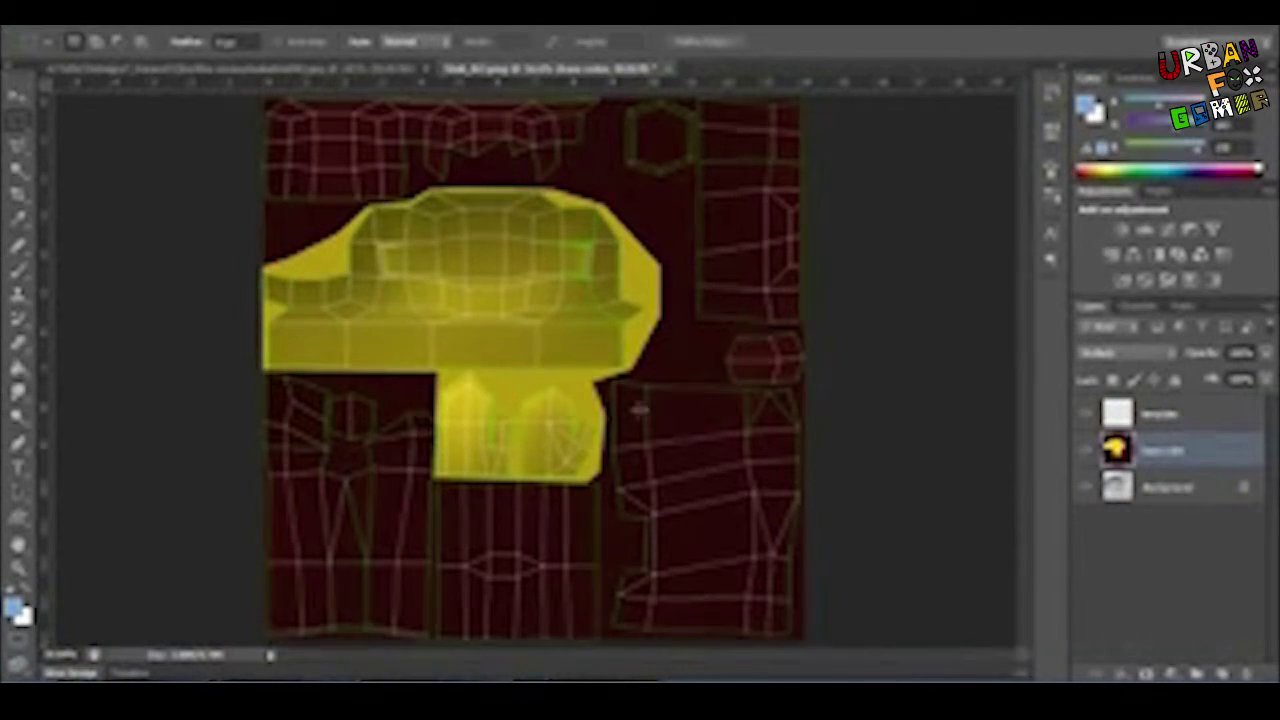
pyautogui.hotkey('ctrl', '+')
pyautogui.scroll(-3, 434, 386)
pyautogui.hotkey('ctrl', '0')
pyautogui.click(17, 148)
pyautogui.keyDown('alt'); pyautogui.scroll(1, 300, 425); pyautogui.keyUp('alt')
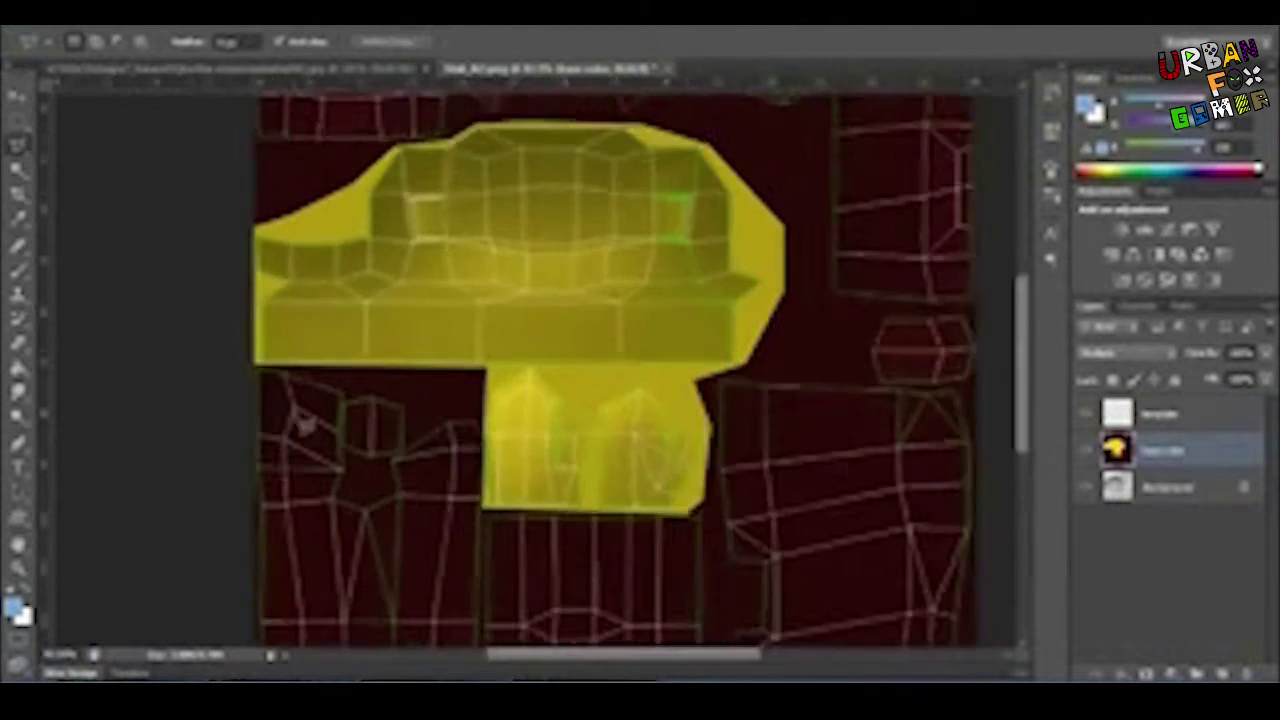
pyautogui.keyDown('alt'); pyautogui.scroll(1, 214, 374); pyautogui.keyUp('alt')
pyautogui.keyDown('alt'); pyautogui.scroll(-3, 556, 387); pyautogui.keyUp('alt')
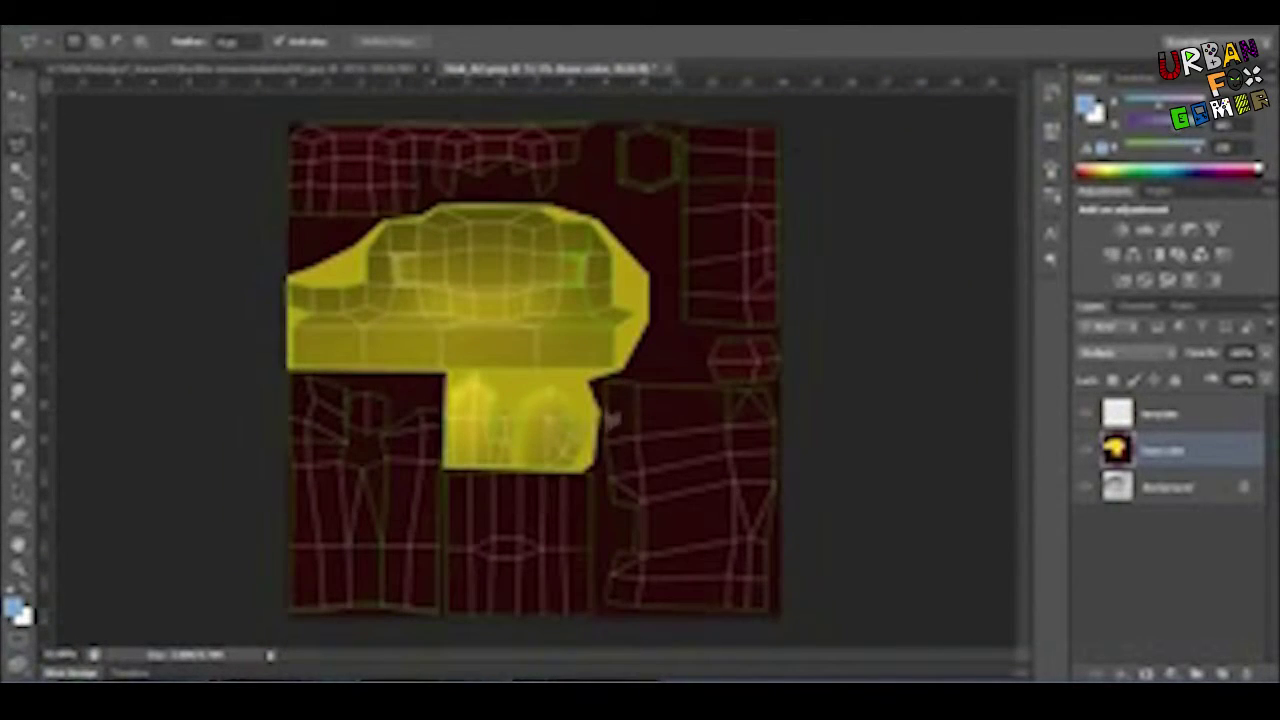
pyautogui.click(165, 340)
pyautogui.moveTo(622, 360)
pyautogui.mouseDown()
pyautogui.moveTo(653, 389)
pyautogui.moveTo(731, 405)
pyautogui.moveTo(848, 392)
pyautogui.moveTo(862, 658)
pyautogui.moveTo(859, 647)
pyautogui.moveTo(265, 637)
pyautogui.mouseUp()
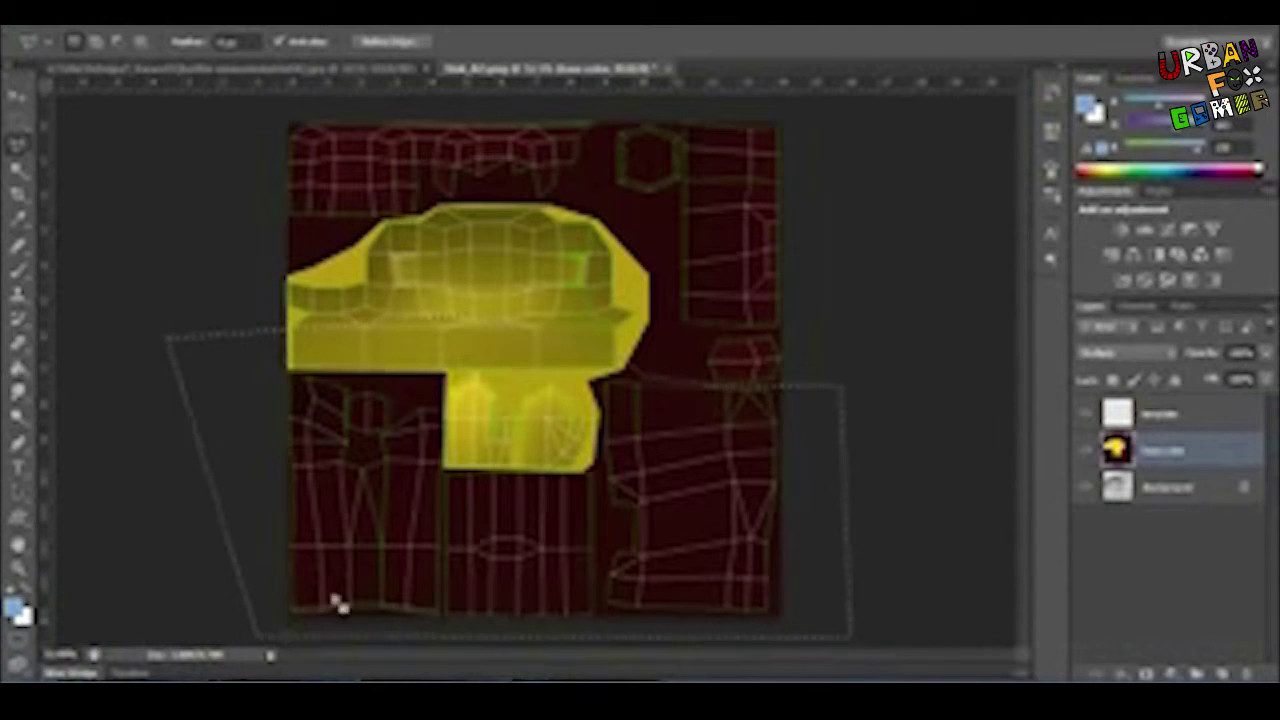
# Step: Fill the brown areas inside the clothing selection with the sampled light blue
pyautogui.press('g')
pyautogui.click(437, 537)
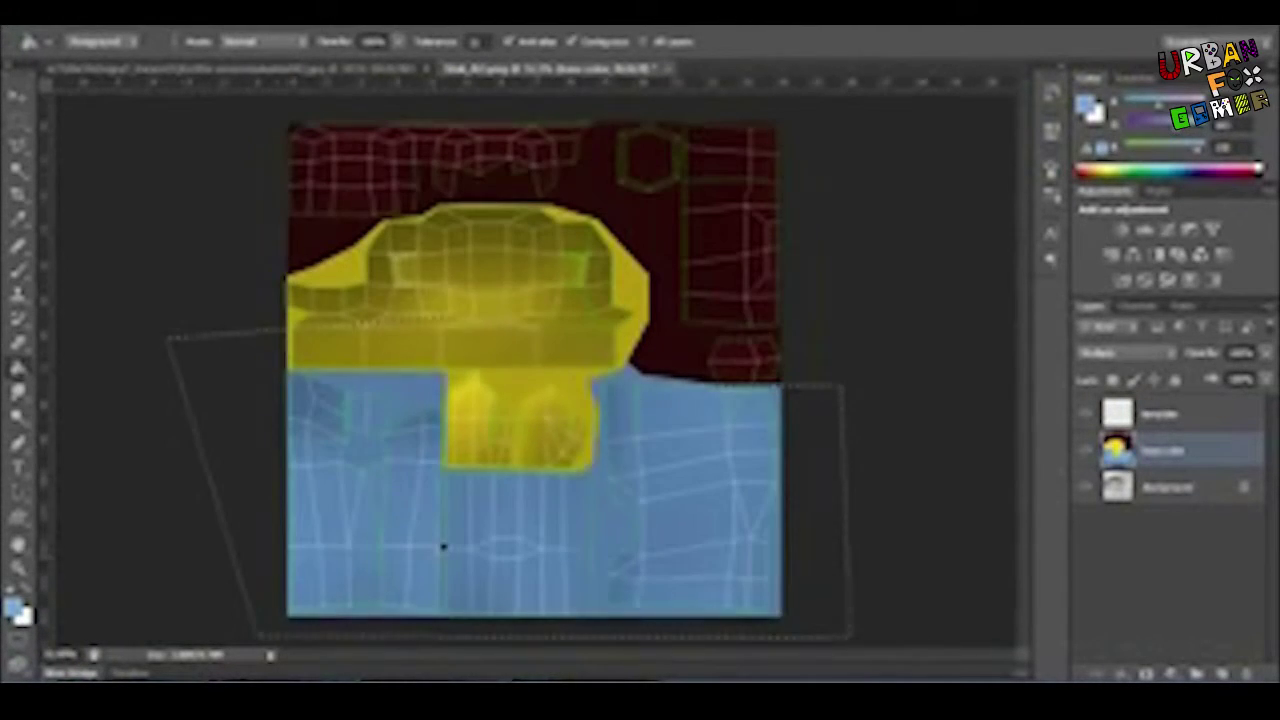
pyautogui.keyDown('alt'); pyautogui.scroll(2, 443, 546); pyautogui.keyUp('alt')
# Step: Sample the purple from the sprite's shirt stripes as the foreground colour and return to frisk_AO.png
pyautogui.click(229, 68)
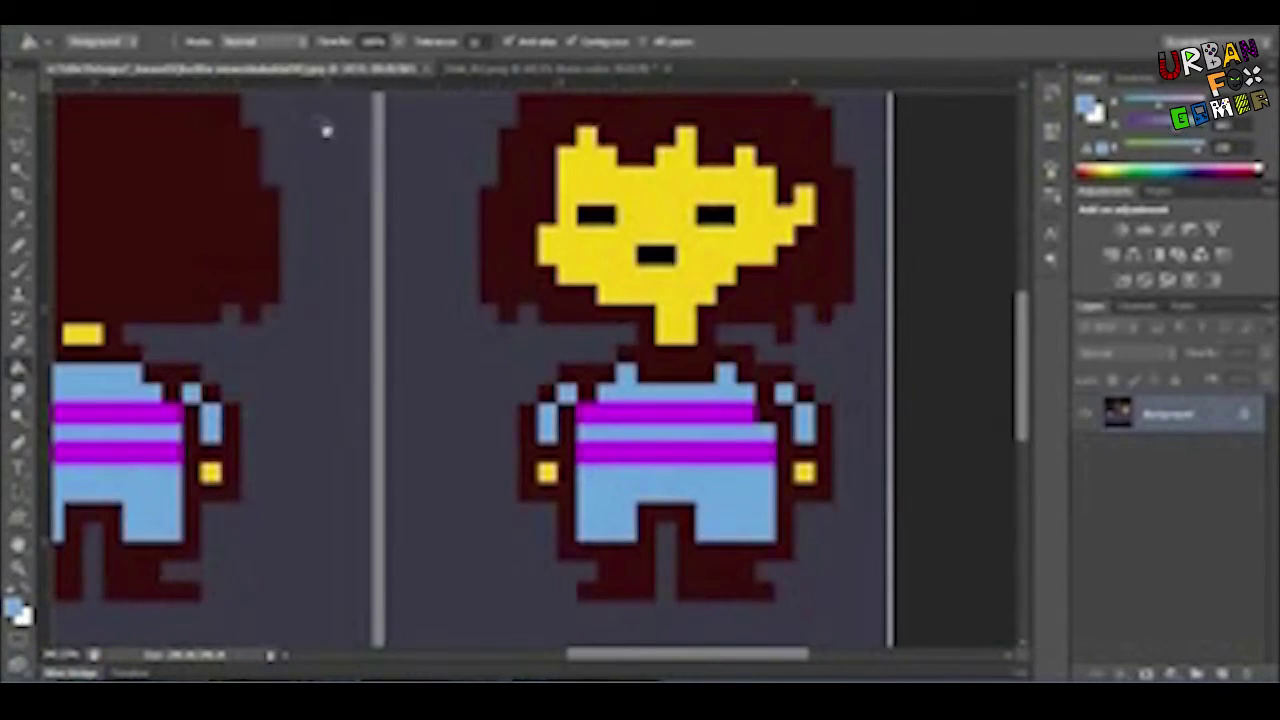
pyautogui.keyDown('alt'); pyautogui.click(680, 406); pyautogui.keyUp('alt')
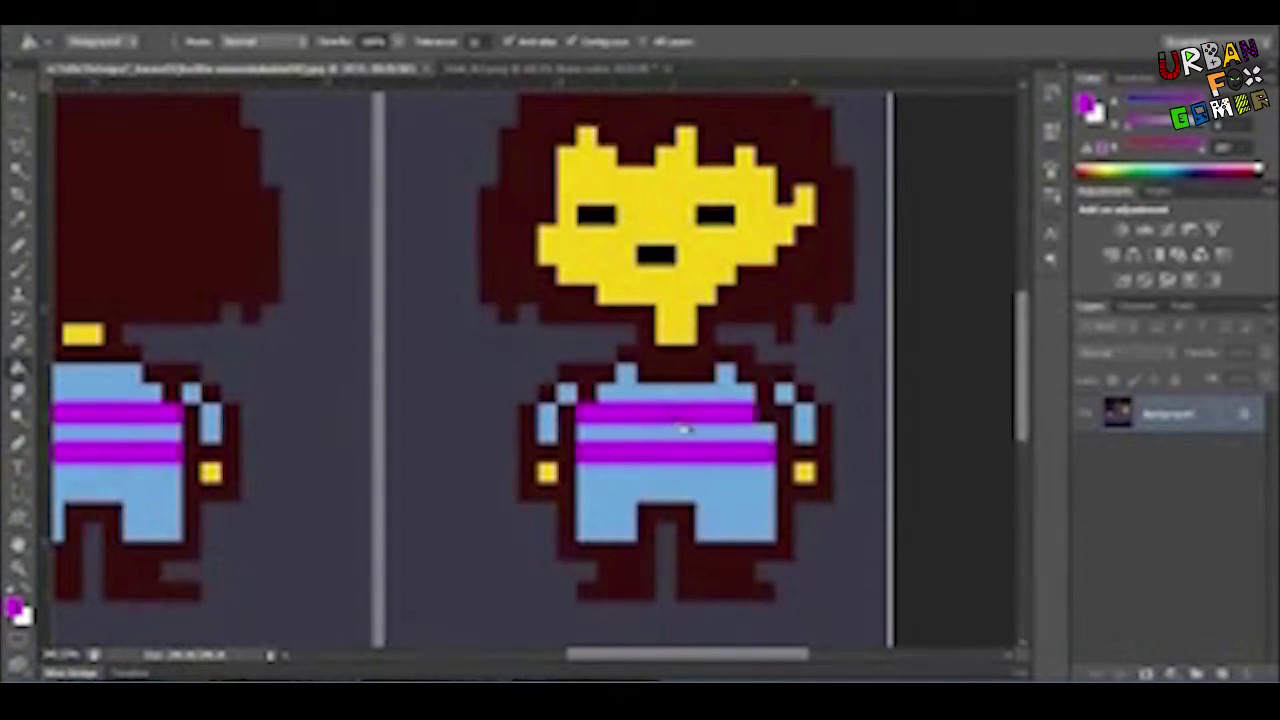
pyautogui.click(535, 69)
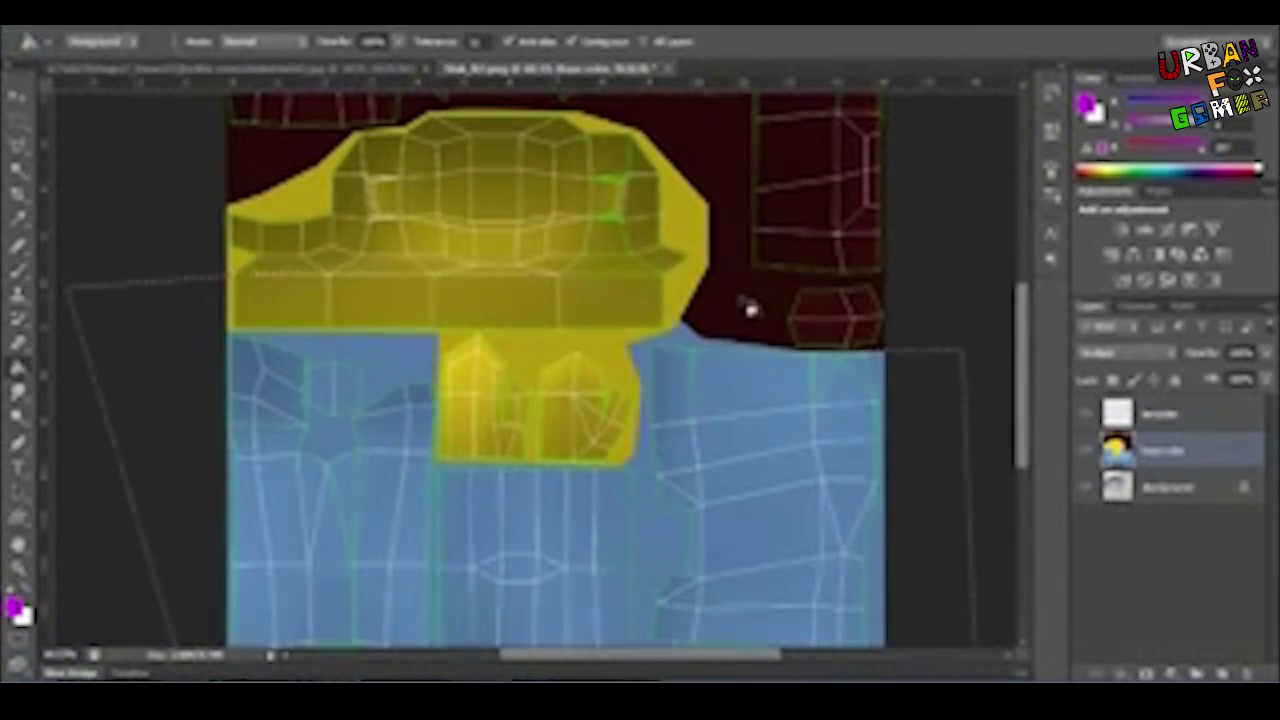
# Step: Select two horizontal bands across the full width of the shirt torso islands with the Rectangular Marquee, matching the sprite's stripes
pyautogui.press('m')
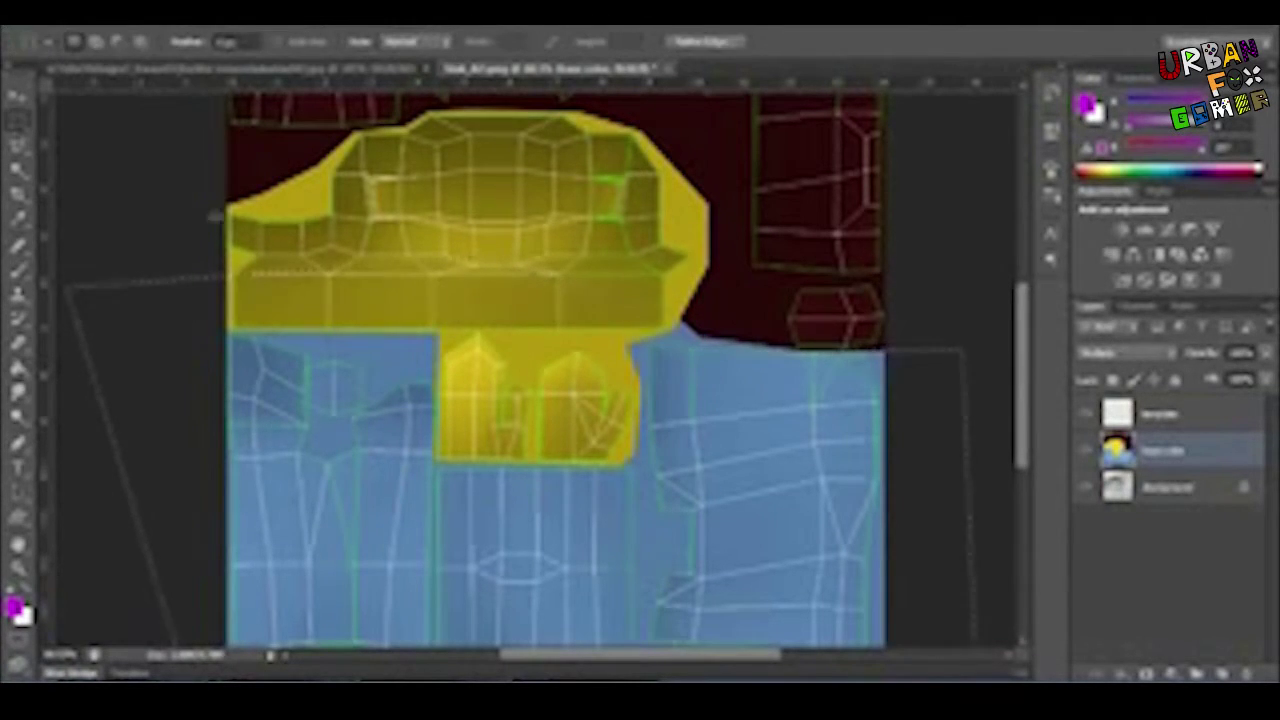
pyautogui.keyDown('alt'); pyautogui.scroll(5, 394, 394); pyautogui.keyUp('alt')
pyautogui.keyDown('alt'); pyautogui.scroll(-5, 394, 394); pyautogui.keyUp('alt')
pyautogui.keyDown('alt'); pyautogui.scroll(4, 394, 394); pyautogui.keyUp('alt')
pyautogui.click(305, 72)
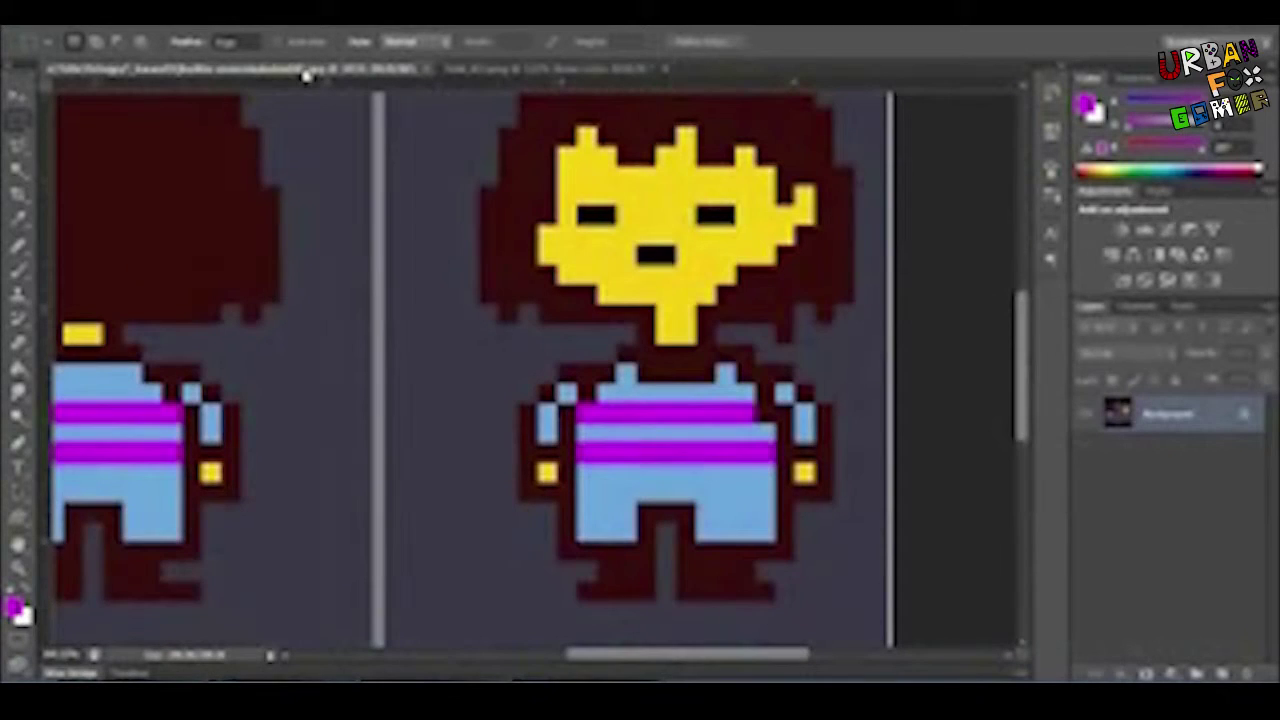
pyautogui.click(514, 70)
pyautogui.keyDown('alt'); pyautogui.scroll(3, 360, 371); pyautogui.keyUp('alt')
pyautogui.keyDown('alt'); pyautogui.scroll(-2, 390, 333); pyautogui.keyUp('alt')
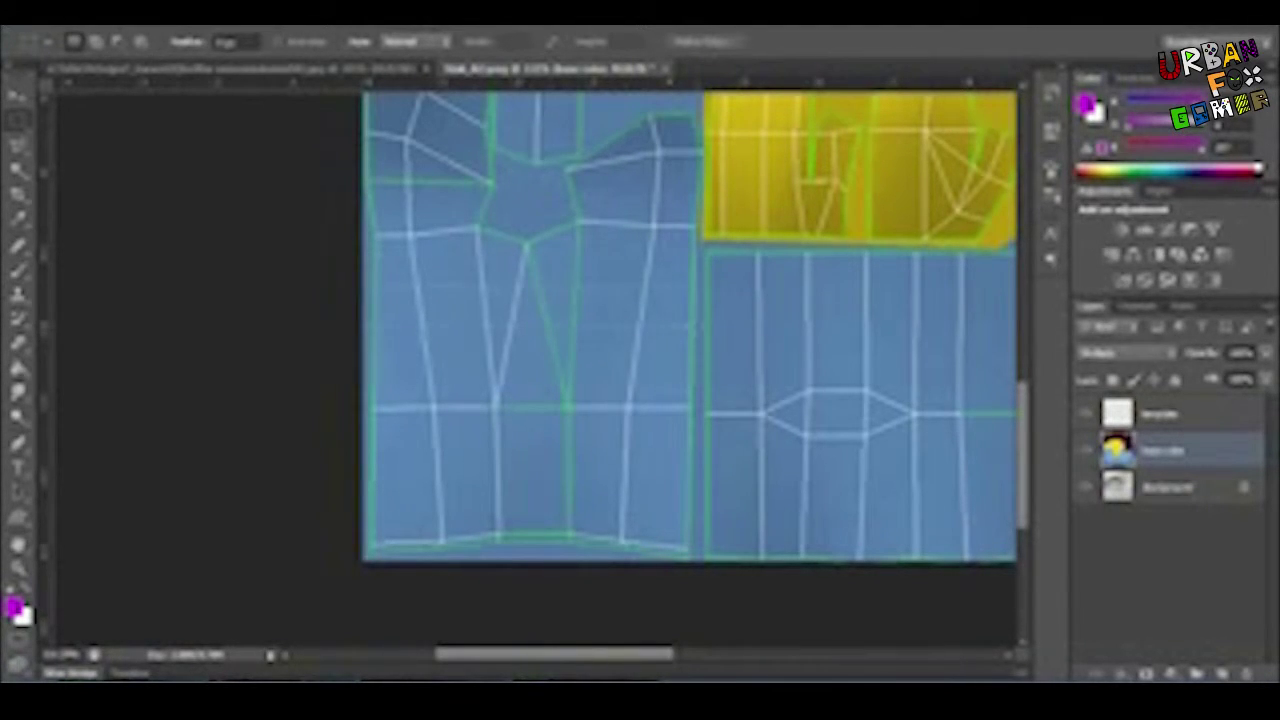
pyautogui.moveTo(698, 333); pyautogui.dragTo(704, 340)
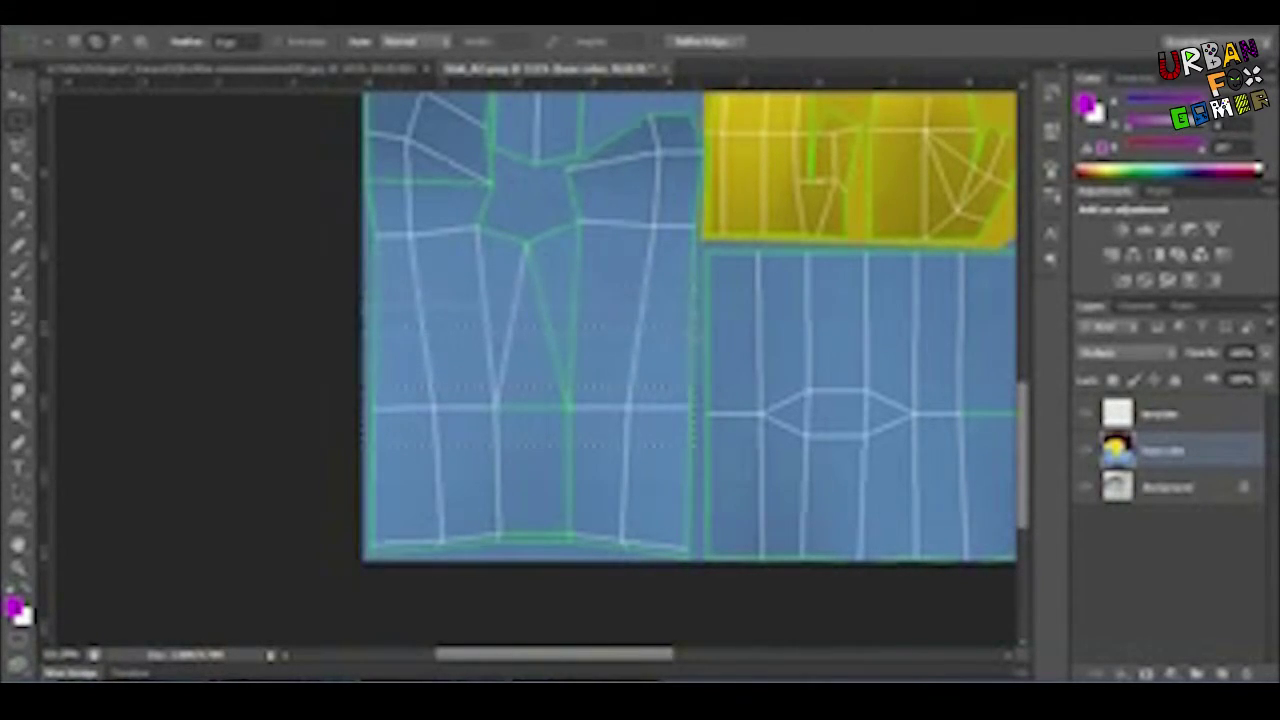
# Step: Fill the two selected shirt bands with the sampled purple and clear the selection
pyautogui.scroll(-2, 691, 343)
pyautogui.scroll(1, 630, 356)
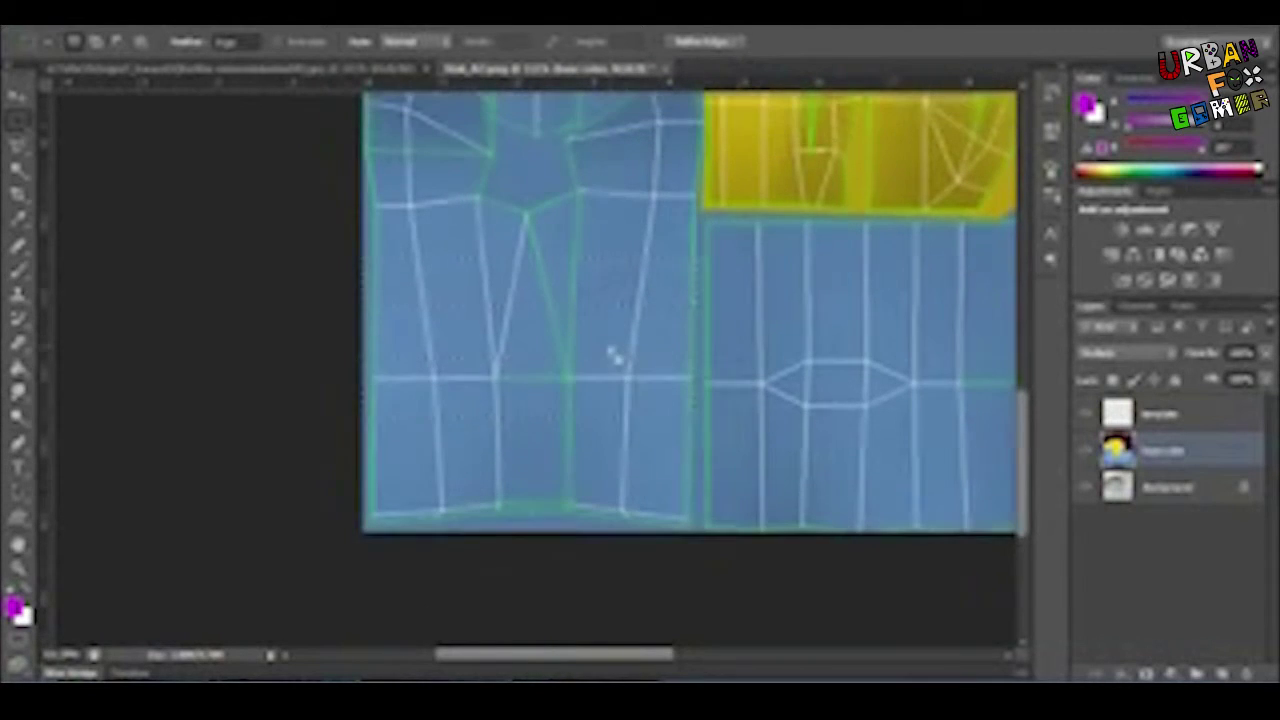
pyautogui.press('w')
pyautogui.hotkey('alt', 'BackSpace')
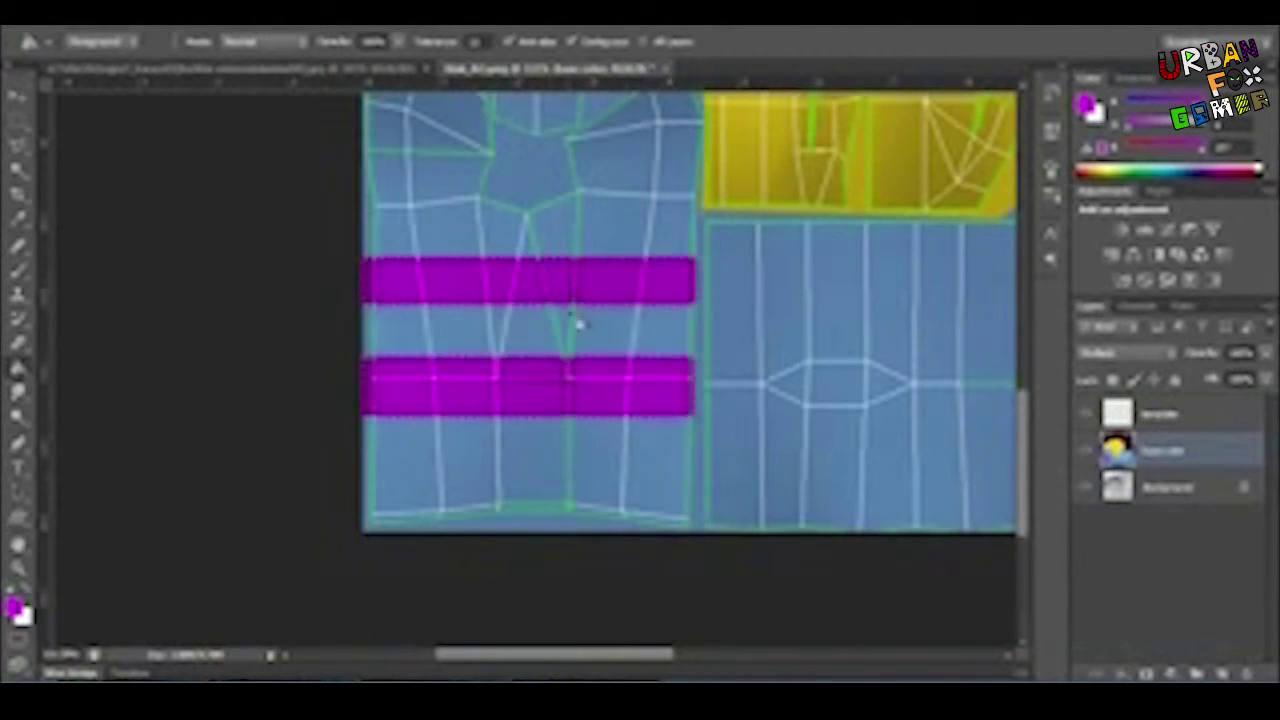
pyautogui.hotkey('ctrl', '-')
pyautogui.click(20, 125)
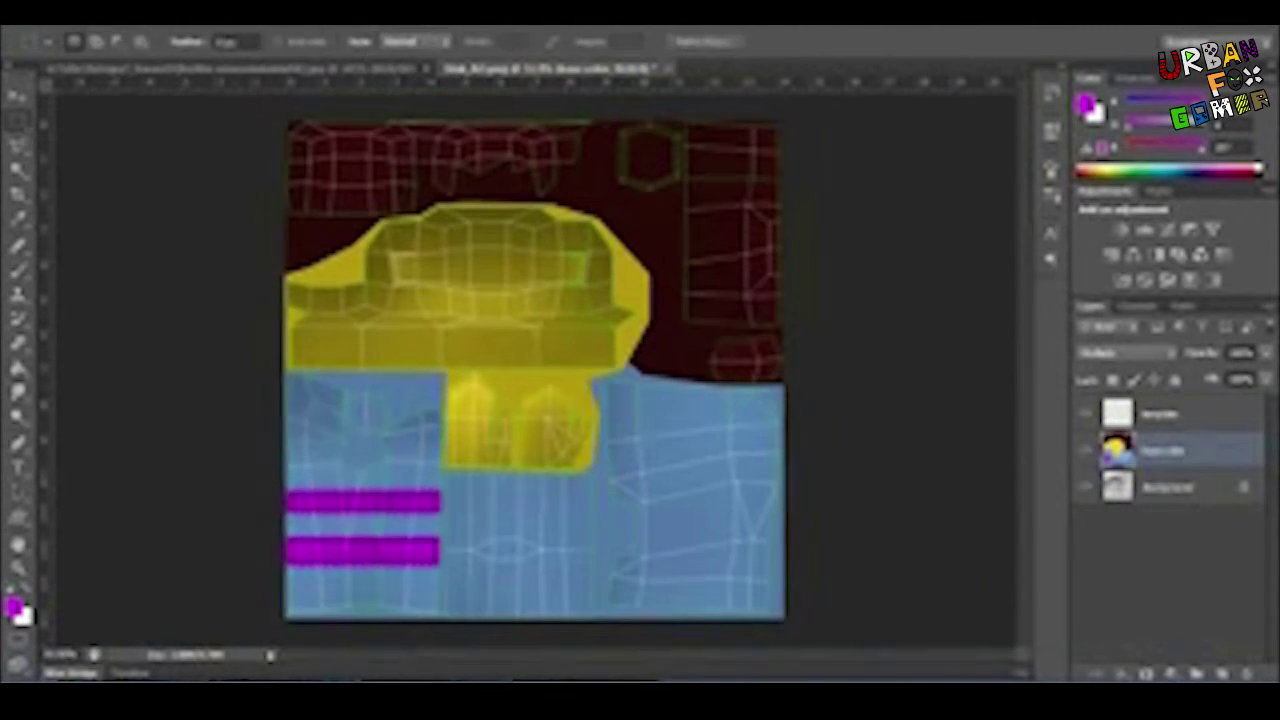
# Step: Compare the sprite's eye and mouth placement with the face island of the UV map
pyautogui.hotkey('ctrl', '+')
pyautogui.keyDown('alt'); pyautogui.scroll(-3, 551, 361); pyautogui.keyUp('alt')
pyautogui.keyDown('alt'); pyautogui.scroll(5, 551, 361); pyautogui.keyUp('alt')
pyautogui.keyDown('alt'); pyautogui.scroll(-2, 493, 357); pyautogui.keyUp('alt')
pyautogui.click(252, 76)
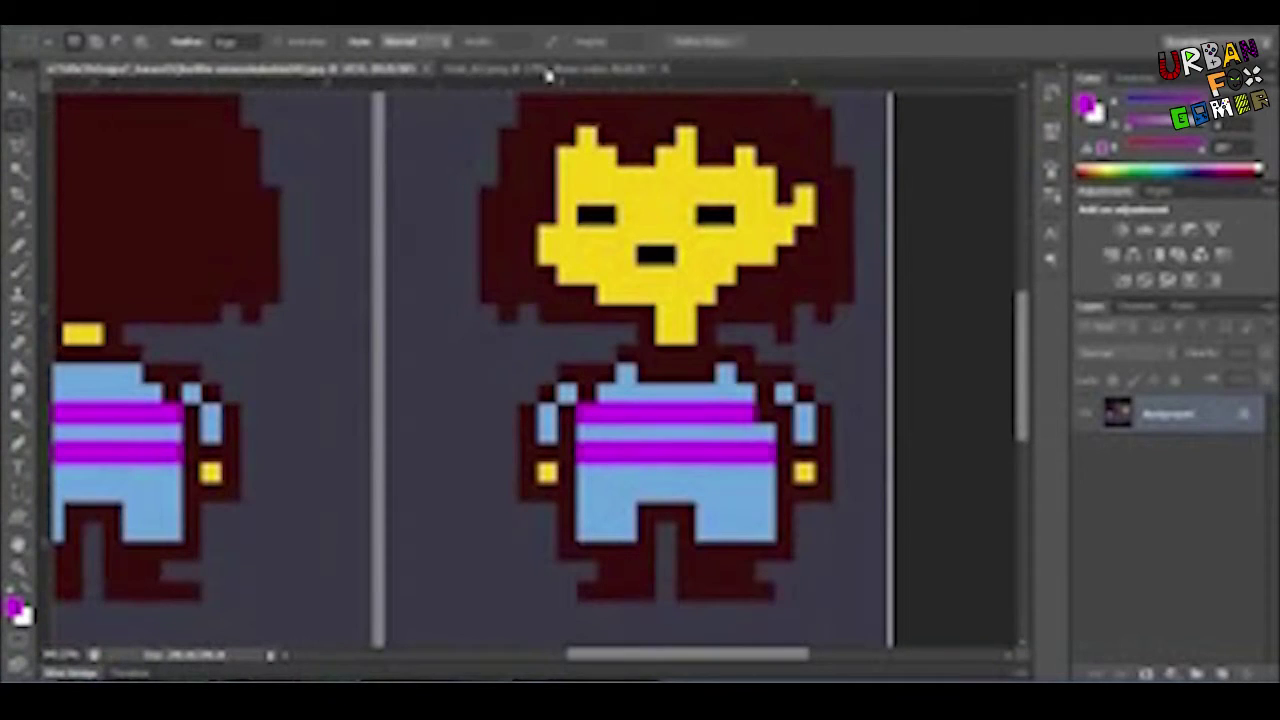
pyautogui.click(548, 70)
pyautogui.keyDown('alt'); pyautogui.scroll(1, 770, 433); pyautogui.keyUp('alt')
pyautogui.keyDown('alt'); pyautogui.scroll(-1, 770, 433); pyautogui.keyUp('alt')
pyautogui.keyDown('alt'); pyautogui.scroll(1, 770, 433); pyautogui.keyUp('alt')
pyautogui.keyDown('alt'); pyautogui.scroll(-1, 723, 417); pyautogui.keyUp('alt')
pyautogui.keyDown('alt'); pyautogui.scroll(1, 704, 423); pyautogui.keyUp('alt')
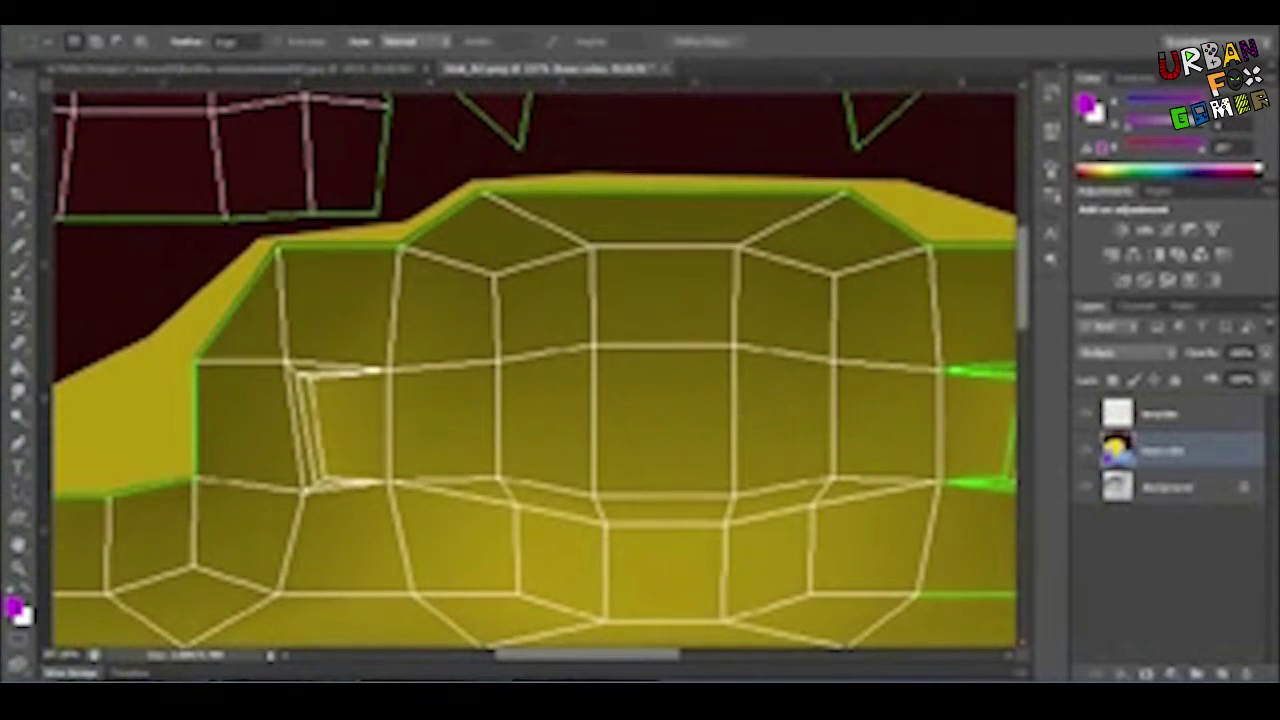
# Step: Add a new layer for the facial features directly above the base color layer
pyautogui.hotkey('ctrl', 'shift', 'n')
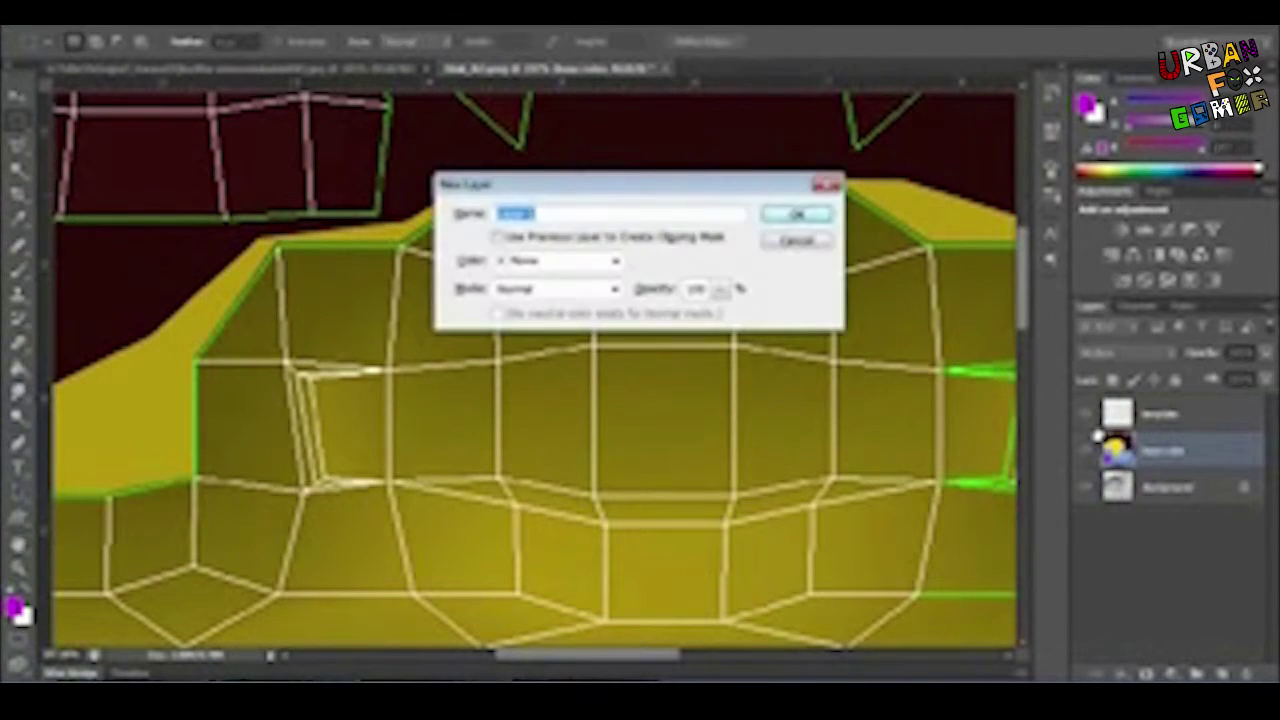
pyautogui.write('Tu')
pyautogui.press('Return')
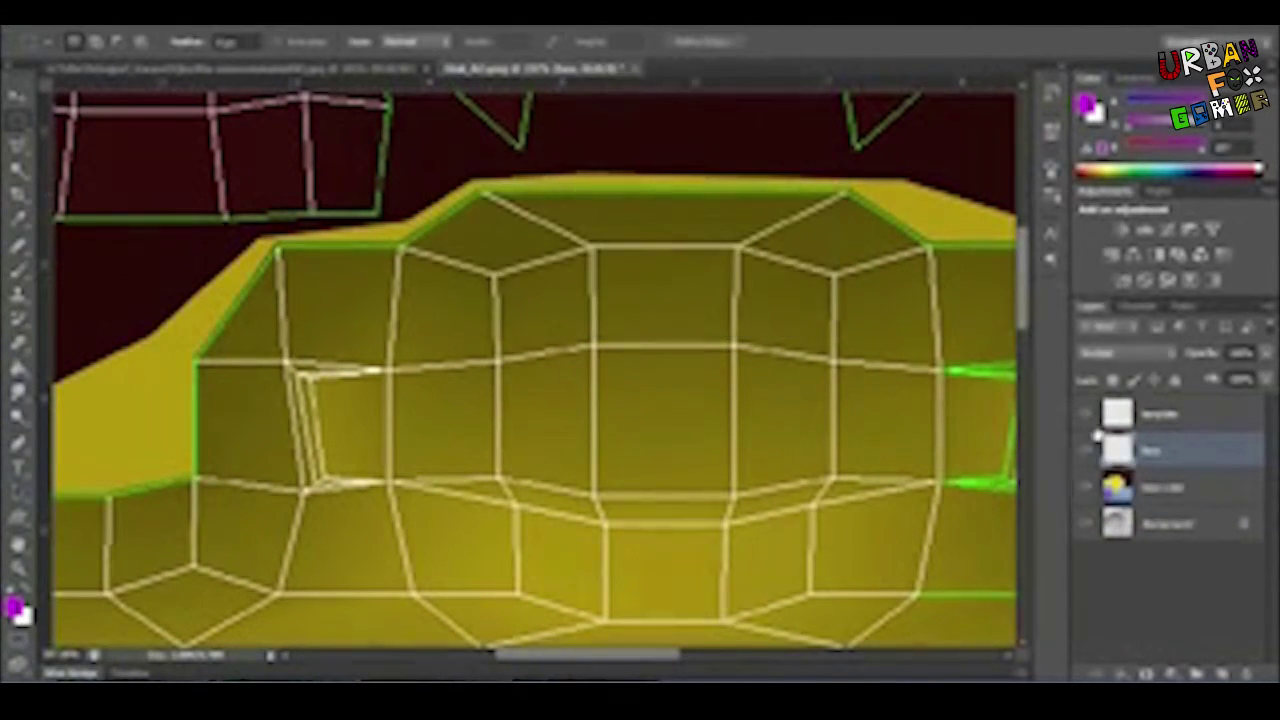
# Step: Try a purple eye rectangle on the face island with the Rectangle tool and undo it
pyautogui.moveTo(806, 437); pyautogui.dragTo(714, 403)
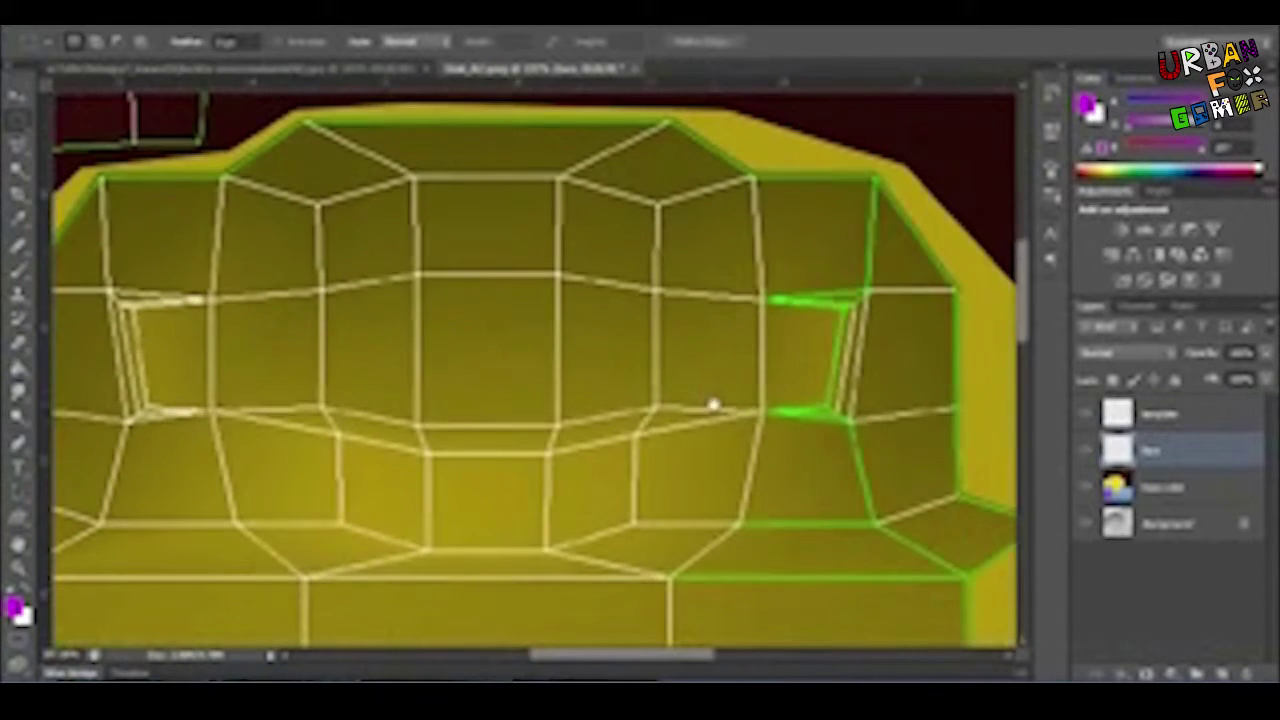
pyautogui.moveTo(20, 520); pyautogui.dragTo(65, 522)
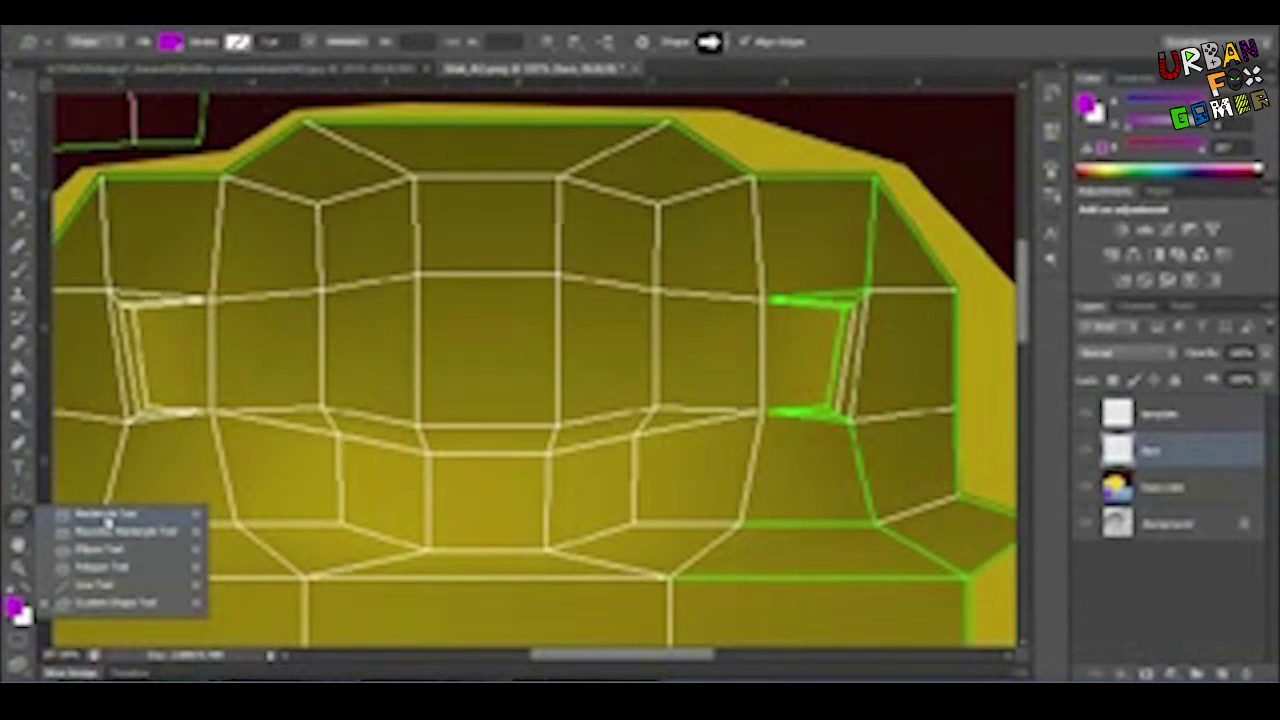
pyautogui.click(108, 516)
pyautogui.keyDown('shift'); pyautogui.hscroll(-3, 278, 428); pyautogui.keyUp('shift')
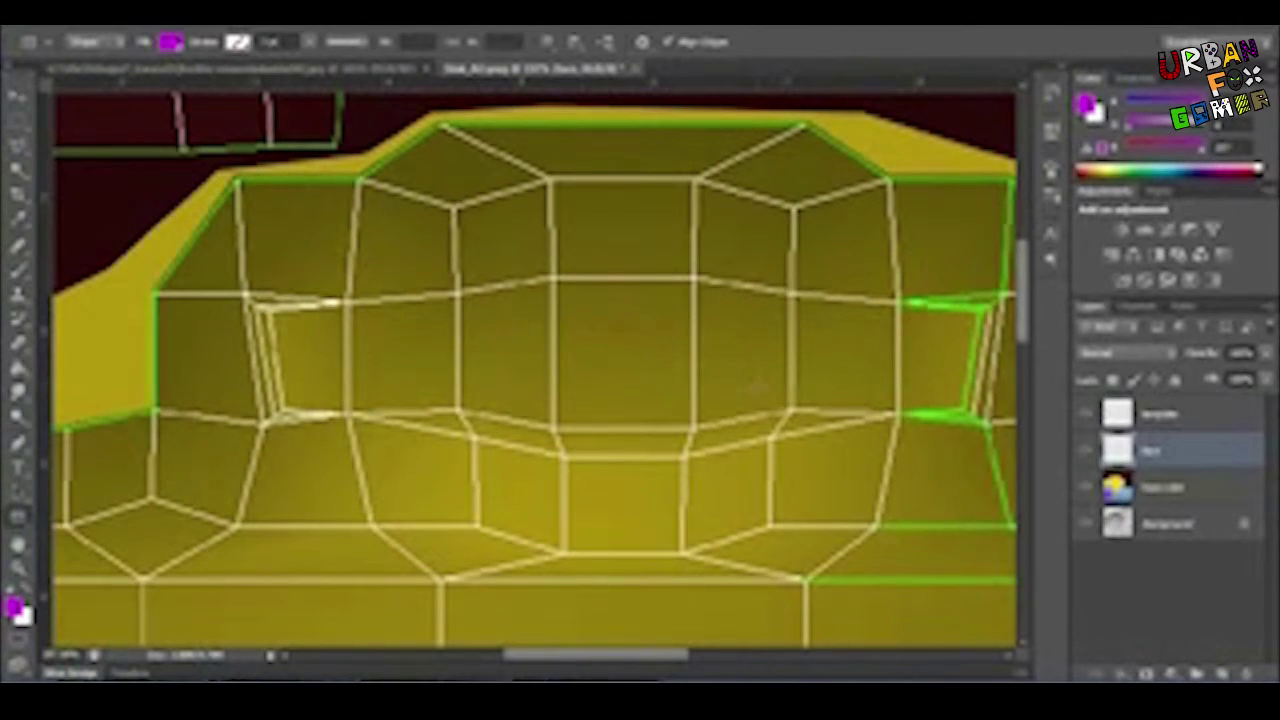
pyautogui.moveTo(767, 388); pyautogui.dragTo(676, 362)
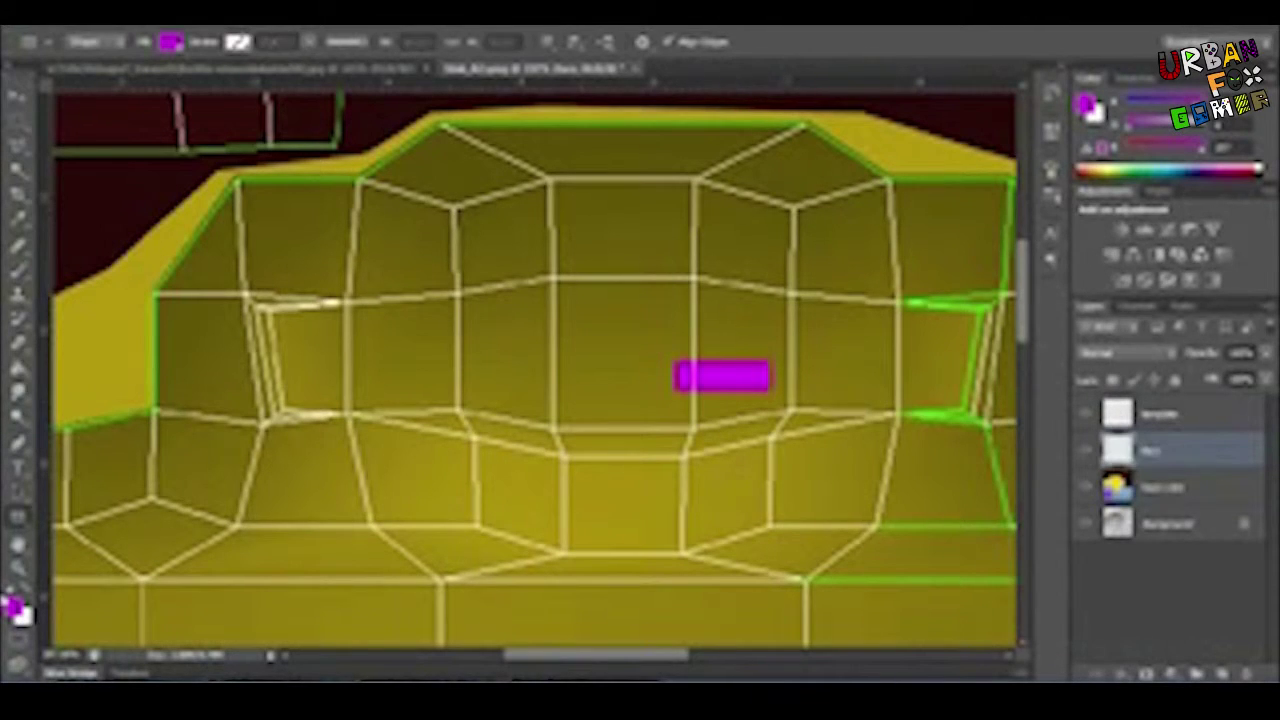
pyautogui.hotkey('ctrl', 'z')
# Step: Draw black rectangles for one eye and the mouth on the face island, using black as the foreground colour
pyautogui.click(14, 607)
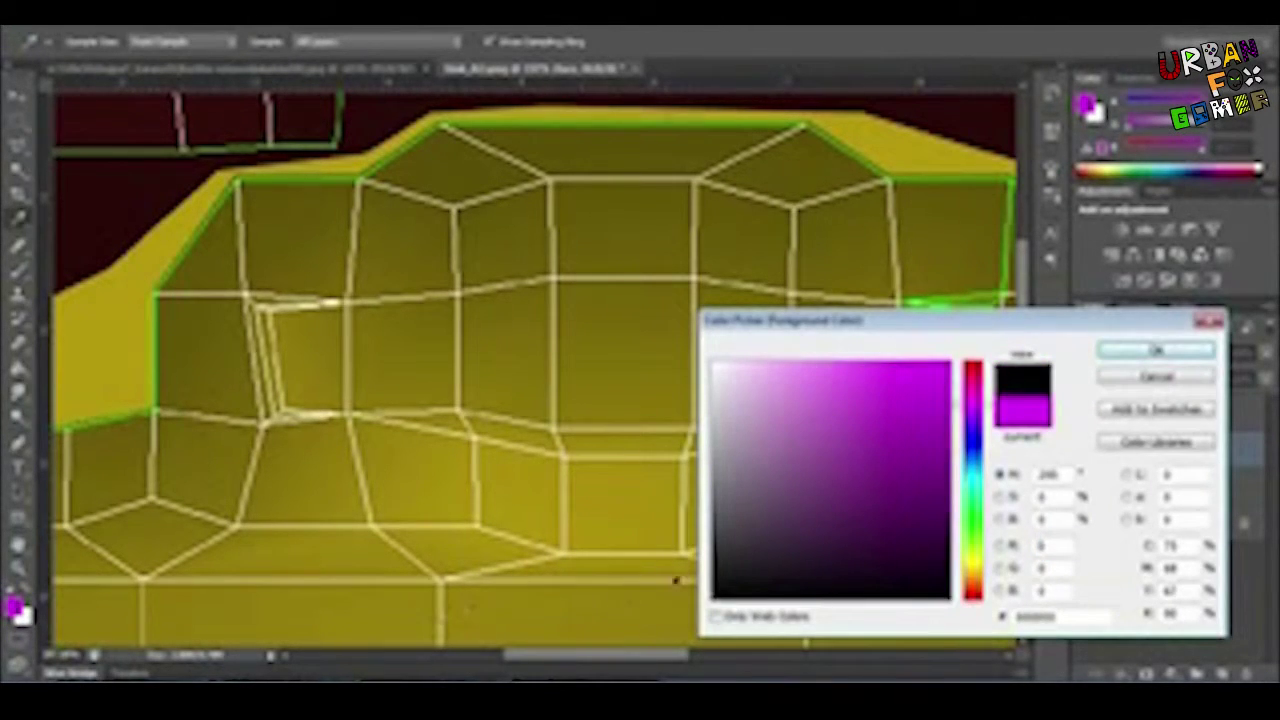
pyautogui.click(715, 581)
pyautogui.click(1156, 350)
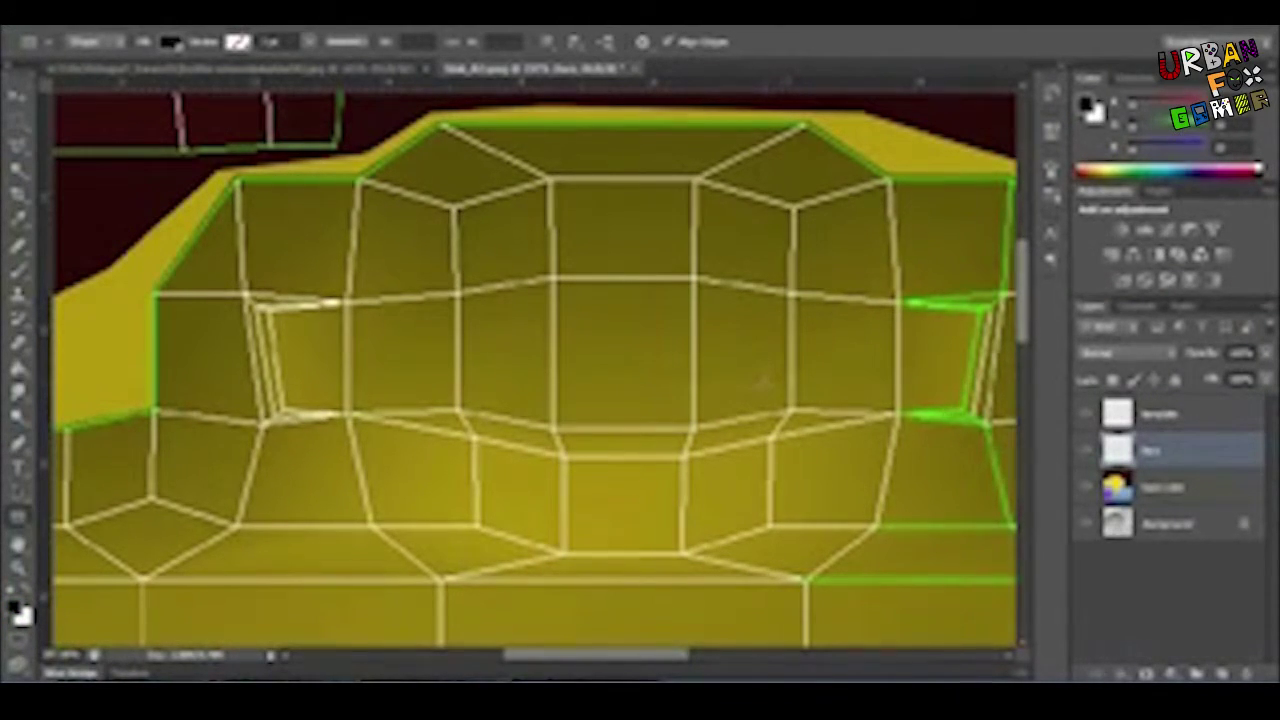
pyautogui.moveTo(668, 361); pyautogui.dragTo(767, 386)
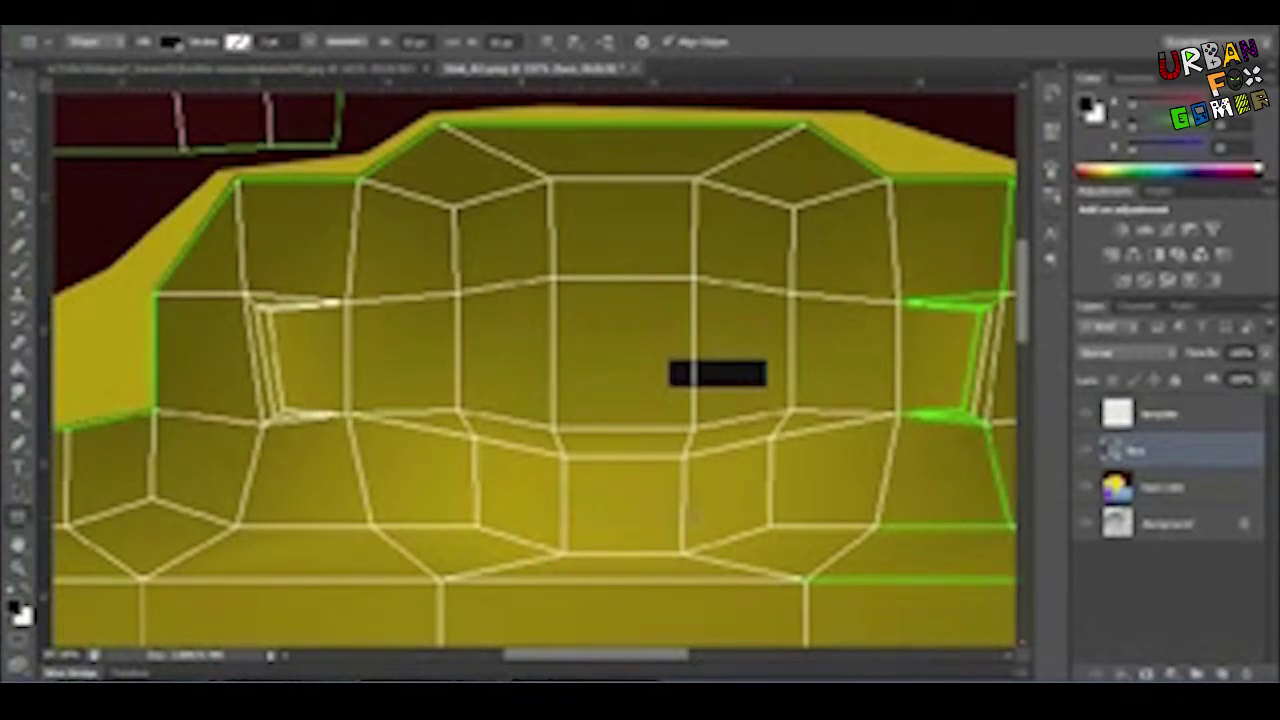
pyautogui.moveTo(697, 521); pyautogui.dragTo(561, 497)
pyautogui.press('v')
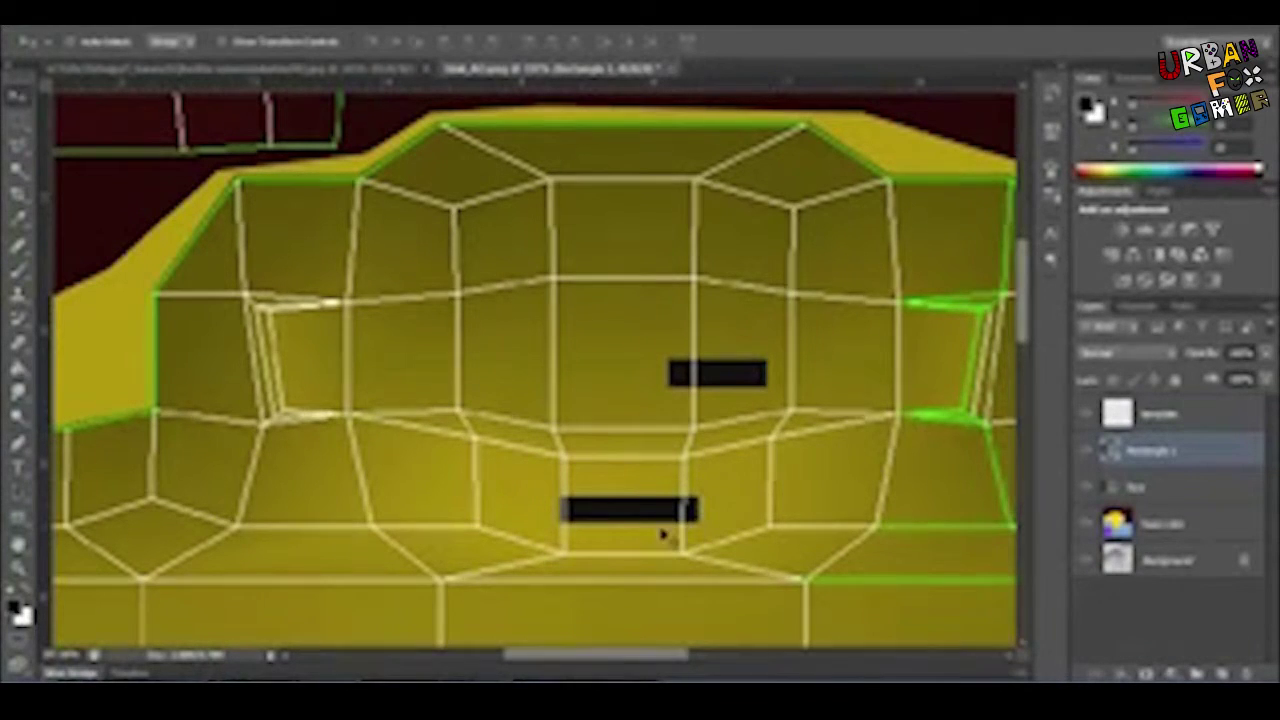
# Step: Reposition the black mouth rectangle so it sits centred on the face island, slightly lower within the mouth polygons
pyautogui.moveTo(641, 513); pyautogui.dragTo(632, 512)
pyautogui.press('Right')
pyautogui.press('Right')
pyautogui.press('Right')
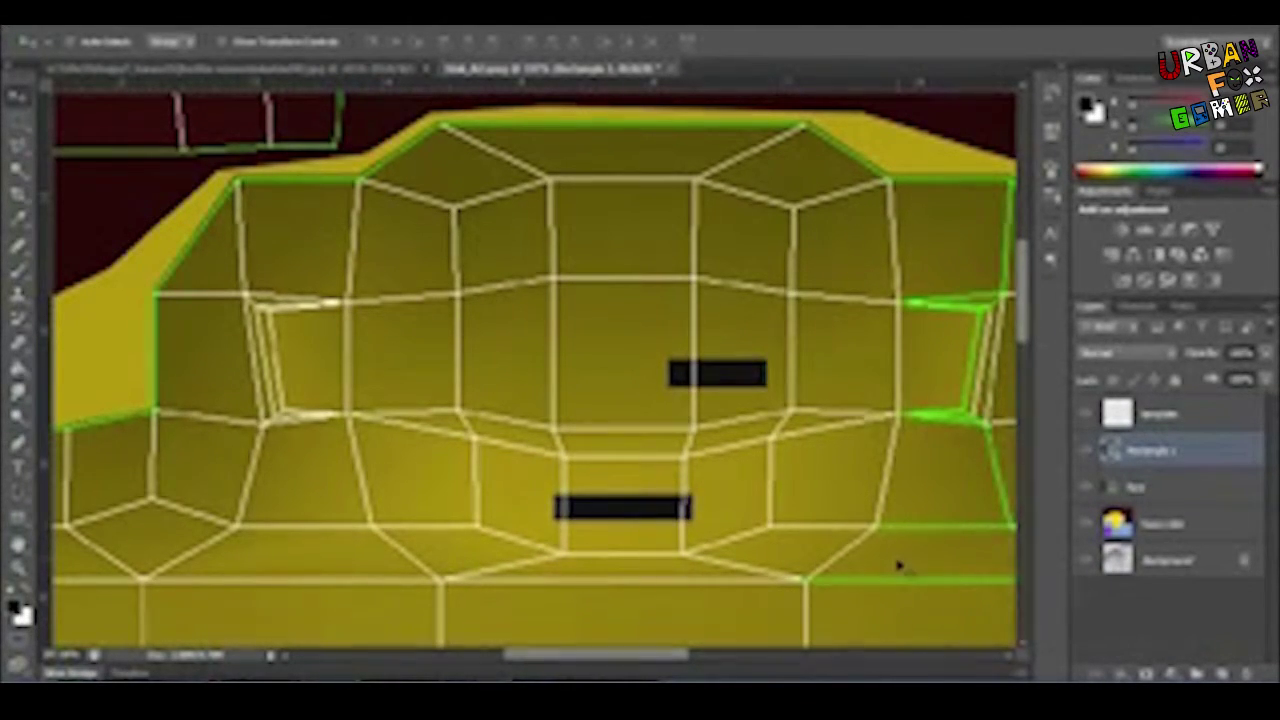
pyautogui.press('Down')
pyautogui.press('Down')
pyautogui.press('Down')
pyautogui.press('Down')
pyautogui.press('Down')
pyautogui.press('Down')
pyautogui.press('Down')
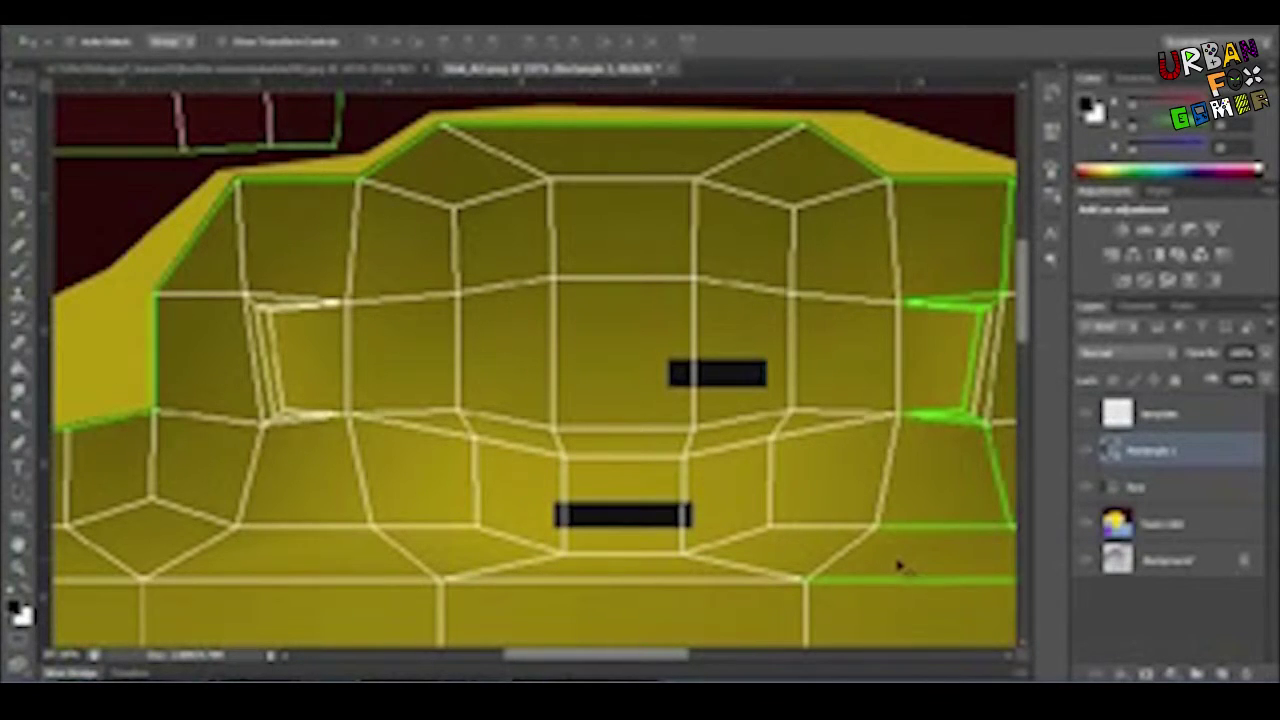
# Step: Rename the eye rectangle's layer after the eye and duplicate the layer
pyautogui.doubleClick(1136, 487)
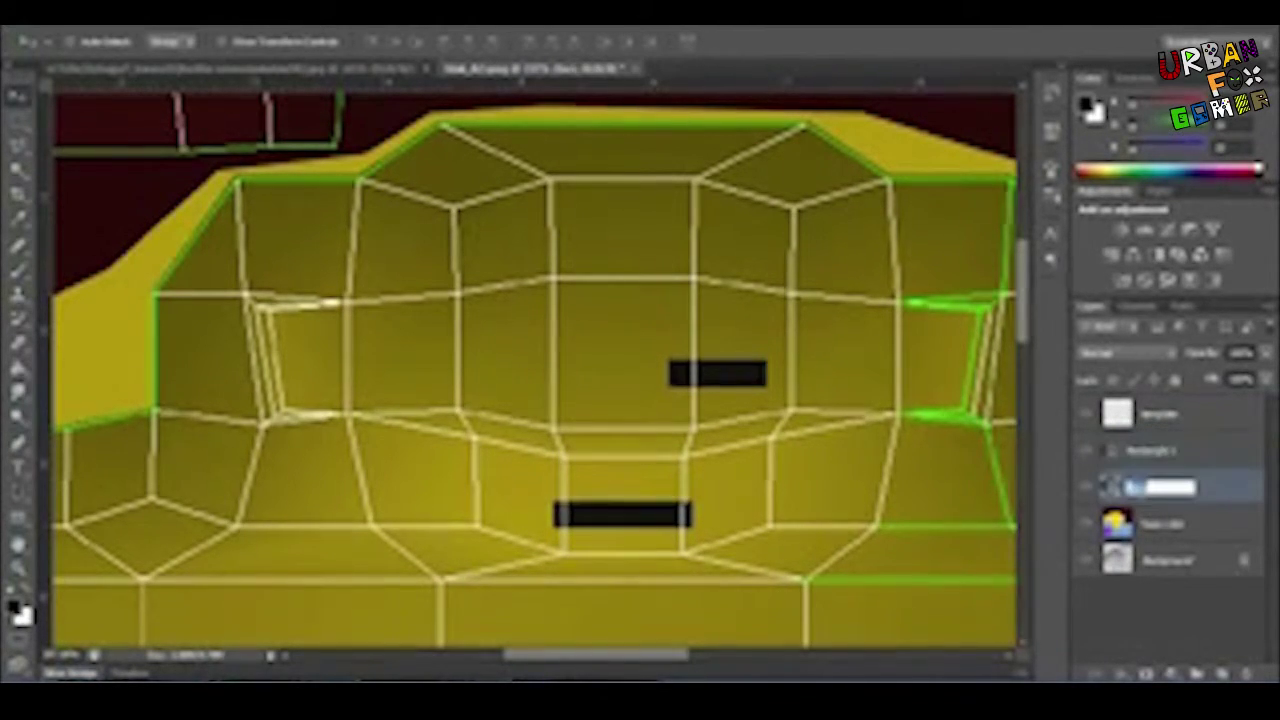
pyautogui.press('Return')
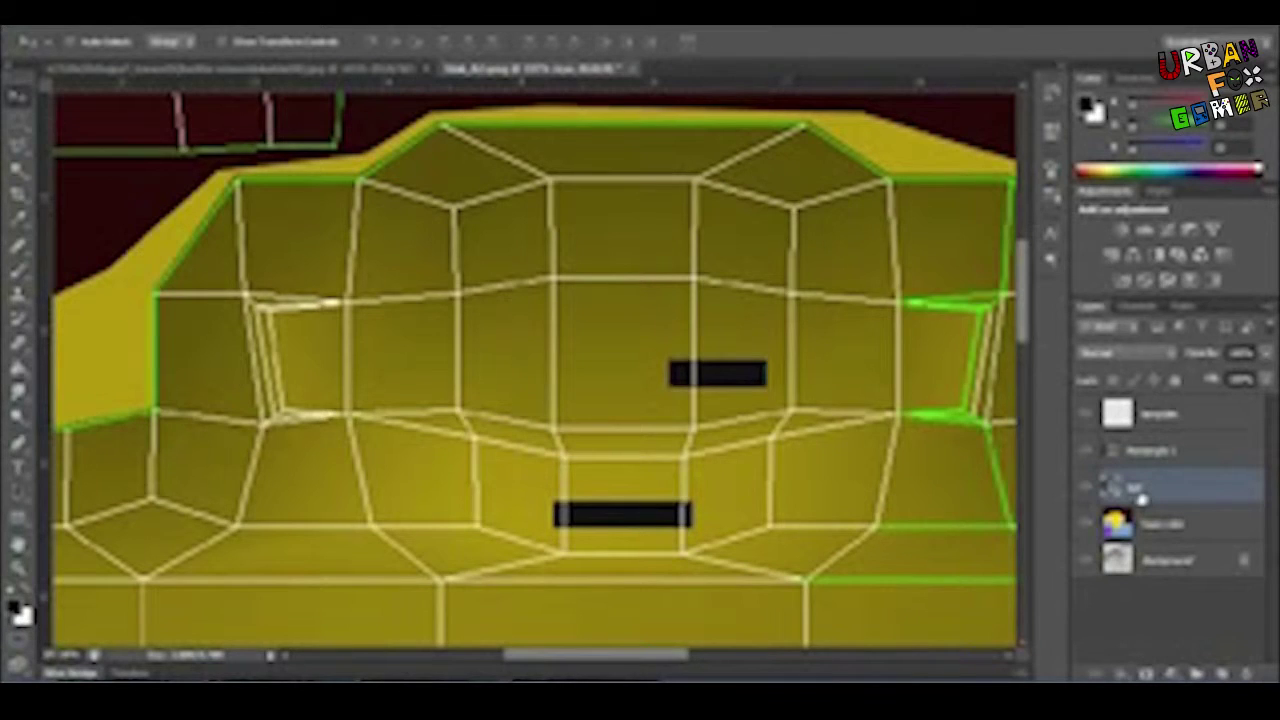
pyautogui.hotkey('ctrl', 'j')
pyautogui.hotkey('shift', 'Left')
pyautogui.hotkey('shift', 'Left')
pyautogui.hotkey('shift', 'Left')
pyautogui.hotkey('shift', 'Left')
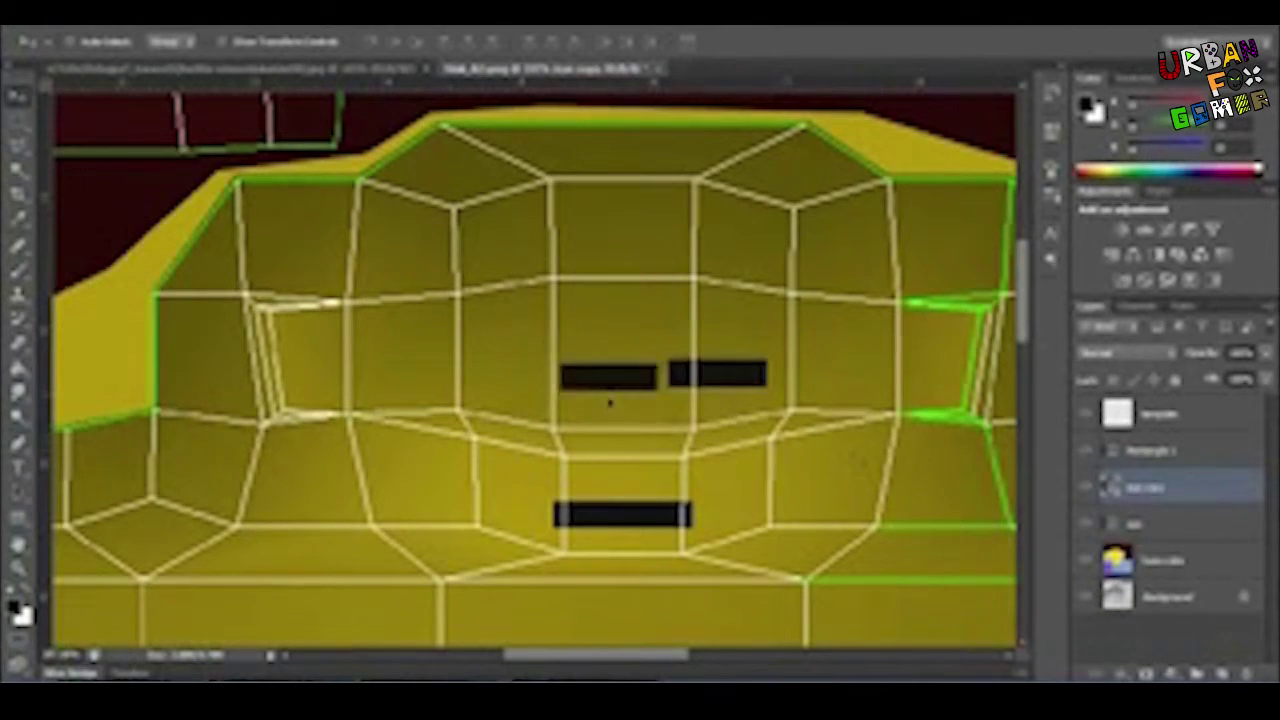
pyautogui.hotkey('ctrl', 'z')
# Step: Shift the duplicated eye horizontally, level with the original, to mirror it on the other side of the face
pyautogui.hotkey('shift', 'Left')
pyautogui.hotkey('shift', 'Left')
pyautogui.hotkey('shift', 'Left')
pyautogui.hotkey('shift', 'Left')
pyautogui.hotkey('shift', 'Left')
pyautogui.hotkey('shift', 'Left')
pyautogui.hotkey('shift', 'Left')
pyautogui.hotkey('shift', 'Left')
pyautogui.hotkey('shift', 'Left')
pyautogui.hotkey('shift', 'Left')
pyautogui.hotkey('shift', 'Left')
pyautogui.hotkey('shift', 'Left')
pyautogui.hotkey('shift', 'Left')
pyautogui.hotkey('shift', 'Left')
pyautogui.hotkey('shift', 'Left')
pyautogui.hotkey('shift', 'Left')
pyautogui.hotkey('shift', 'Left')
pyautogui.hotkey('shift', 'Left')
pyautogui.hotkey('shift', 'Left')
pyautogui.hotkey('shift', 'Left')
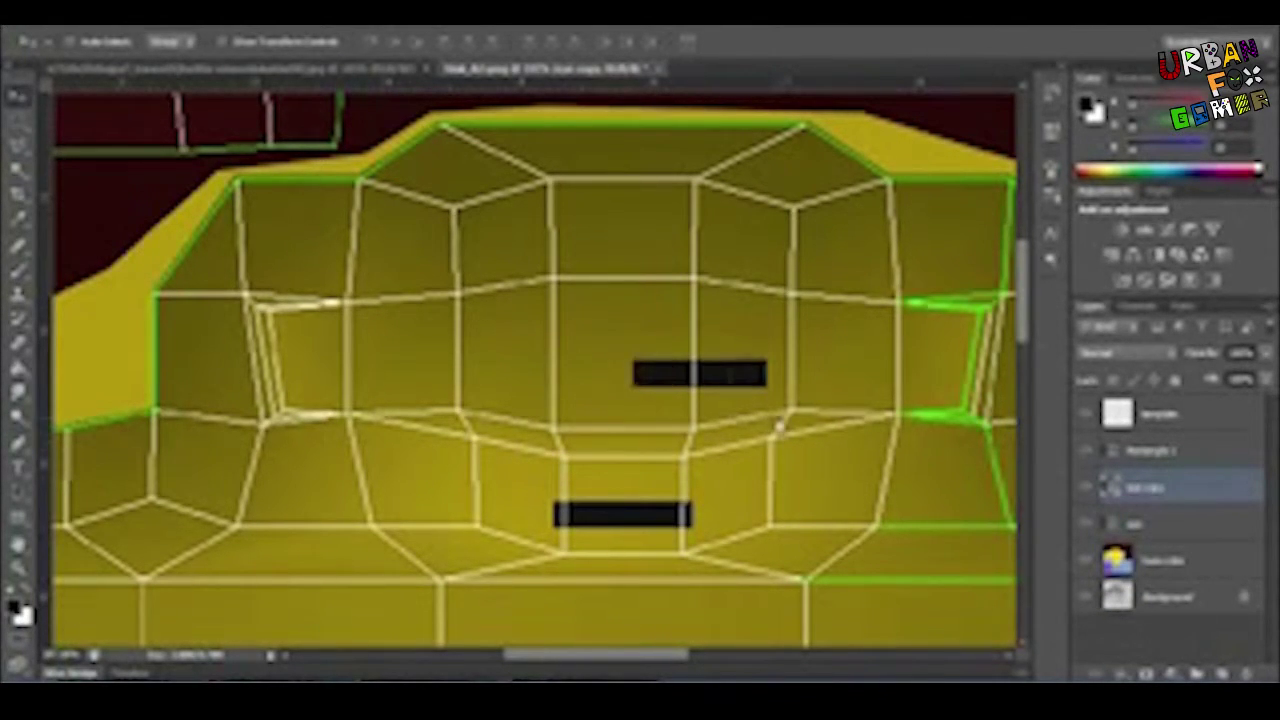
pyautogui.hotkey('shift', 'Right')
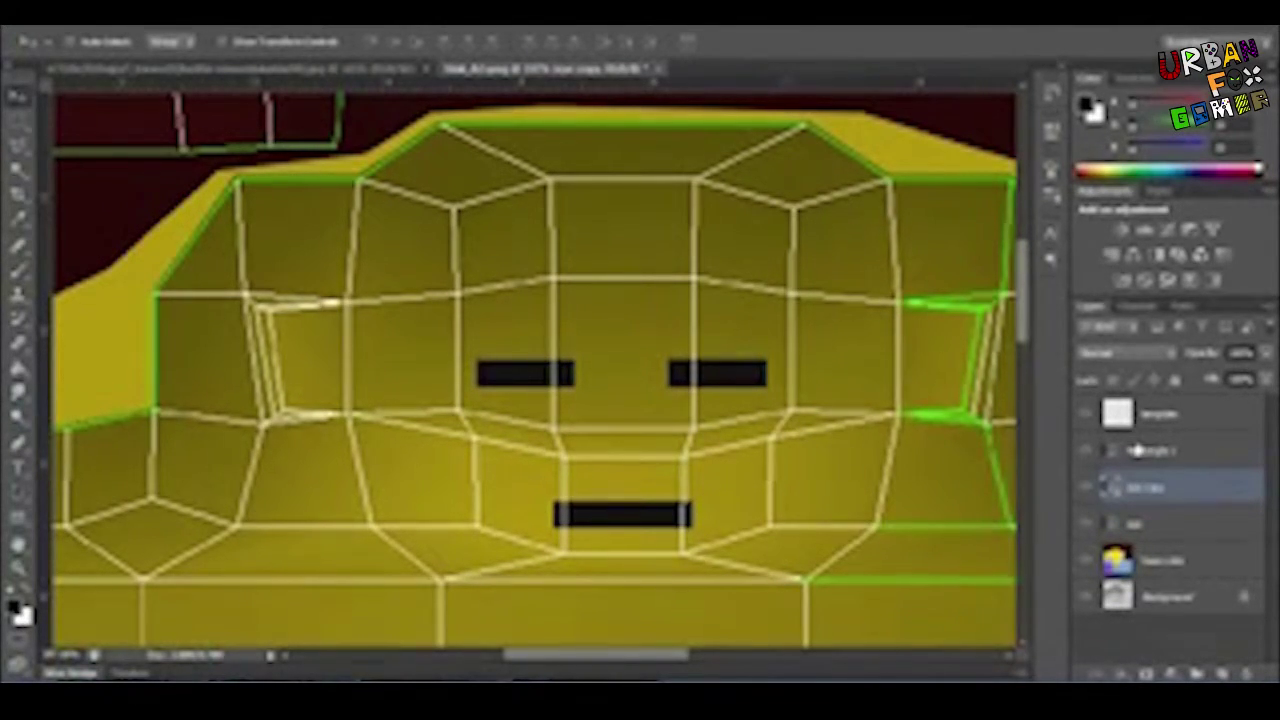
# Step: Group the two eye layers and the mouth layer and name the group "Face"
pyautogui.click(1155, 520)
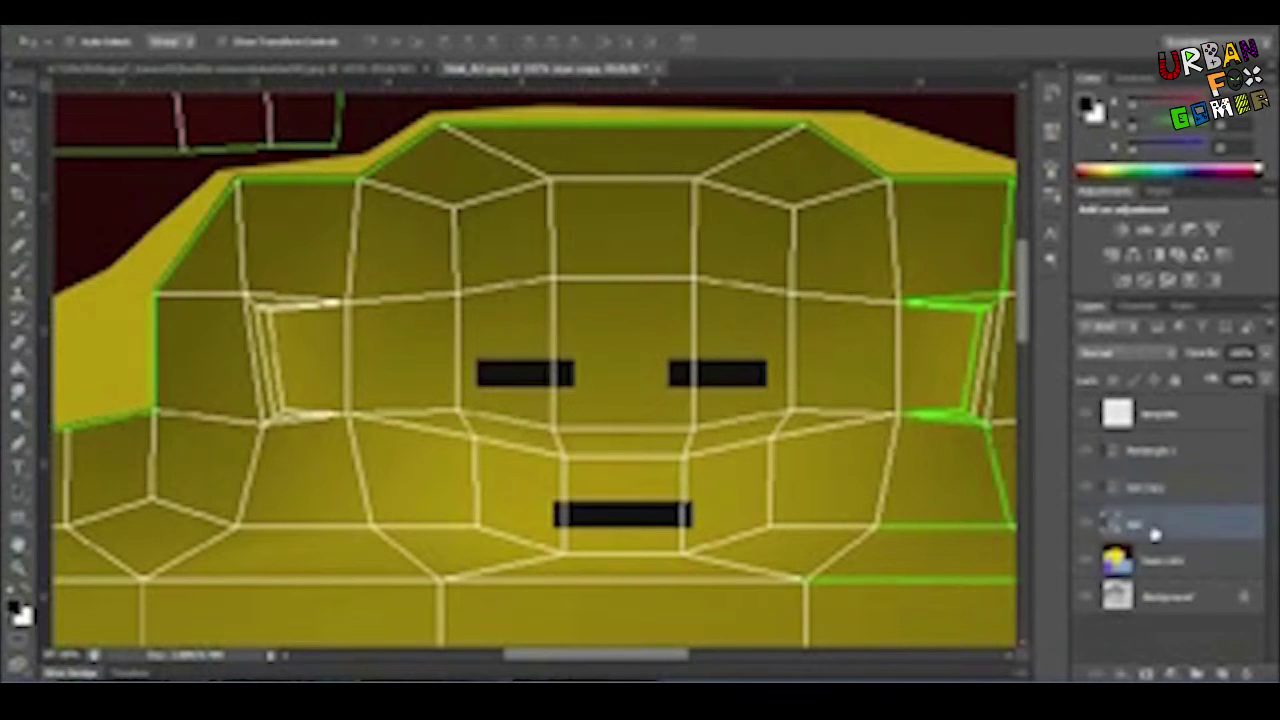
pyautogui.keyDown('shift'); pyautogui.click(1173, 452); pyautogui.keyUp('shift')
pyautogui.hotkey('ctrl', 'g')
pyautogui.doubleClick(1158, 443)
pyautogui.write('Face')
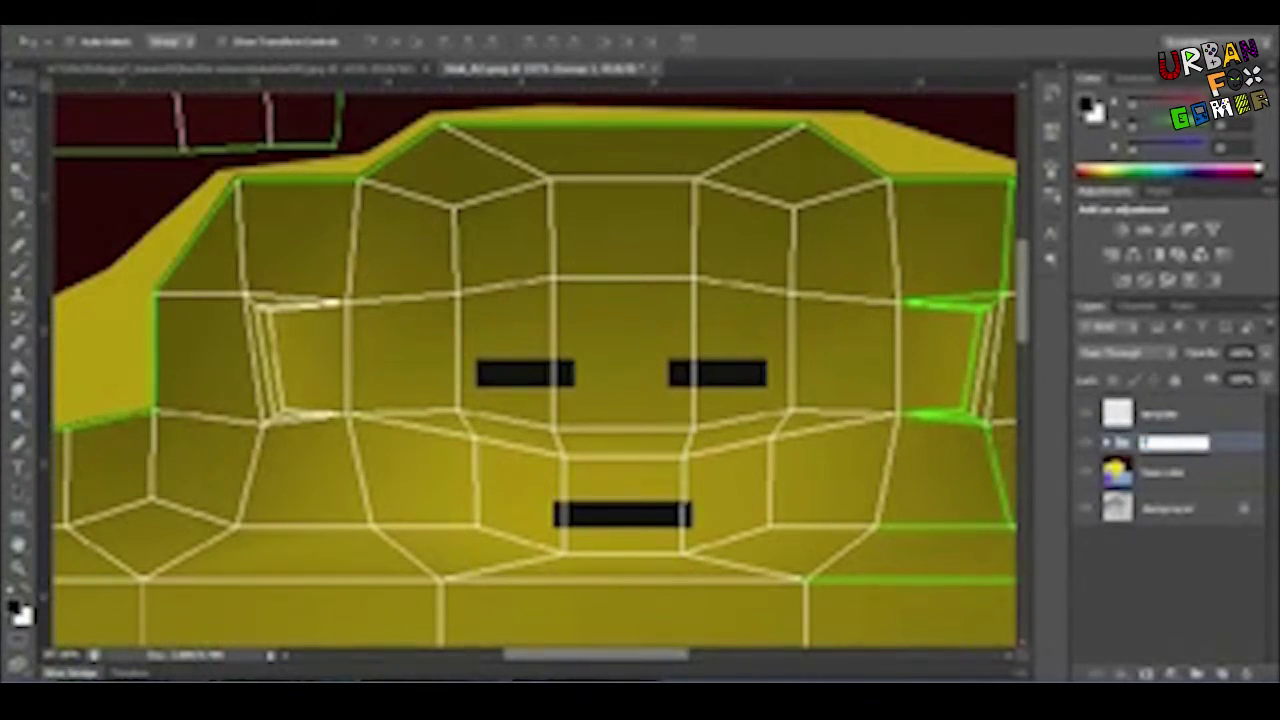
# Step: Select the base color layer and hide the UV template overlay so the whole painted texture shows without wireframe
pyautogui.click(1174, 462)
pyautogui.click(1087, 414)
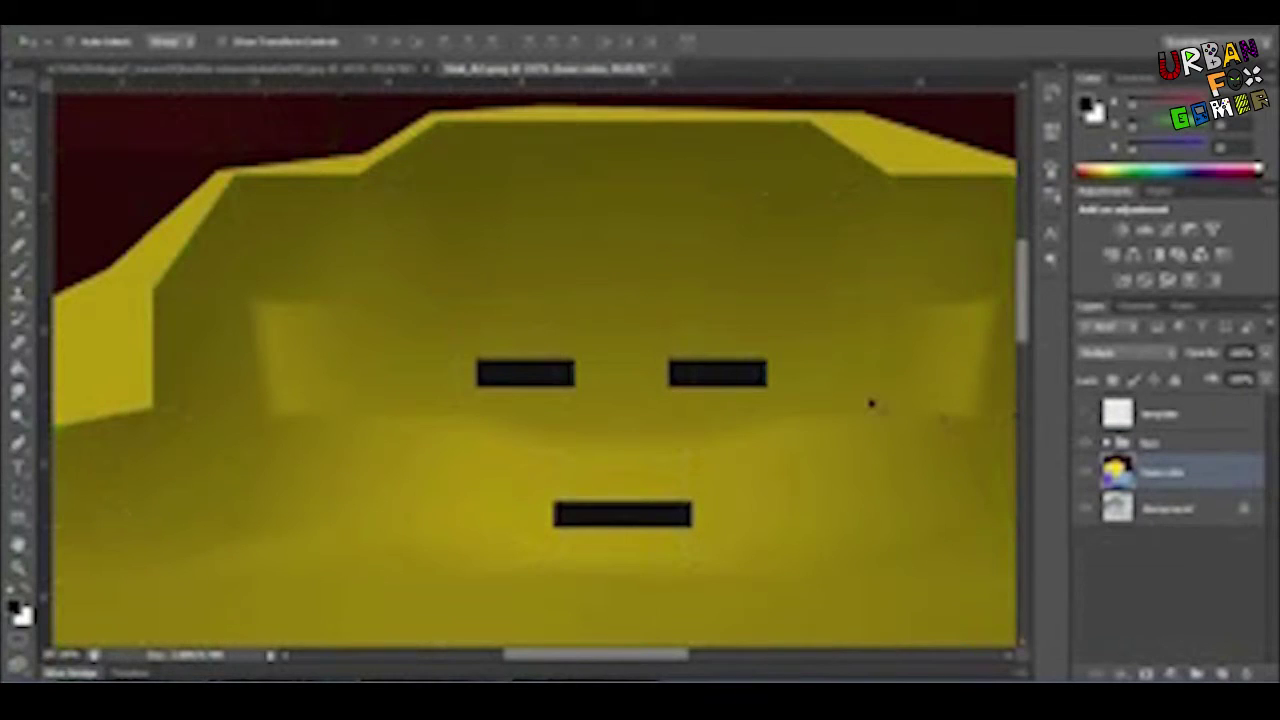
pyautogui.keyDown('alt'); pyautogui.scroll(-3, 871, 411); pyautogui.keyUp('alt')
pyautogui.keyDown('alt'); pyautogui.scroll(1, 800, 371); pyautogui.keyUp('alt')
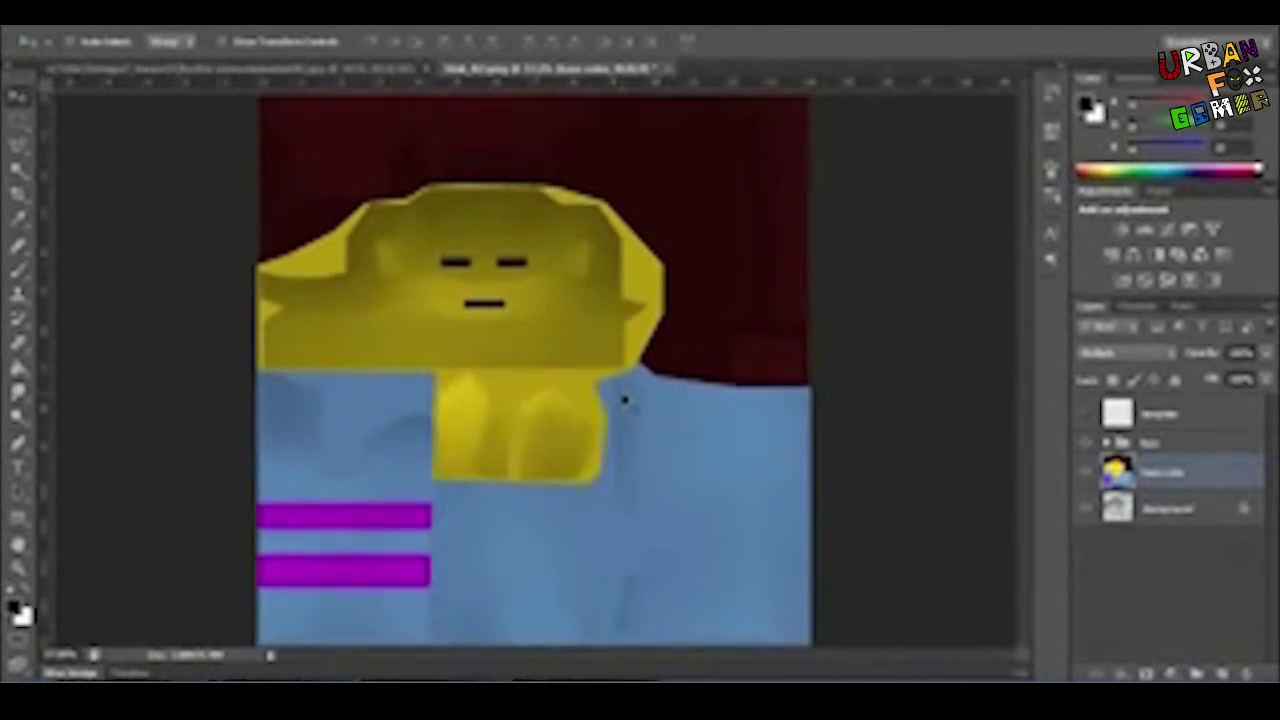
# Step: Save the layered texture in the textures folder as the Photoshop file frisk_UrbanFoxGamer, with Maximize Compatibility on
pyautogui.hotkey('ctrl', 'shift', 's')
pyautogui.write('hat_A3')
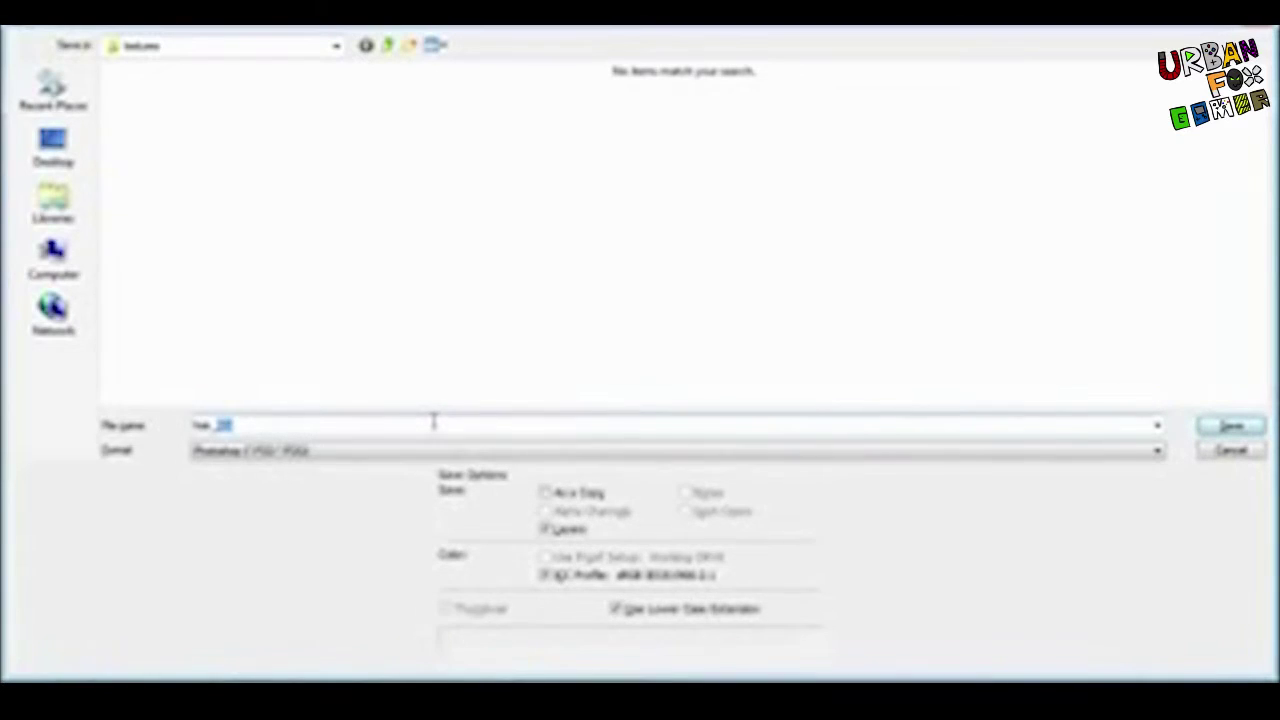
pyautogui.write('18')
pyautogui.press('Return')
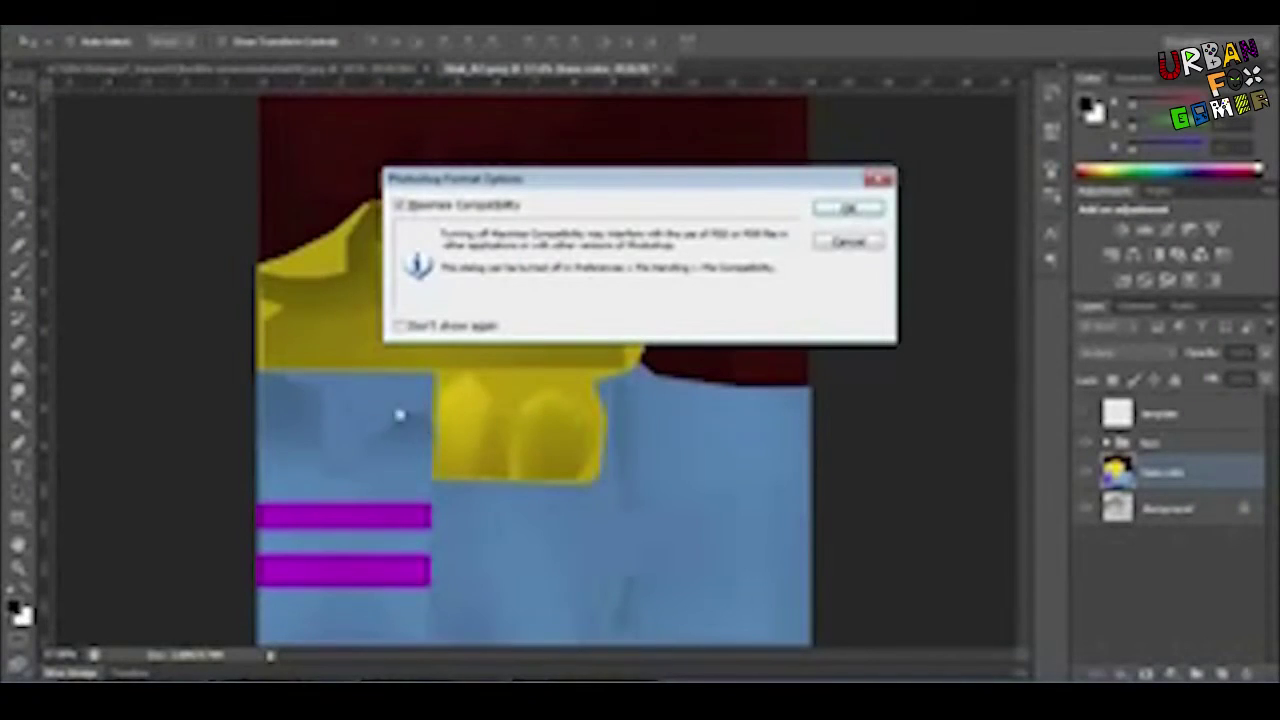
pyautogui.click(866, 215)
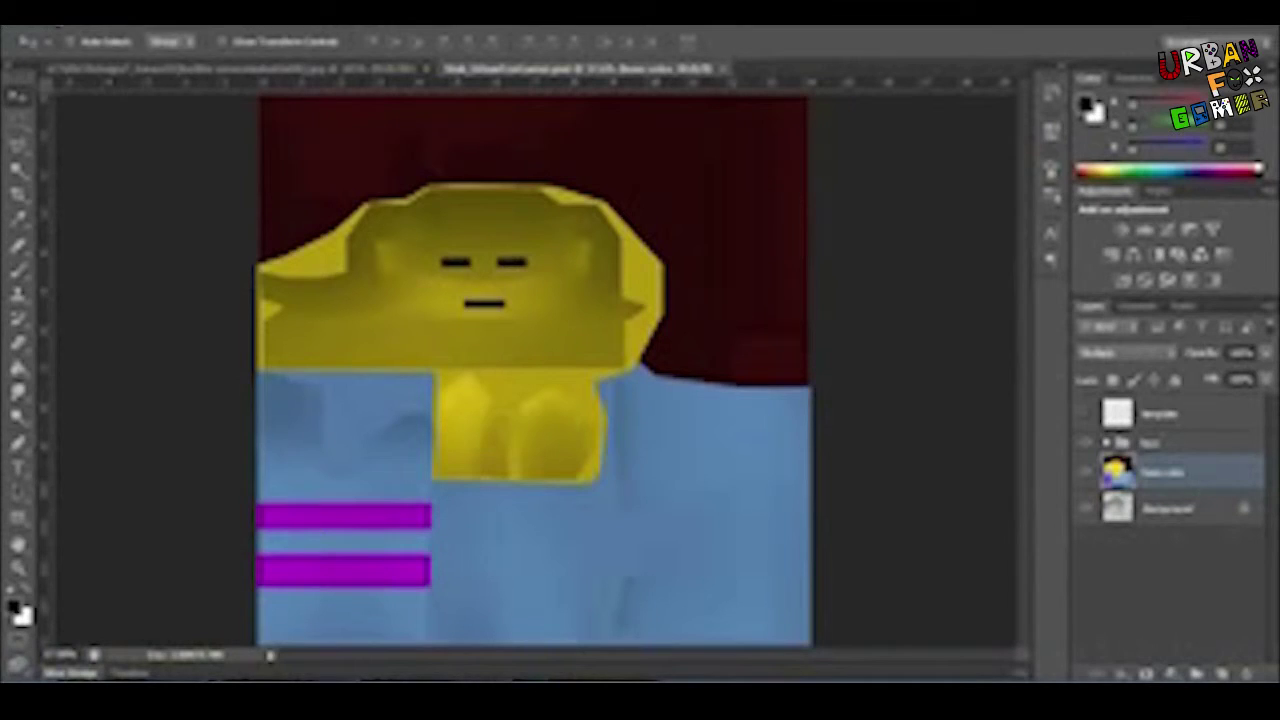
# Step: Save a PNG copy of the texture as frisk_UrbanFoxGamer.png with Smallest / Slow compression and interlacing
pyautogui.click(22, 20)
pyautogui.click(140, 237)
pyautogui.click(512, 452)
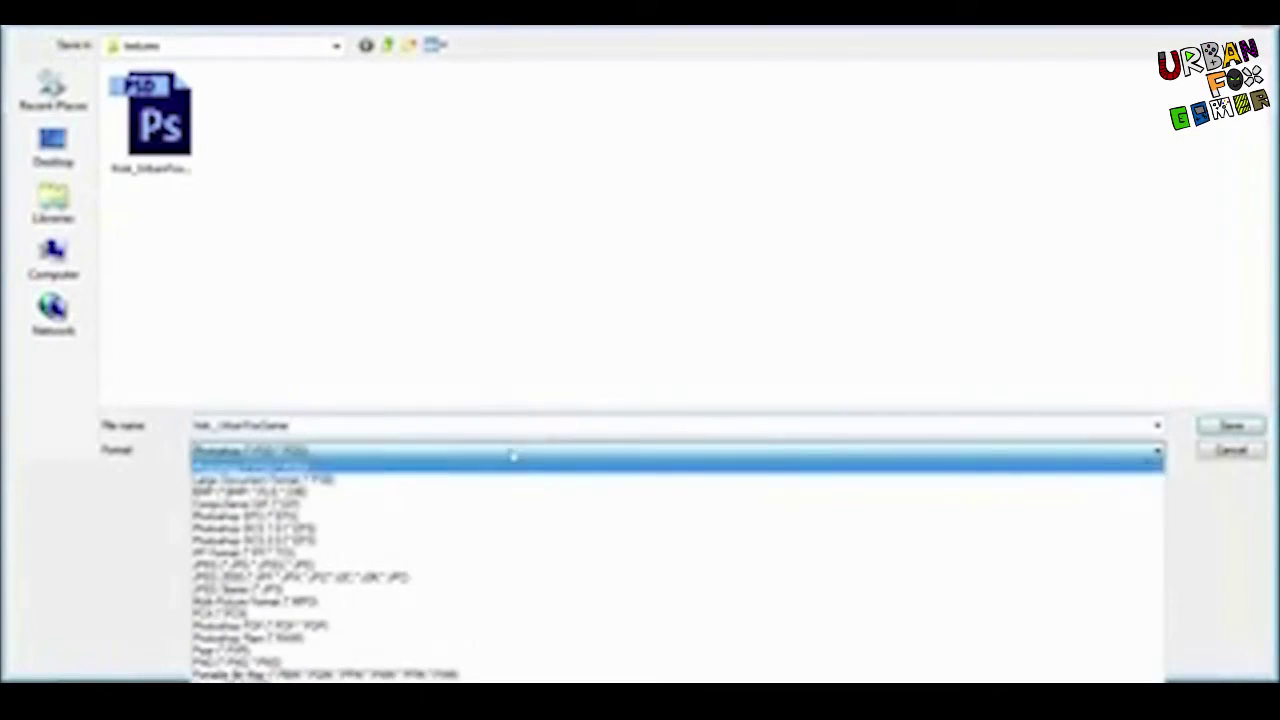
pyautogui.click(420, 664)
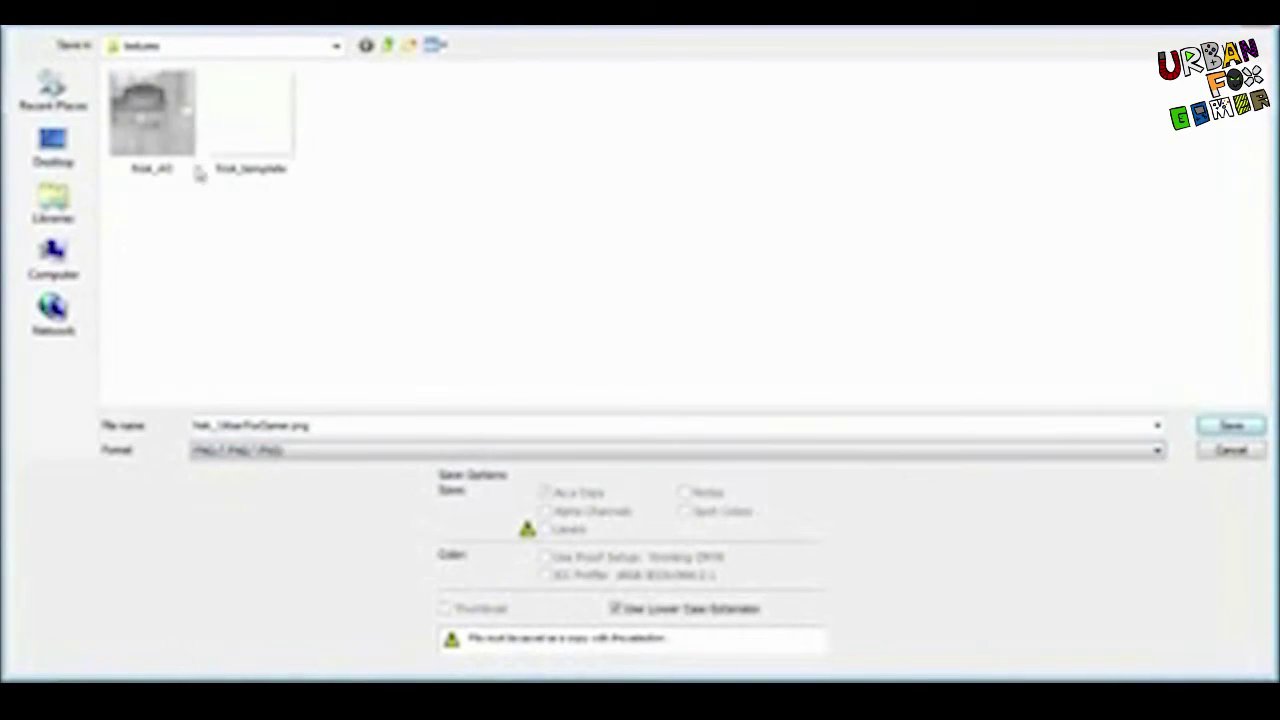
pyautogui.click(1220, 428)
pyautogui.click(541, 316)
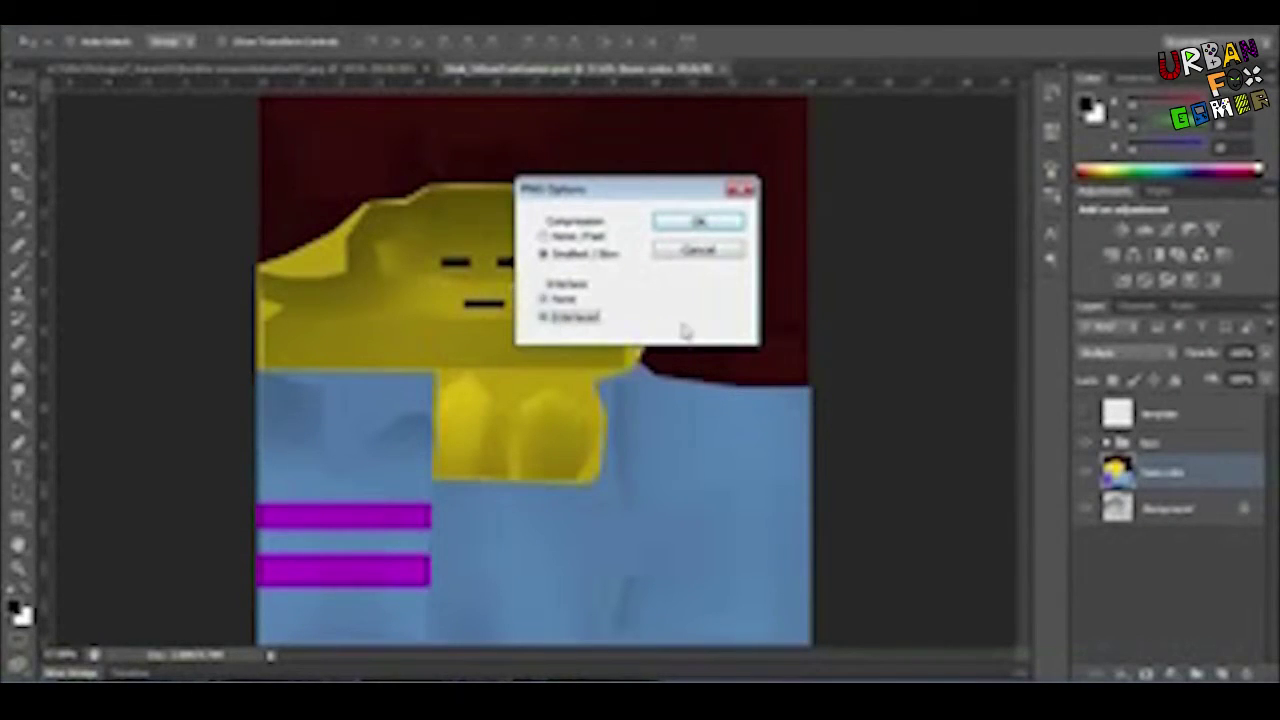
pyautogui.click(730, 222)
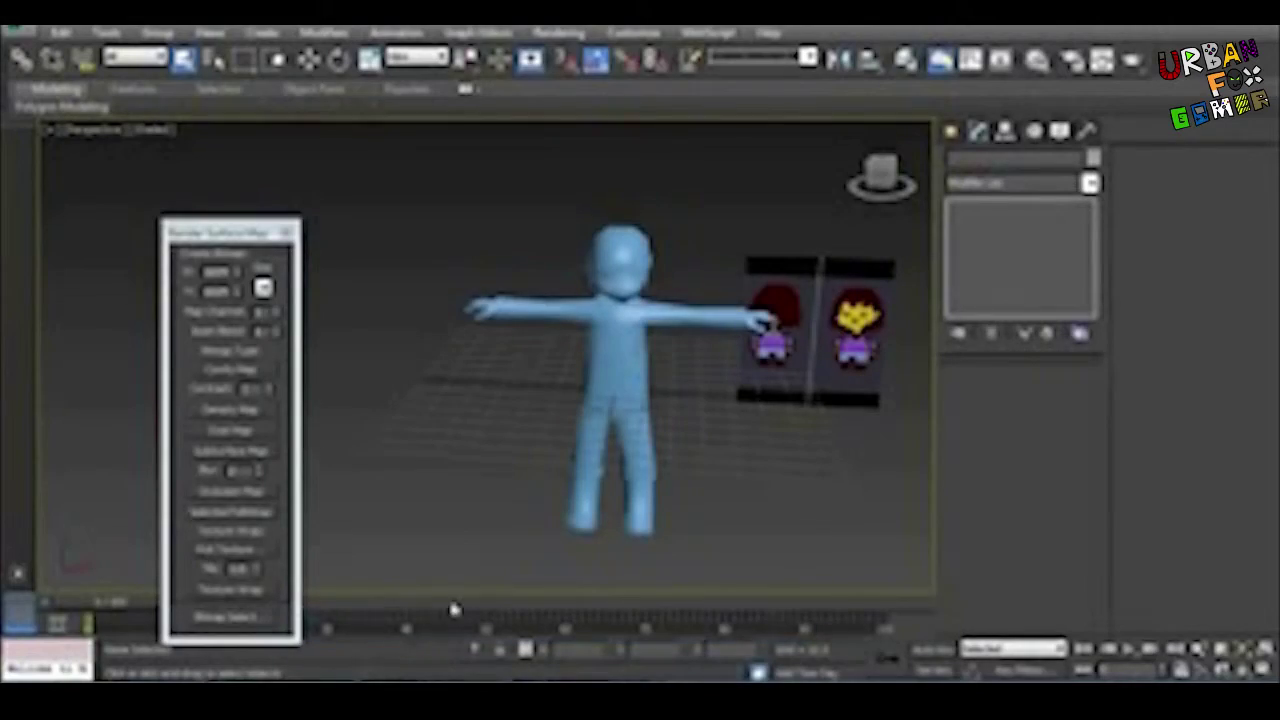
# Step: Switch to 3ds Max, close the Render Surface Map dialog and open the Material Editor
pyautogui.scroll(5, 535, 414)
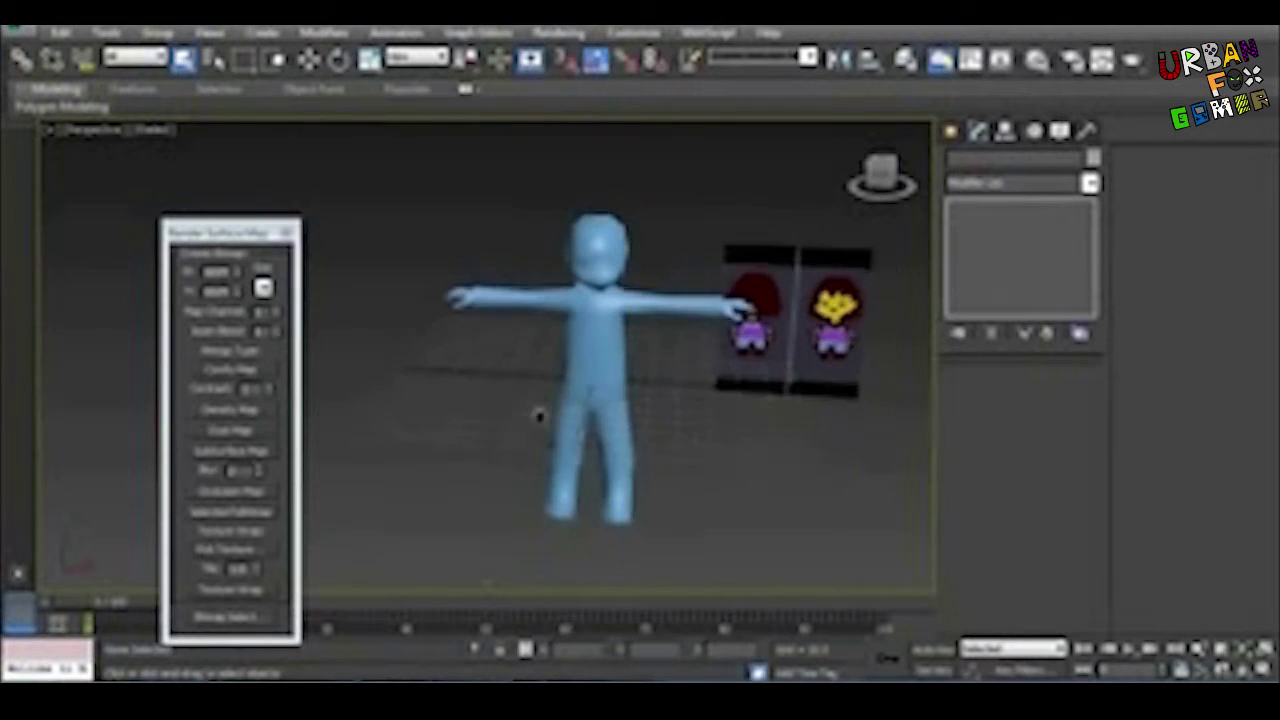
pyautogui.click(287, 232)
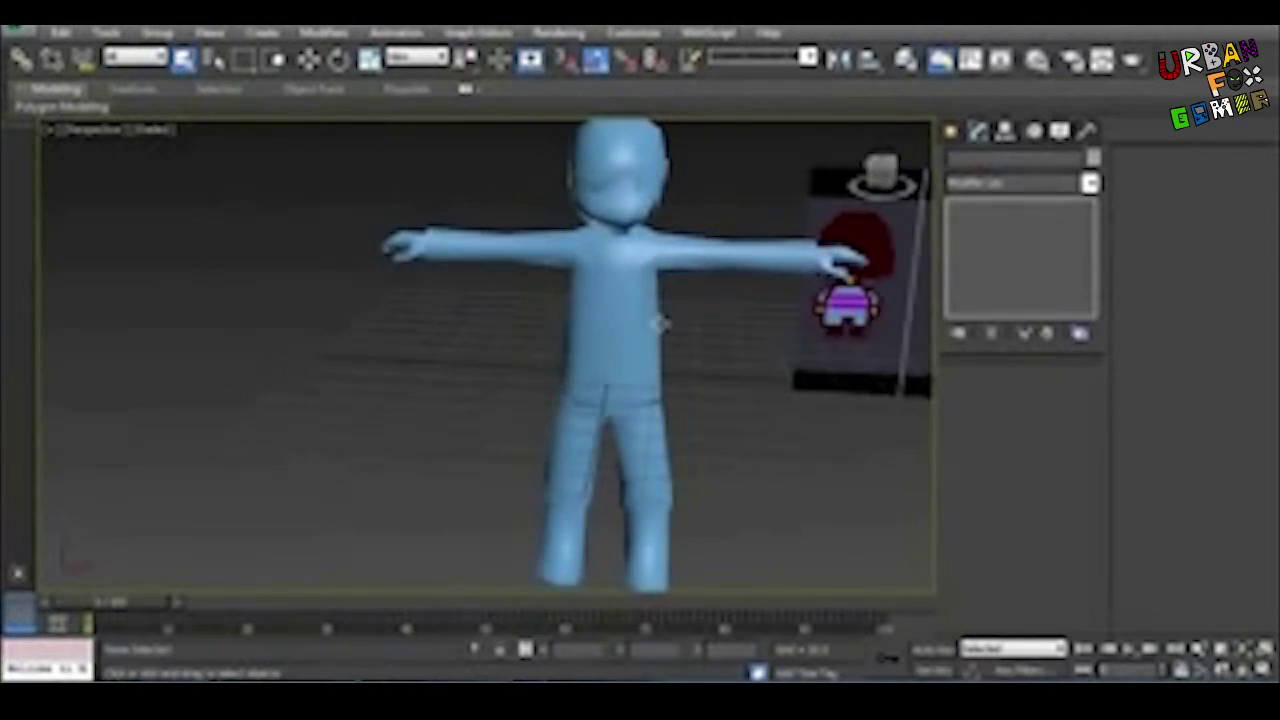
pyautogui.scroll(-3, 610, 320)
pyautogui.press('m')
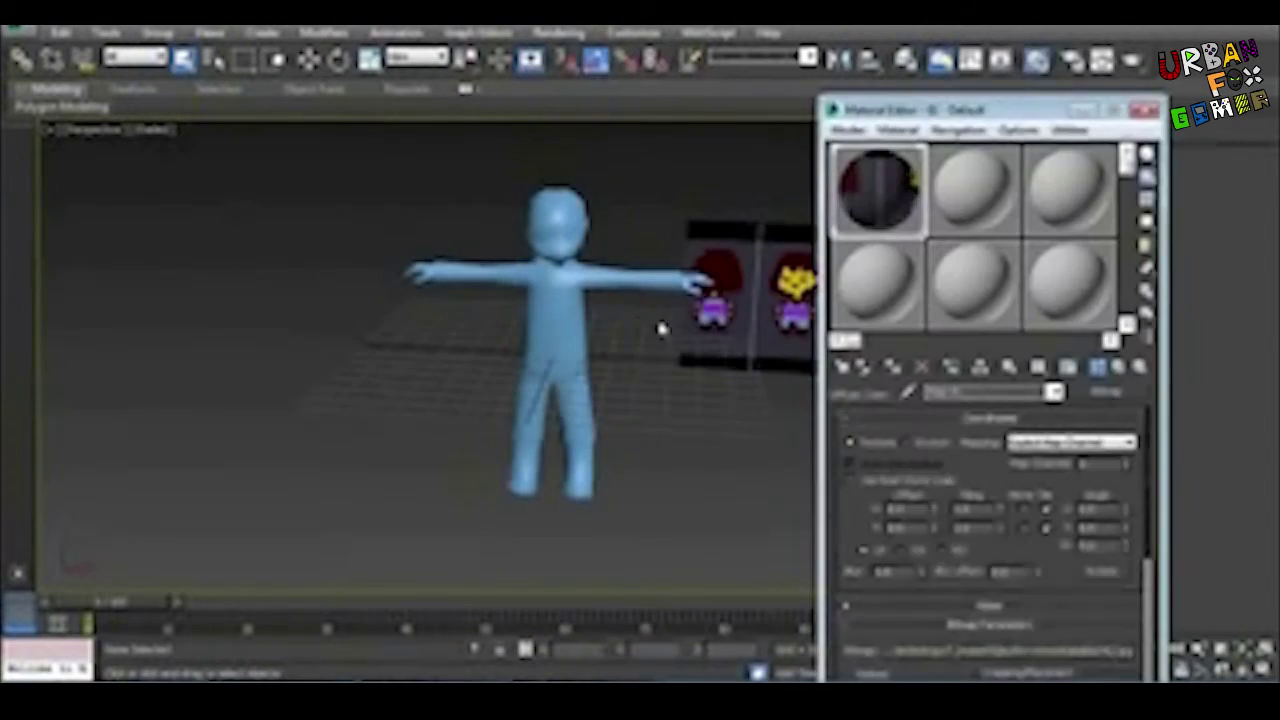
pyautogui.scroll(1, 655, 328)
# Step: Load frisk_UrbanFoxGamer.png from the textures folder as a Bitmap in the second material's diffuse channel
pyautogui.click(975, 190)
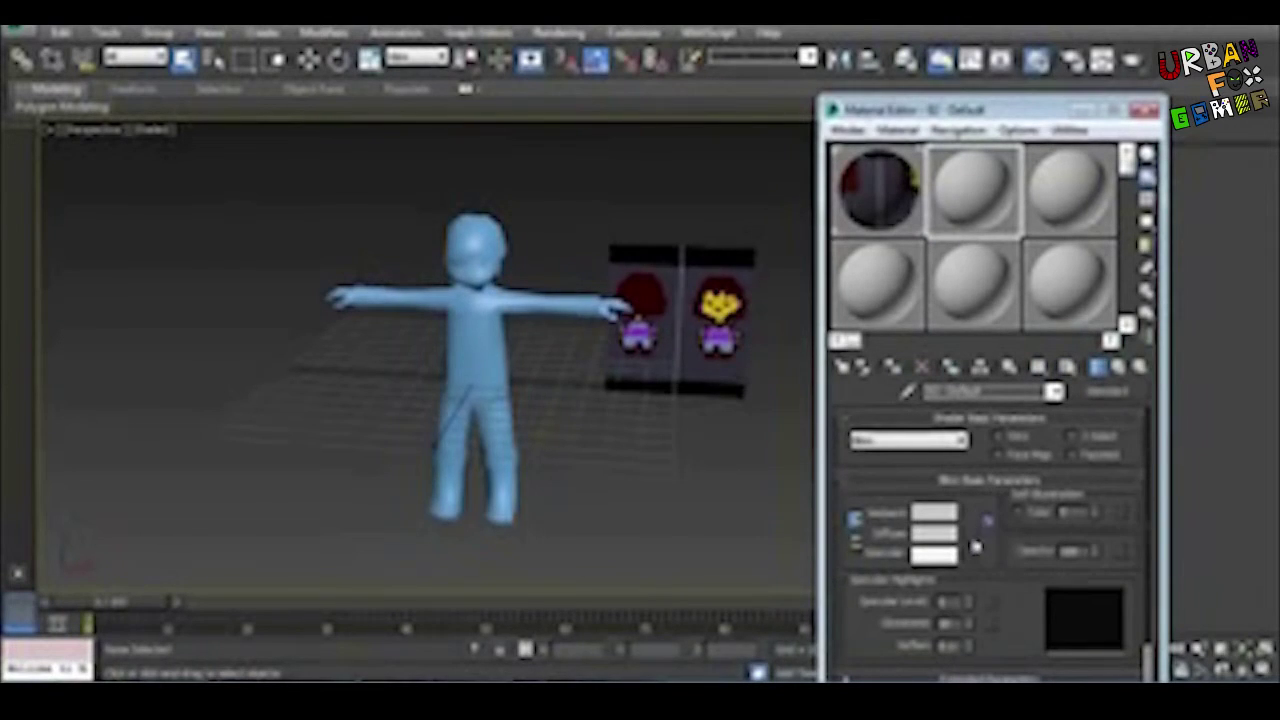
pyautogui.click(972, 535)
pyautogui.doubleClick(478, 135)
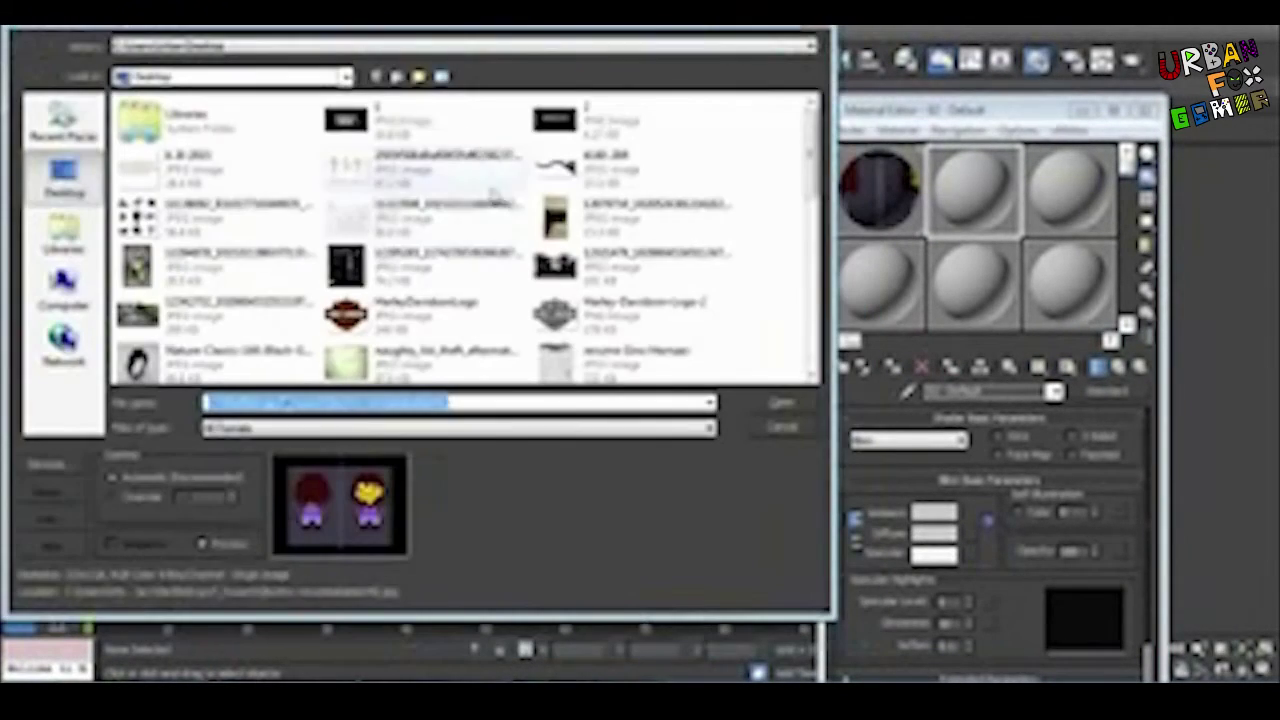
pyautogui.click(85, 146)
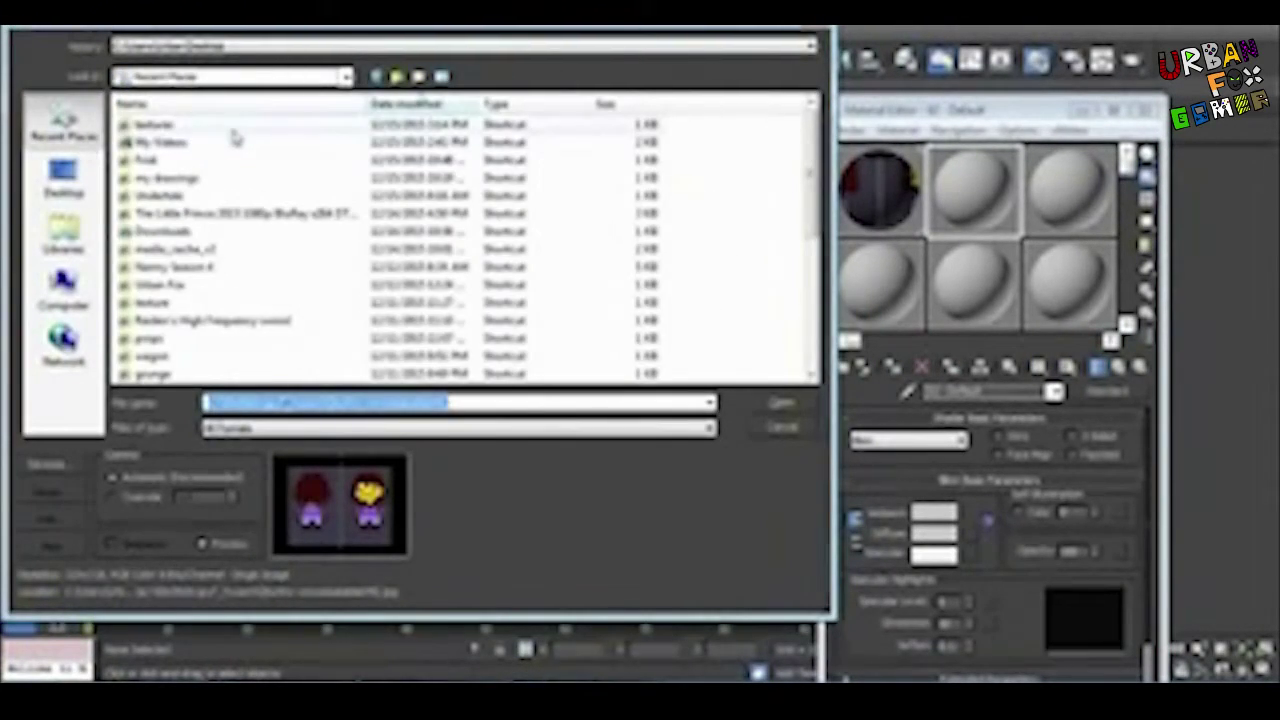
pyautogui.click(815, 411)
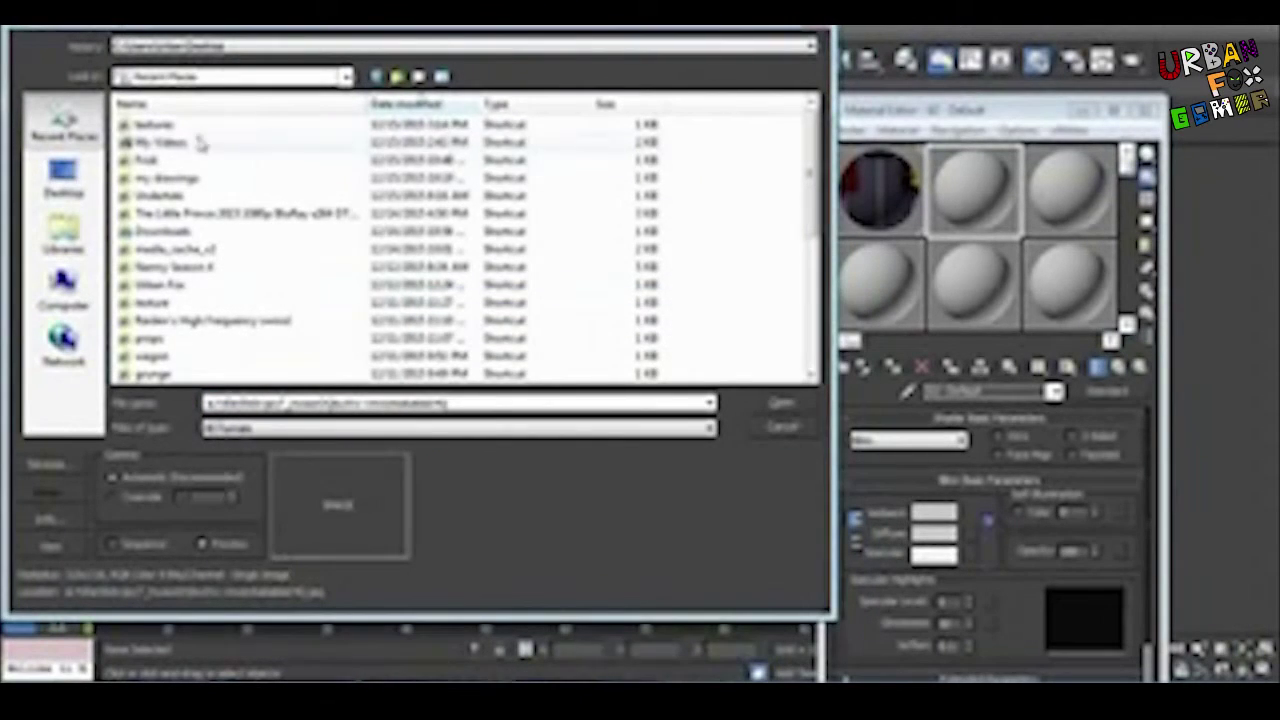
pyautogui.doubleClick(194, 127)
pyautogui.click(355, 150)
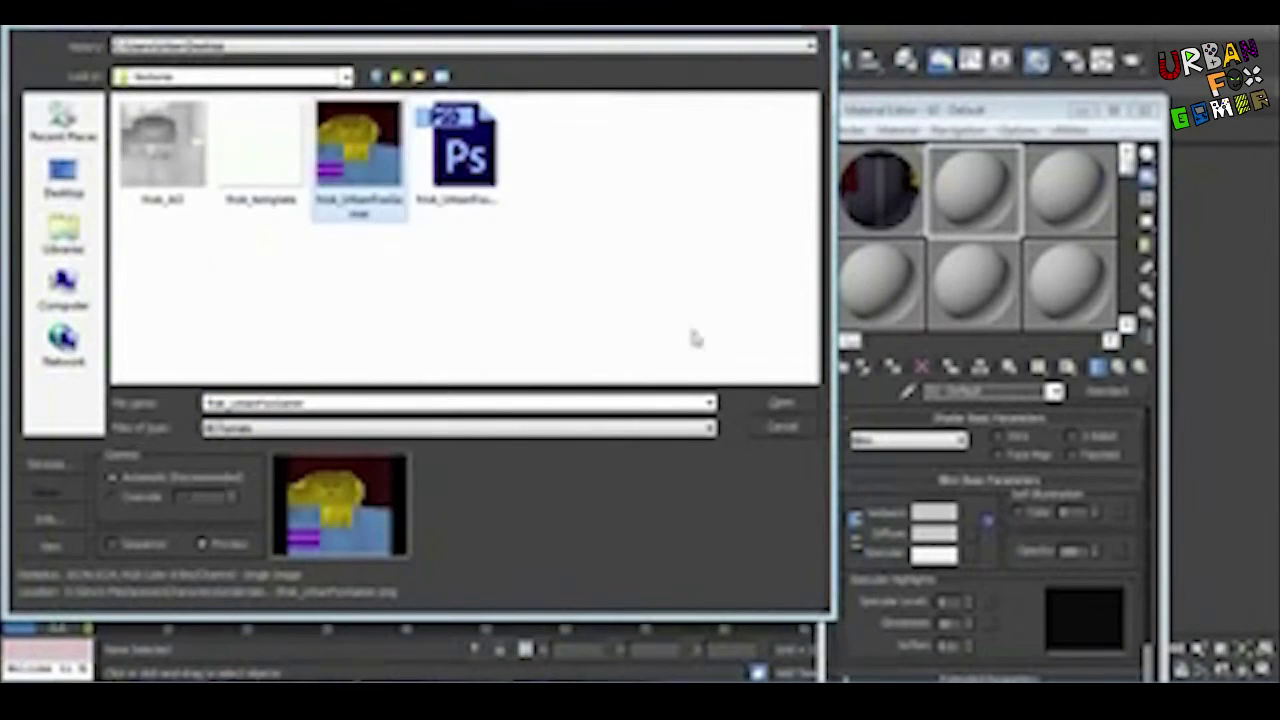
pyautogui.click(781, 404)
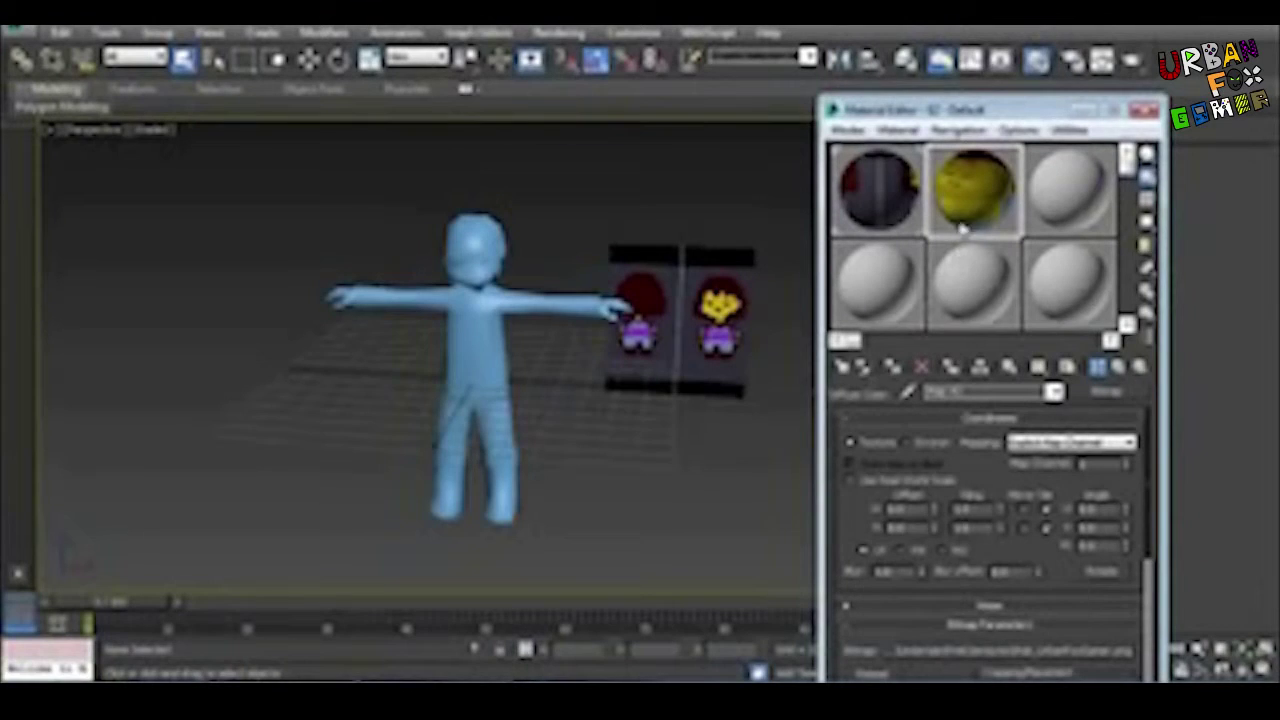
# Step: Assign the second material to the character model and show its texture map in the viewport
pyautogui.moveTo(968, 203); pyautogui.dragTo(520, 300)
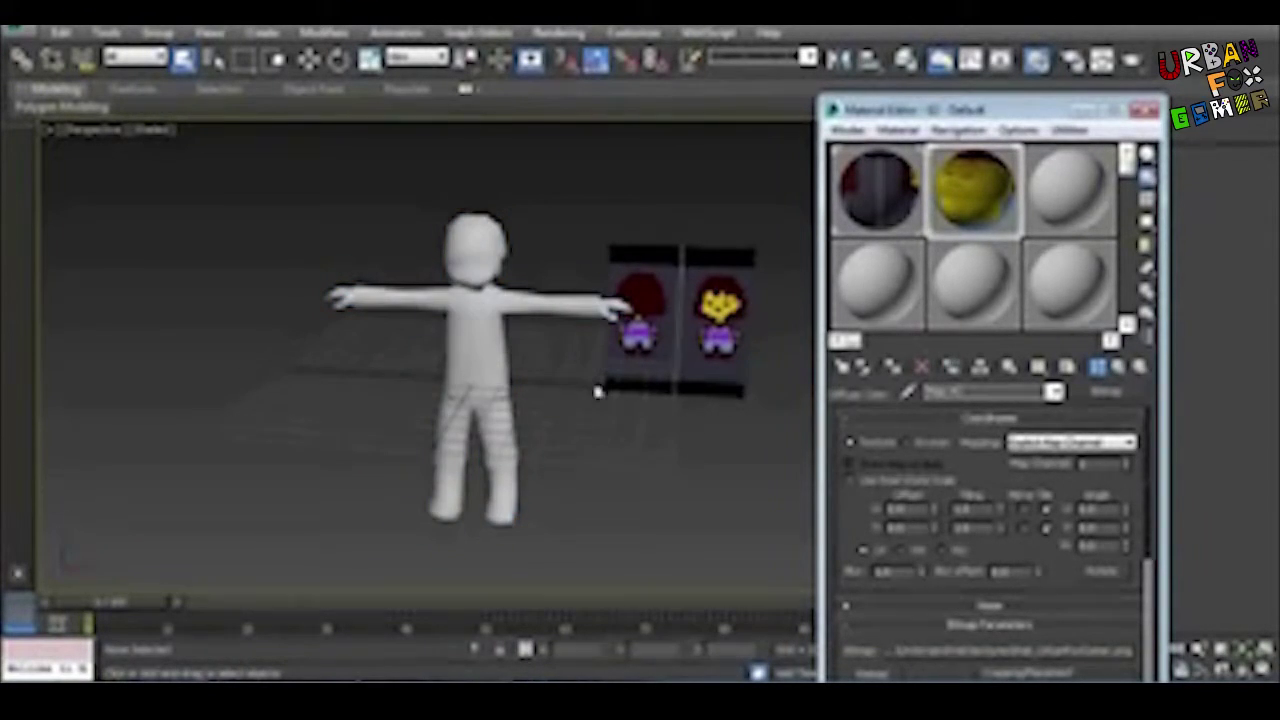
pyautogui.click(1069, 367)
pyautogui.scroll(3, 590, 355)
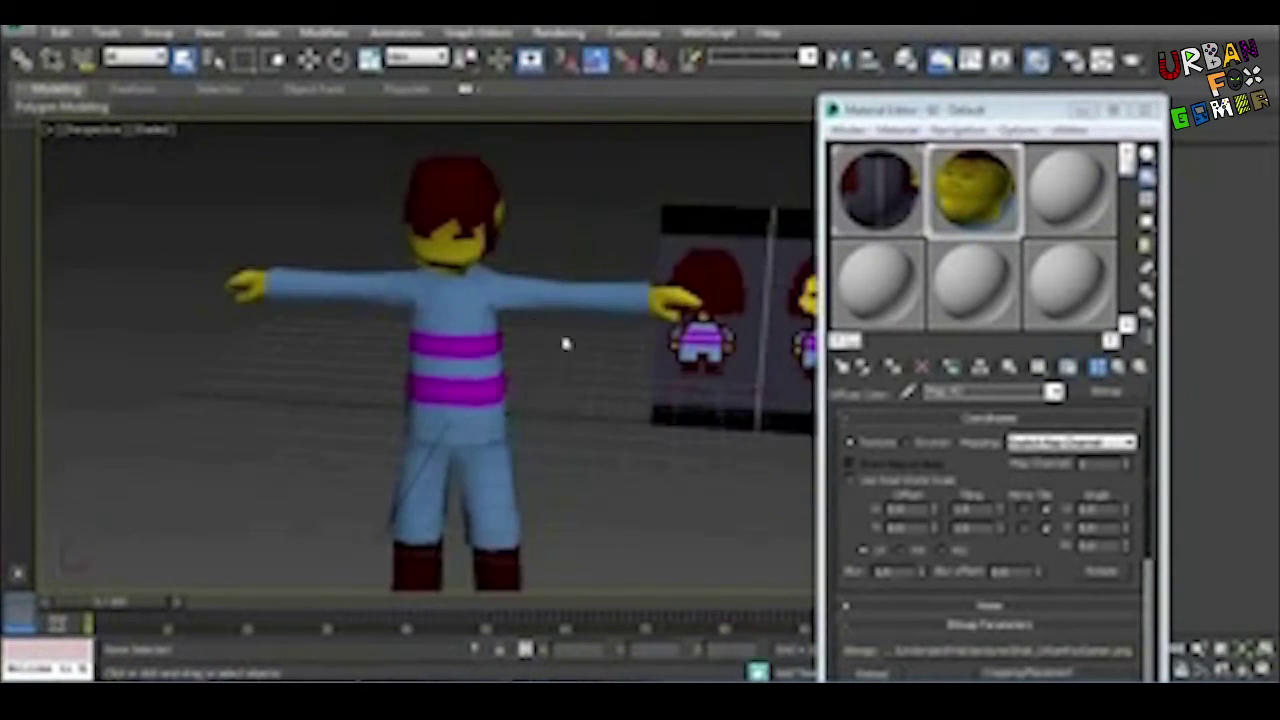
# Step: Inspect the textured character from the front, checking the eye and mouth placement on the face
pyautogui.scroll(-3, 610, 310)
pyautogui.keyDown('alt'); pyautogui.moveTo(623, 274); pyautogui.dragTo(560, 305, button='middle'); pyautogui.keyUp('alt')
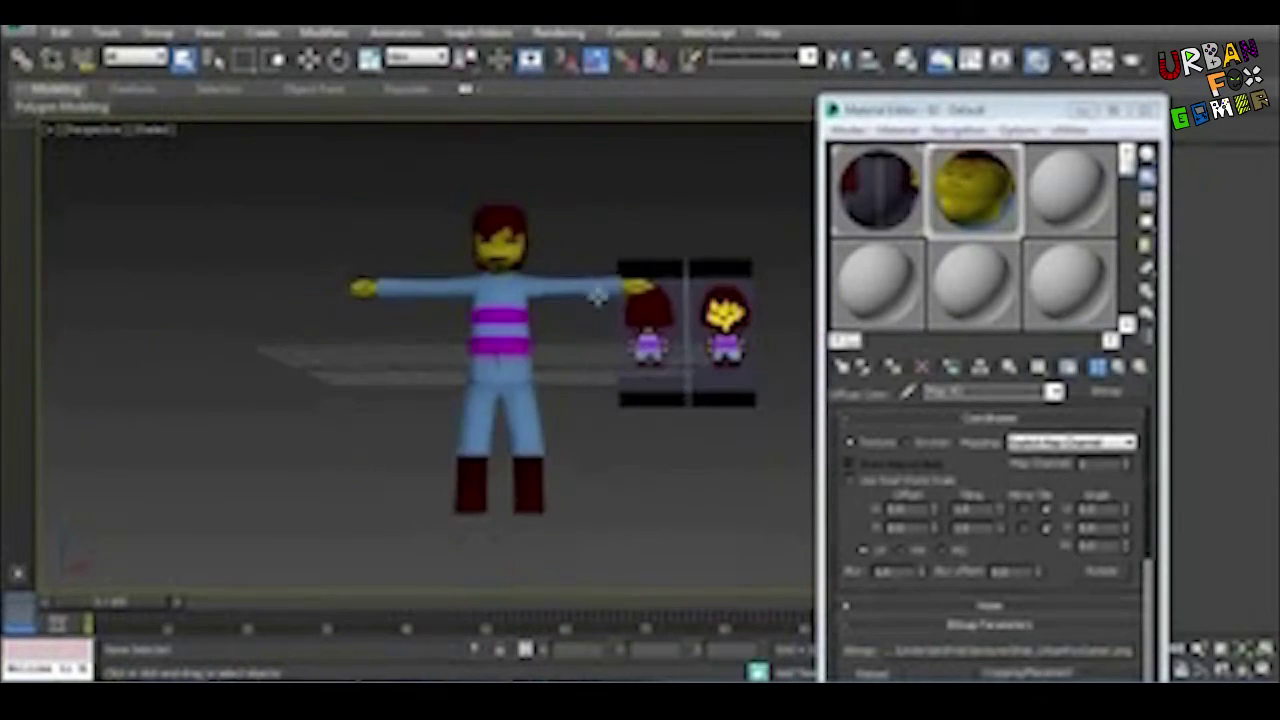
pyautogui.scroll(3, 556, 311)
pyautogui.scroll(5, 352, 367)
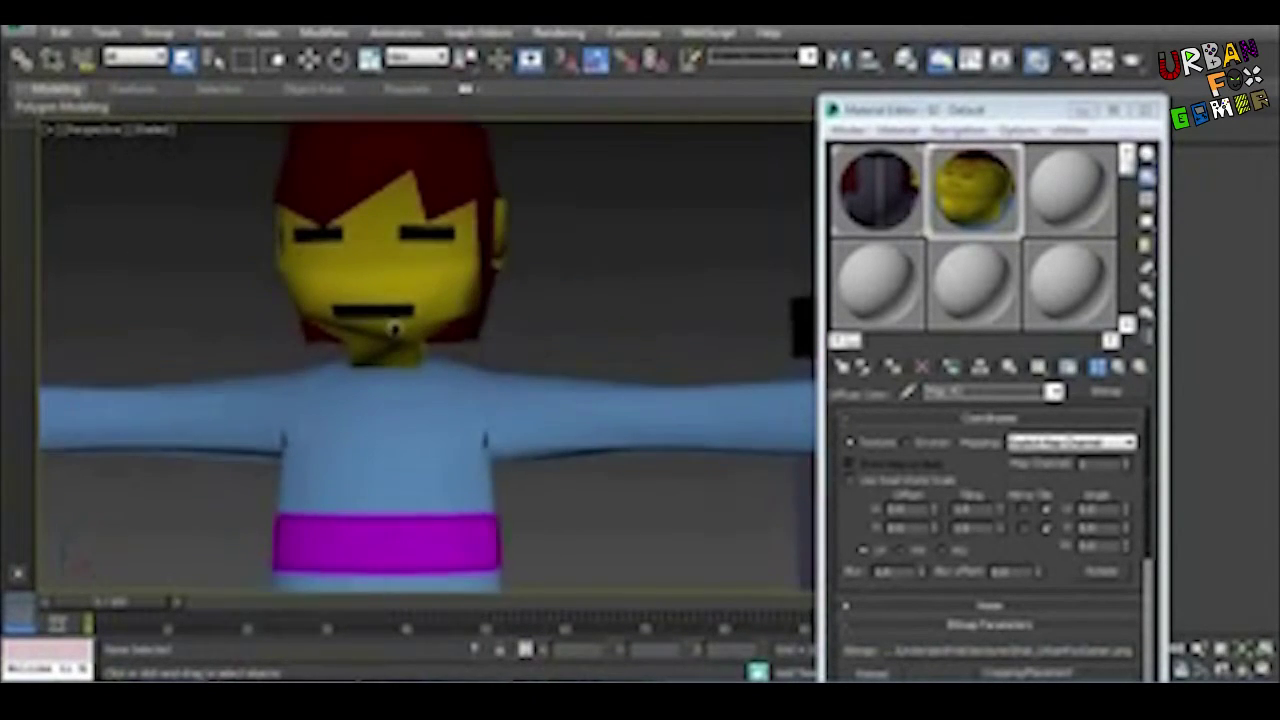
pyautogui.scroll(-3, 352, 367)
pyautogui.moveTo(443, 374); pyautogui.dragTo(378, 374, button='middle')
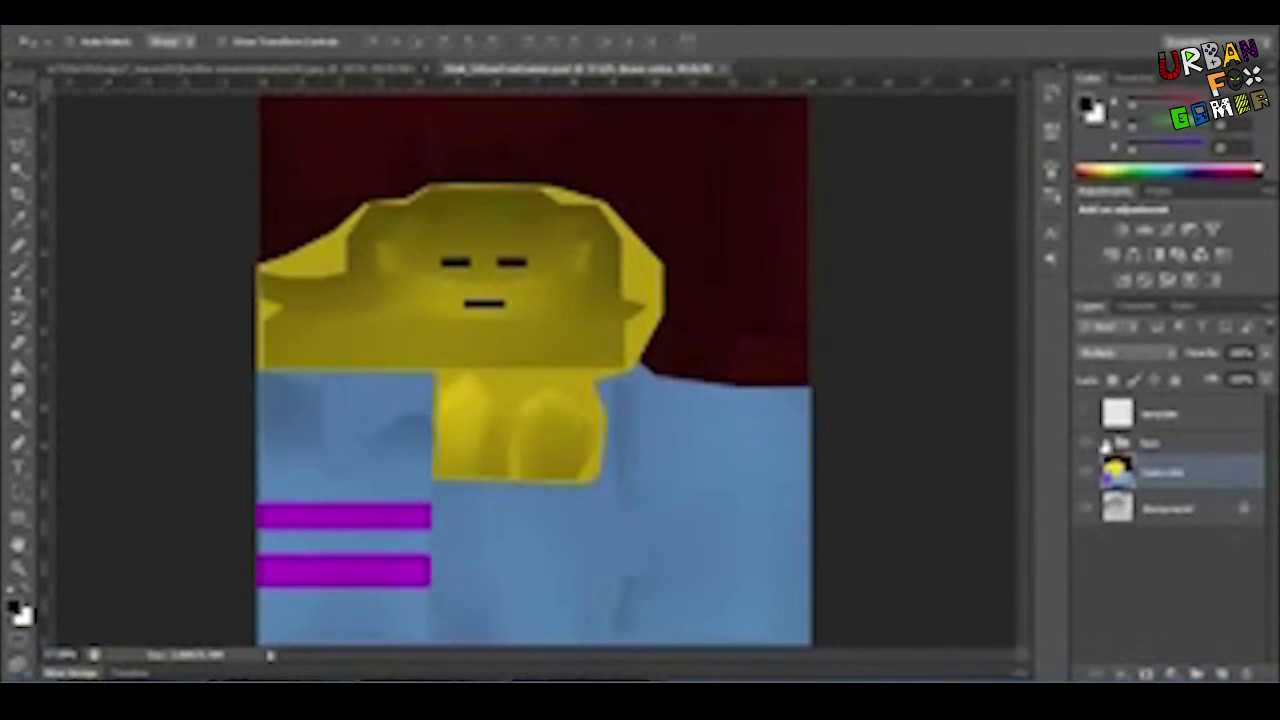
# Step: Switch to Photoshop and nudge the mouth rectangle in the Face group slightly up, closer to the eyes
pyautogui.click(1106, 444)
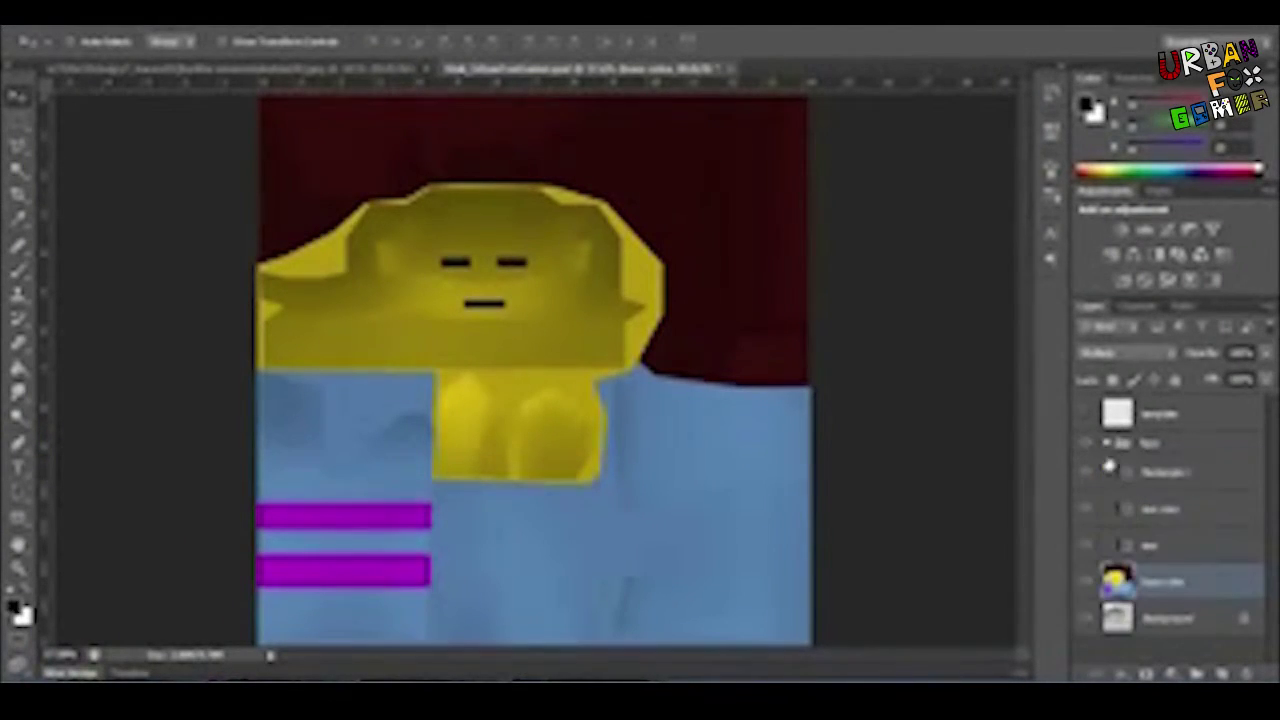
pyautogui.click(1185, 478)
pyautogui.hotkey('ctrl', '1')
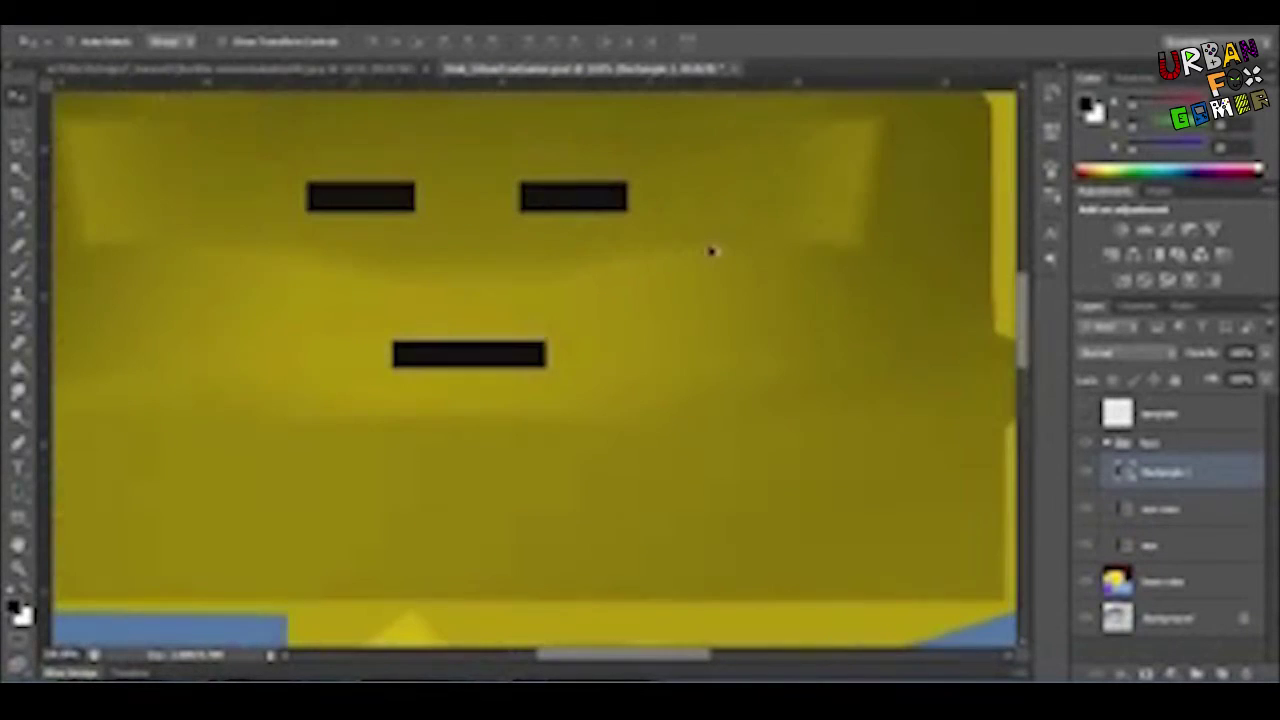
pyautogui.press('Up')
pyautogui.press('Up')
pyautogui.press('Up')
pyautogui.press('Up')
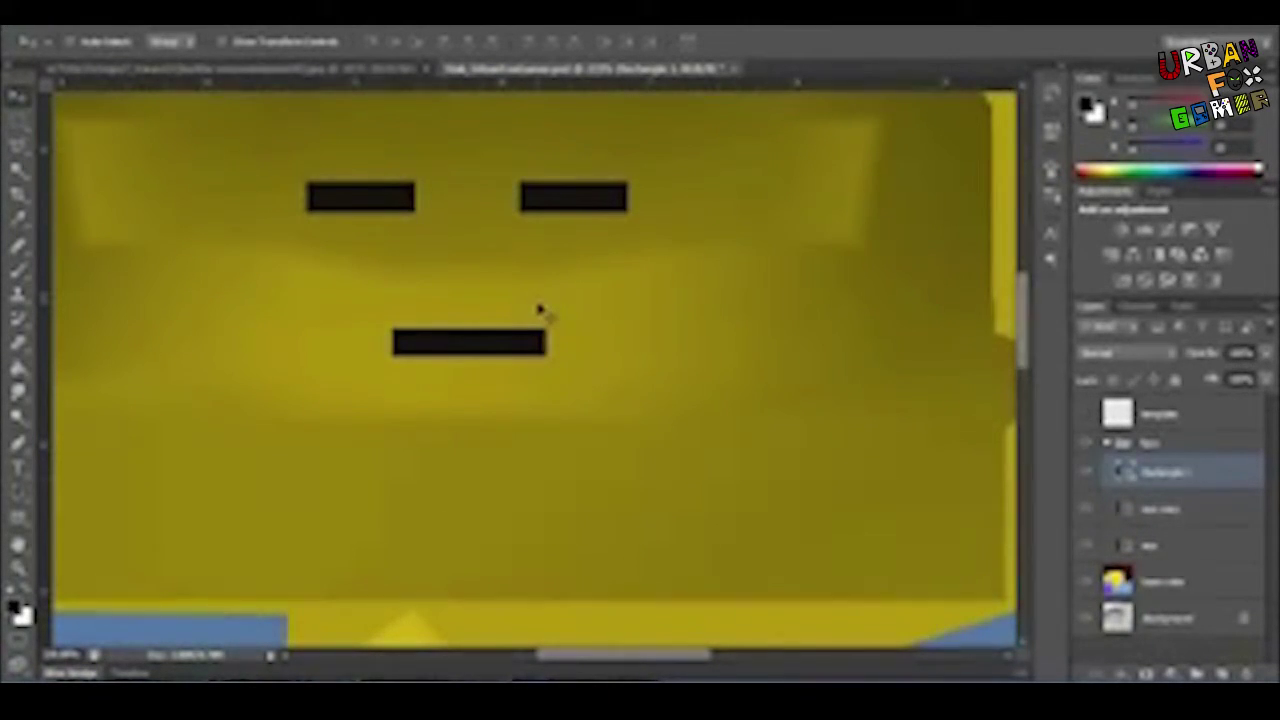
# Step: Narrow the mouth rectangle symmetrically about its centre with Free Transform, keeping its height
pyautogui.hotkey('ctrl', 't')
pyautogui.keyDown('alt'); pyautogui.moveTo(543, 343); pyautogui.dragTo(529, 343); pyautogui.keyUp('alt')
pyautogui.press('Return')
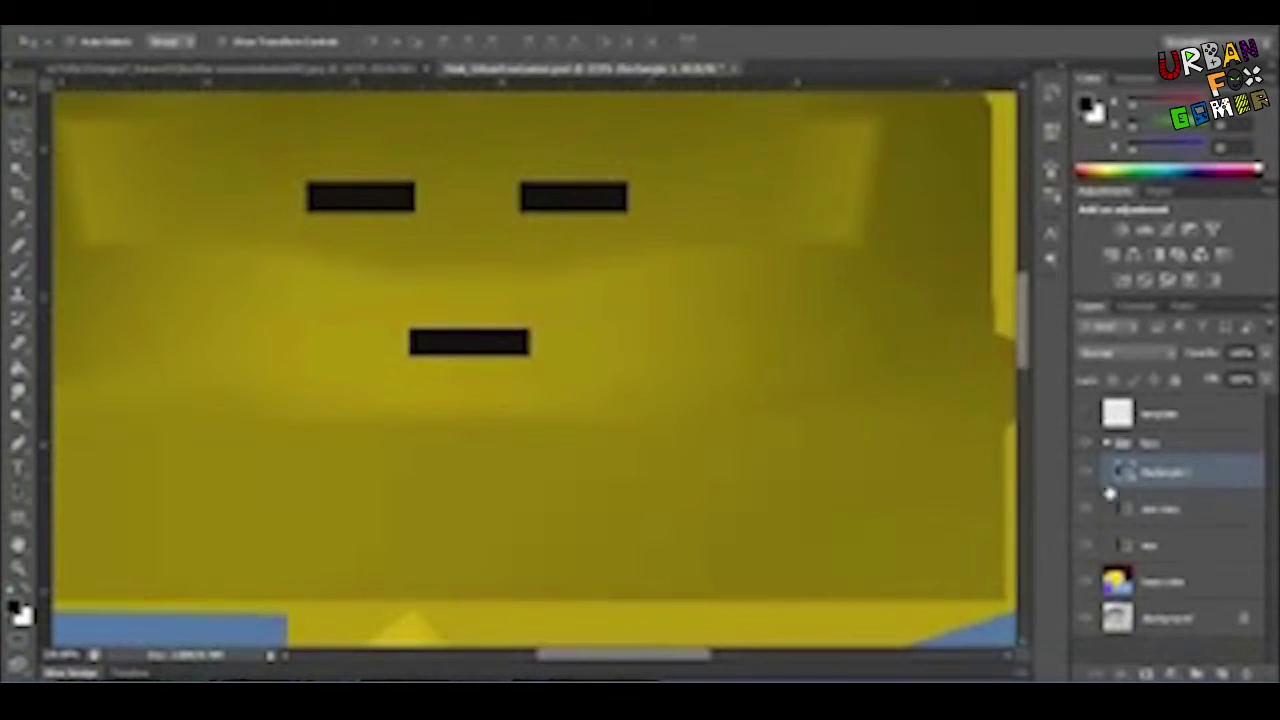
# Step: Narrow the original right-hand eye rectangle on the face symmetrically about its centre with Free Transform
pyautogui.click(1198, 509)
pyautogui.click(1187, 546)
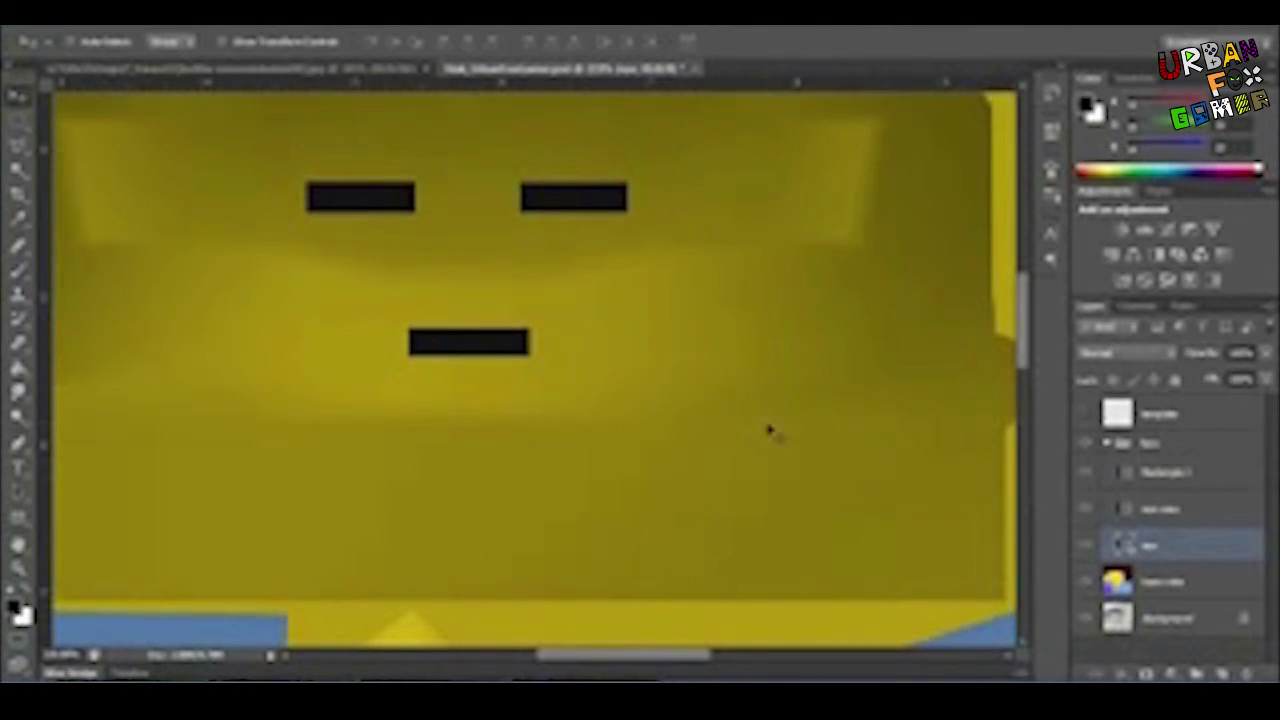
pyautogui.hotkey('ctrl', 't')
pyautogui.keyDown('alt'); pyautogui.moveTo(628, 197); pyautogui.dragTo(608, 197); pyautogui.keyUp('alt')
pyautogui.press('Return')
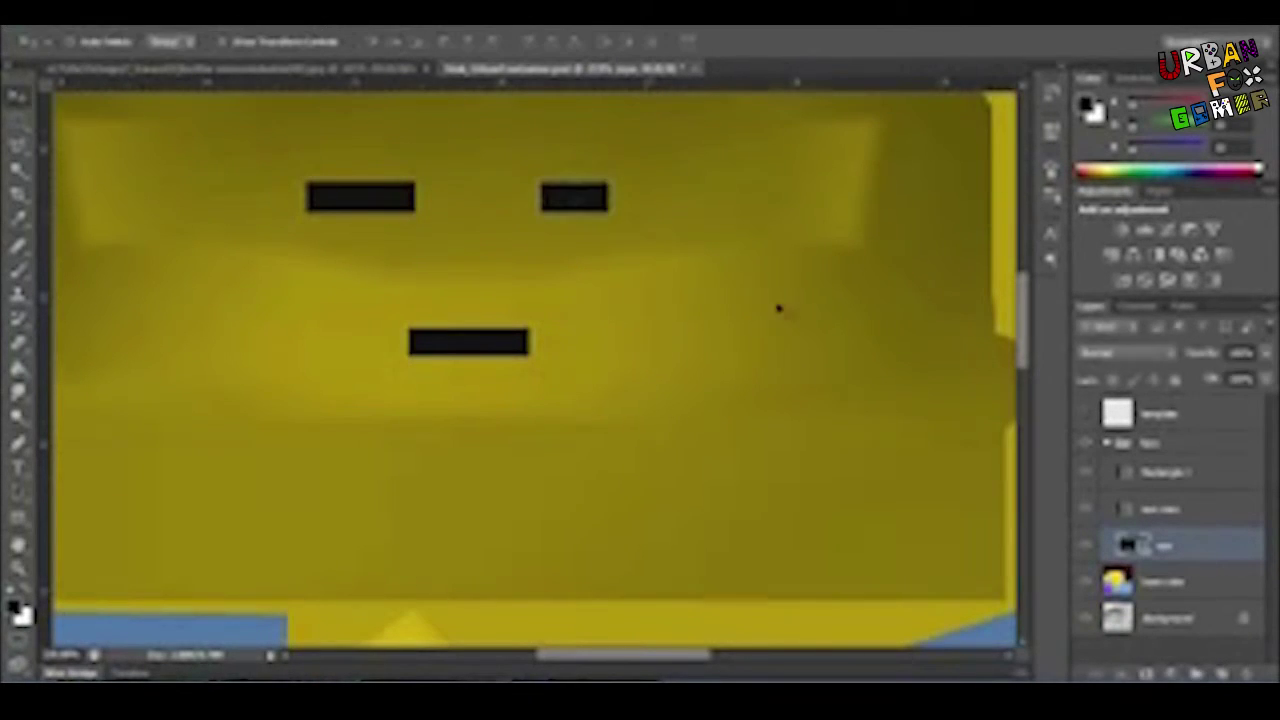
# Step: Replace the wide left-hand eye with a duplicate of the narrowed eye, moved across to mirror it on the UV template
pyautogui.click(1204, 510)
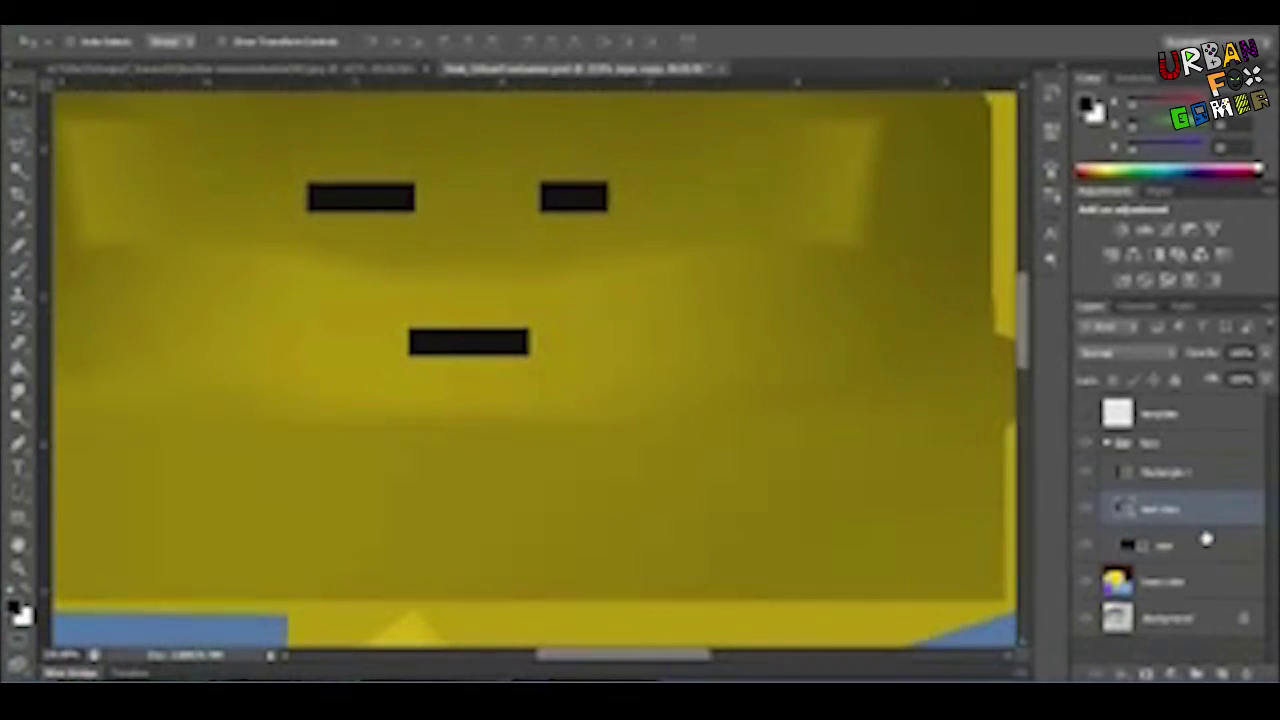
pyautogui.press('Delete')
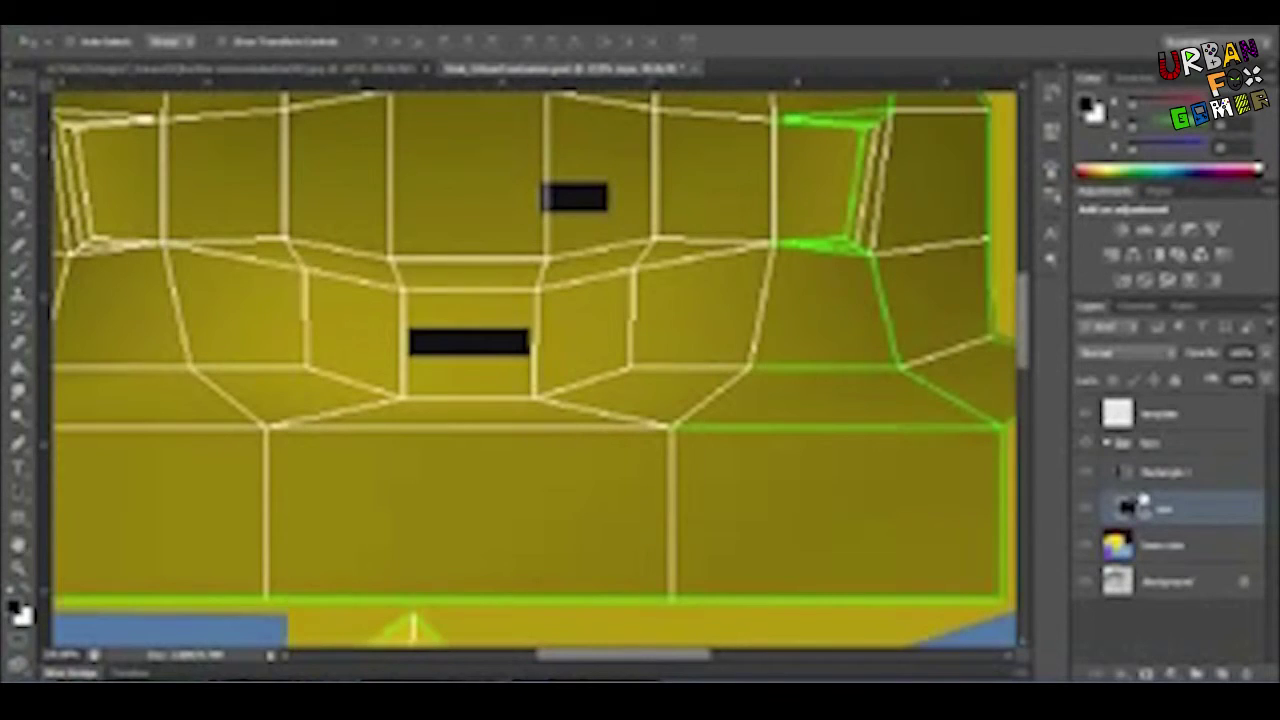
pyautogui.hotkey('ctrl', 'j')
pyautogui.hotkey('shift', 'Left')
pyautogui.hotkey('shift', 'Left')
pyautogui.hotkey('shift', 'Left')
pyautogui.hotkey('shift', 'Left')
pyautogui.hotkey('shift', 'Left')
pyautogui.hotkey('shift', 'Left')
pyautogui.hotkey('shift', 'Left')
pyautogui.hotkey('shift', 'Left')
pyautogui.hotkey('shift', 'Left')
pyautogui.hotkey('shift', 'Left')
pyautogui.hotkey('shift', 'Left')
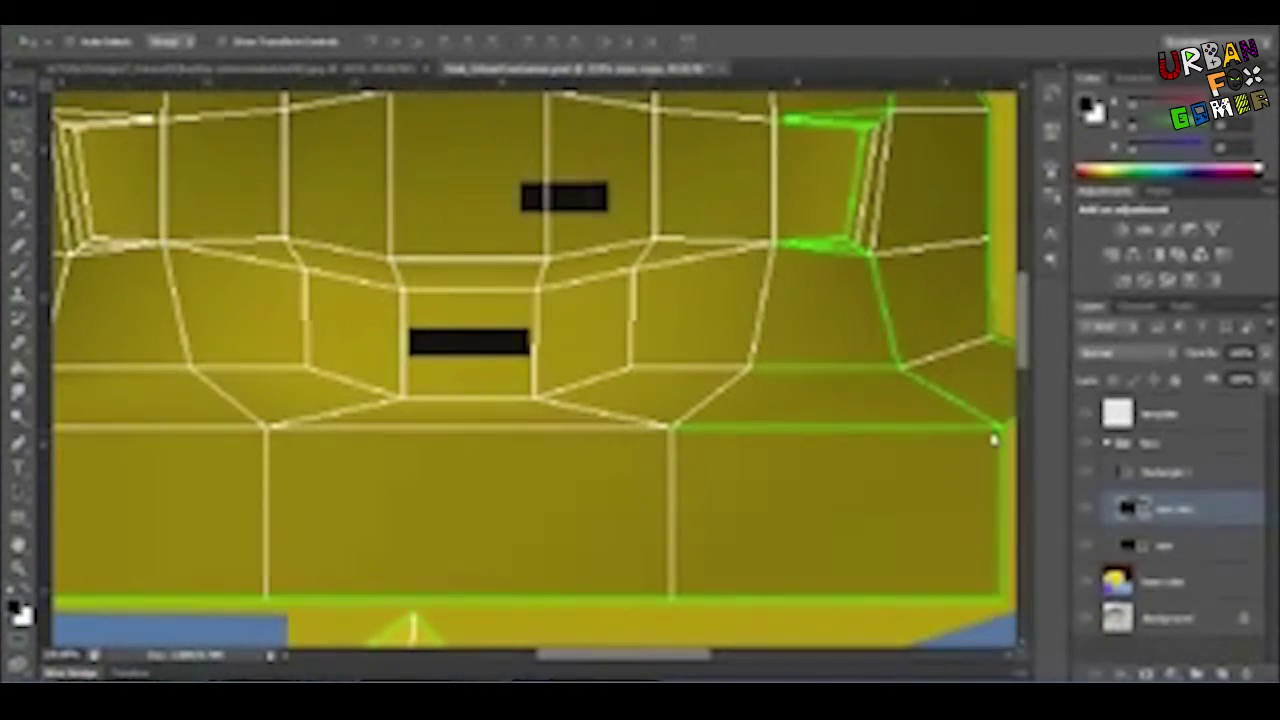
pyautogui.hotkey('shift', 'Right')
pyautogui.hotkey('shift', 'Right')
pyautogui.hotkey('shift', 'Left')
pyautogui.hotkey('shift', 'Left')
pyautogui.press('Right')
pyautogui.press('Right')
pyautogui.press('Right')
pyautogui.press('Right')
pyautogui.press('Right')
pyautogui.press('Right')
pyautogui.press('Right')
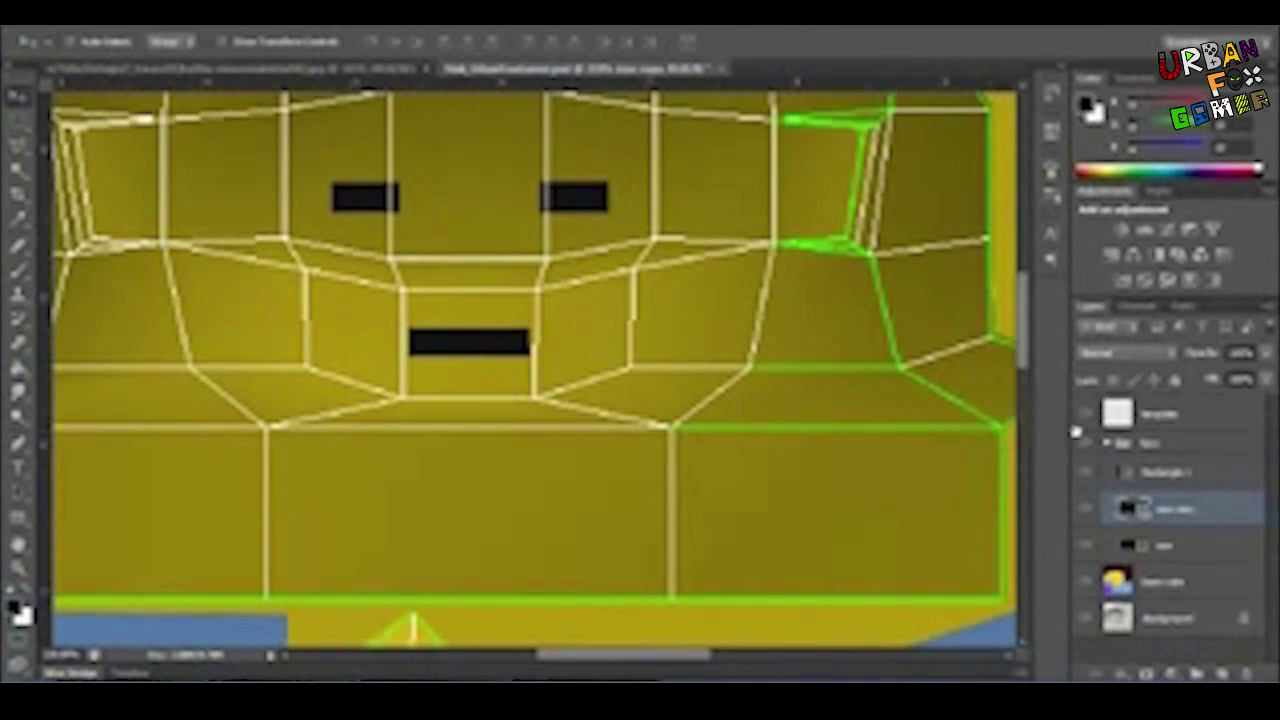
# Step: Hide the template layer and save the texture as PNG over frisk_UrbanFoxGamer.png, using the Smallest / Slow and Interlaced options
pyautogui.click(1085, 414)
pyautogui.hotkey('ctrl', '-')
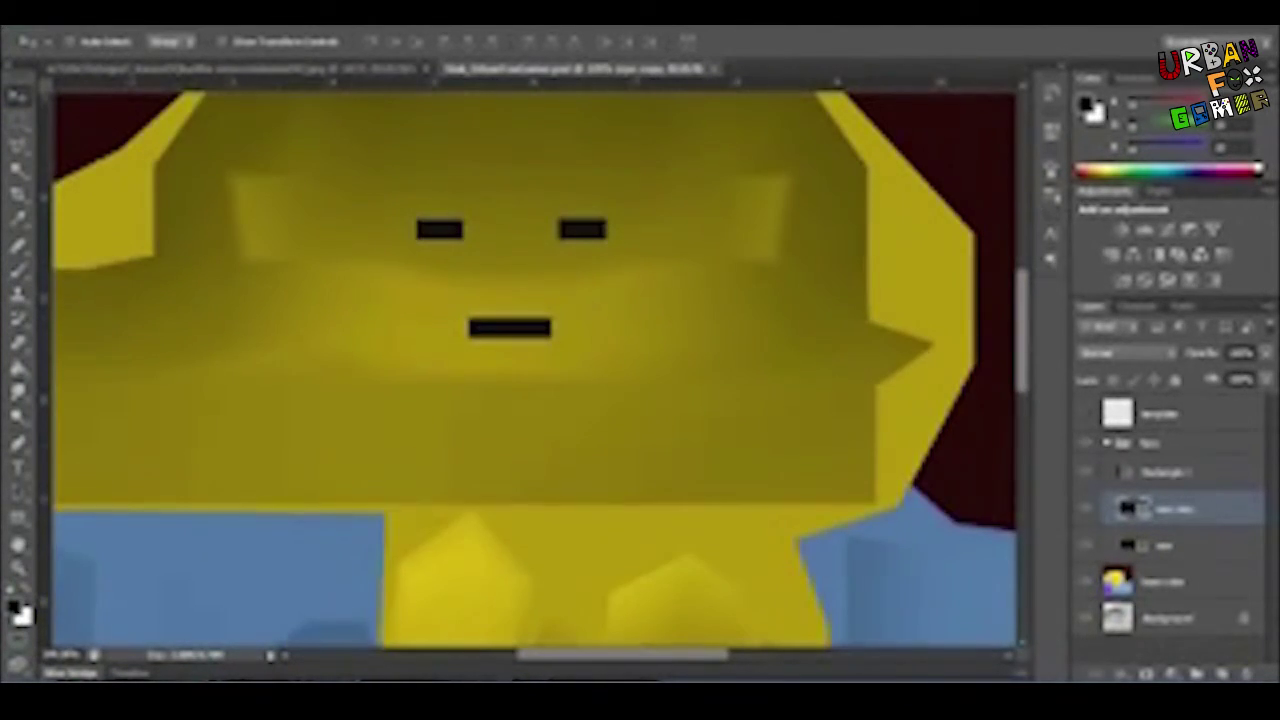
pyautogui.click(115, 26)
pyautogui.moveTo(45, 26)
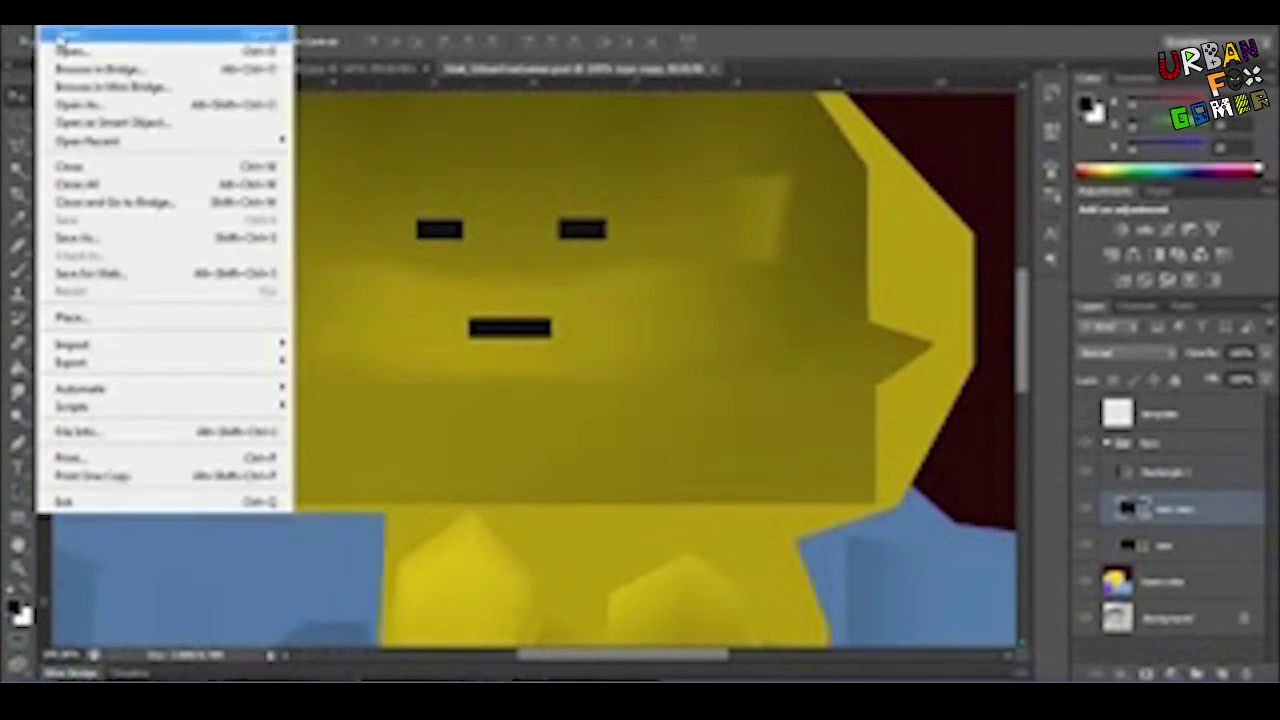
pyautogui.click(103, 240)
pyautogui.click(560, 450)
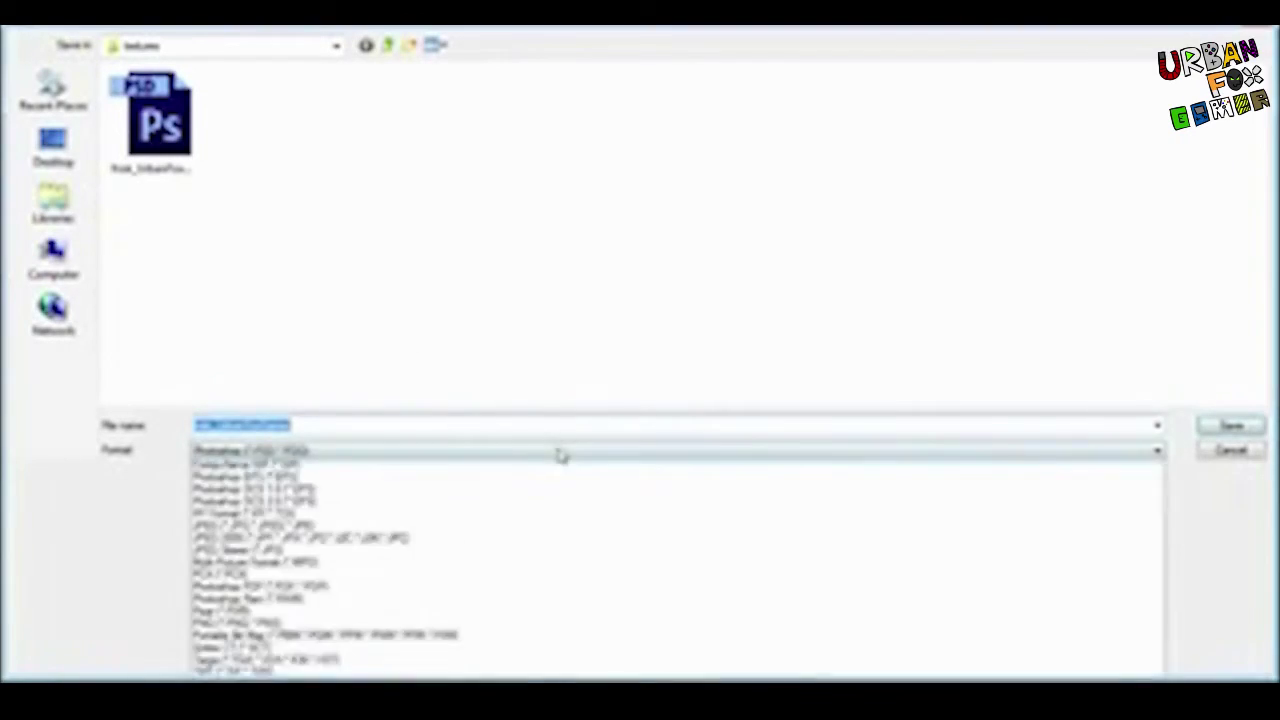
pyautogui.click(365, 662)
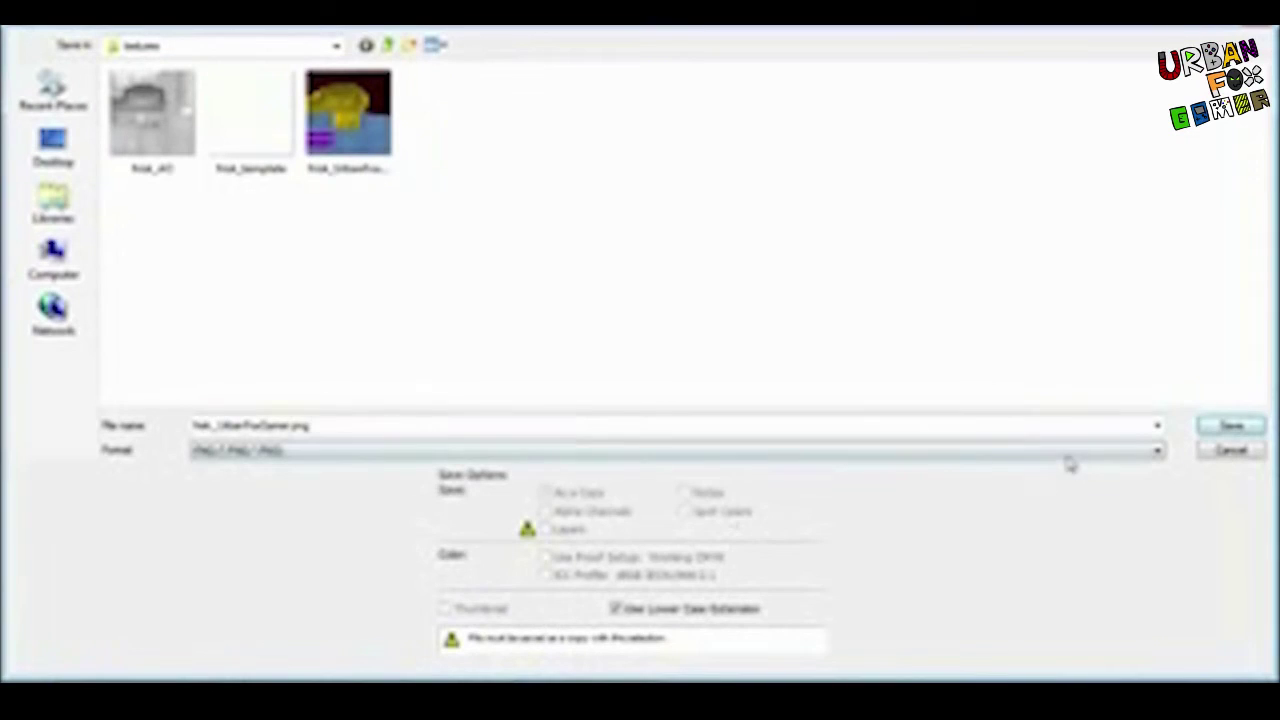
pyautogui.click(1233, 426)
pyautogui.click(598, 279)
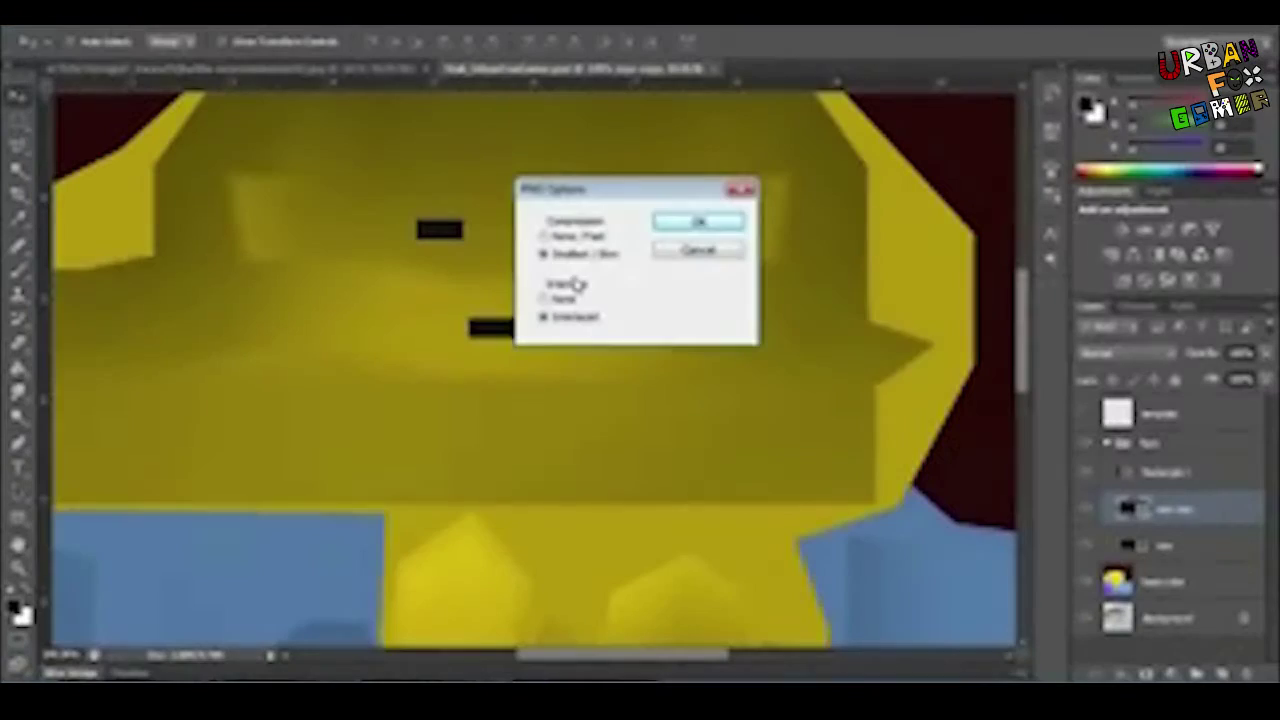
pyautogui.click(668, 227)
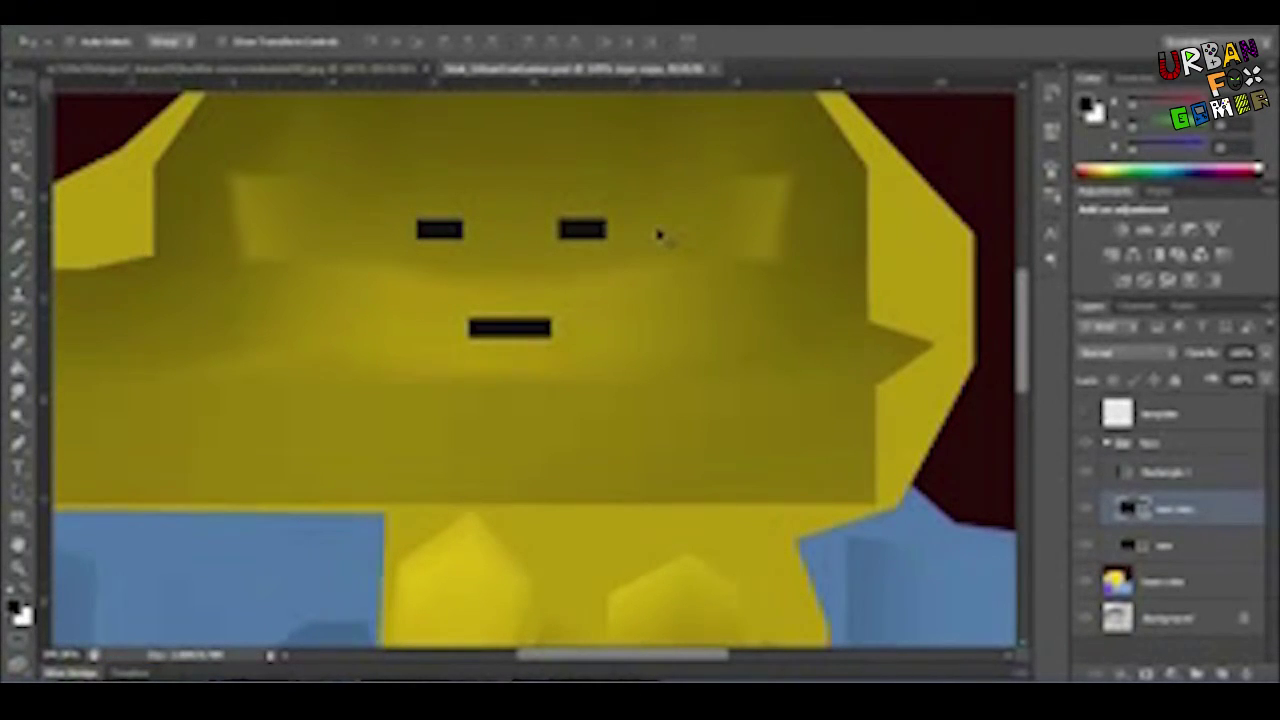
# Step: Switch to 3ds Max and examine the updated texture on the character's face and striped sweater
pyautogui.hotkey('alt', 'Tab')
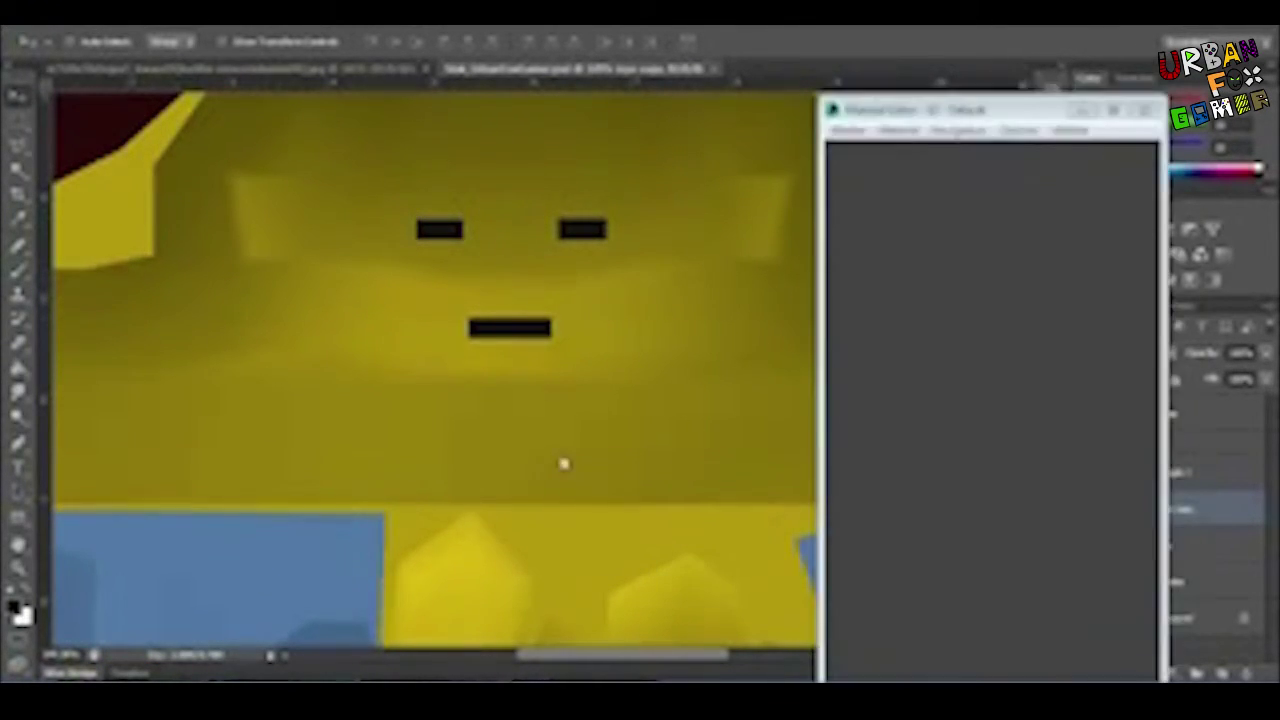
pyautogui.scroll(-6, 545, 425)
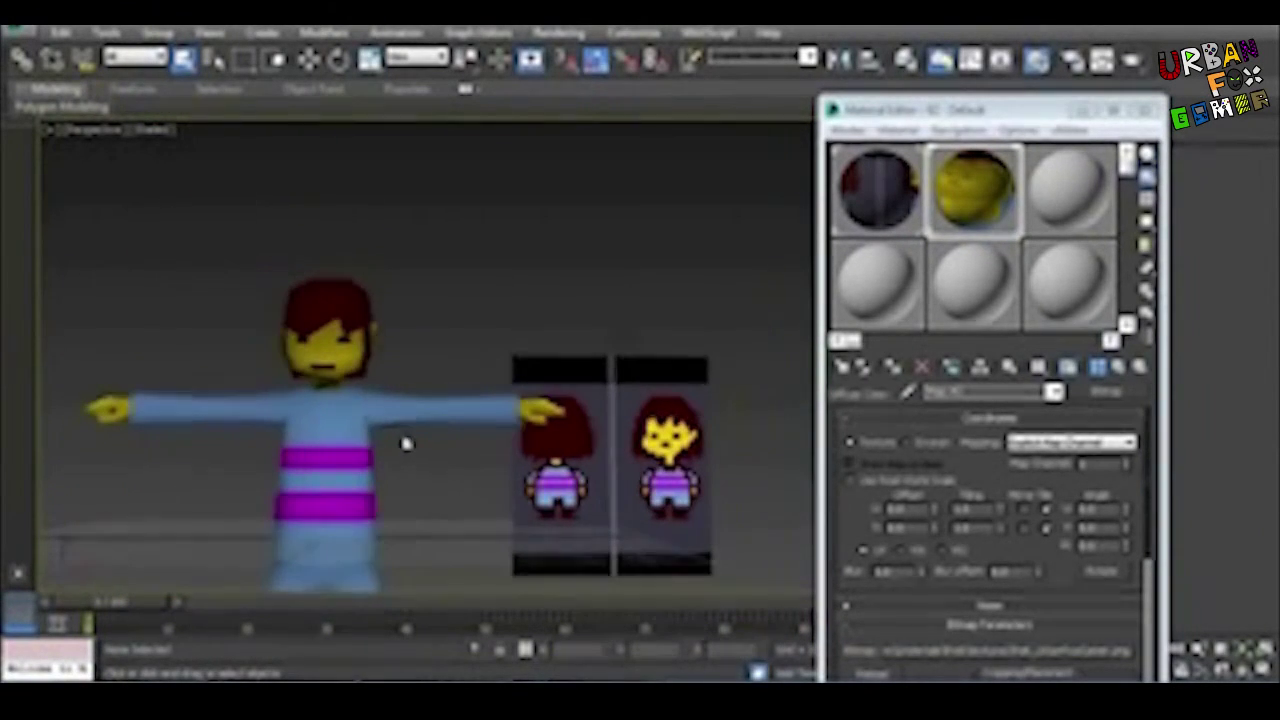
pyautogui.scroll(3, 400, 440)
pyautogui.moveTo(345, 395); pyautogui.dragTo(506, 286, button='middle')
pyautogui.scroll(-2, 228, 393)
pyautogui.scroll(2, 506, 286)
pyautogui.keyDown('alt'); pyautogui.moveTo(506, 337); pyautogui.dragTo(565, 342, button='middle'); pyautogui.keyUp('alt')
pyautogui.moveTo(503, 420); pyautogui.dragTo(677, 380, button='middle')
pyautogui.scroll(6, 589, 229)
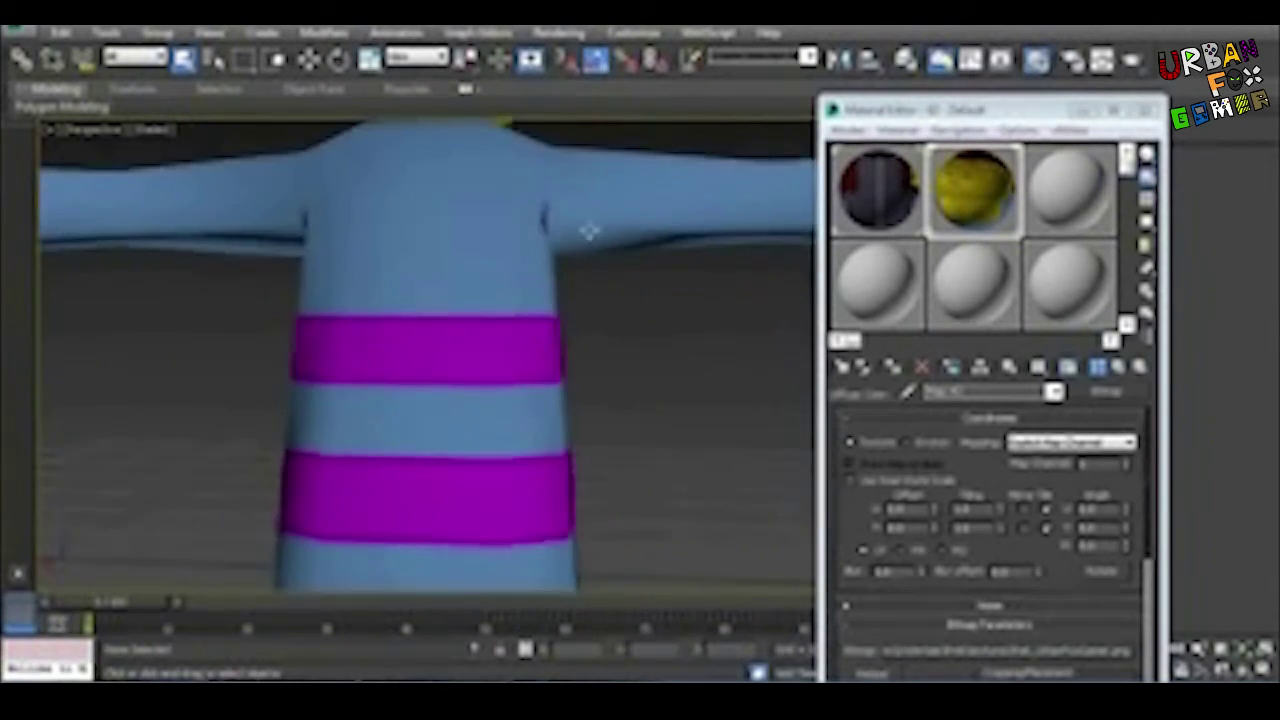
# Step: Select the character mesh to examine the edges around the underarm and chest, and clear the selection
pyautogui.click(650, 305)
pyautogui.scroll(-8, 586, 323)
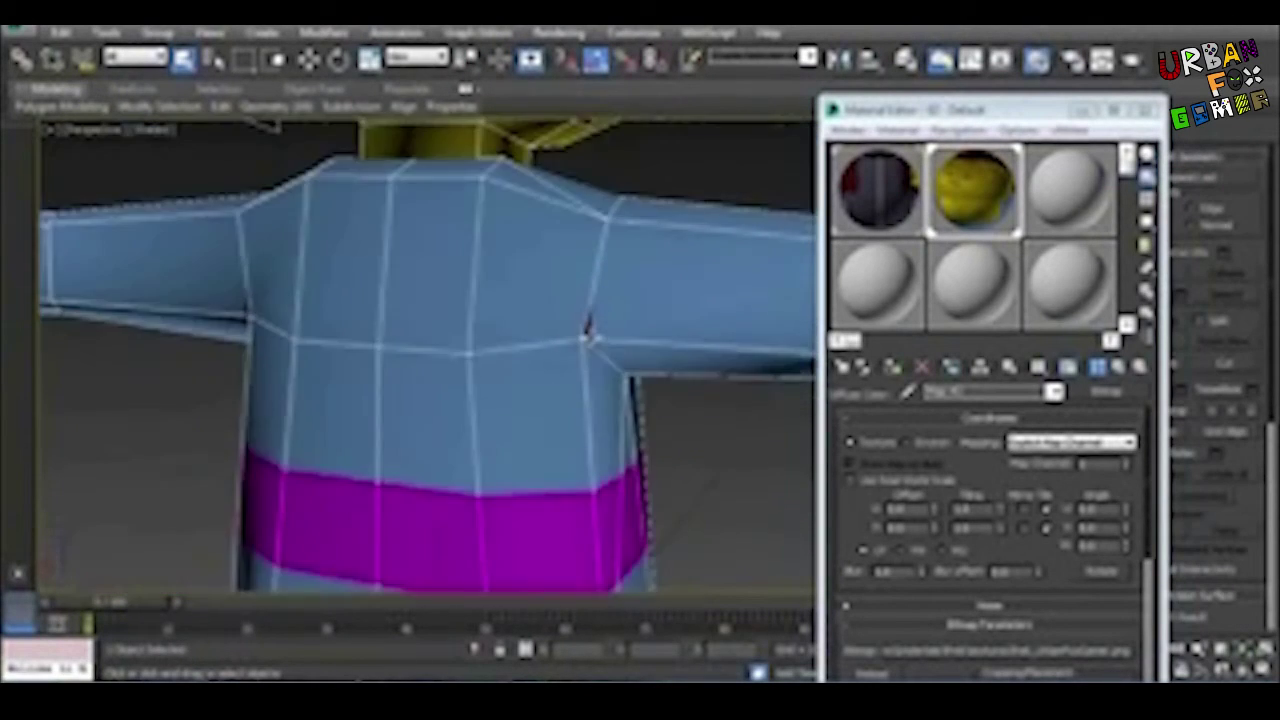
pyautogui.scroll(-5, 537, 365)
pyautogui.keyDown('alt'); pyautogui.moveTo(540, 368); pyautogui.dragTo(527, 405, button='middle'); pyautogui.keyUp('alt')
pyautogui.click(633, 398)
pyautogui.scroll(-3, 590, 380)
pyautogui.scroll(2, 523, 349)
# Step: Close the Material Editor and view the whole textured character beside the reference images
pyautogui.click(1143, 110)
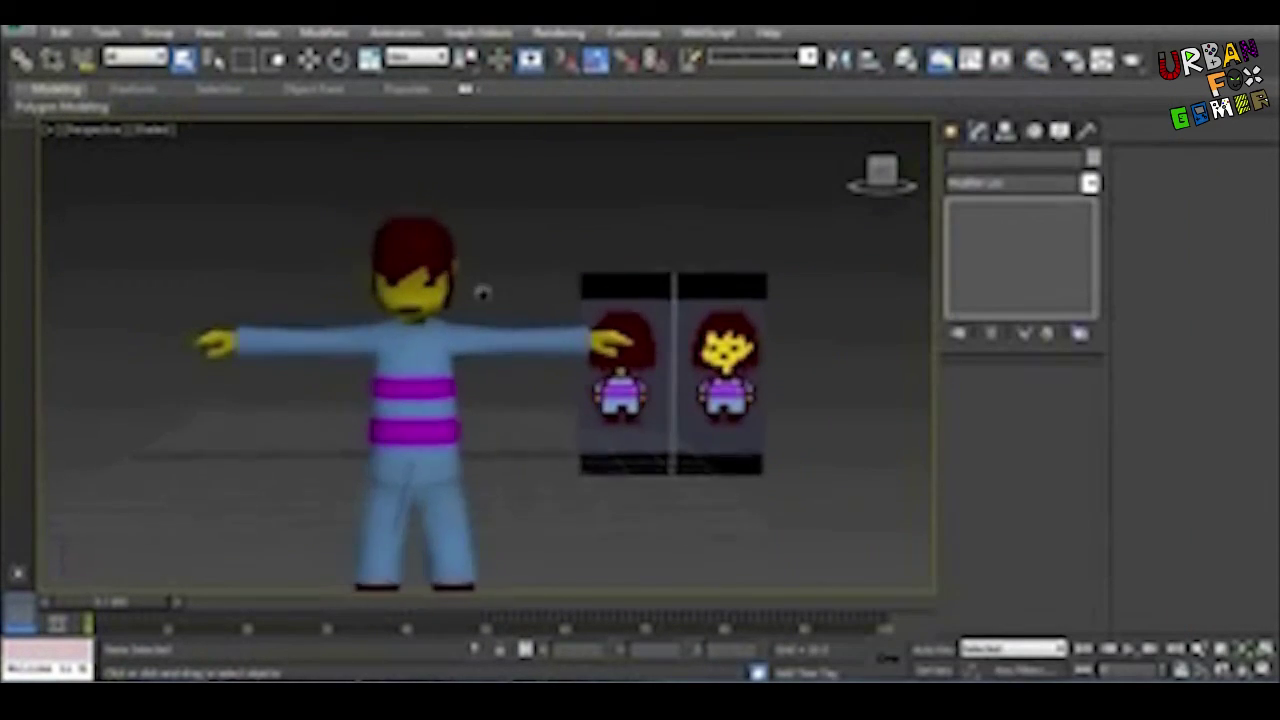
pyautogui.moveTo(480, 289); pyautogui.dragTo(533, 257, button='middle')
pyautogui.scroll(-2, 560, 228)
pyautogui.scroll(2, 531, 256)
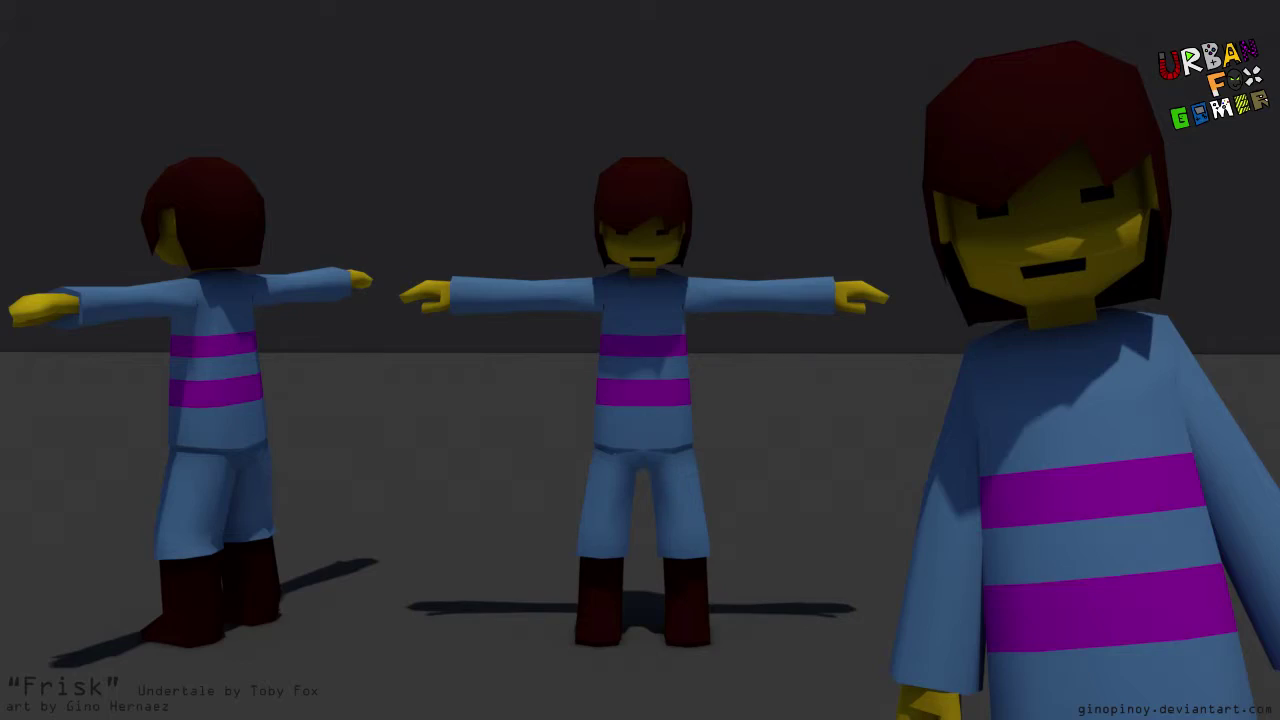